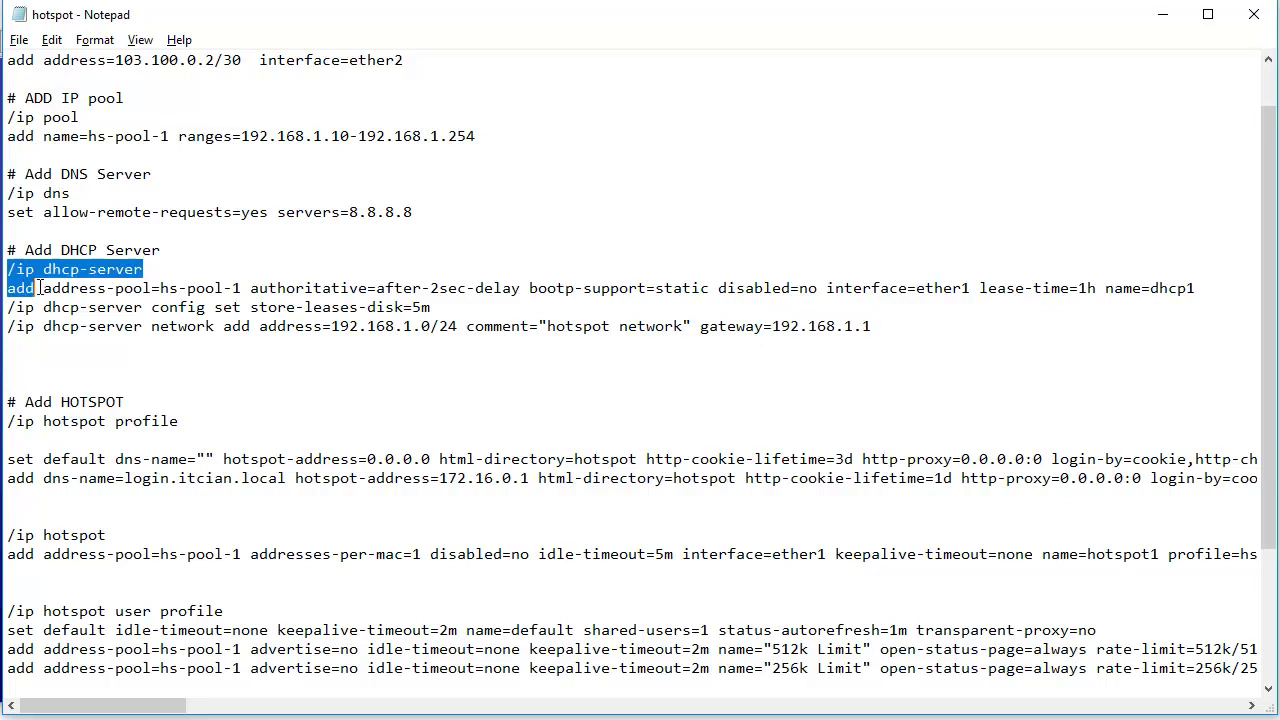
- Copy the four DHCP server commands from Notepad and run them in the WinBox terminal
{"action": "right_click", "coordinate": [534, 330]}
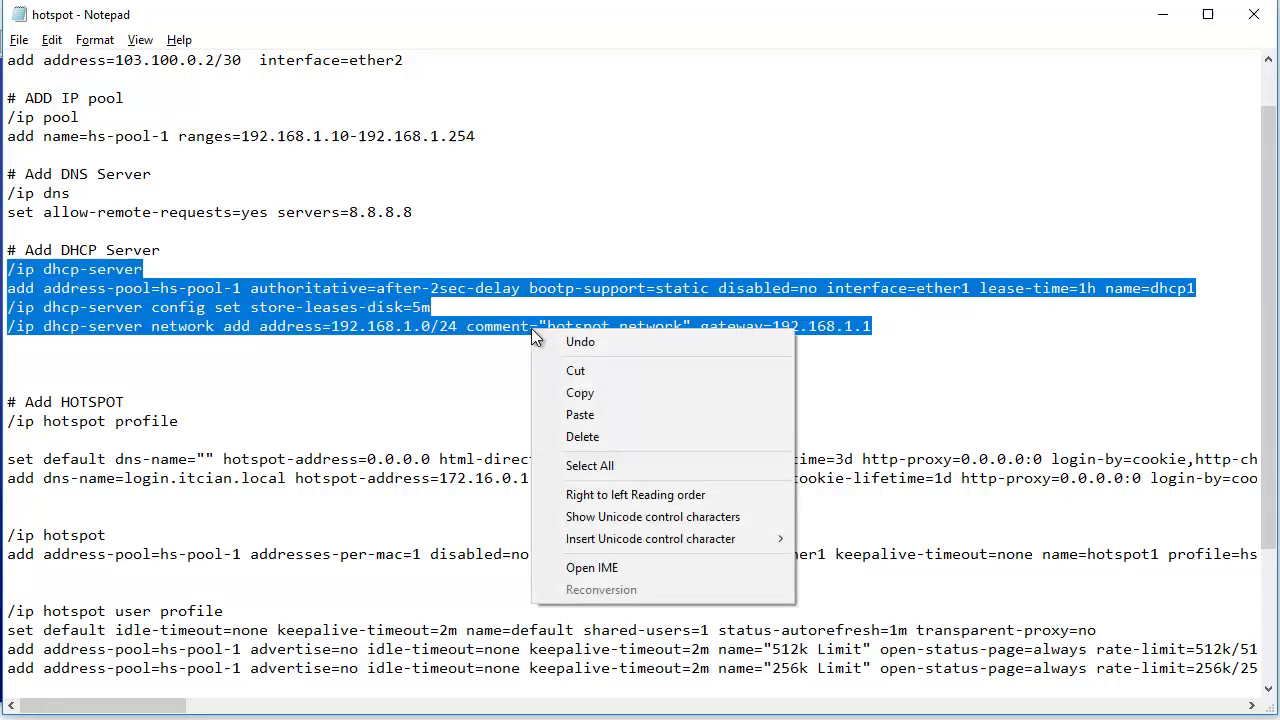
{"action": "left_click", "coordinate": [580, 392]}
{"action": "key", "text": "alt+Tab"}
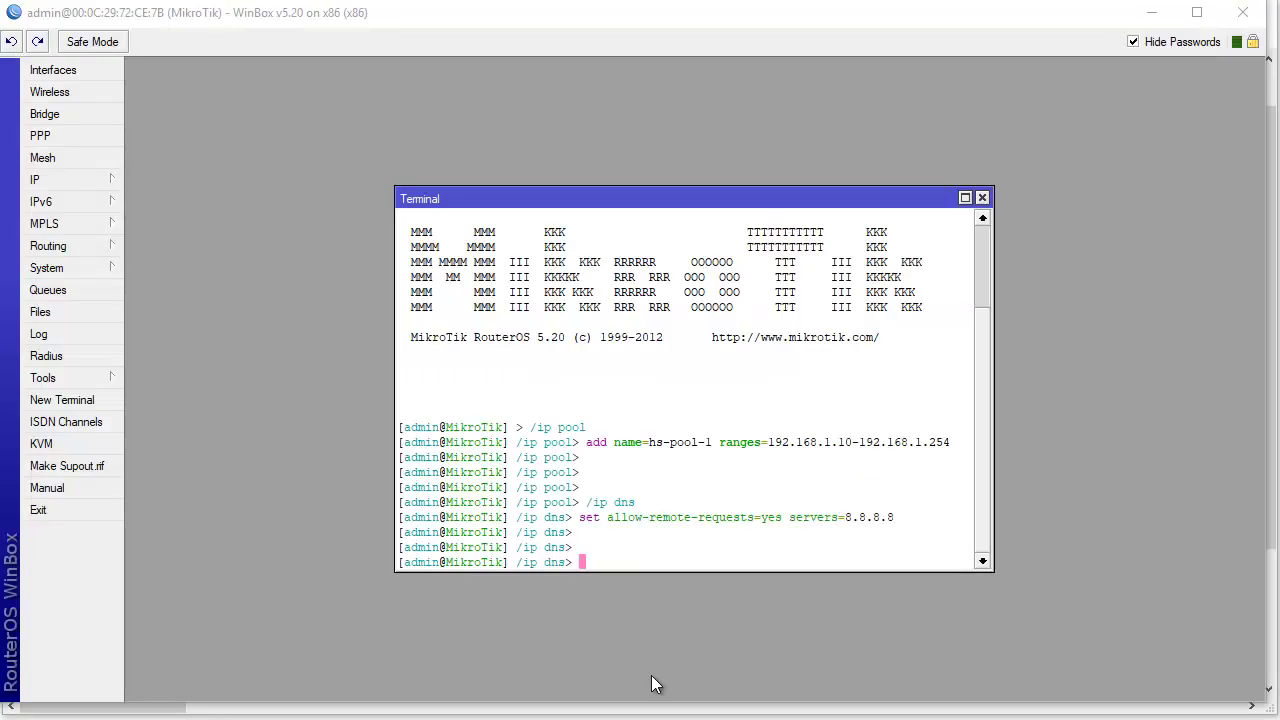
{"action": "right_click", "coordinate": [670, 562]}
{"action": "left_click", "coordinate": [709, 645]}
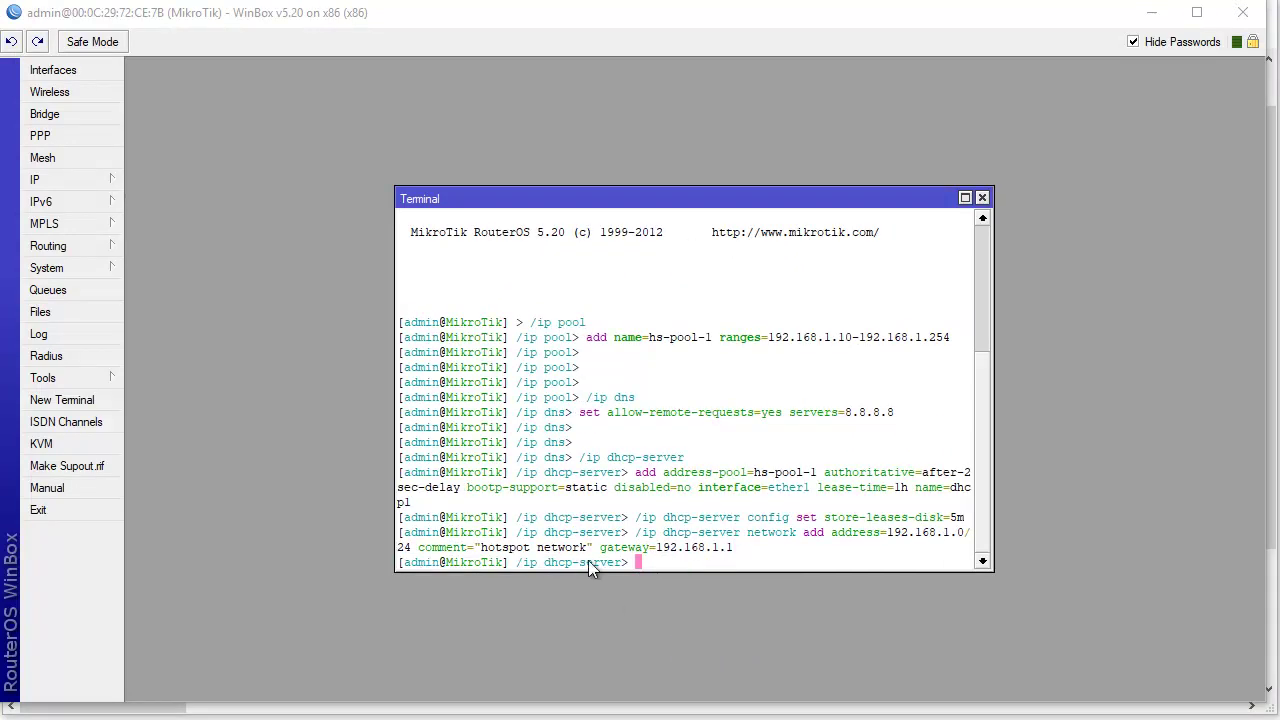
- Verify dhcp1 on ether1 and network 192.168.1.0/24 with gateway 192.168.1.1 under IP > DHCP Server
{"action": "left_click", "coordinate": [79, 185]}
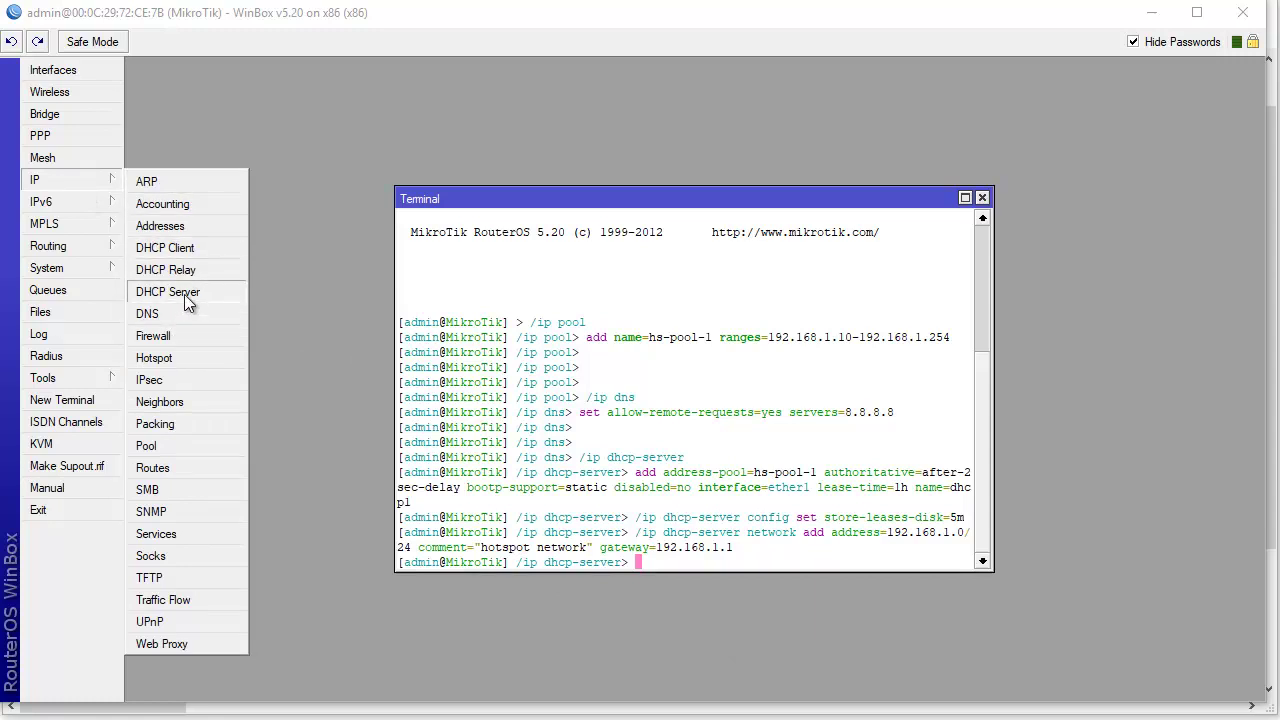
{"action": "left_click", "coordinate": [182, 292]}
{"action": "double_click", "coordinate": [346, 302]}
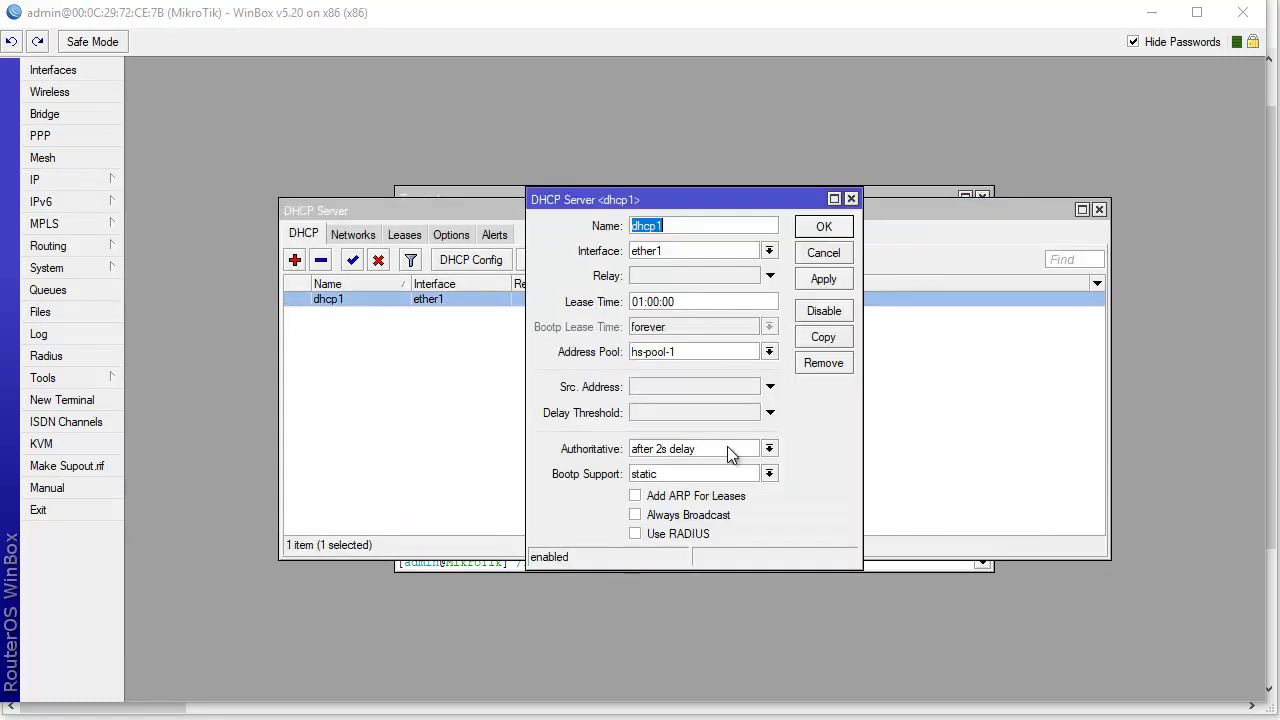
{"action": "left_click", "coordinate": [824, 253]}
{"action": "left_click", "coordinate": [366, 238]}
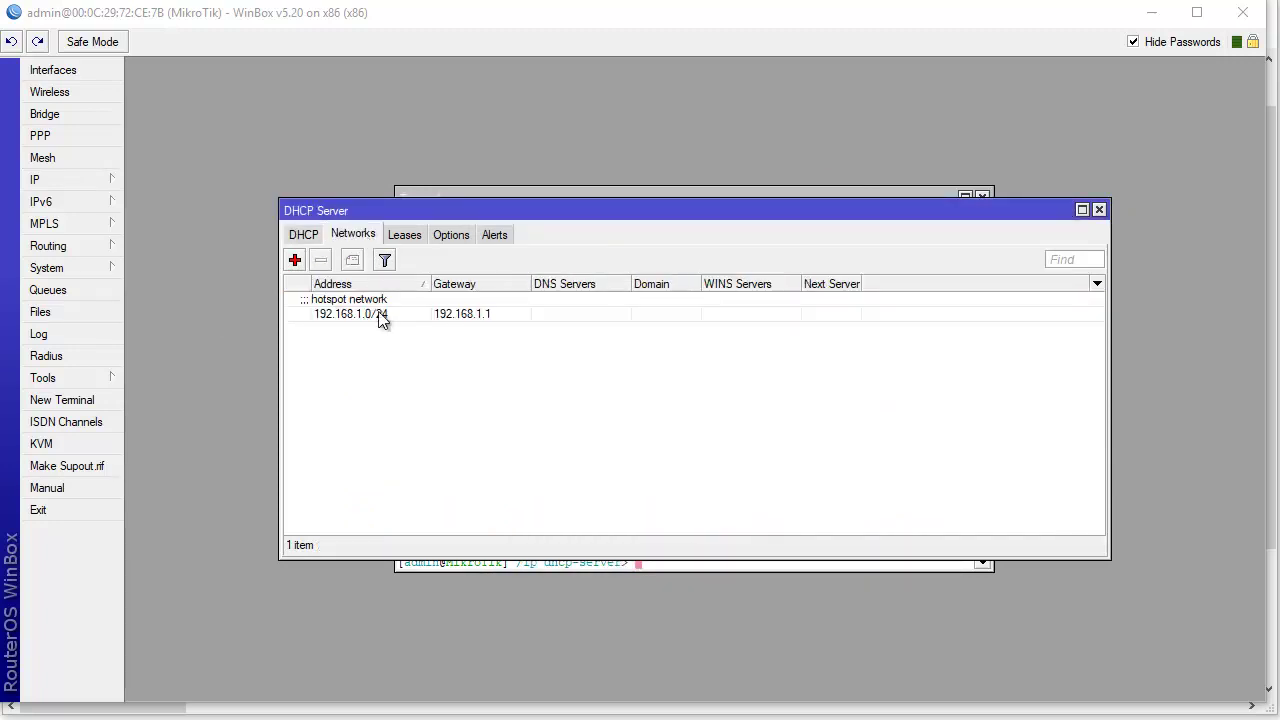
{"action": "double_click", "coordinate": [382, 316]}
{"action": "left_click", "coordinate": [792, 302]}
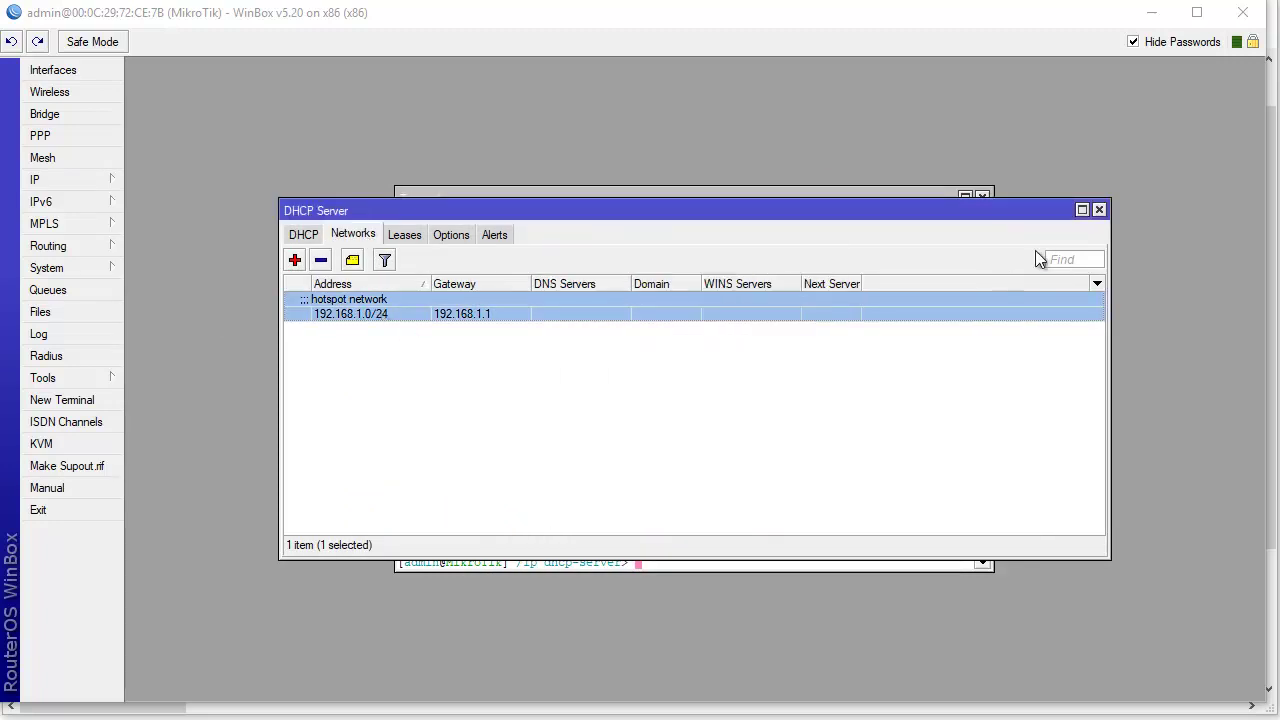
{"action": "left_click", "coordinate": [1099, 210]}
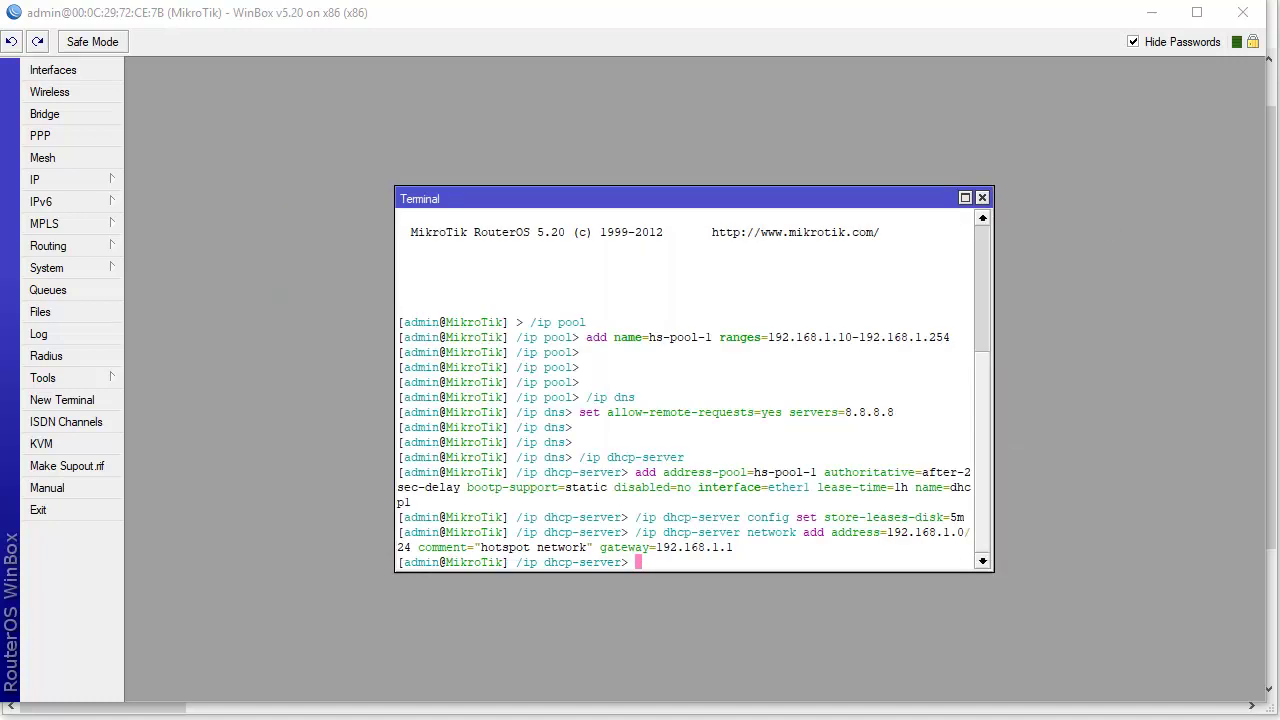
{"action": "left_click", "coordinate": [1156, 18]}
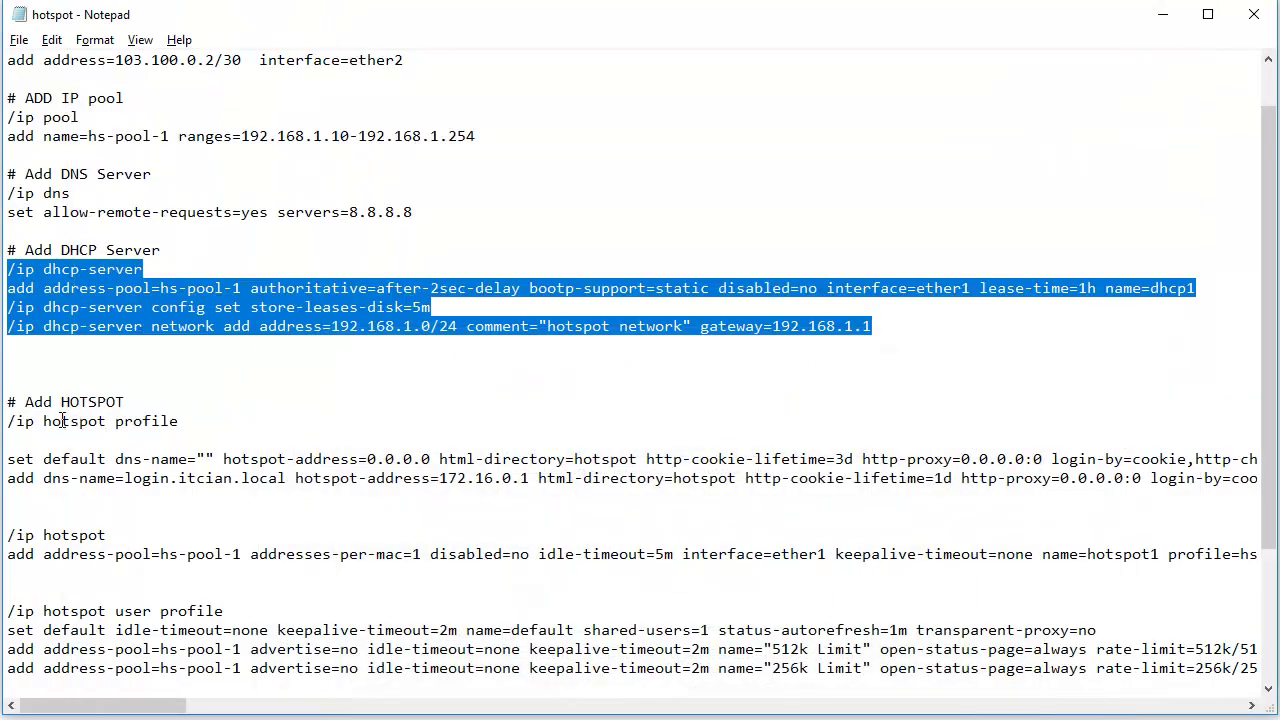
- Select the whole # Add HOTSPOT command block in the Notepad script
{"action": "scroll", "coordinate": [66, 420], "scroll_direction": "down", "scroll_amount": 3}
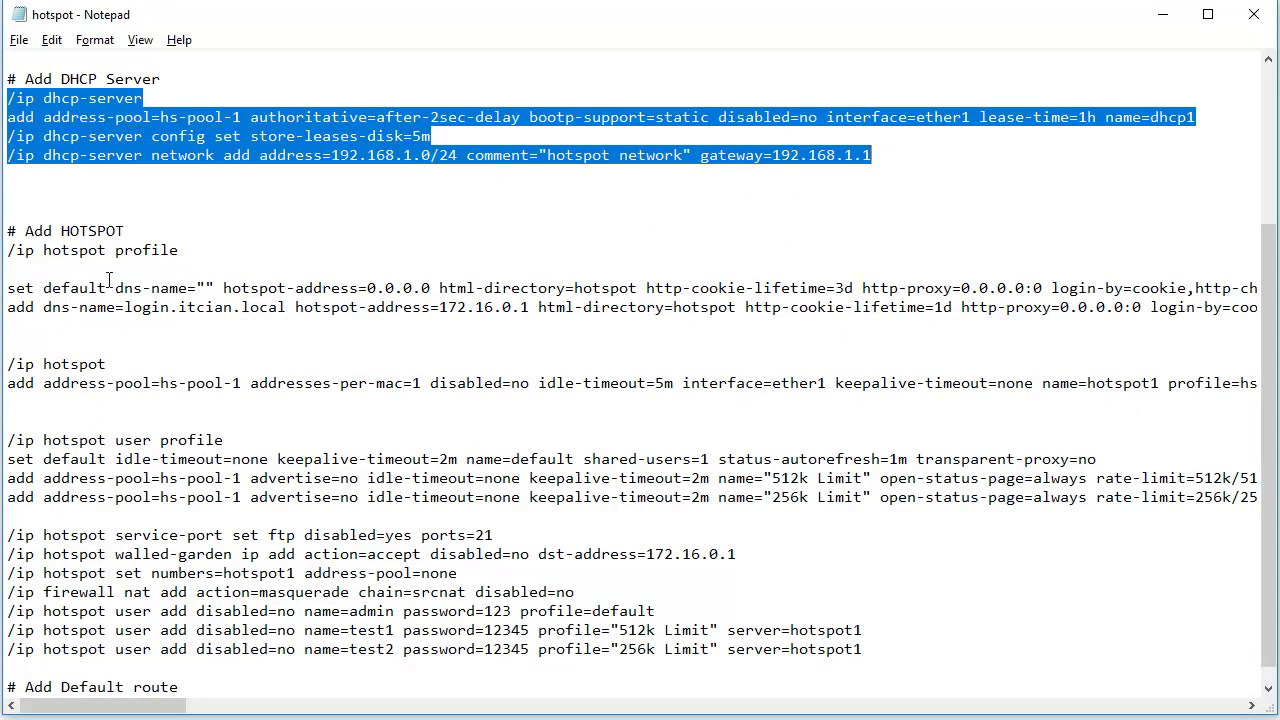
{"action": "left_click_drag", "start_coordinate": [9, 250], "coordinate": [513, 575]}
{"action": "left_click_drag", "start_coordinate": [866, 658], "coordinate": [10, 250]}
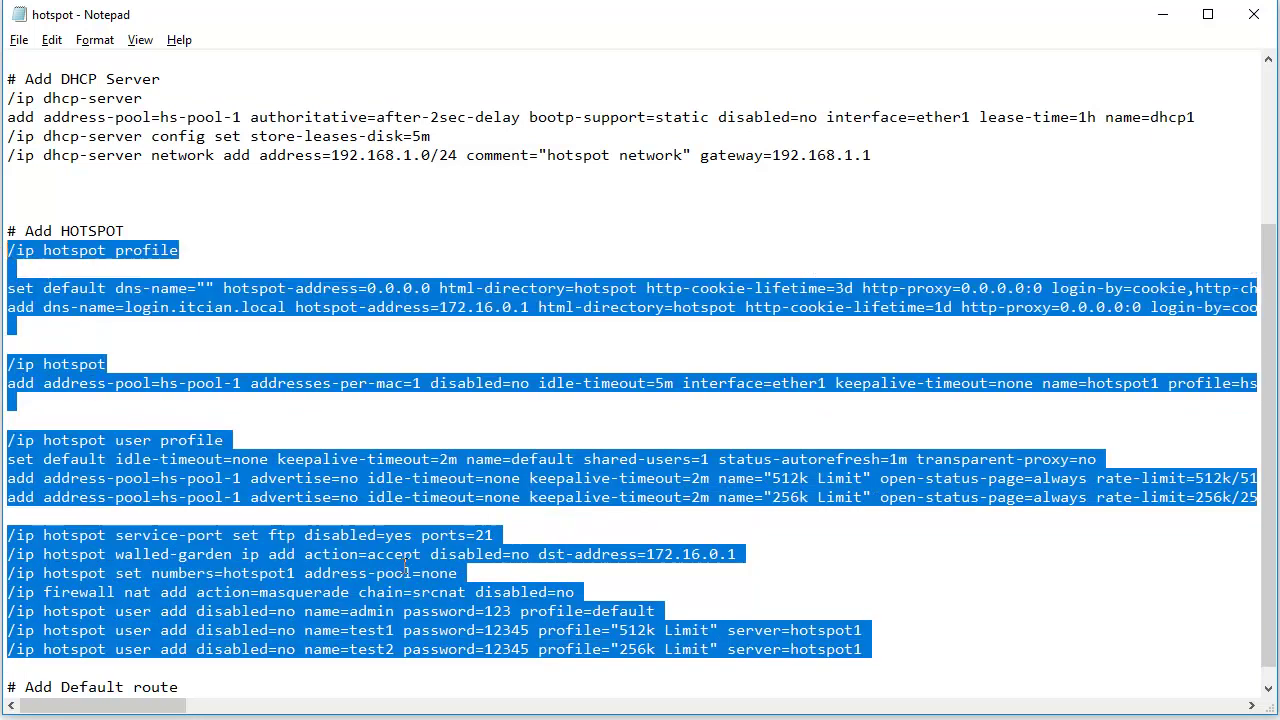
{"action": "scroll", "coordinate": [548, 630], "scroll_direction": "down", "scroll_amount": 1}
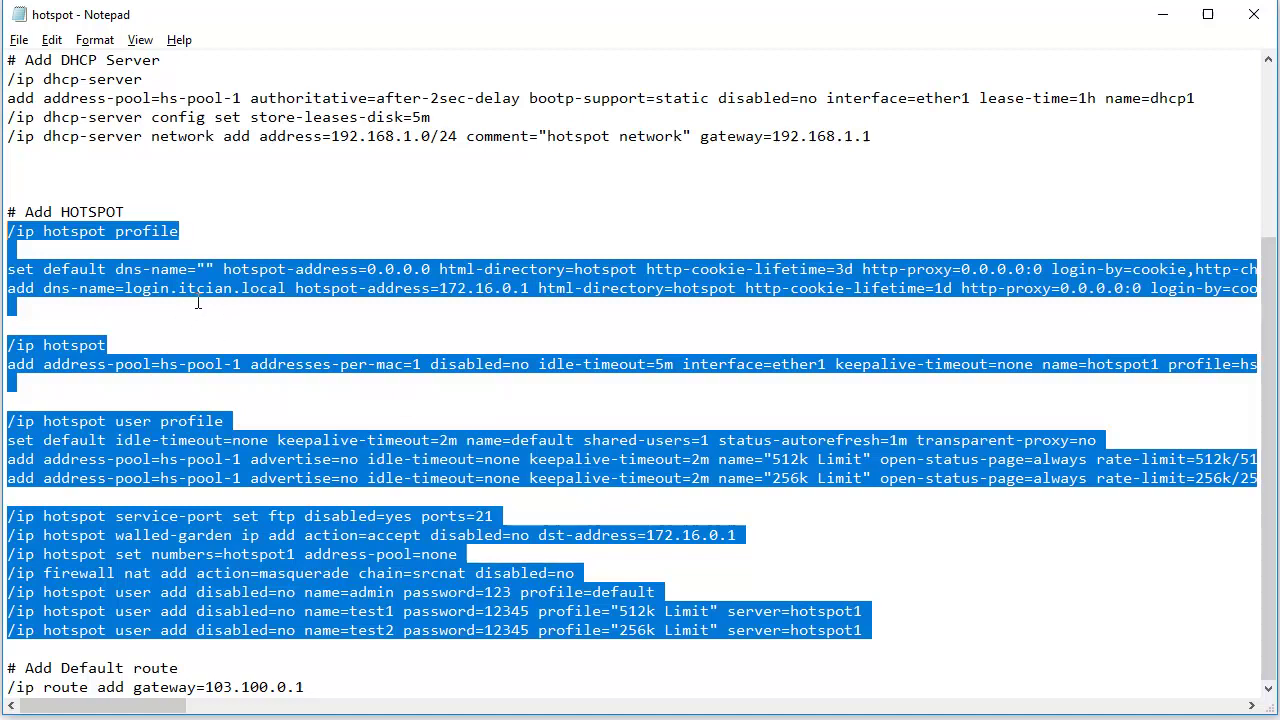
- In WinBox, close the terminal and bring up the IP > Hotspot server list
{"action": "key", "text": "alt+Tab"}
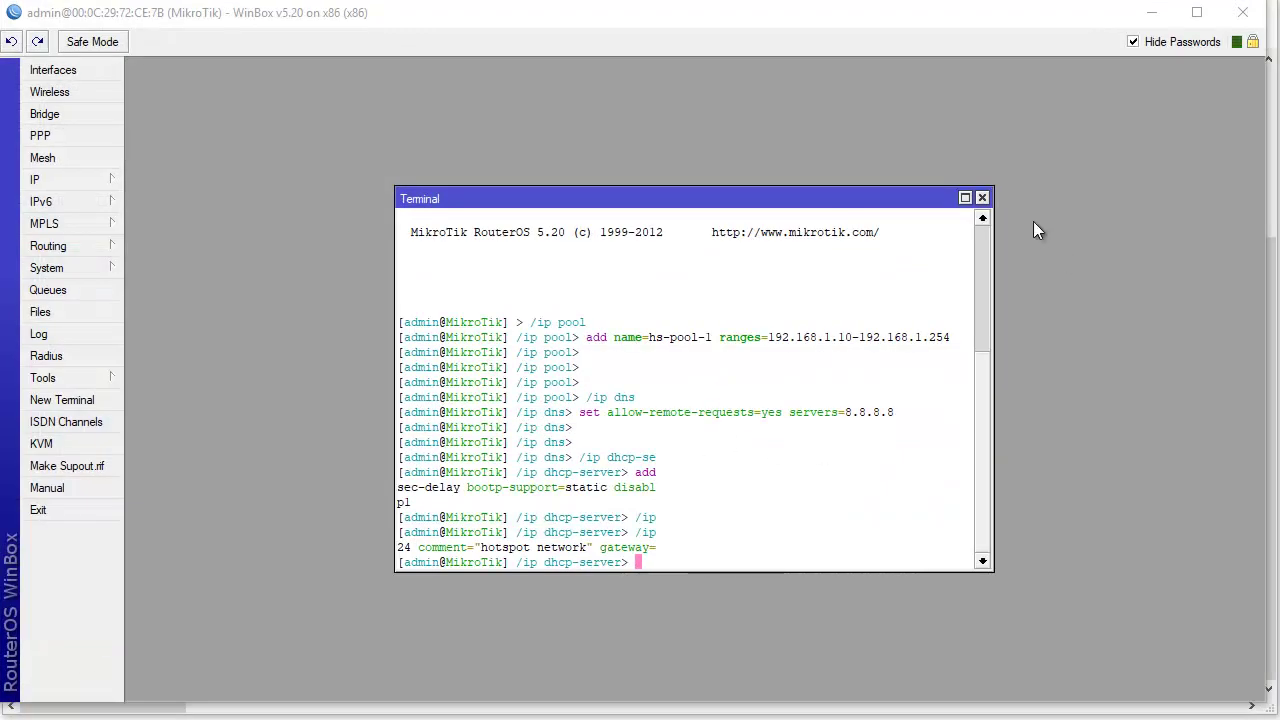
{"action": "left_click", "coordinate": [983, 199]}
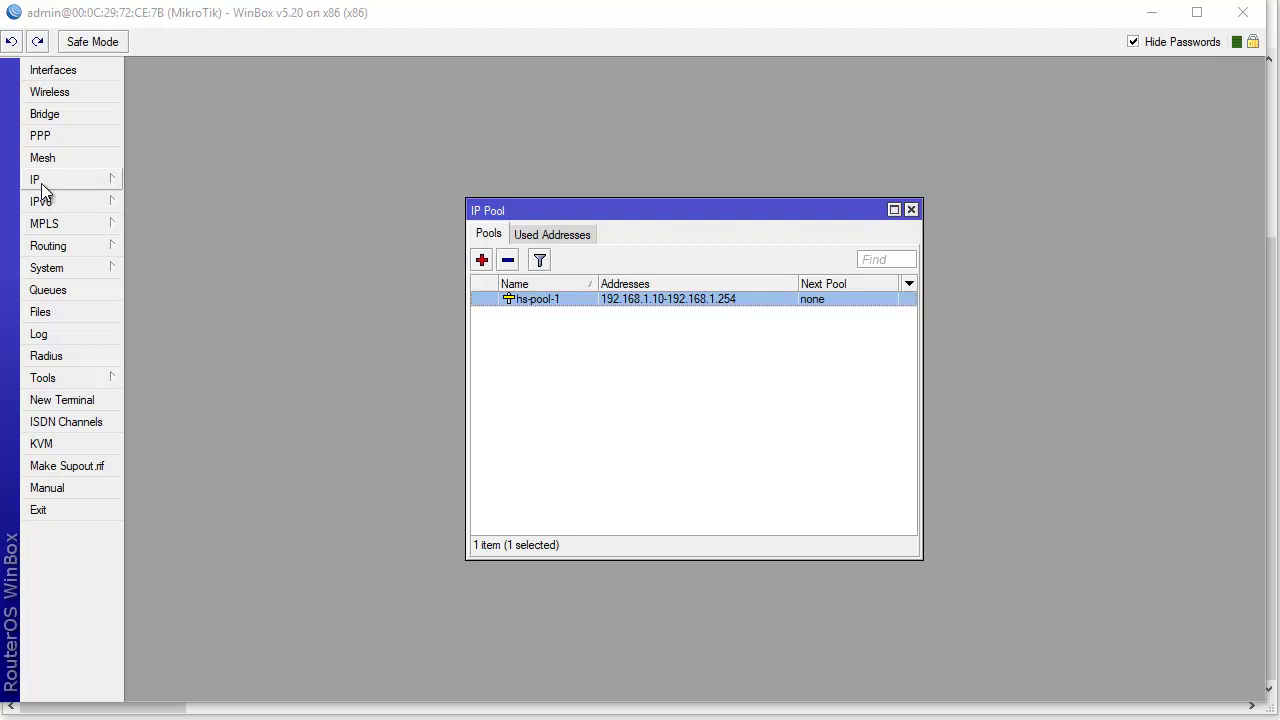
{"action": "left_click", "coordinate": [42, 181]}
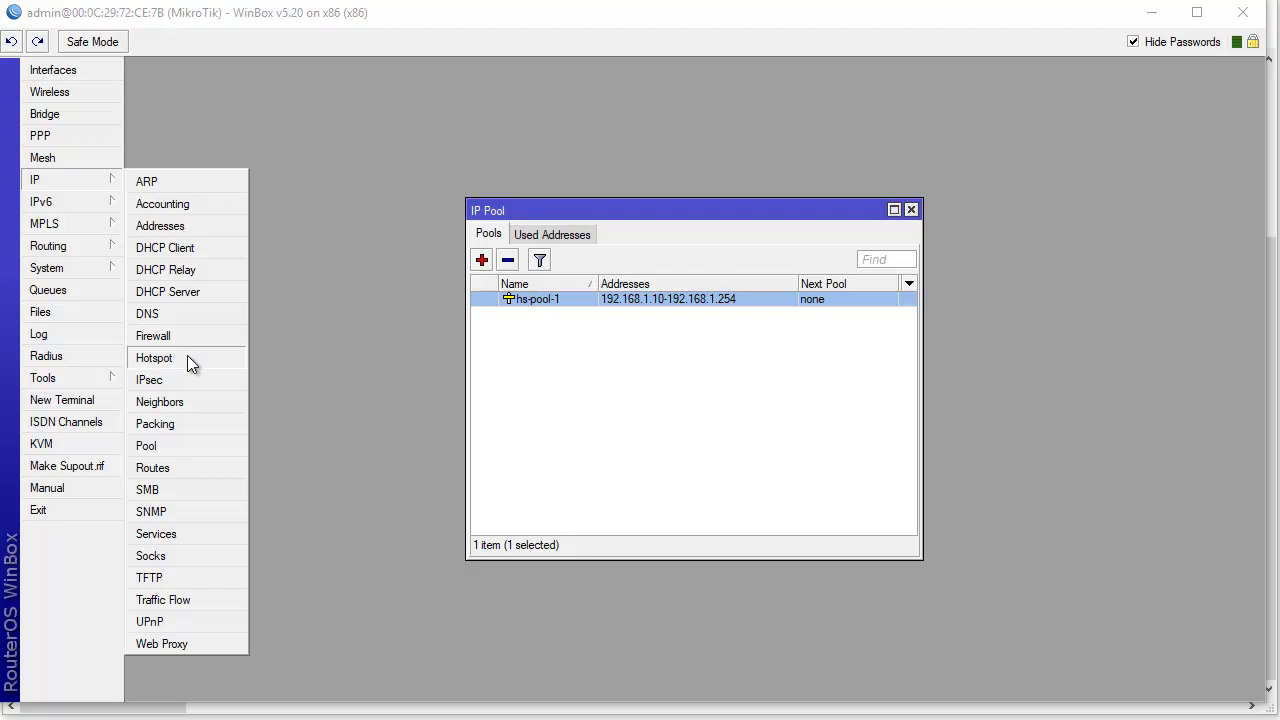
{"action": "left_click", "coordinate": [188, 360]}
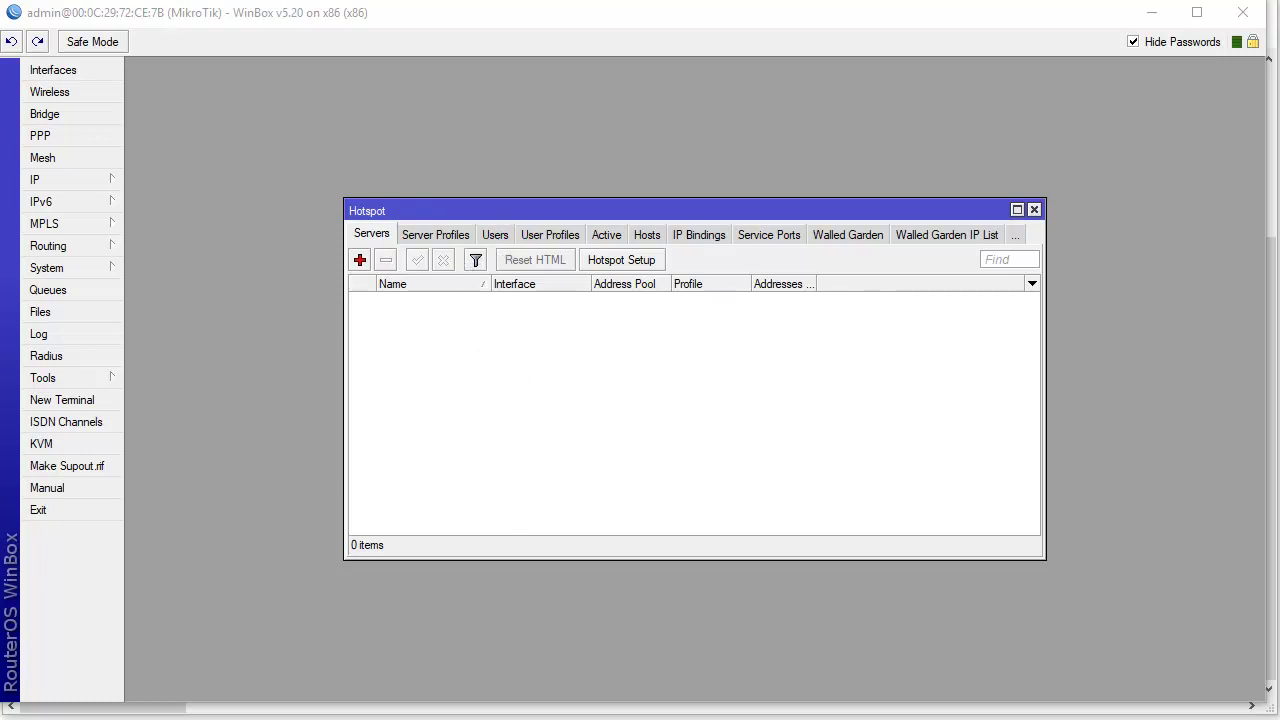
- Walk through the /ip hotspot profile lines, highlighting the dns-name login.itcian.local and login settings
{"action": "key", "text": "alt+Tab"}
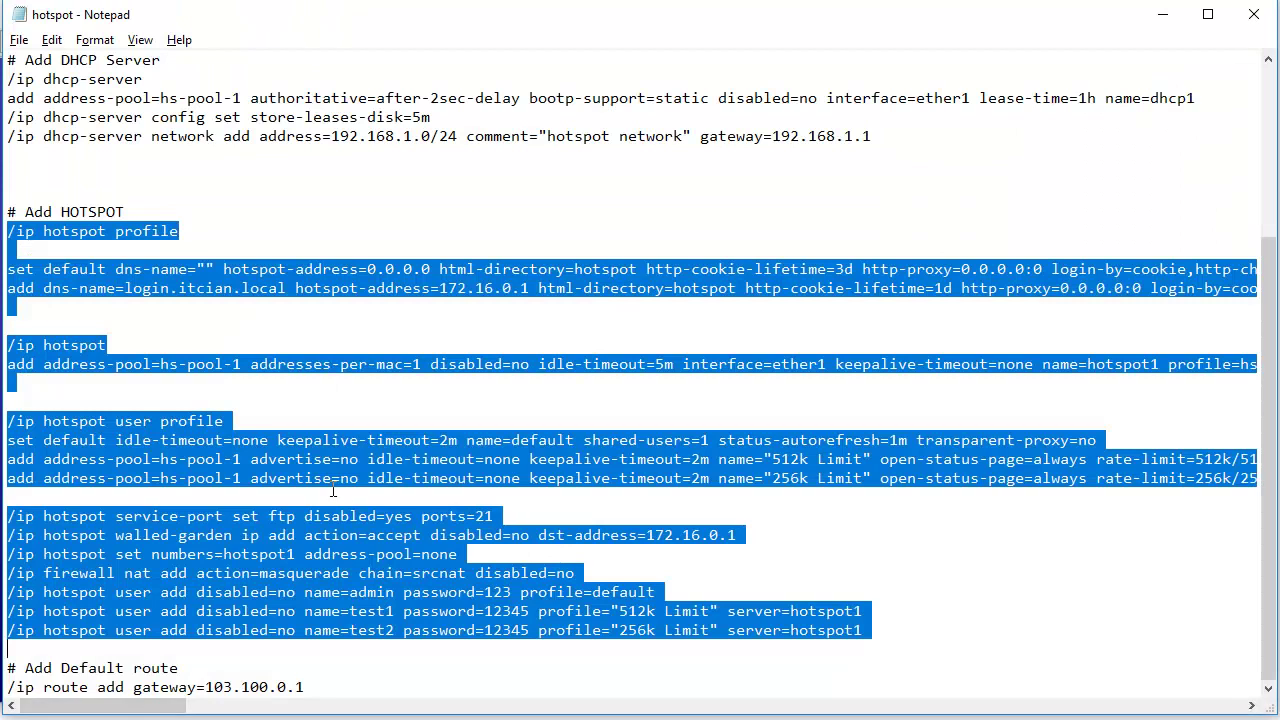
{"action": "left_click", "coordinate": [246, 447]}
{"action": "left_click_drag", "start_coordinate": [8, 231], "coordinate": [46, 278]}
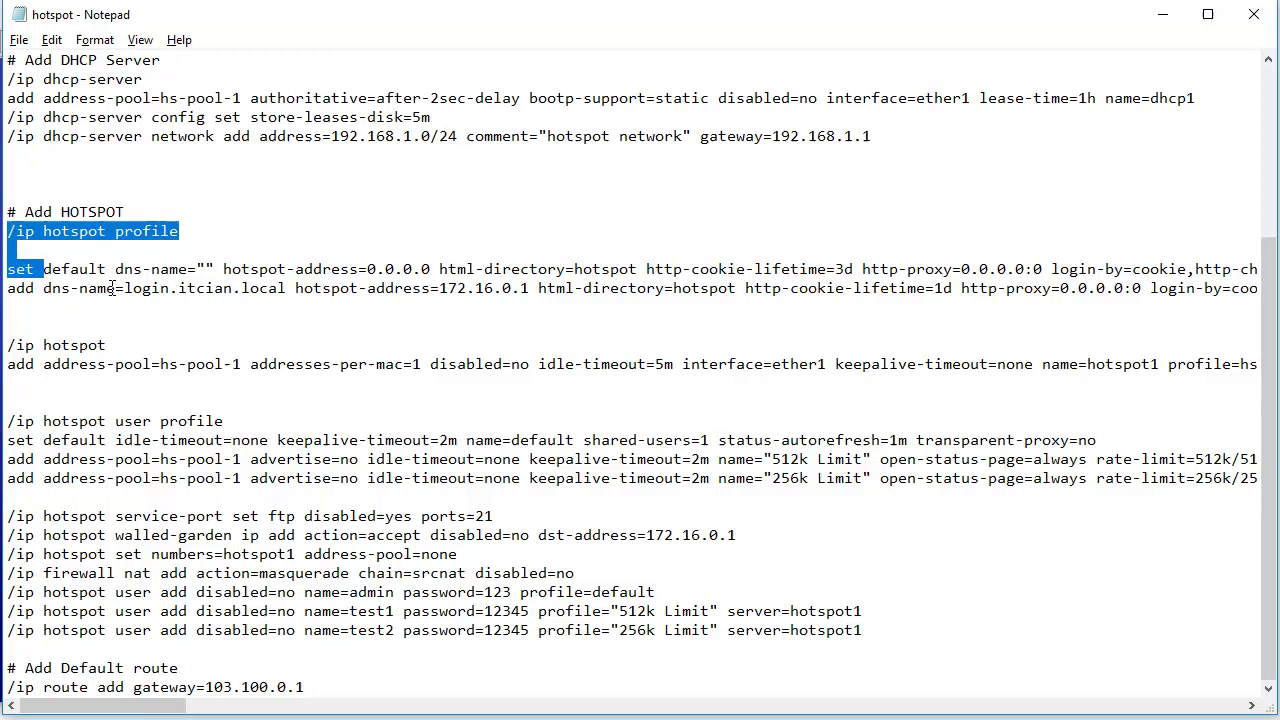
{"action": "left_click", "coordinate": [80, 288]}
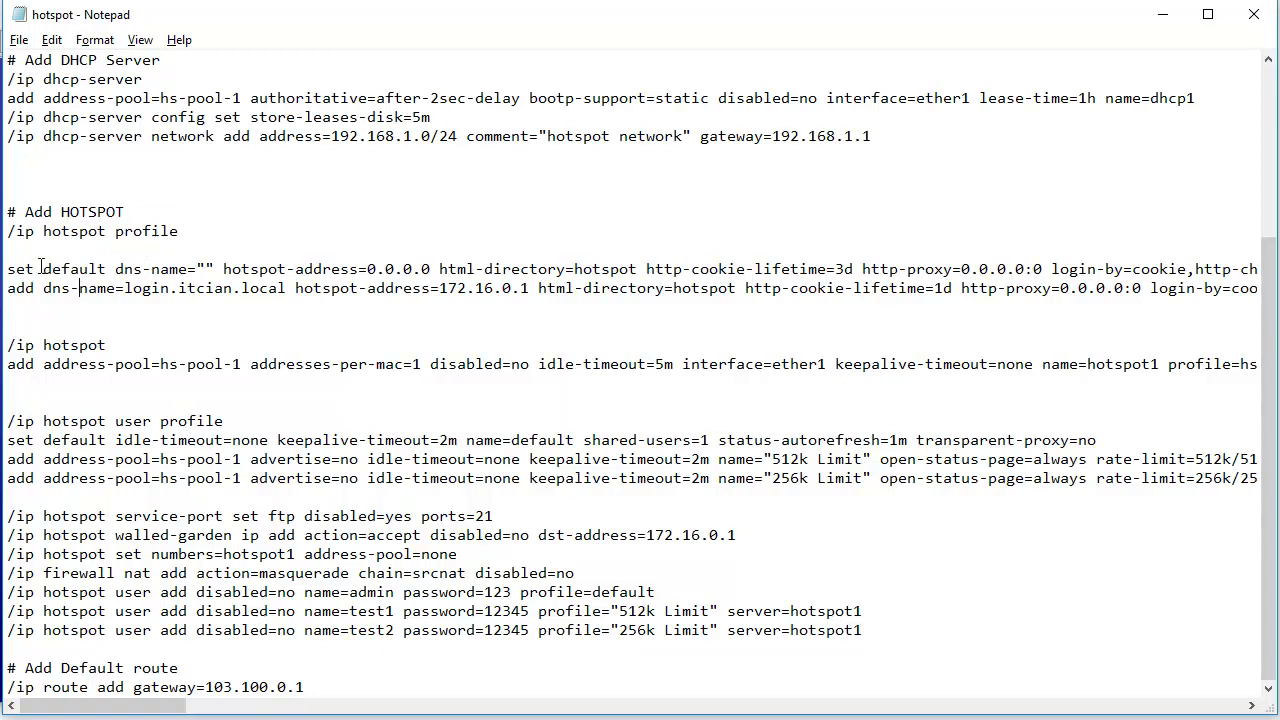
{"action": "left_click_drag", "start_coordinate": [16, 269], "coordinate": [214, 269]}
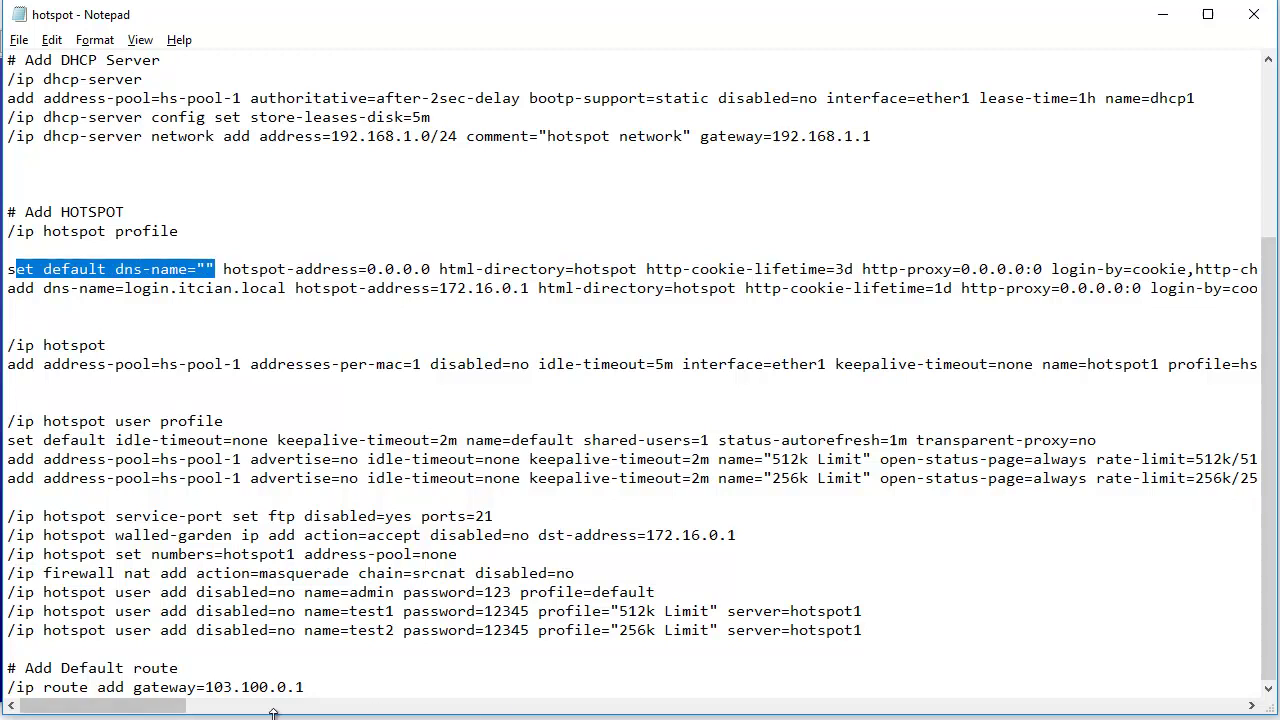
{"action": "left_click_drag", "start_coordinate": [154, 710], "coordinate": [185, 710]}
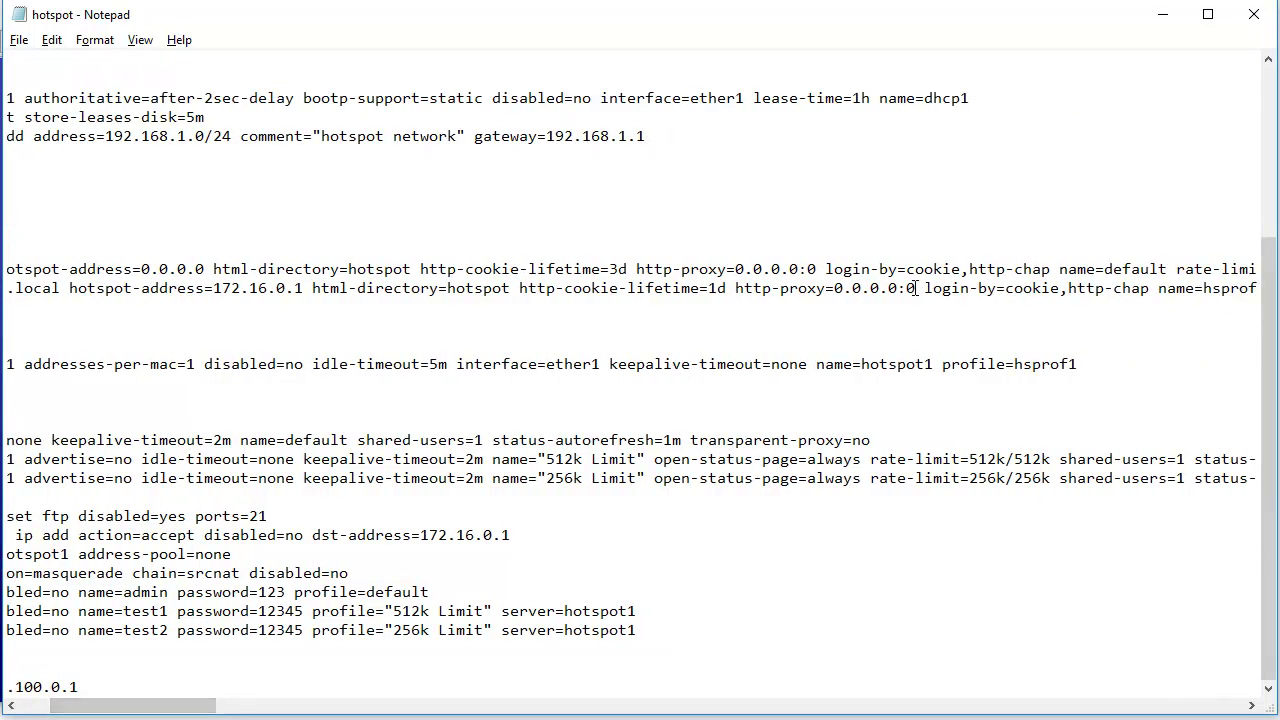
{"action": "left_click_drag", "start_coordinate": [900, 272], "coordinate": [957, 272]}
{"action": "left_click_drag", "start_coordinate": [294, 705], "coordinate": [87, 712]}
{"action": "left_click_drag", "start_coordinate": [8, 290], "coordinate": [290, 292]}
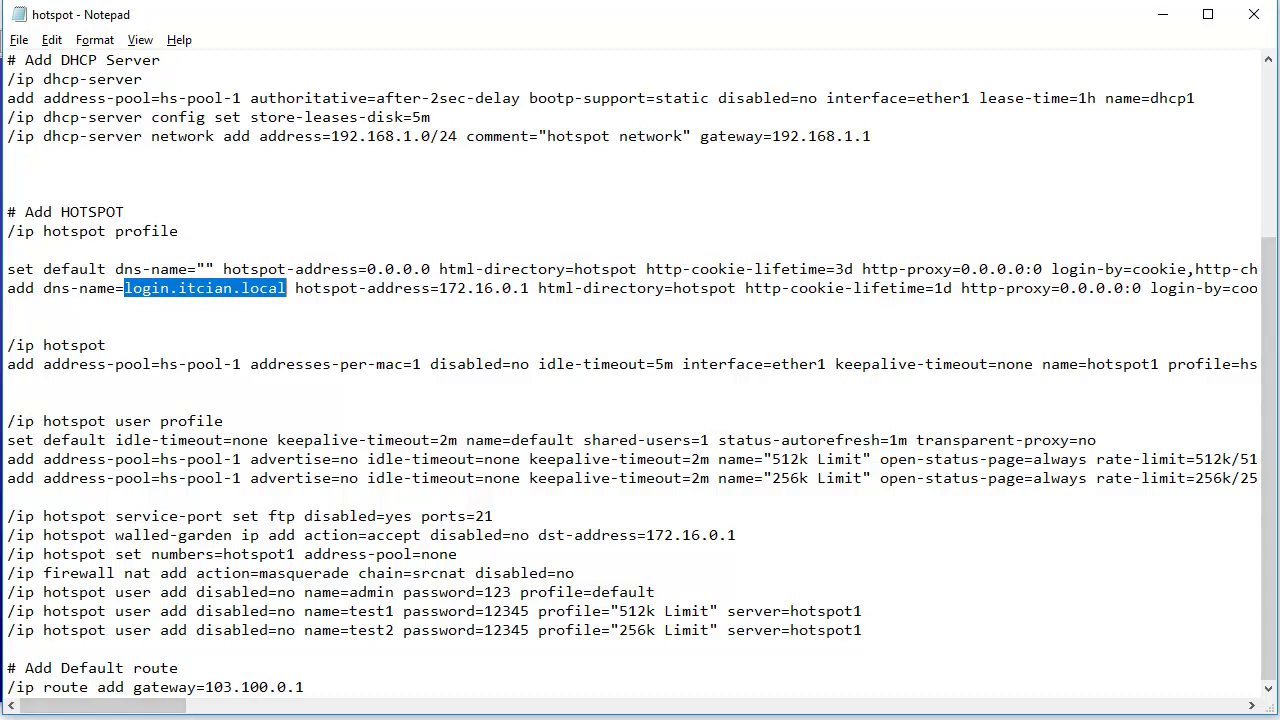
{"action": "mouse_move", "coordinate": [370, 719]}
{"action": "mouse_move", "coordinate": [860, 719]}
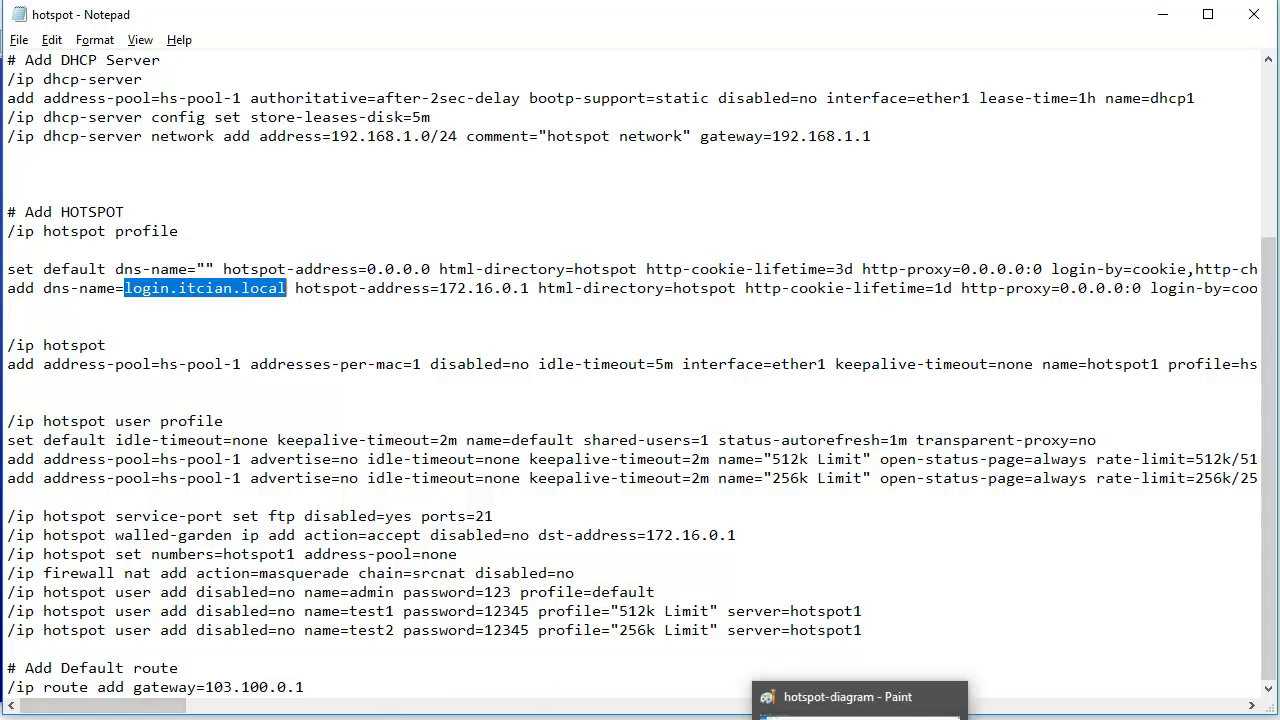
{"action": "mouse_move", "coordinate": [909, 719]}
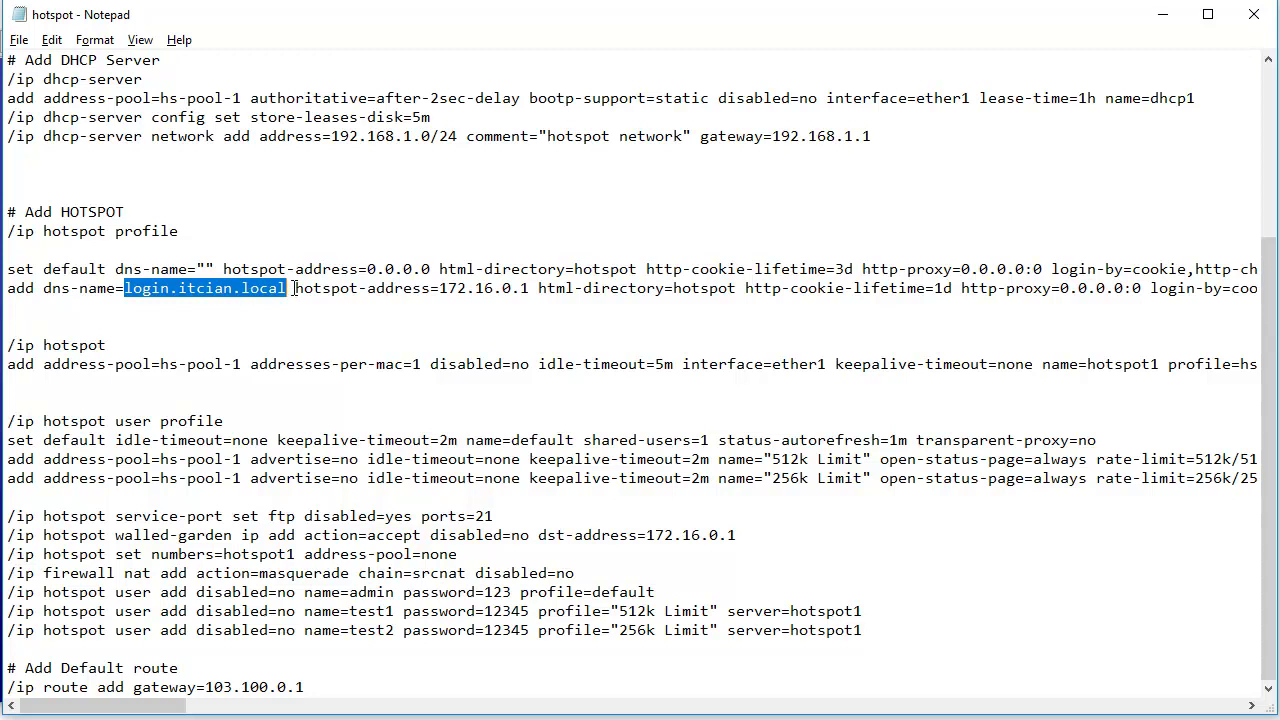
- Change the profile's hotspot-address from 172.16.0.1 to the router's 192.168.1.1
{"action": "left_click_drag", "start_coordinate": [295, 289], "coordinate": [423, 289]}
{"action": "left_click_drag", "start_coordinate": [529, 289], "coordinate": [439, 289]}
{"action": "type", "text": "192.168"}
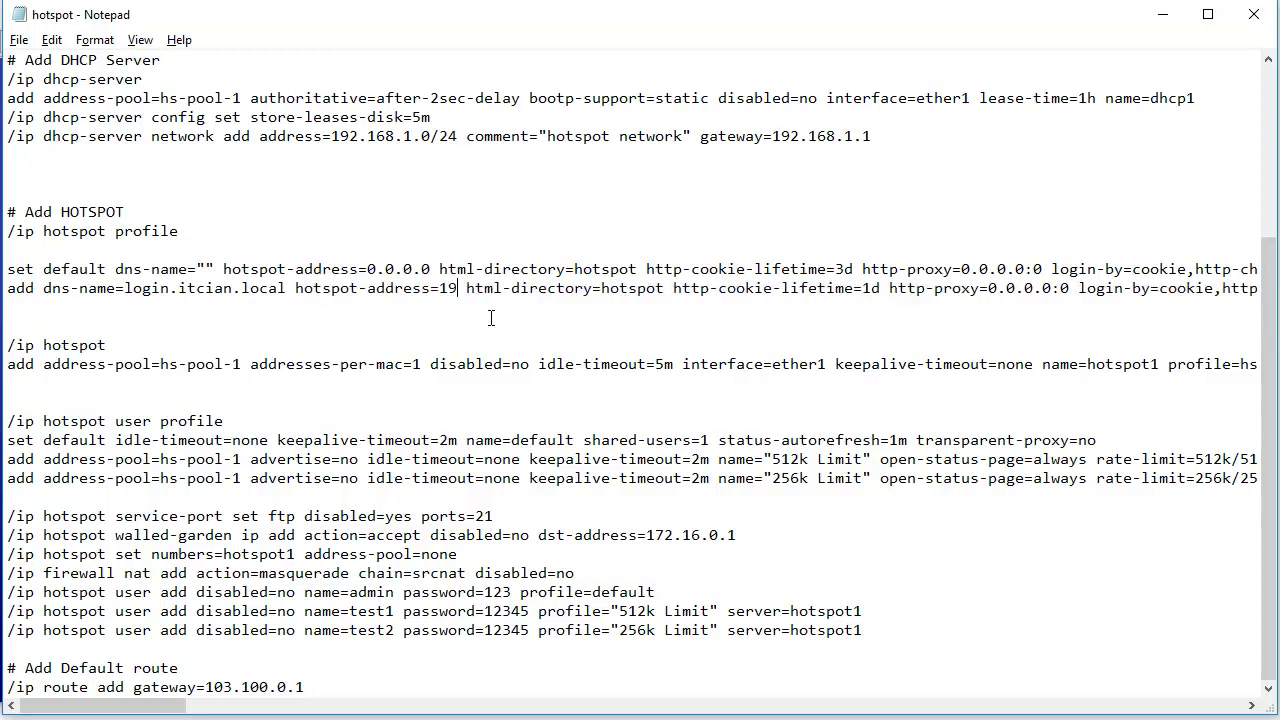
{"action": "type", "text": ".1.1"}
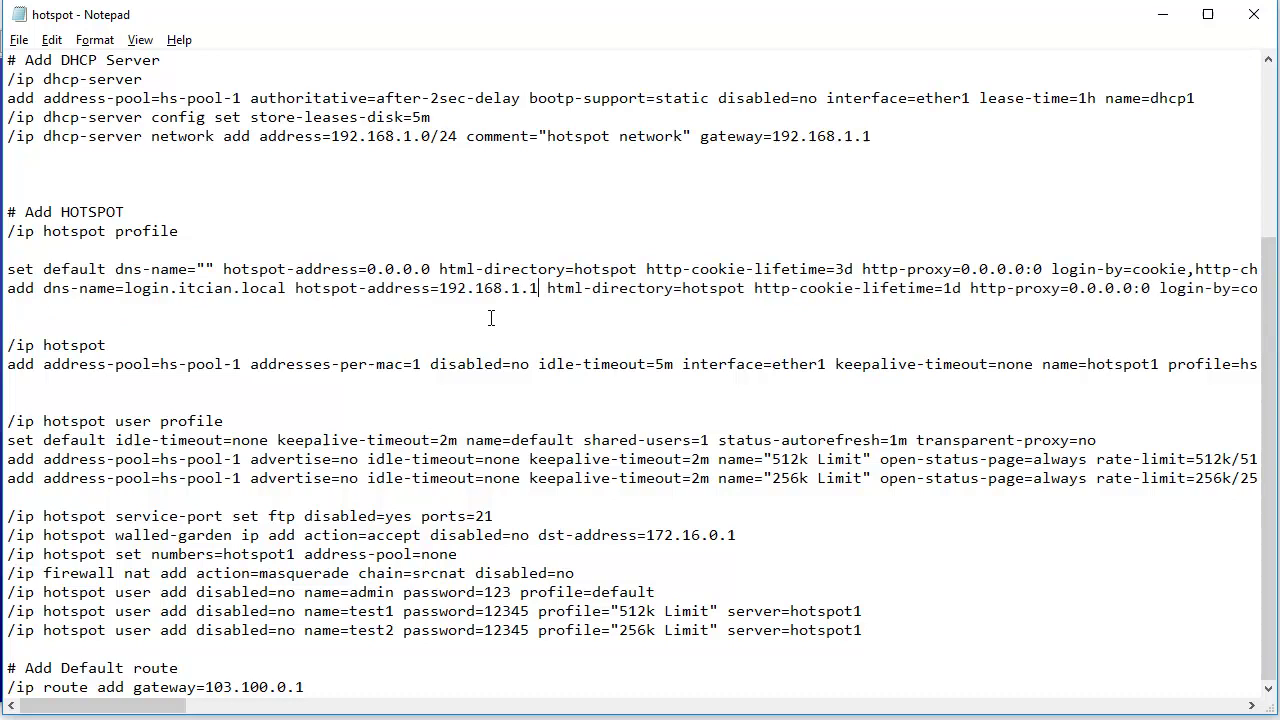
{"action": "scroll", "coordinate": [491, 318], "scroll_direction": "up", "scroll_amount": 5}
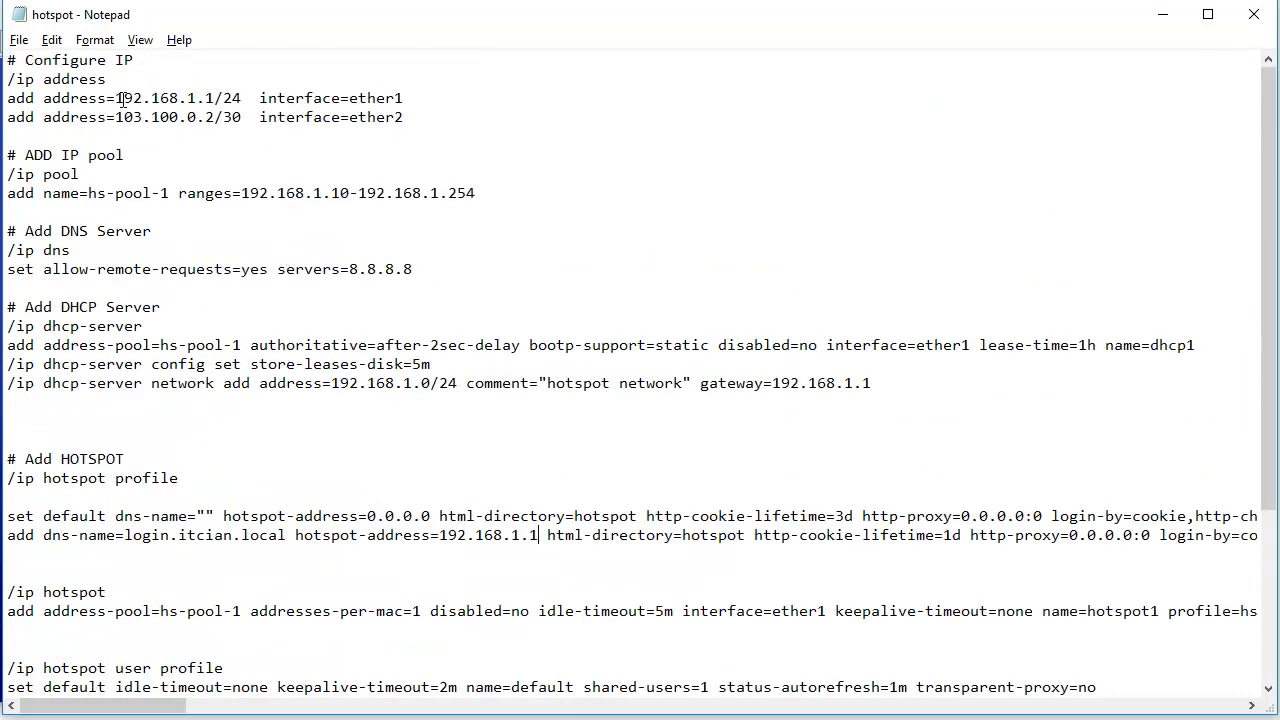
{"action": "left_click_drag", "start_coordinate": [116, 98], "coordinate": [223, 99]}
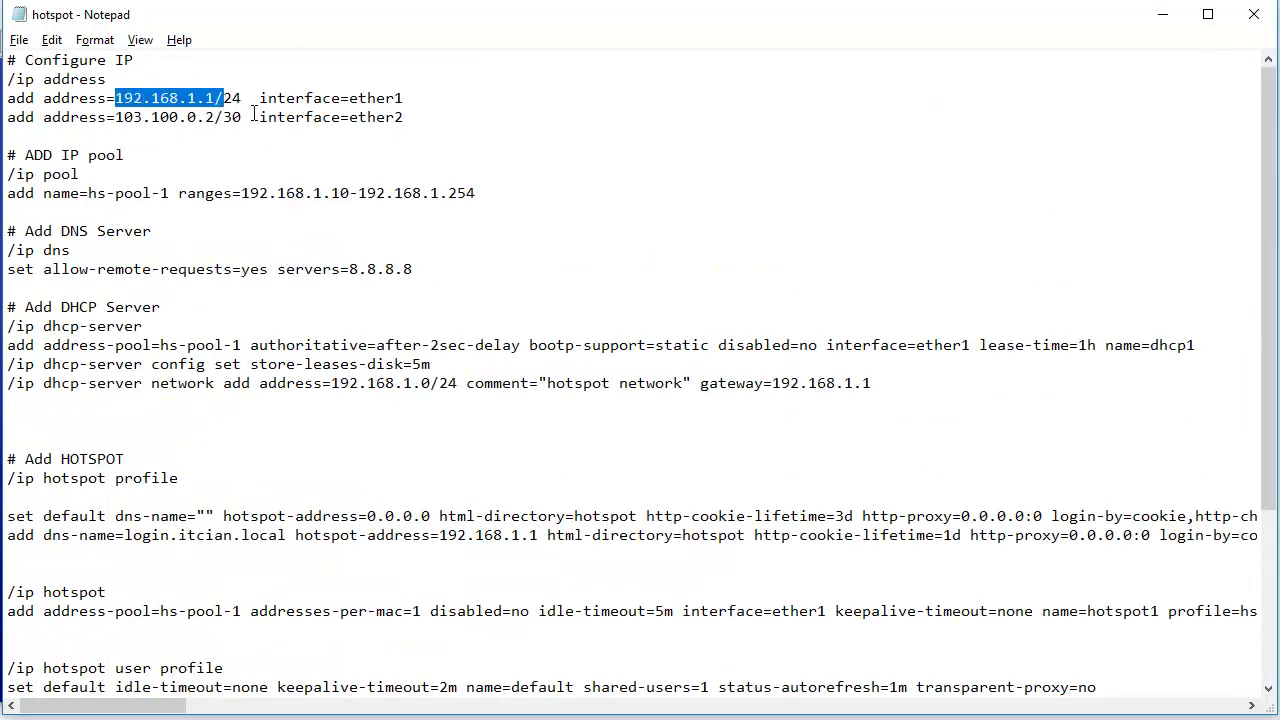
{"action": "left_click_drag", "start_coordinate": [403, 98], "coordinate": [259, 98]}
{"action": "scroll", "coordinate": [535, 342], "scroll_direction": "down", "scroll_amount": 2}
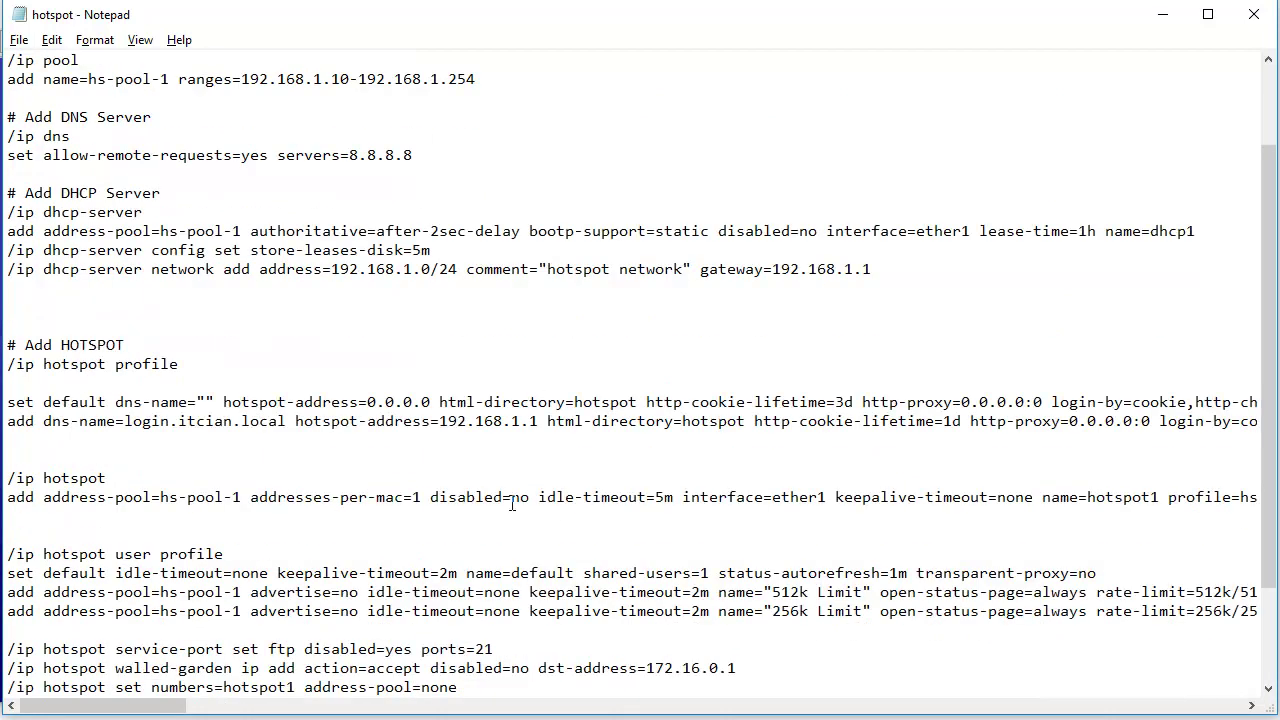
{"action": "left_click_drag", "start_coordinate": [296, 424], "coordinate": [441, 421]}
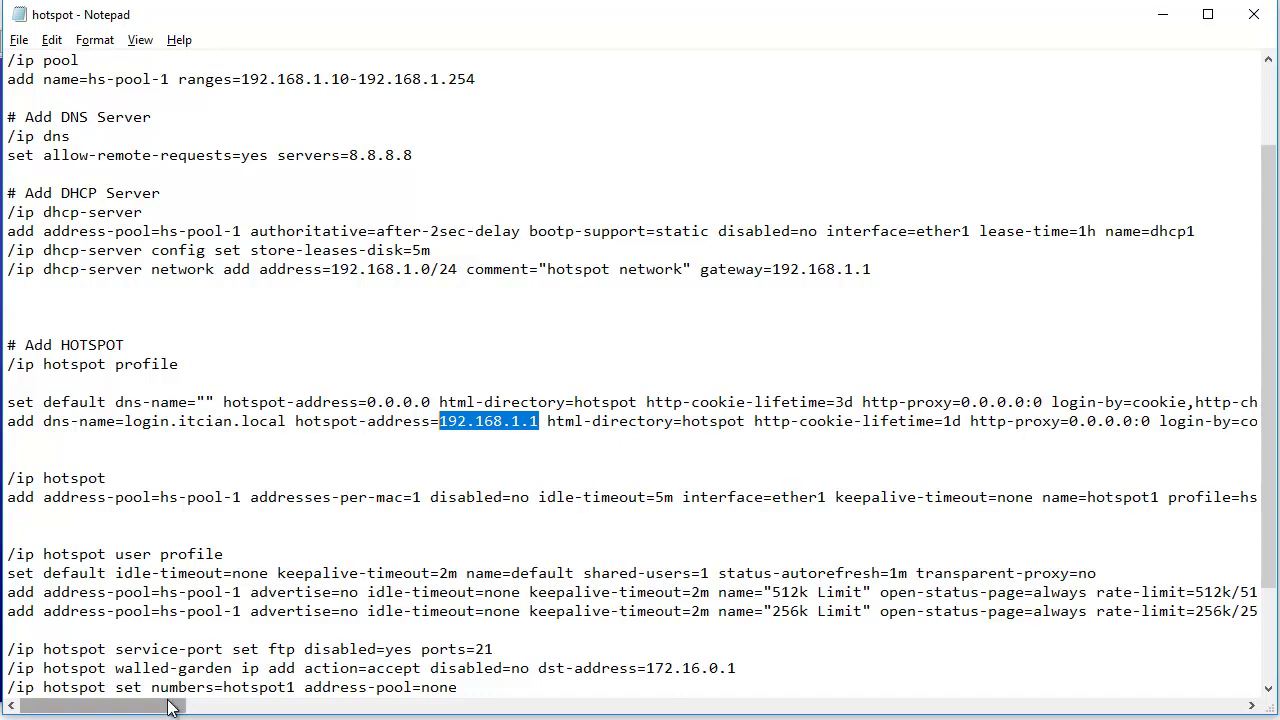
- Copy the hotspot profile block with DNS name login.itcian.local and address 192.168.1.1
{"action": "left_click_drag", "start_coordinate": [168, 707], "coordinate": [178, 707]}
{"action": "left_click_drag", "start_coordinate": [77, 424], "coordinate": [198, 424]}
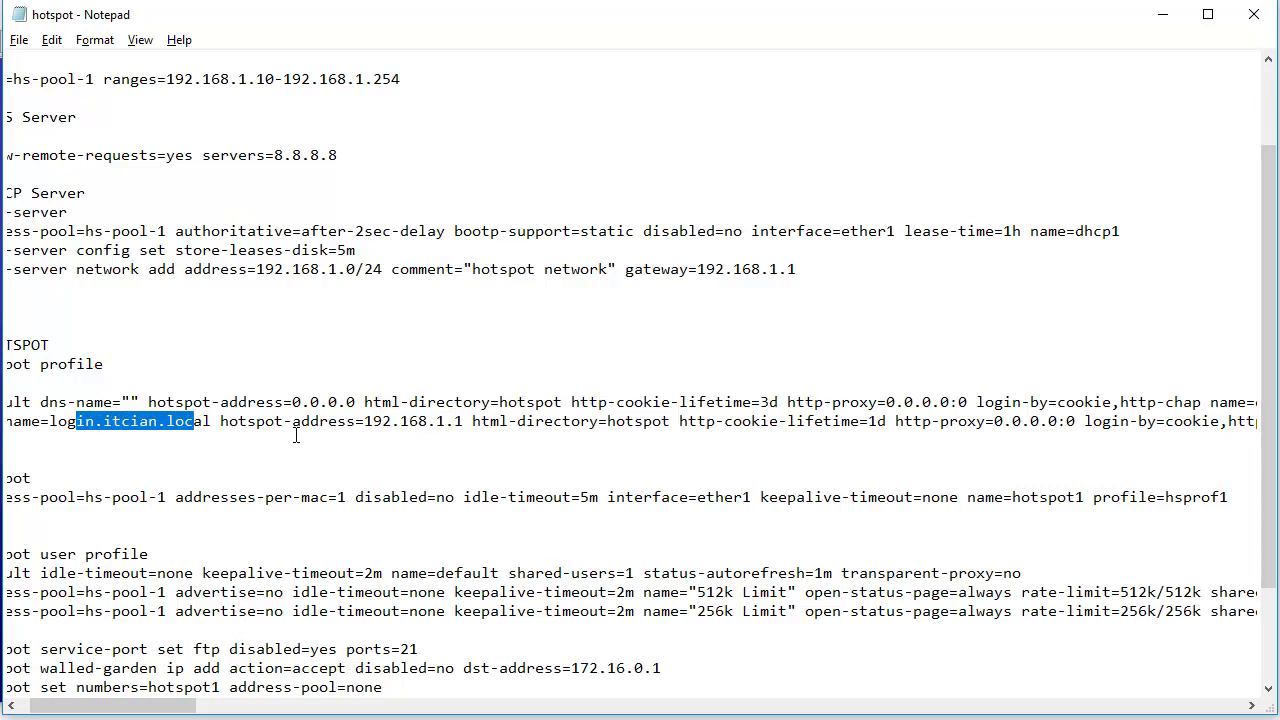
{"action": "left_click_drag", "start_coordinate": [366, 424], "coordinate": [464, 425]}
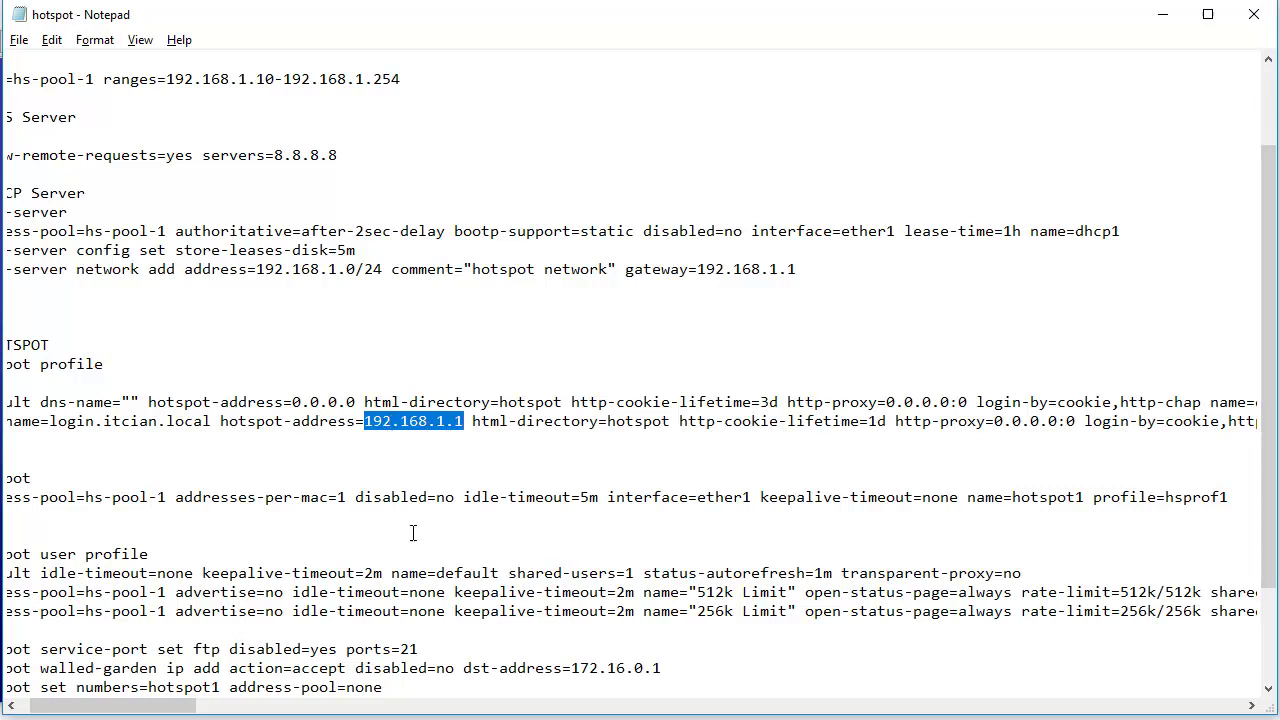
{"action": "left_click_drag", "start_coordinate": [190, 708], "coordinate": [140, 708]}
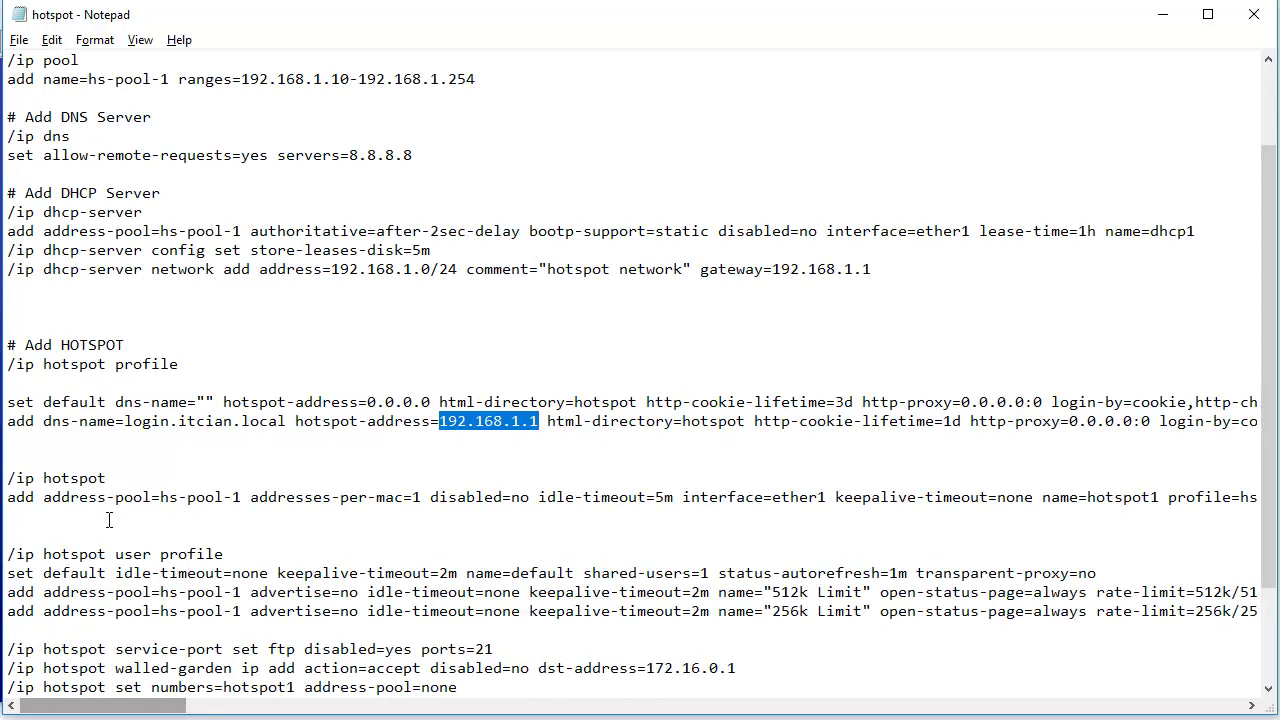
{"action": "left_click_drag", "start_coordinate": [84, 459], "coordinate": [8, 364]}
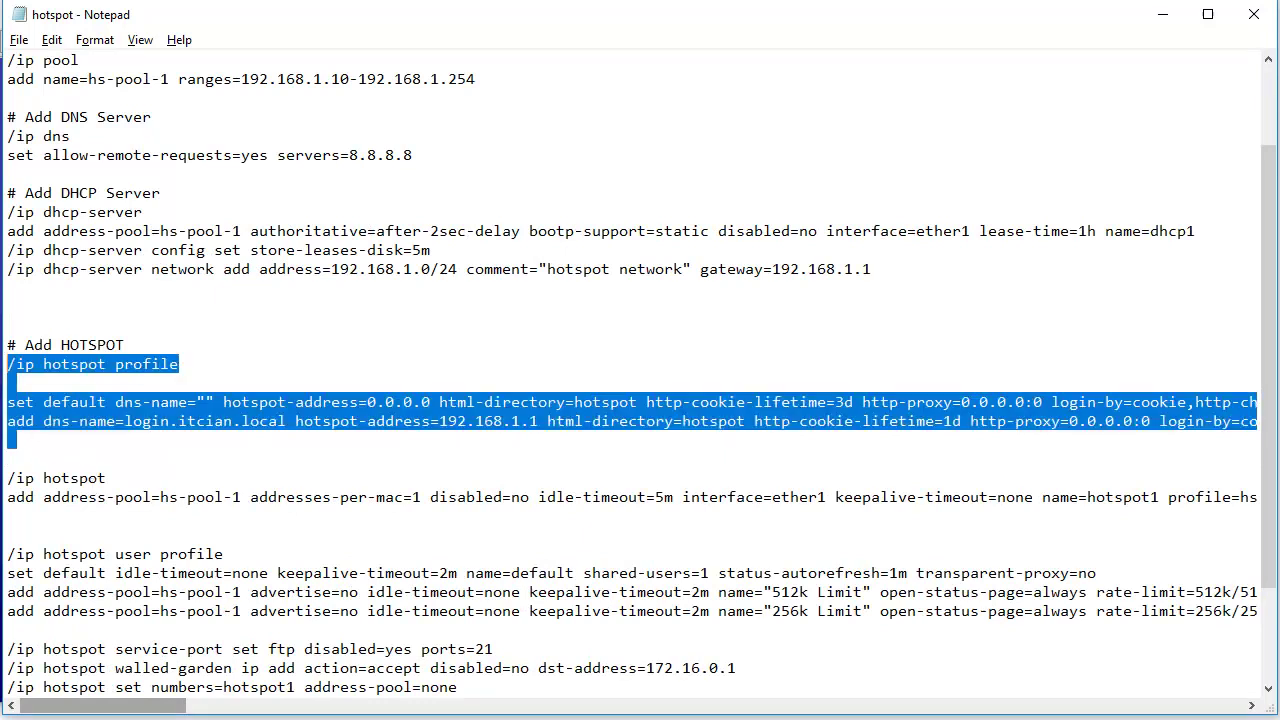
{"action": "right_click", "coordinate": [124, 408]}
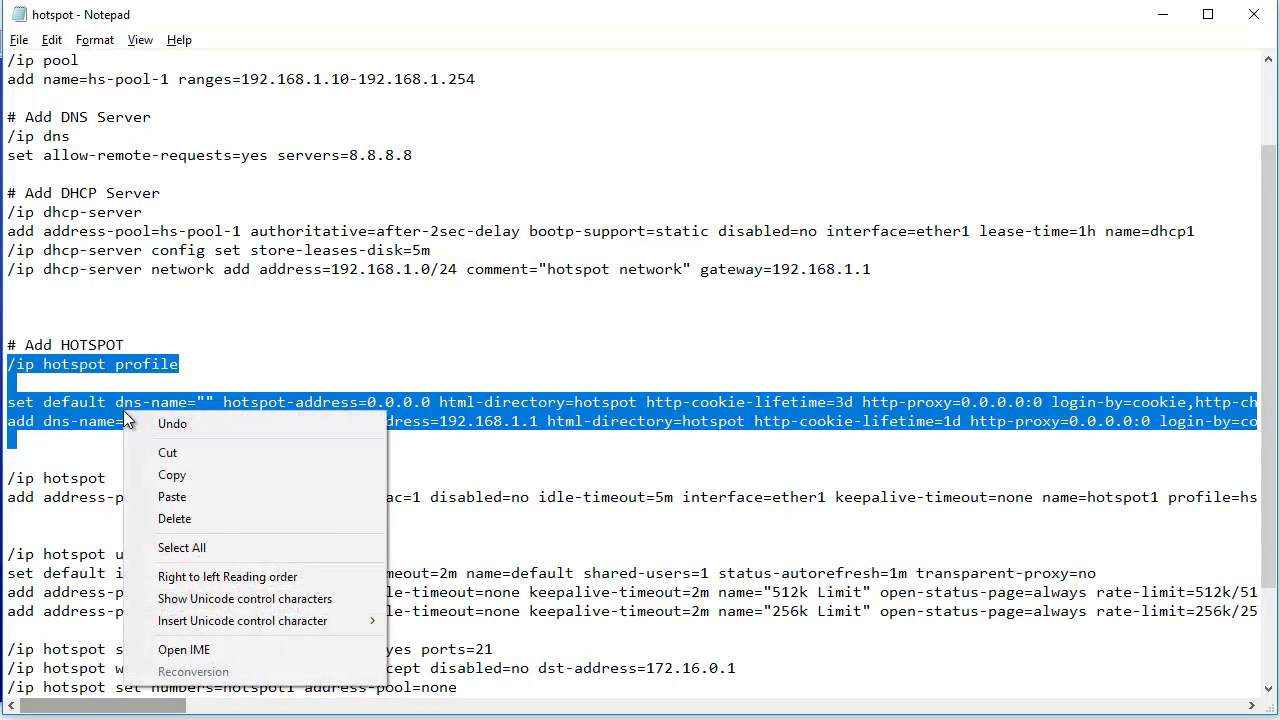
{"action": "left_click", "coordinate": [165, 475]}
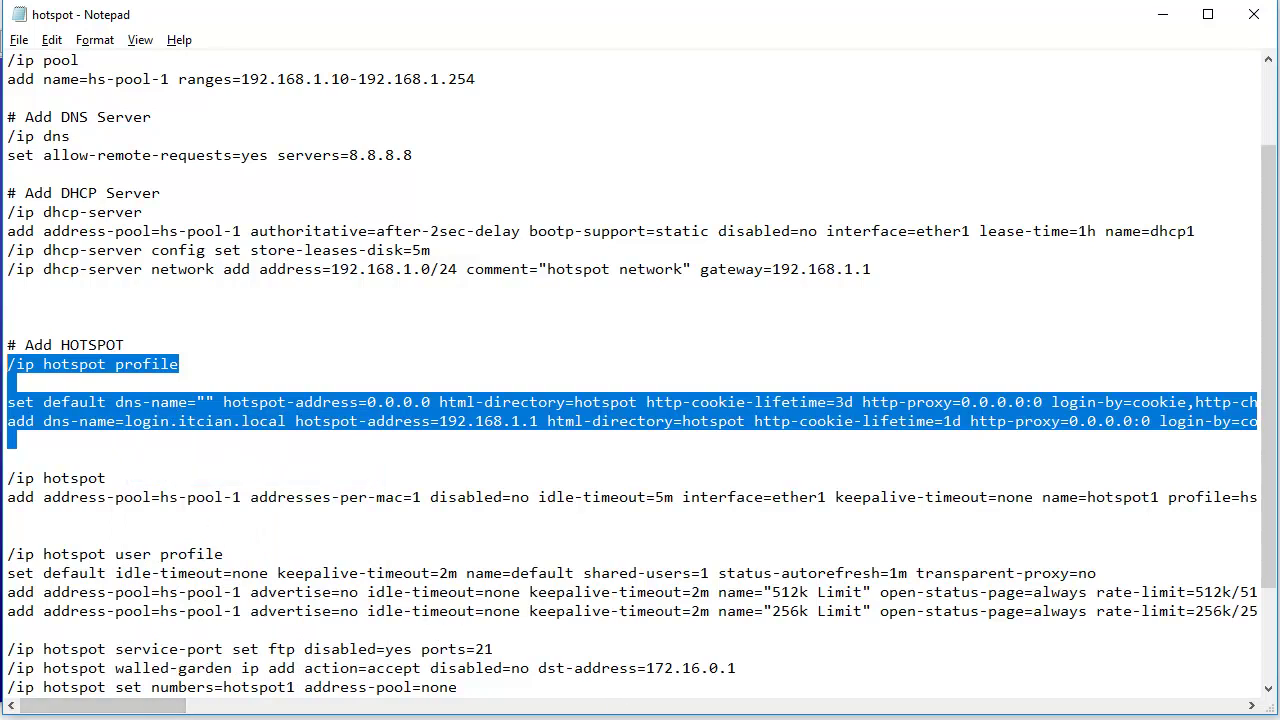
{"action": "key", "text": "alt+Tab"}
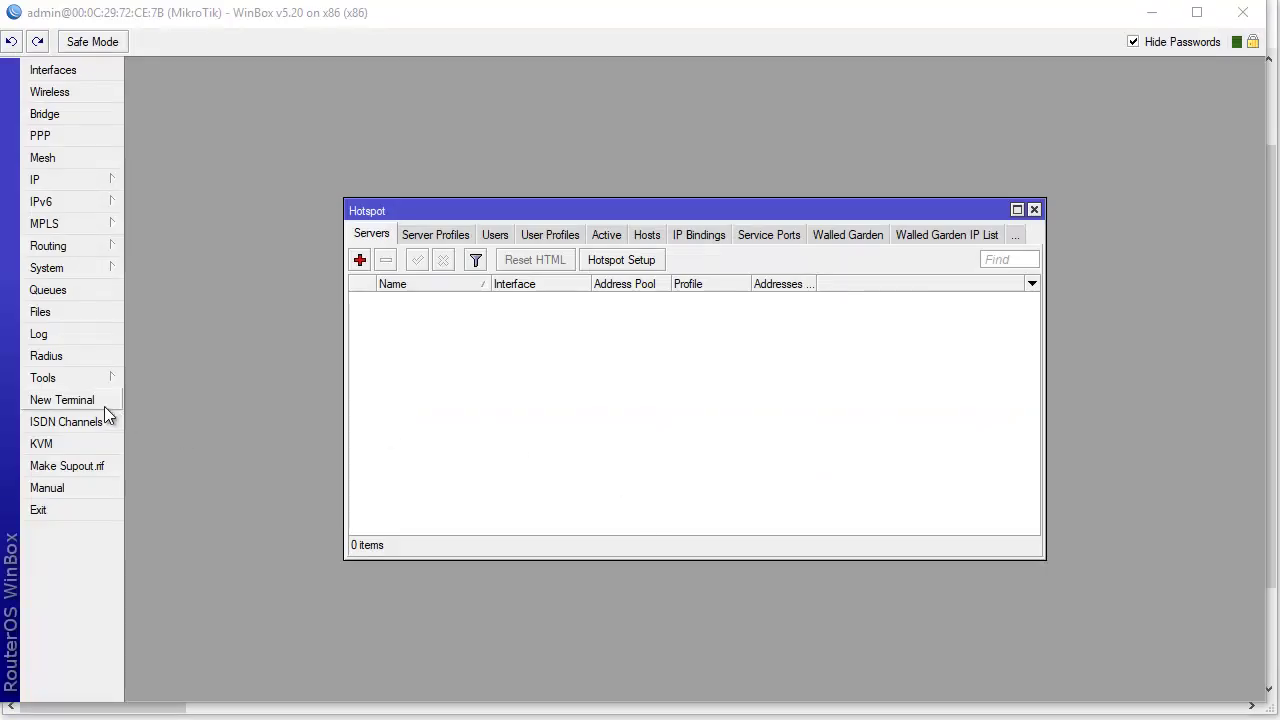
- Paste and run the hotspot profile commands in a new WinBox terminal
{"action": "left_click", "coordinate": [95, 400]}
{"action": "right_click", "coordinate": [598, 549]}
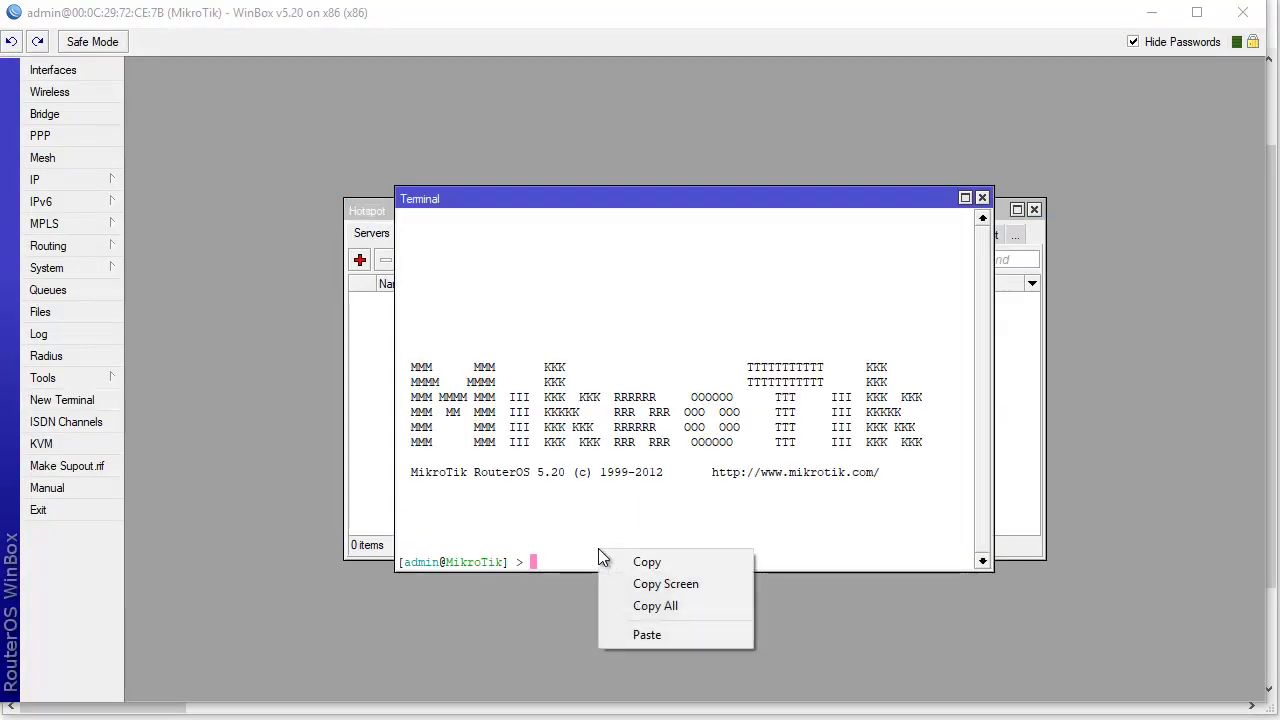
{"action": "left_click", "coordinate": [655, 636]}
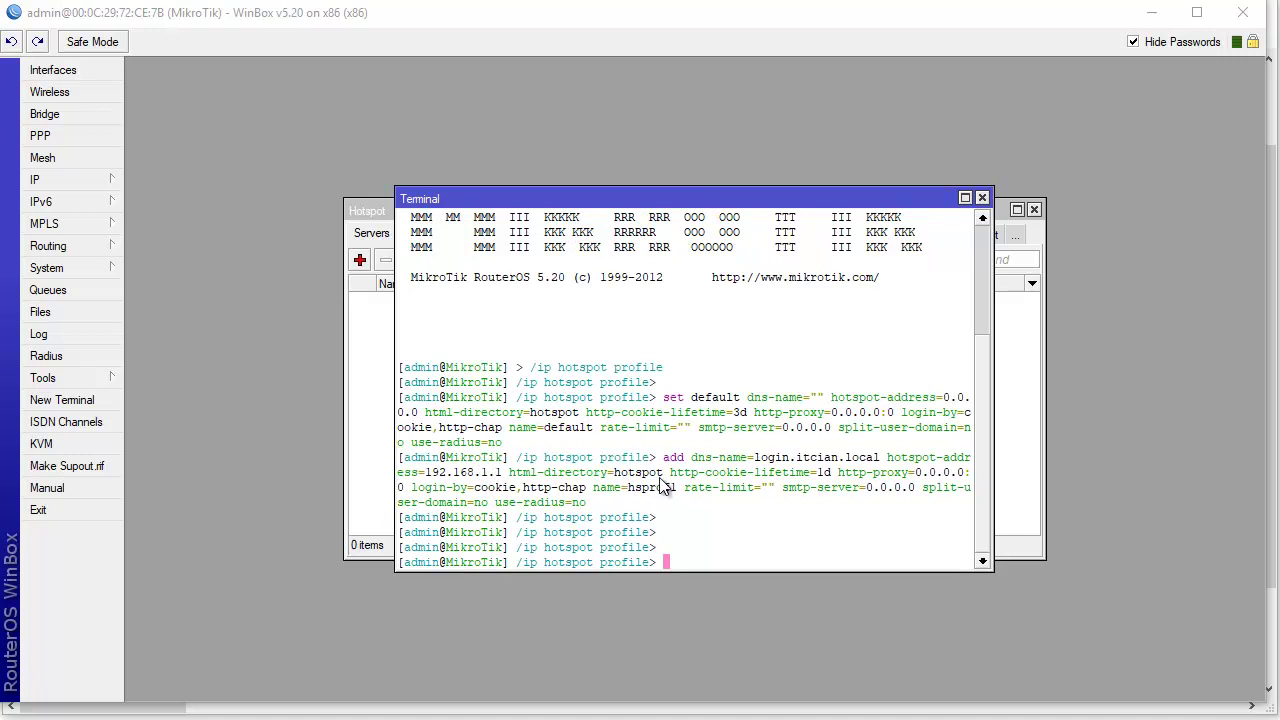
{"action": "left_click_drag", "start_coordinate": [992, 391], "coordinate": [1076, 392]}
- Compare the Server Profiles list, showing hsprof1 and default, against the terminal output
{"action": "left_click", "coordinate": [377, 392]}
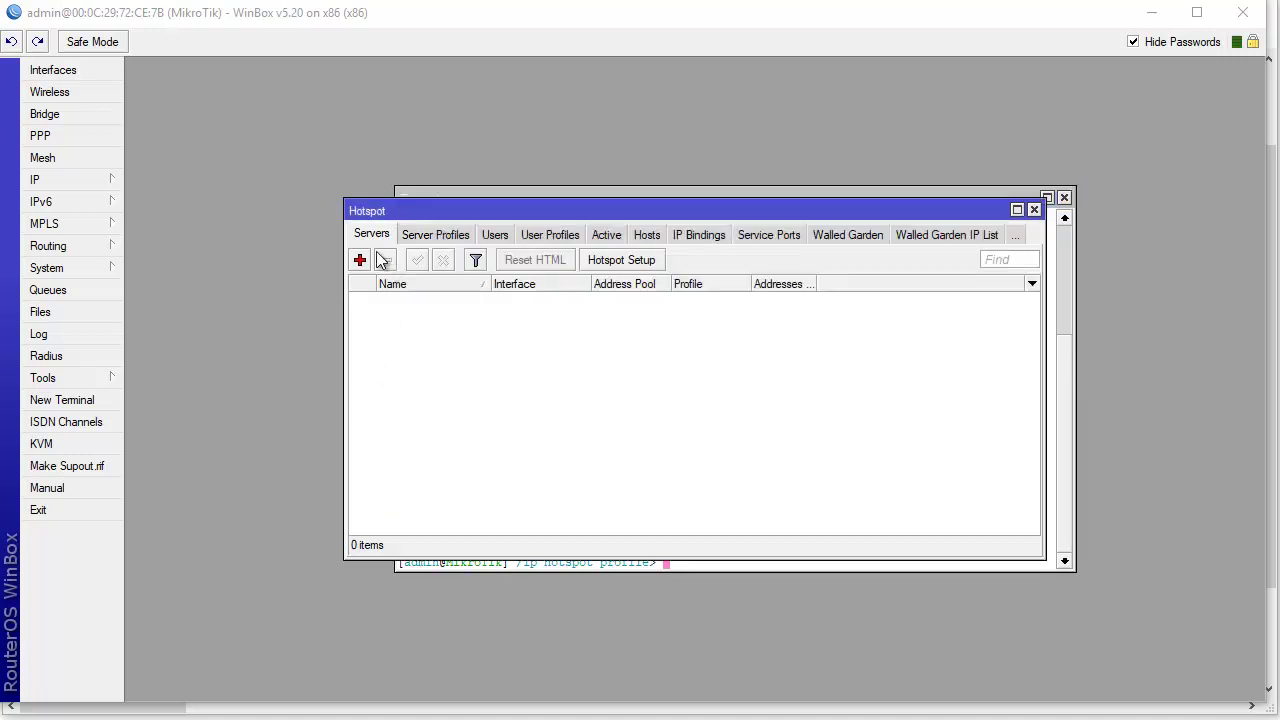
{"action": "left_click", "coordinate": [440, 238]}
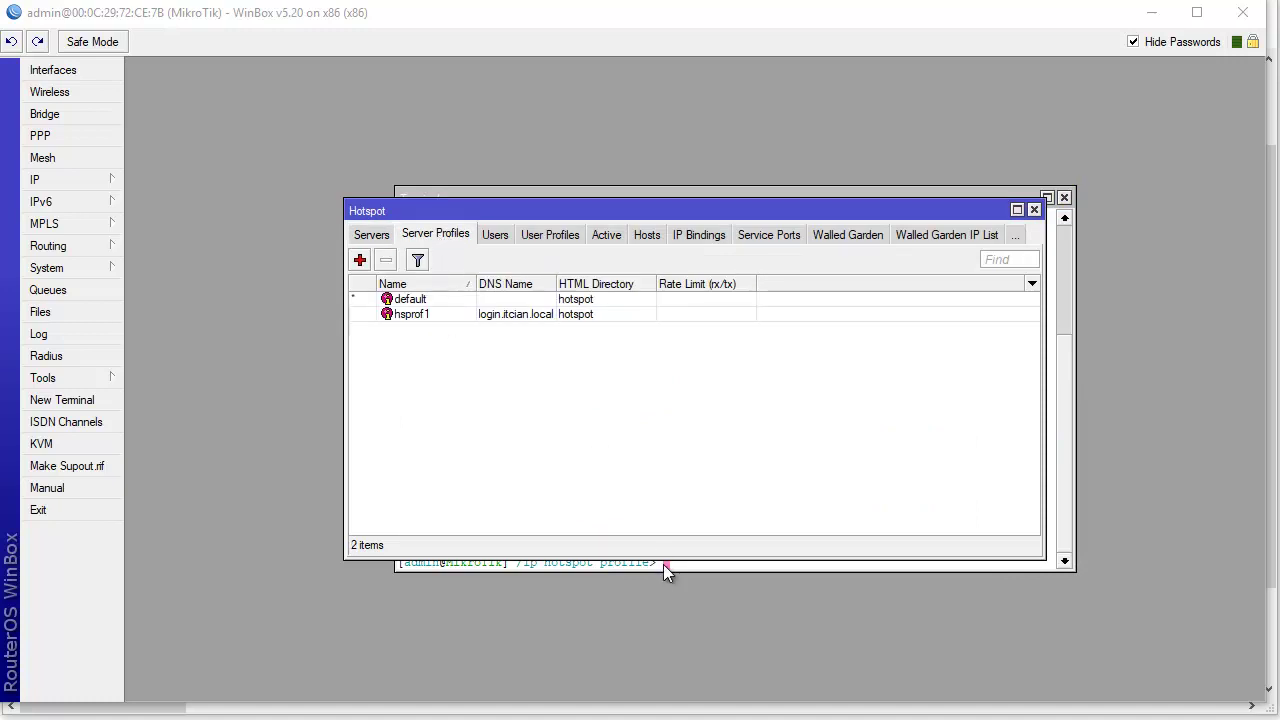
{"action": "left_click_drag", "start_coordinate": [476, 203], "coordinate": [436, 146]}
{"action": "left_click", "coordinate": [433, 261]}
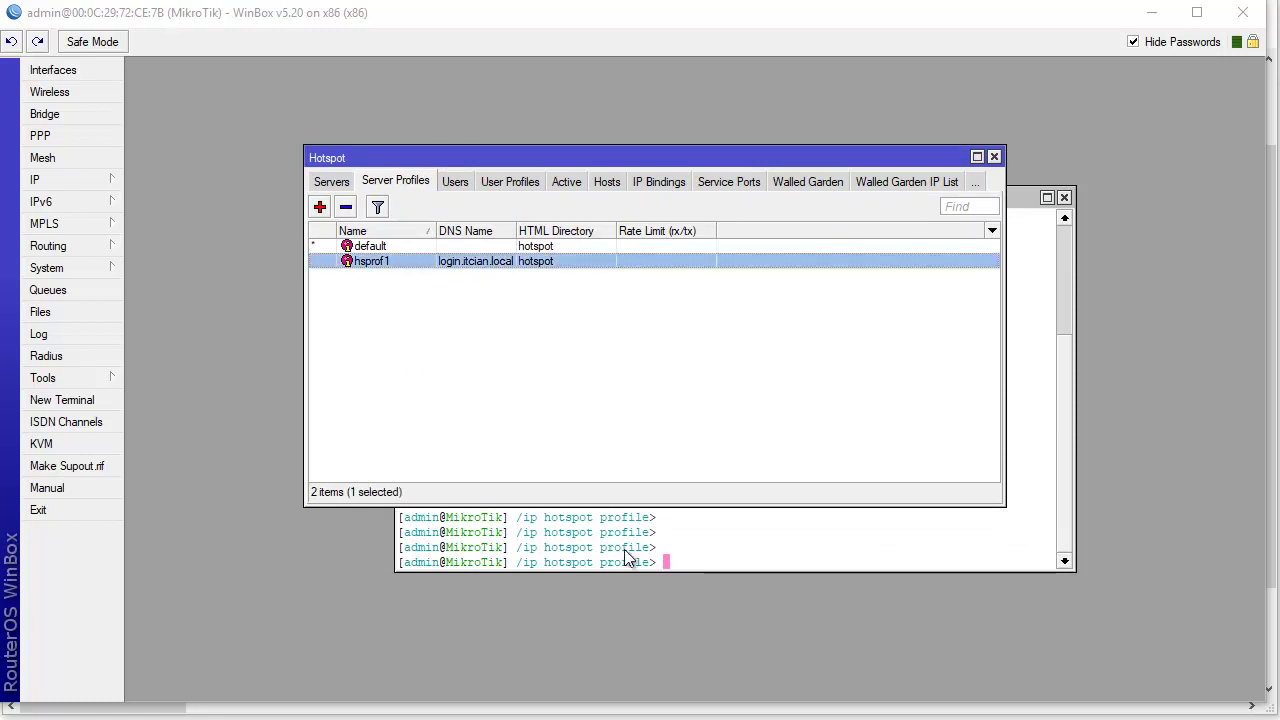
{"action": "left_click", "coordinate": [677, 550]}
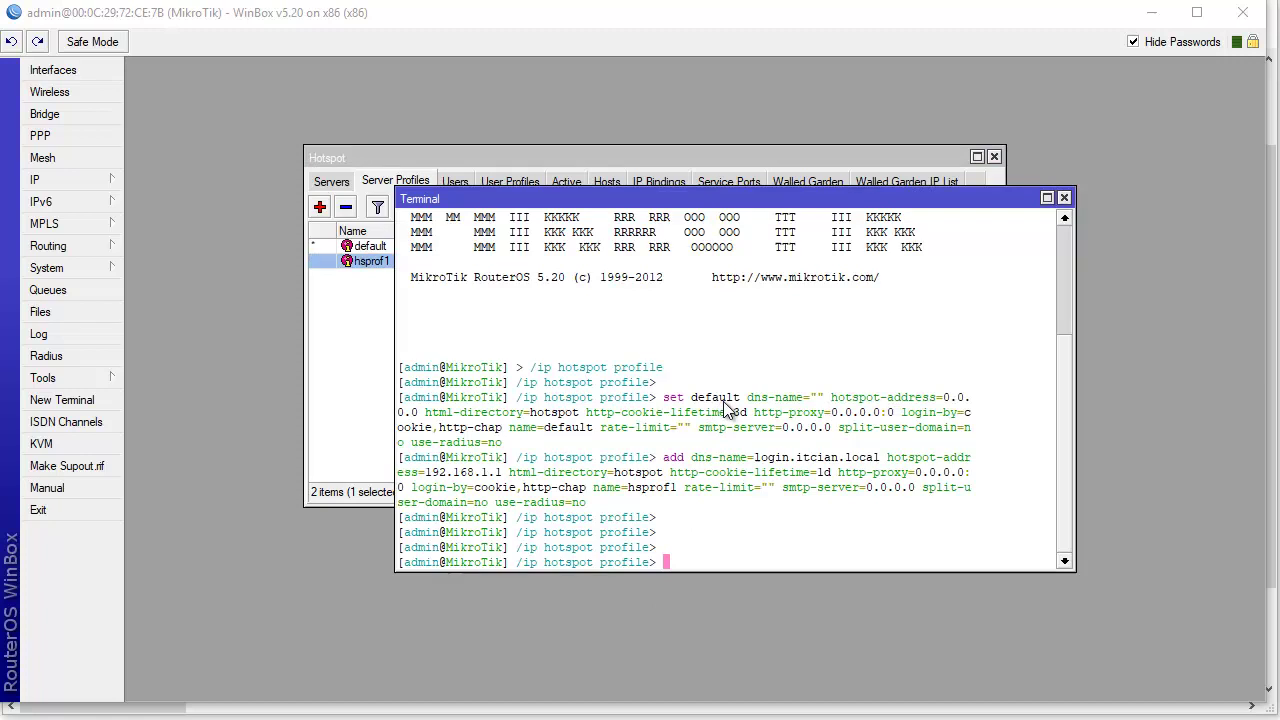
{"action": "left_click_drag", "start_coordinate": [495, 205], "coordinate": [728, 216]}
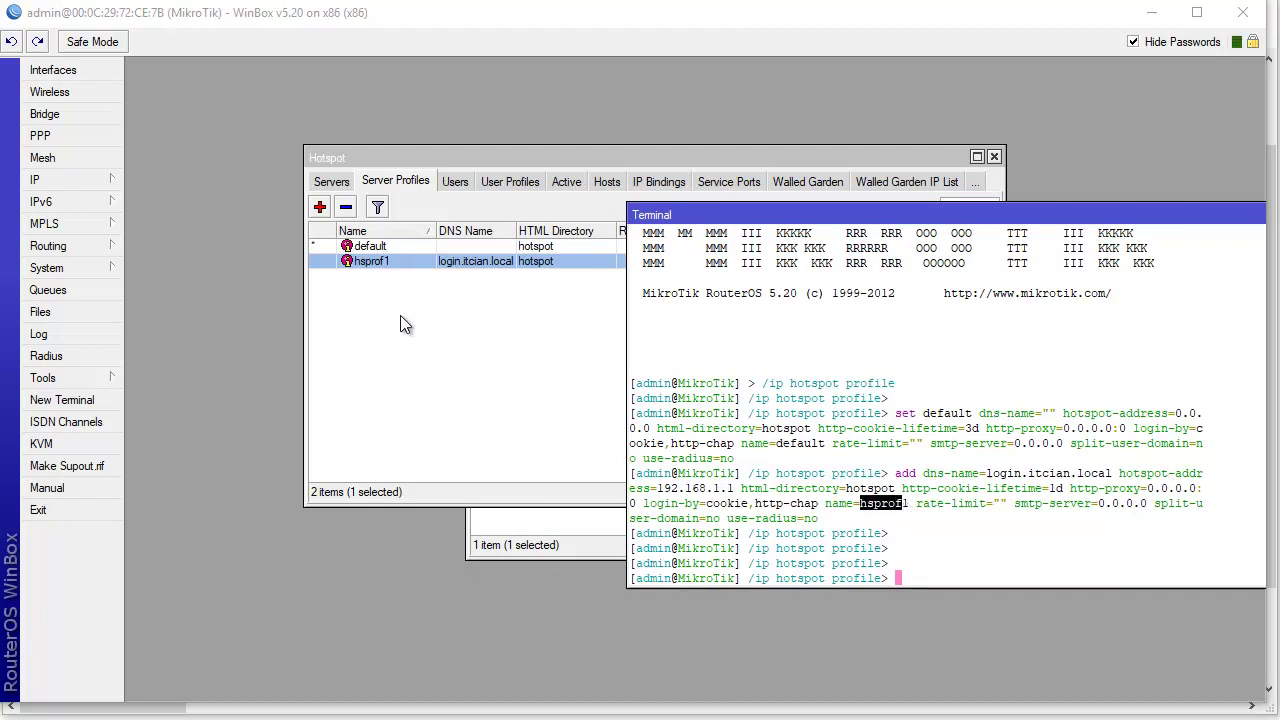
{"action": "left_click", "coordinate": [398, 250]}
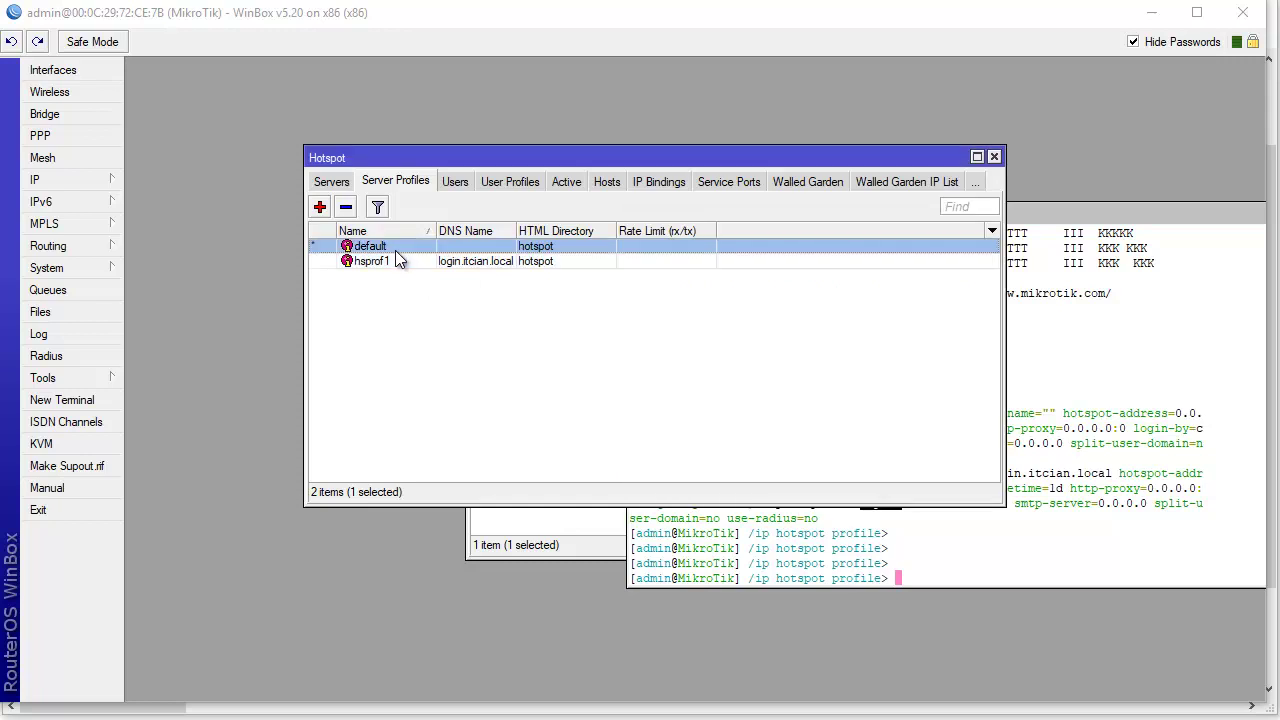
{"action": "left_click", "coordinate": [401, 265]}
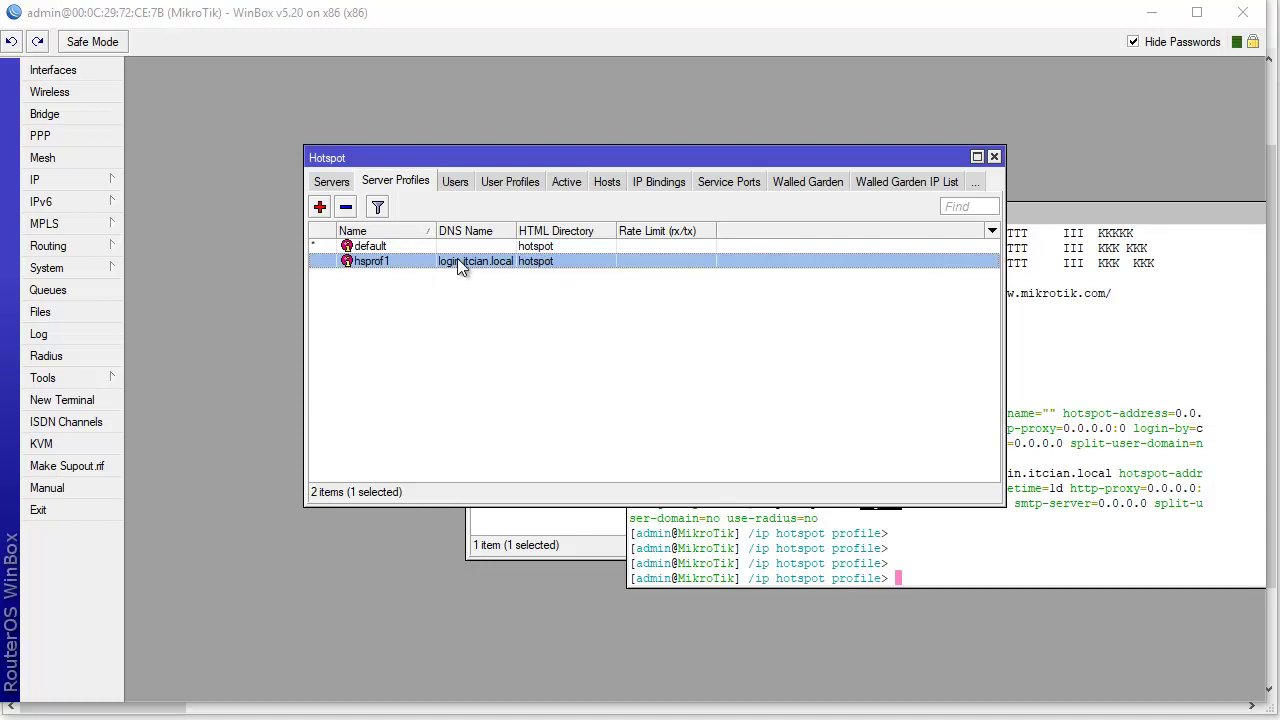
{"action": "left_click", "coordinate": [434, 247]}
{"action": "left_click_drag", "start_coordinate": [548, 163], "coordinate": [415, 137]}
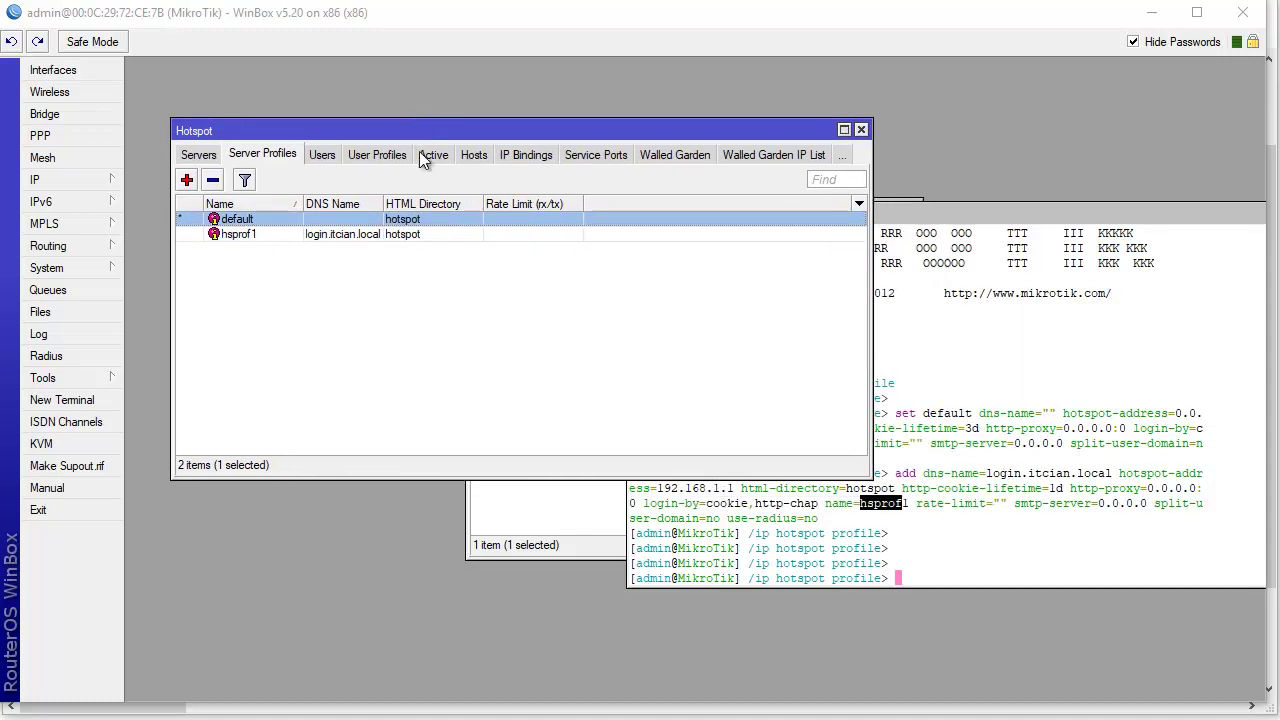
{"action": "left_click", "coordinate": [918, 527]}
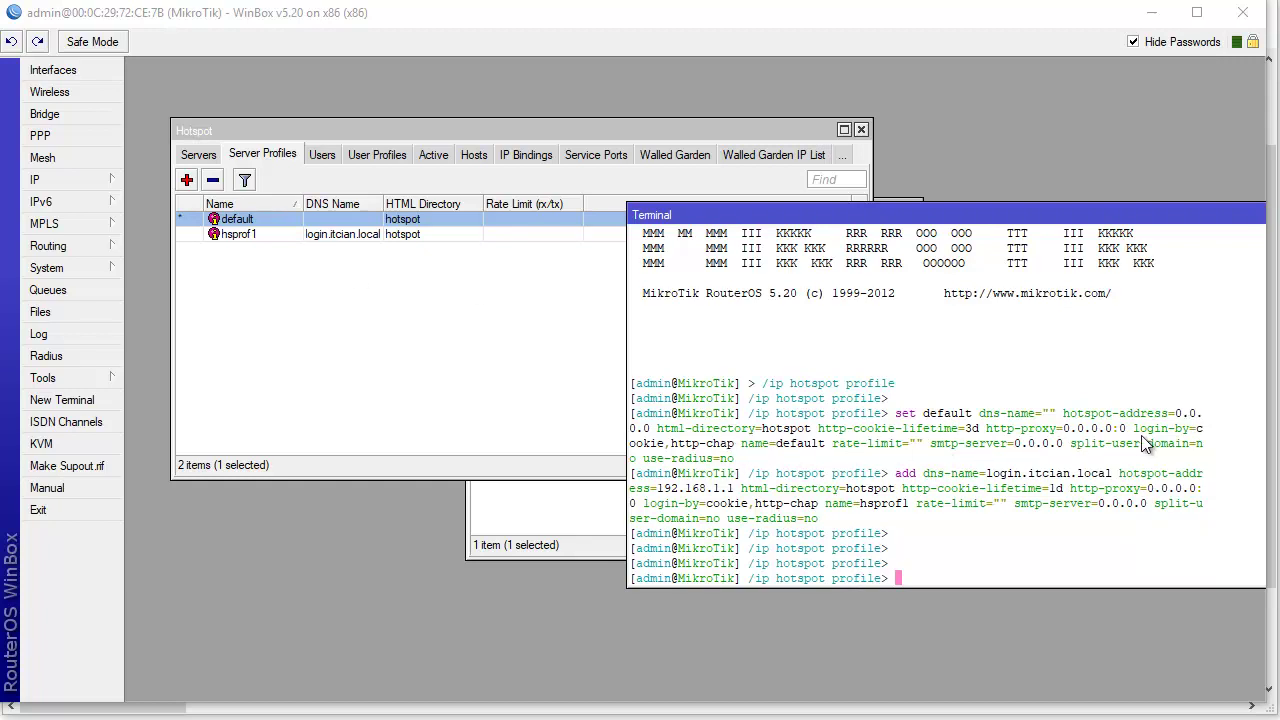
- Inspect the default profile's login methods, then locate hsprof1 in the terminal's add command
{"action": "left_click", "coordinate": [268, 225]}
{"action": "double_click", "coordinate": [268, 225]}
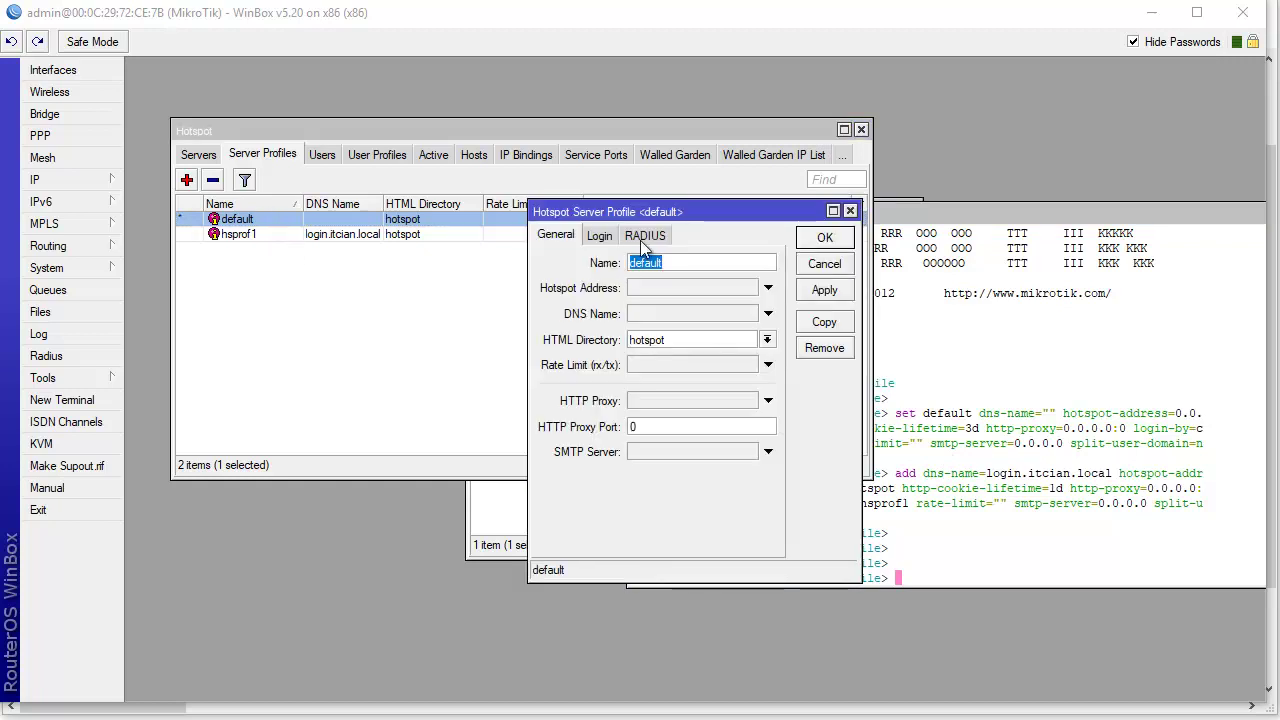
{"action": "left_click", "coordinate": [598, 235]}
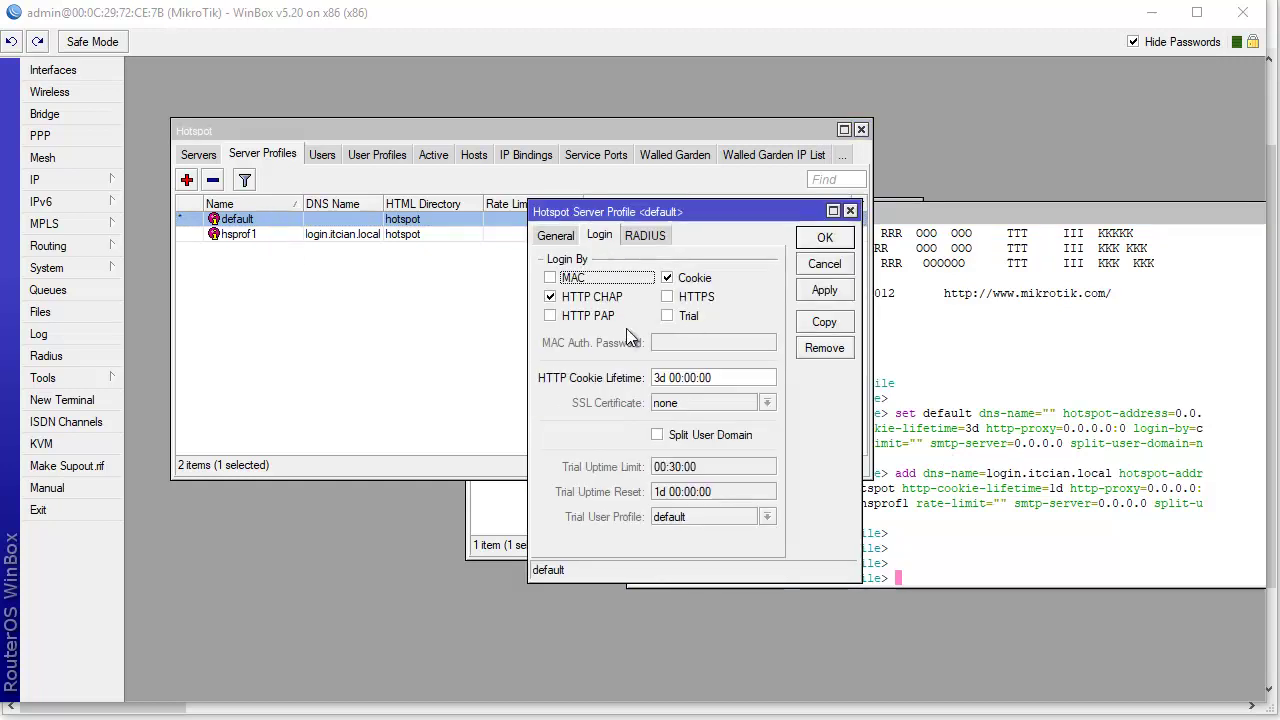
{"action": "left_click", "coordinate": [840, 264]}
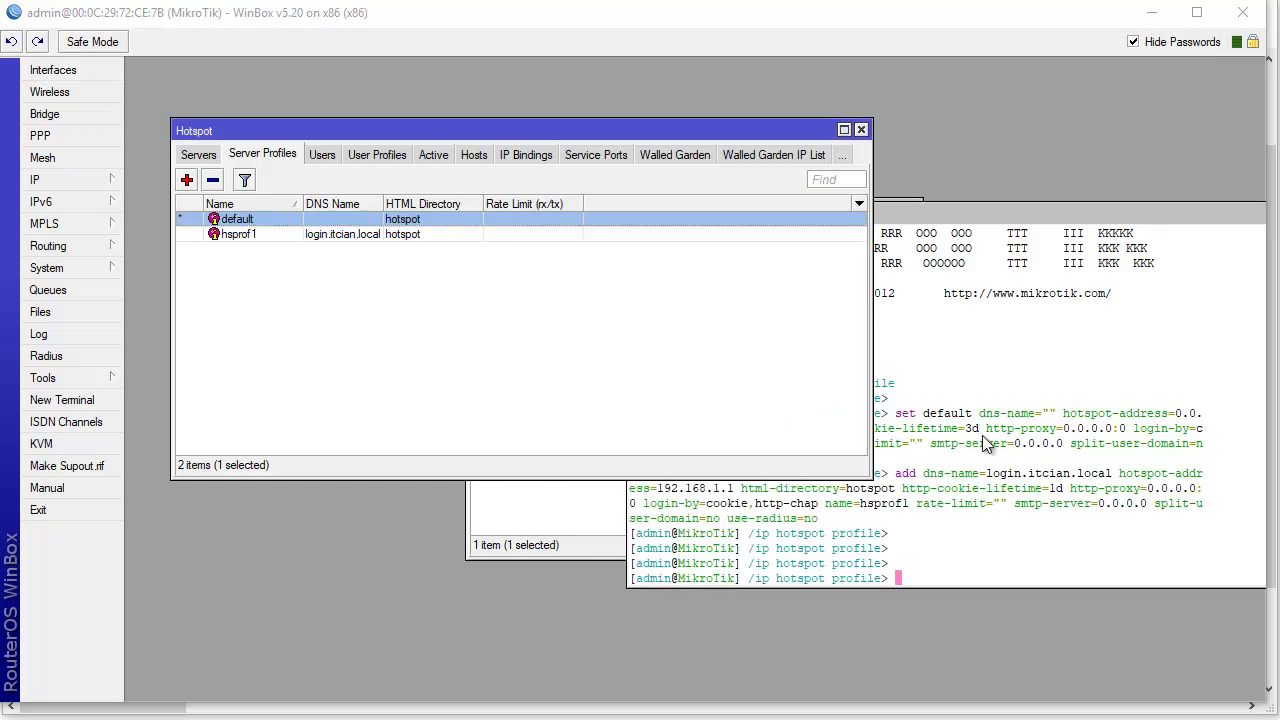
{"action": "left_click", "coordinate": [985, 440]}
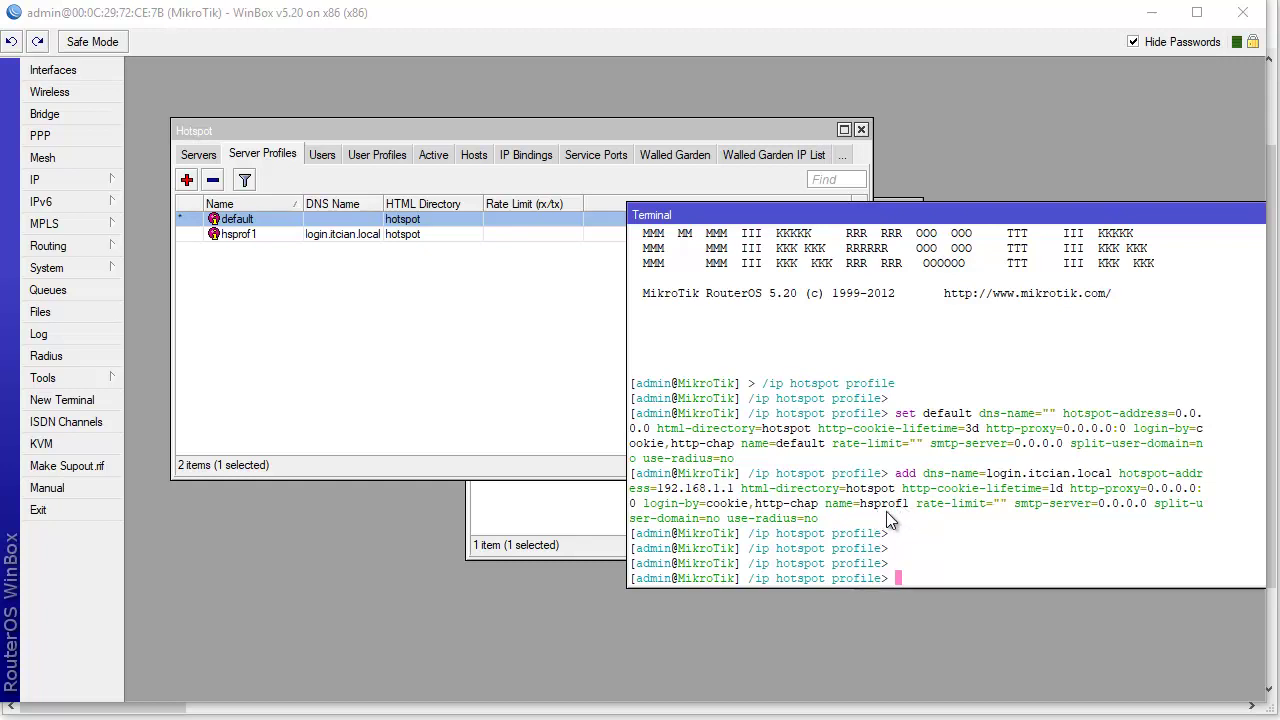
{"action": "left_click_drag", "start_coordinate": [863, 506], "coordinate": [919, 513]}
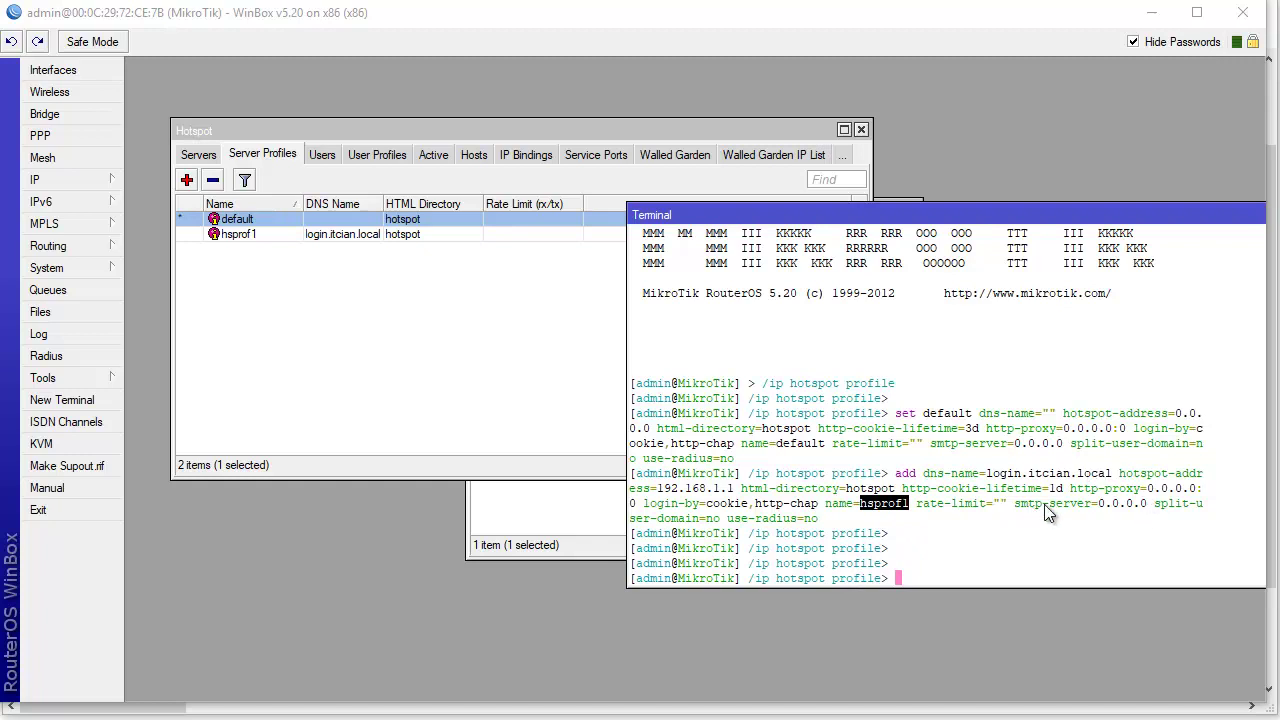
- Open hsprof1 and check address 192.168.1.1, DNS name login.itcian.local, HTML directory hotspot
{"action": "double_click", "coordinate": [265, 234]}
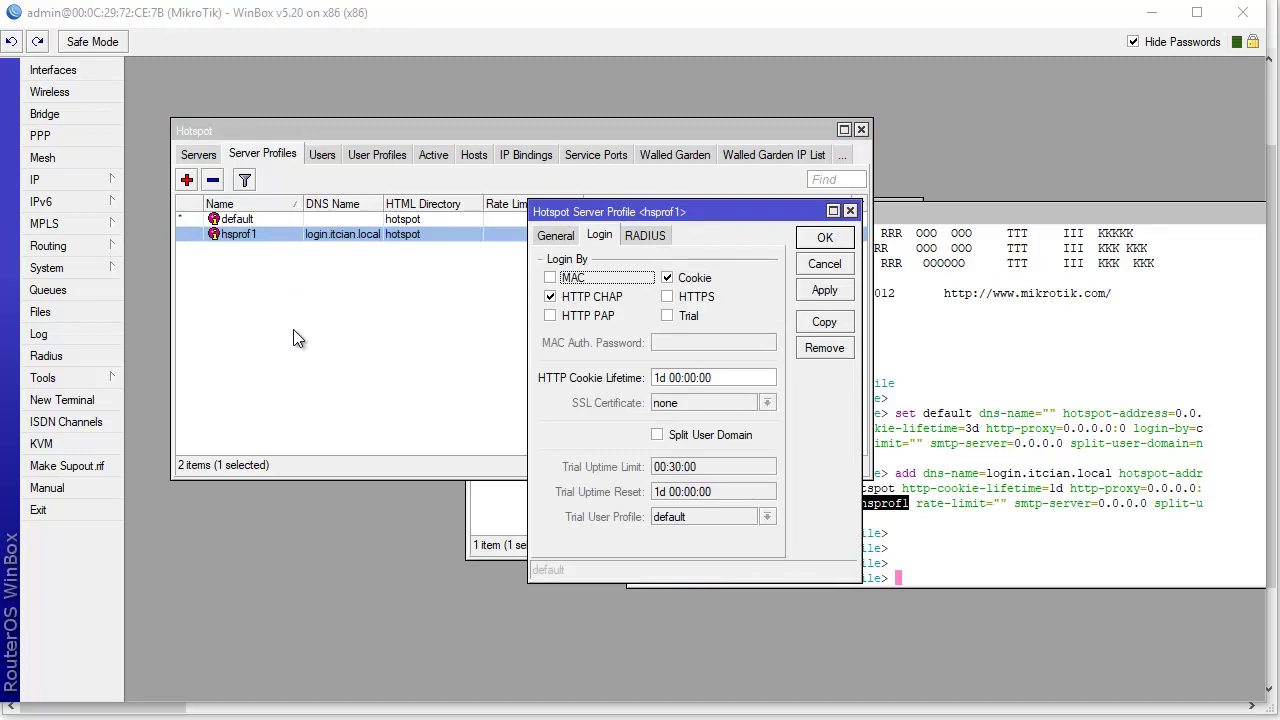
{"action": "left_click", "coordinate": [555, 235]}
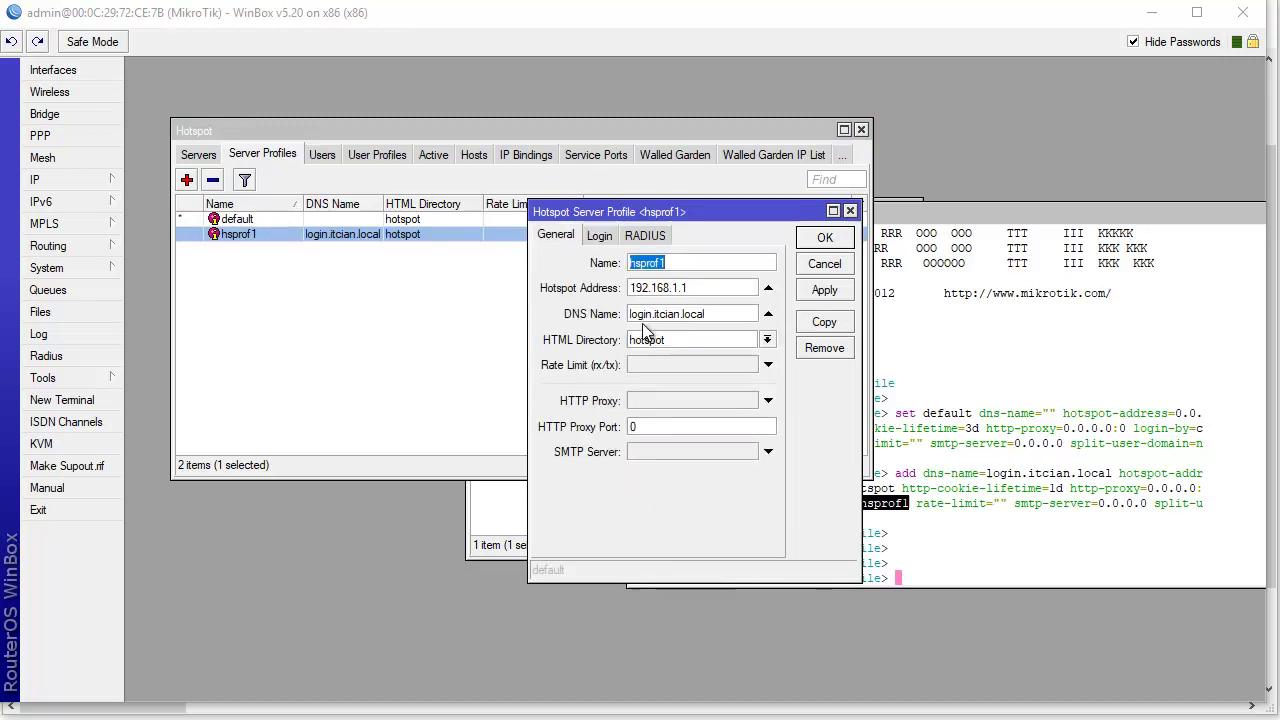
{"action": "double_click", "coordinate": [648, 288]}
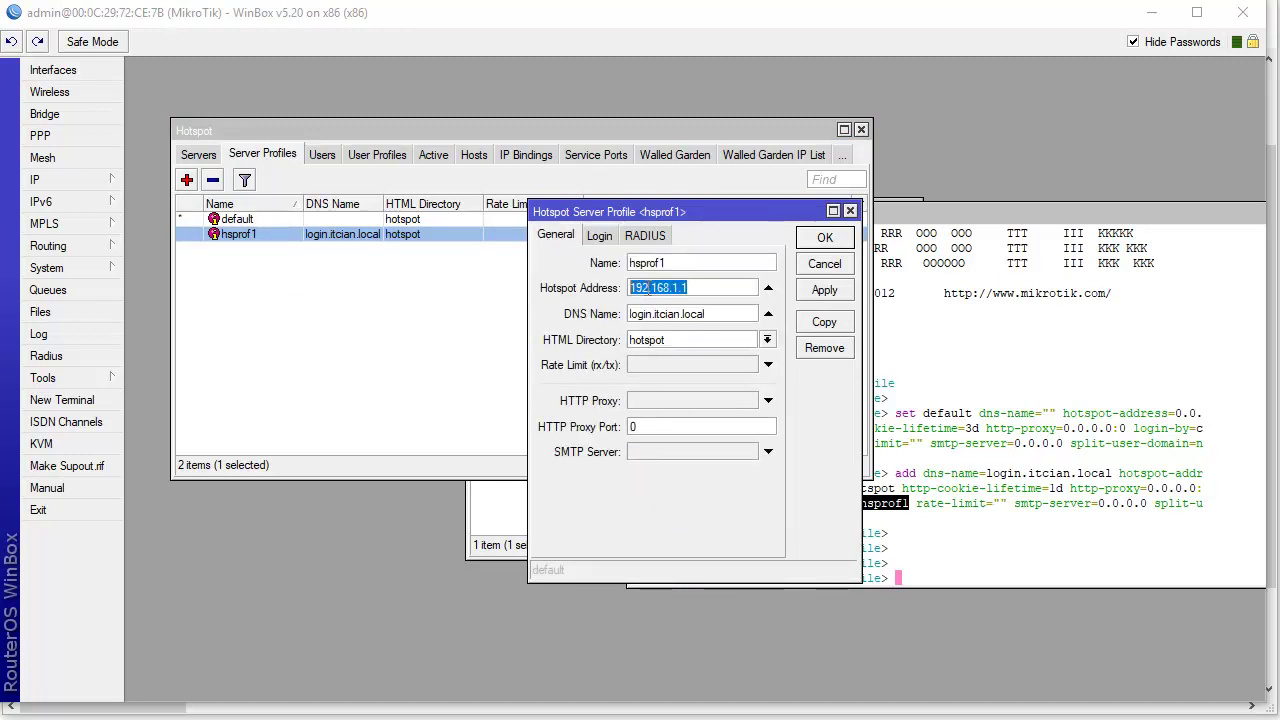
{"action": "left_click", "coordinate": [708, 314]}
{"action": "double_click", "coordinate": [708, 314]}
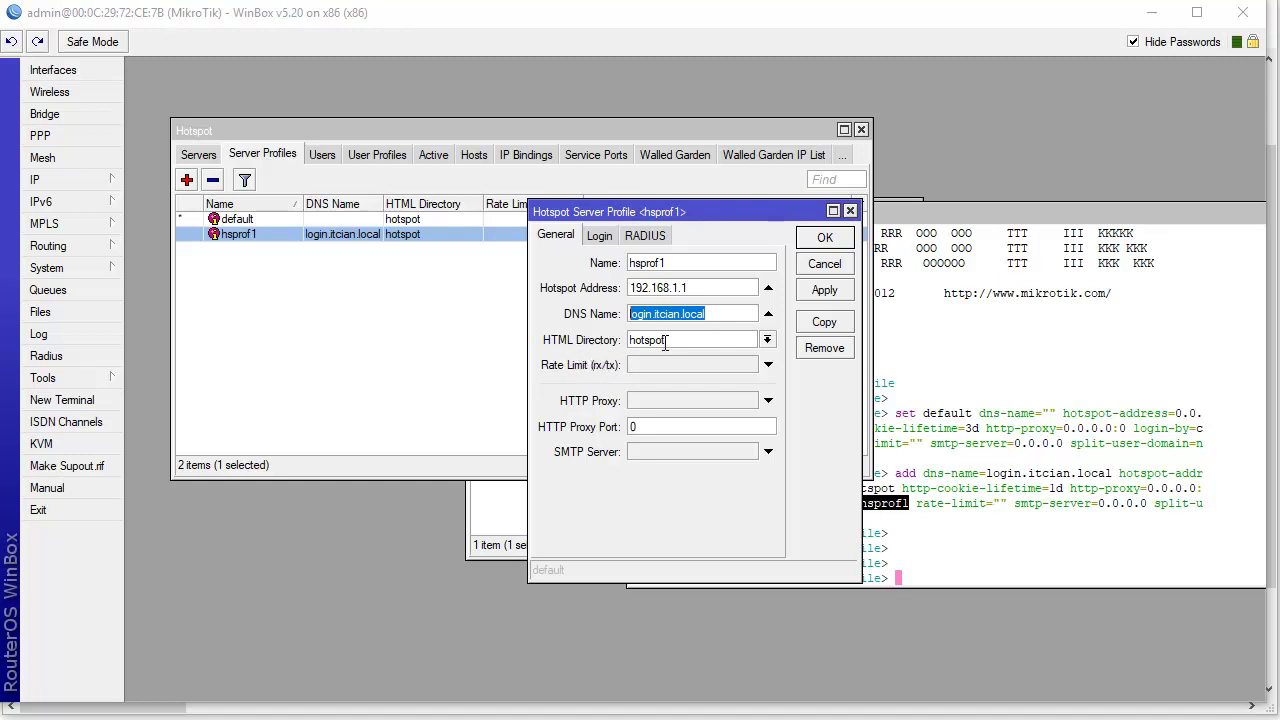
{"action": "double_click", "coordinate": [665, 341]}
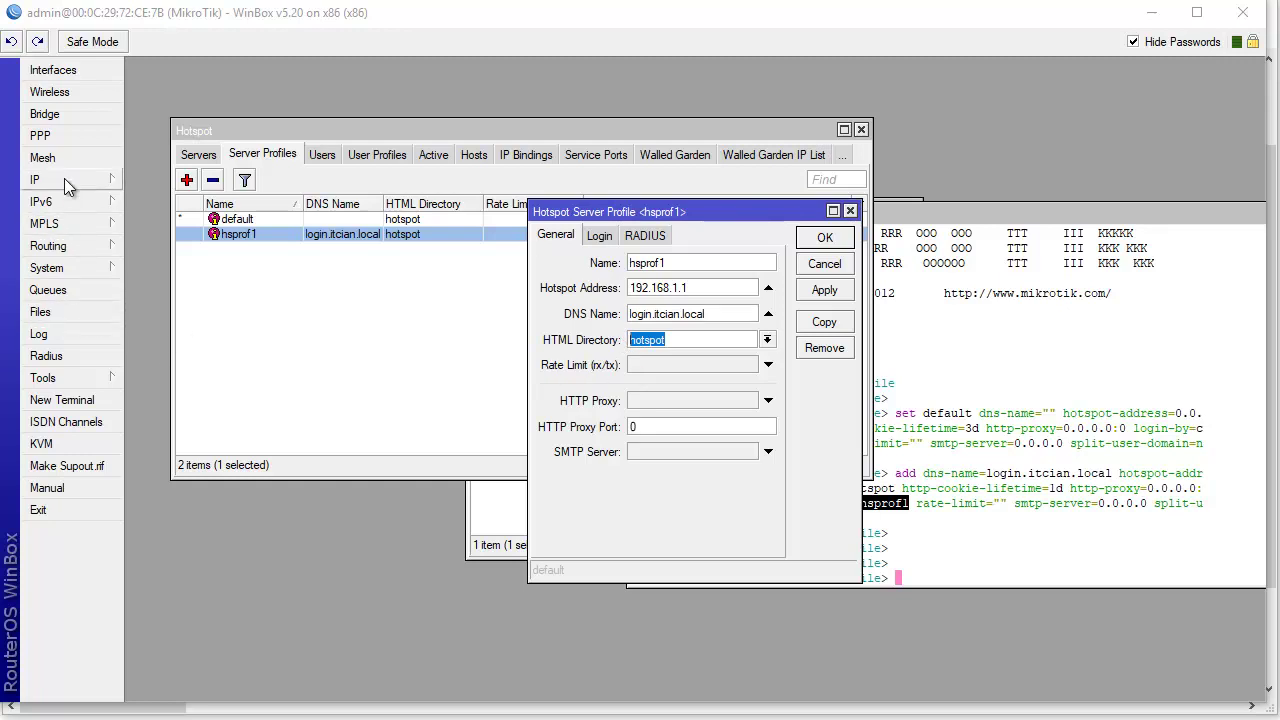
- Open Files and select the hotspot folder to view its login, status and other HTML pages
{"action": "left_click", "coordinate": [59, 311]}
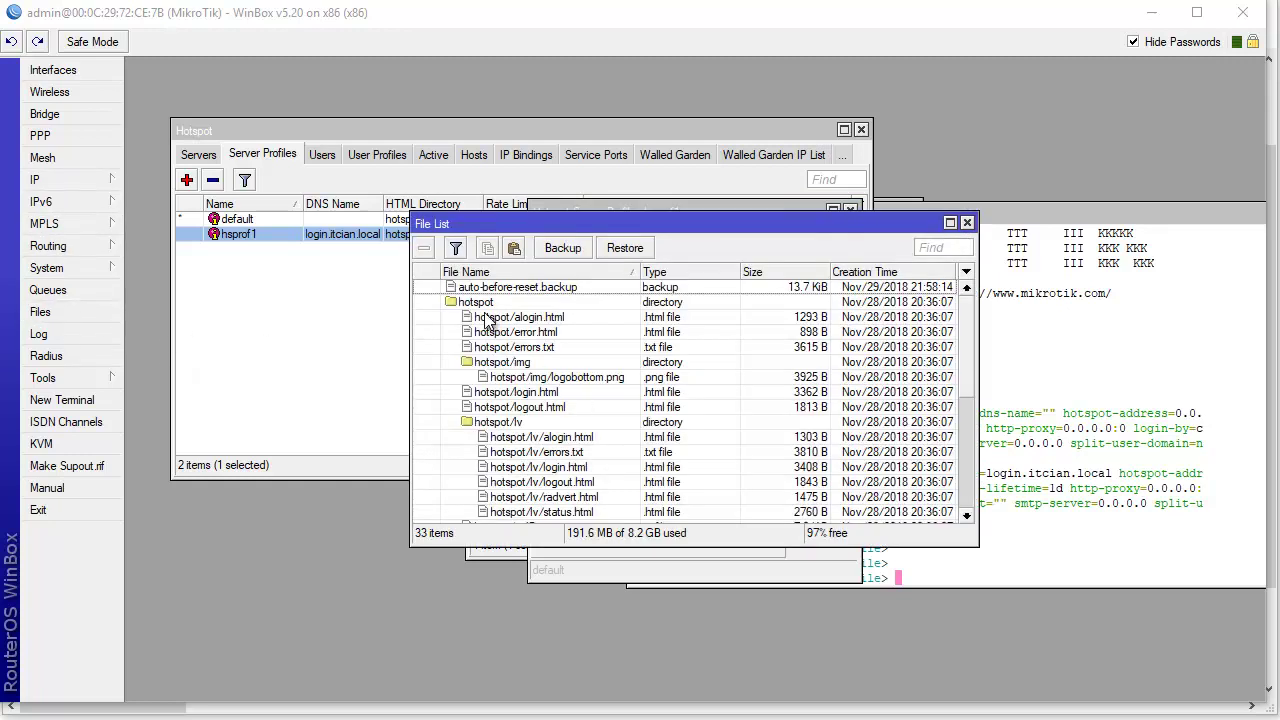
{"action": "left_click_drag", "start_coordinate": [575, 225], "coordinate": [397, 247]}
{"action": "left_click", "coordinate": [293, 325]}
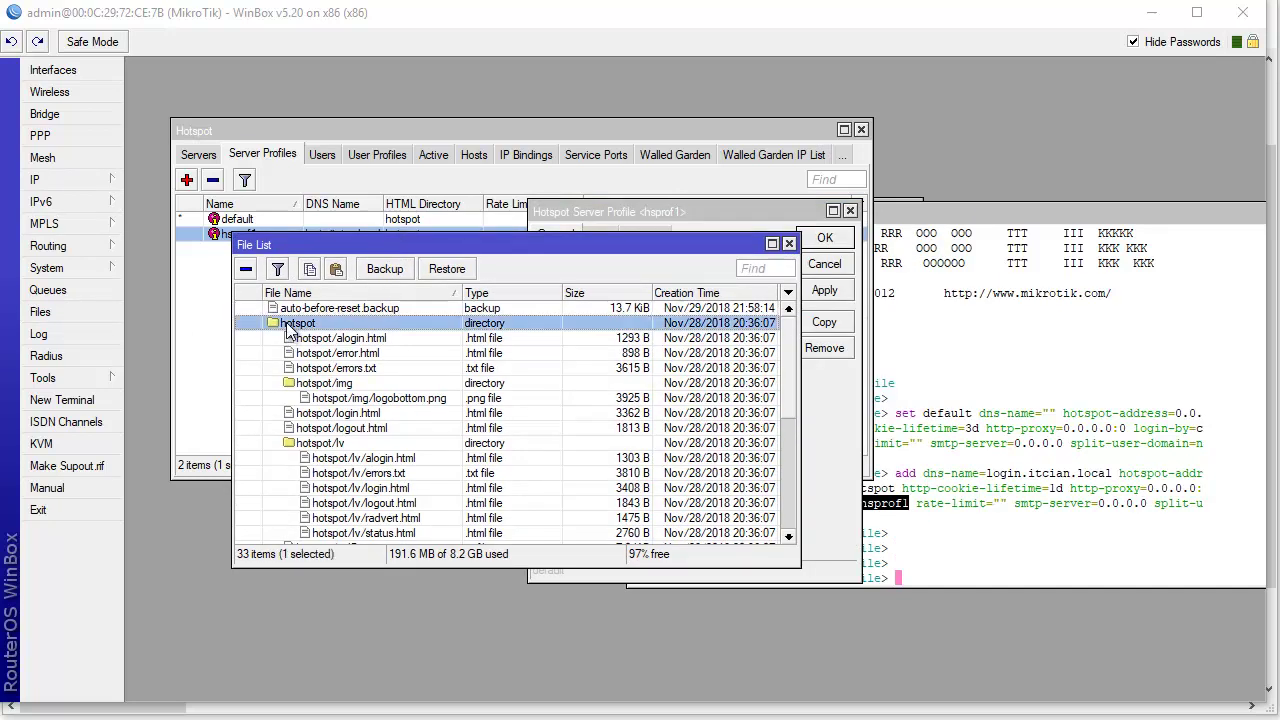
{"action": "left_click_drag", "start_coordinate": [801, 271], "coordinate": [958, 295]}
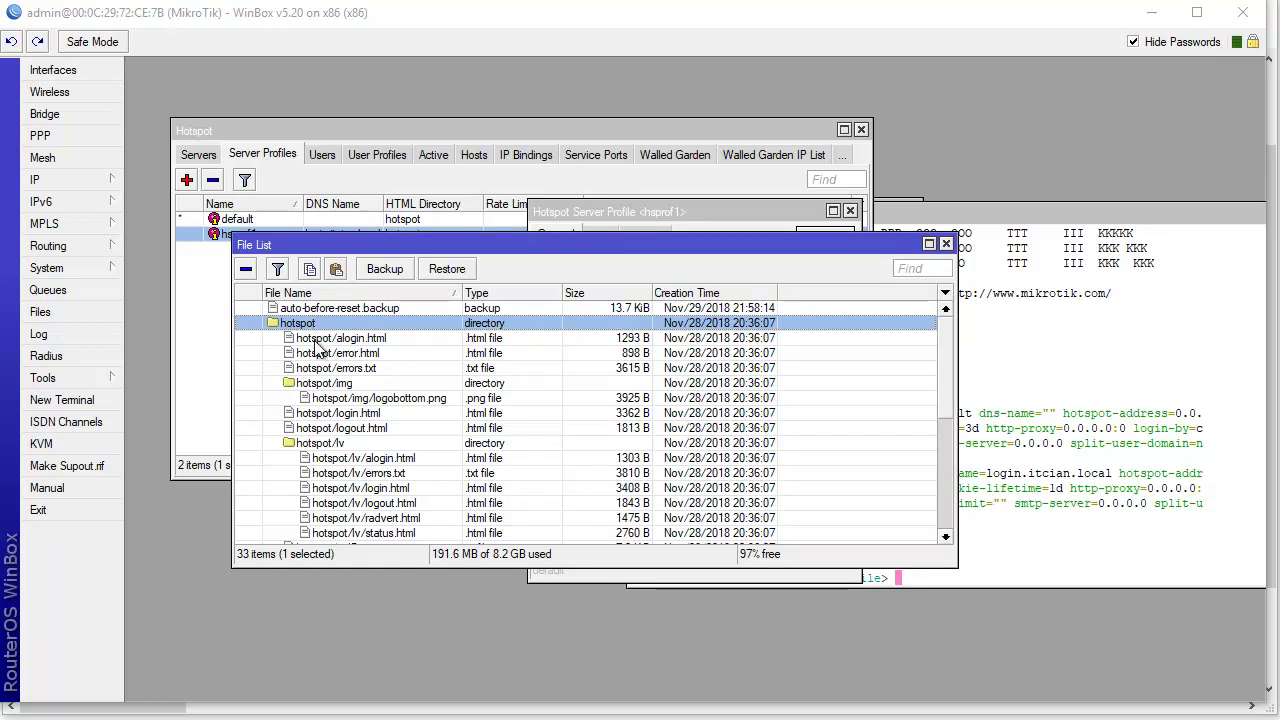
{"action": "scroll", "coordinate": [345, 450], "scroll_direction": "down", "scroll_amount": 3}
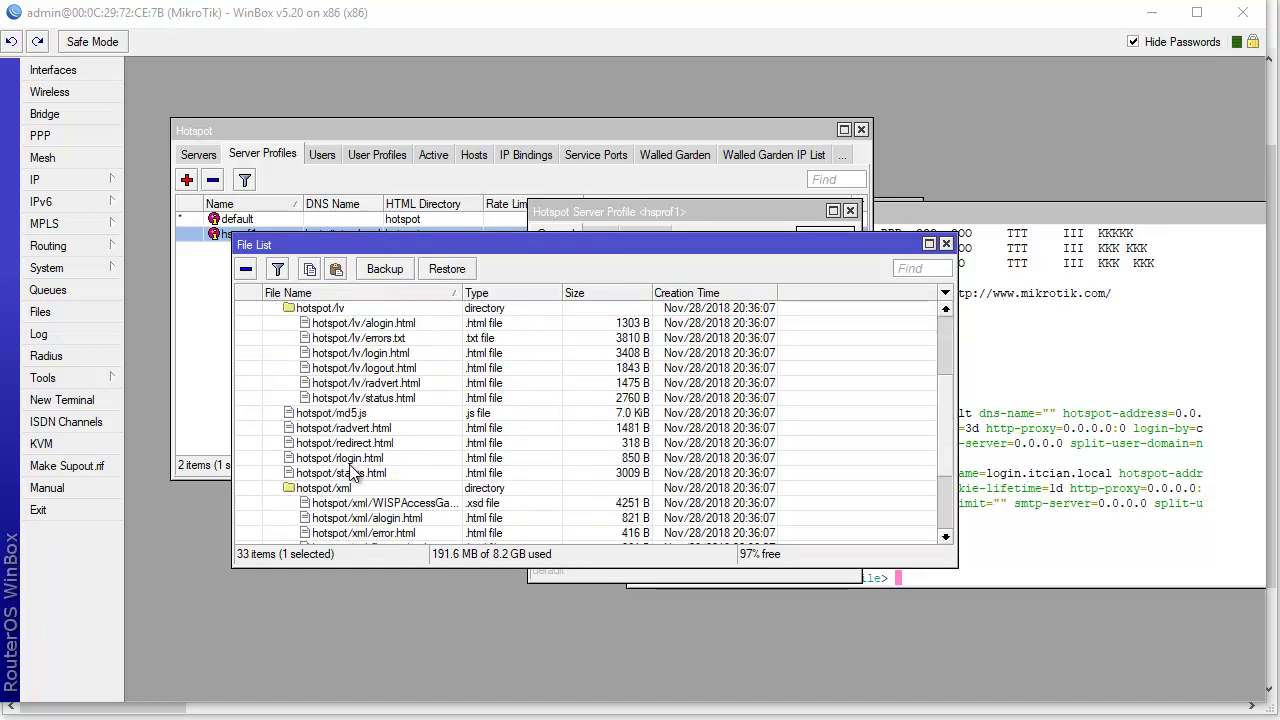
{"action": "scroll", "coordinate": [355, 473], "scroll_direction": "up", "scroll_amount": 3}
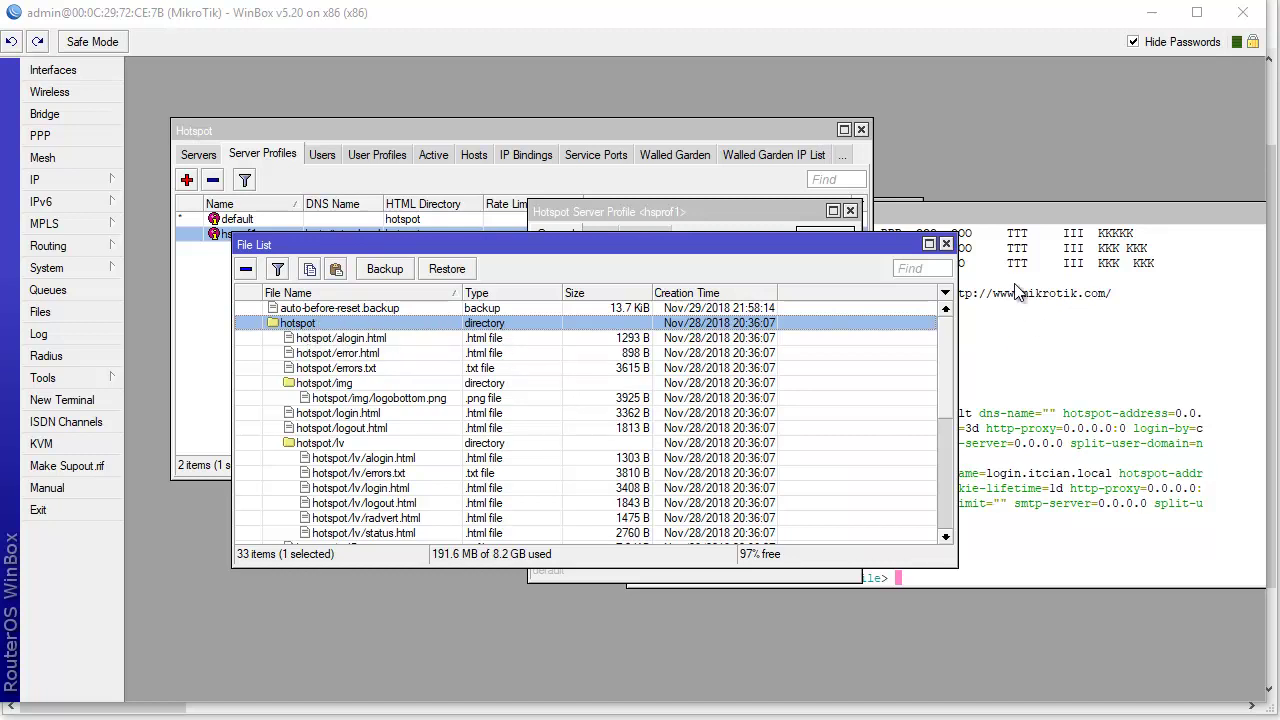
- Close the file list and confirm hsprof1 logs in by Cookie and HTTP CHAP with 1d cookie lifetime
{"action": "left_click", "coordinate": [945, 244]}
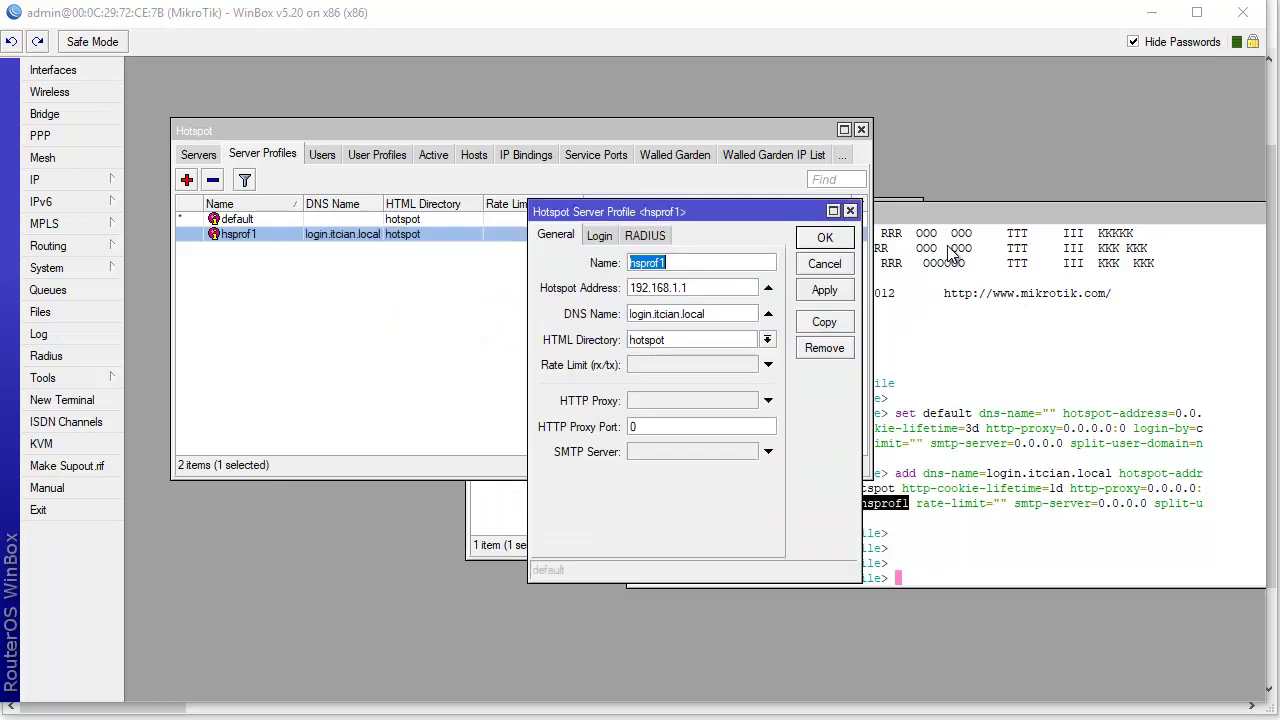
{"action": "left_click", "coordinate": [599, 235]}
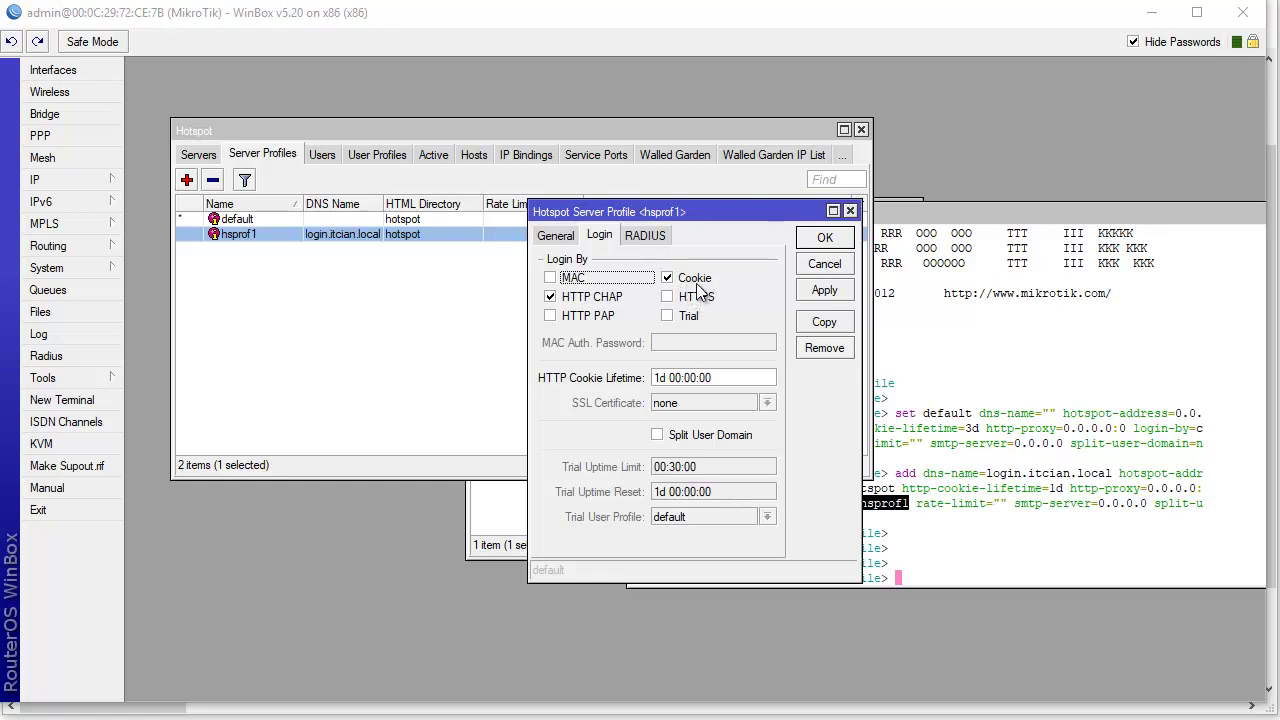
{"action": "double_click", "coordinate": [663, 379]}
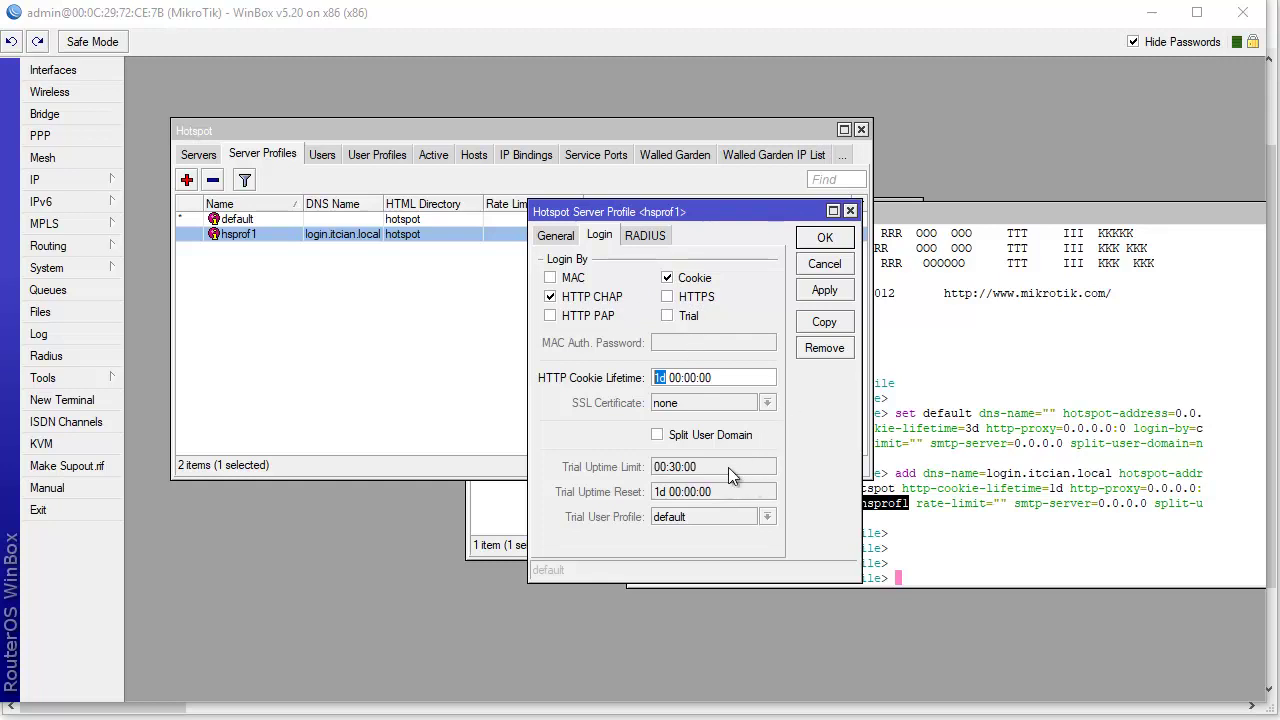
{"action": "left_click", "coordinate": [838, 241]}
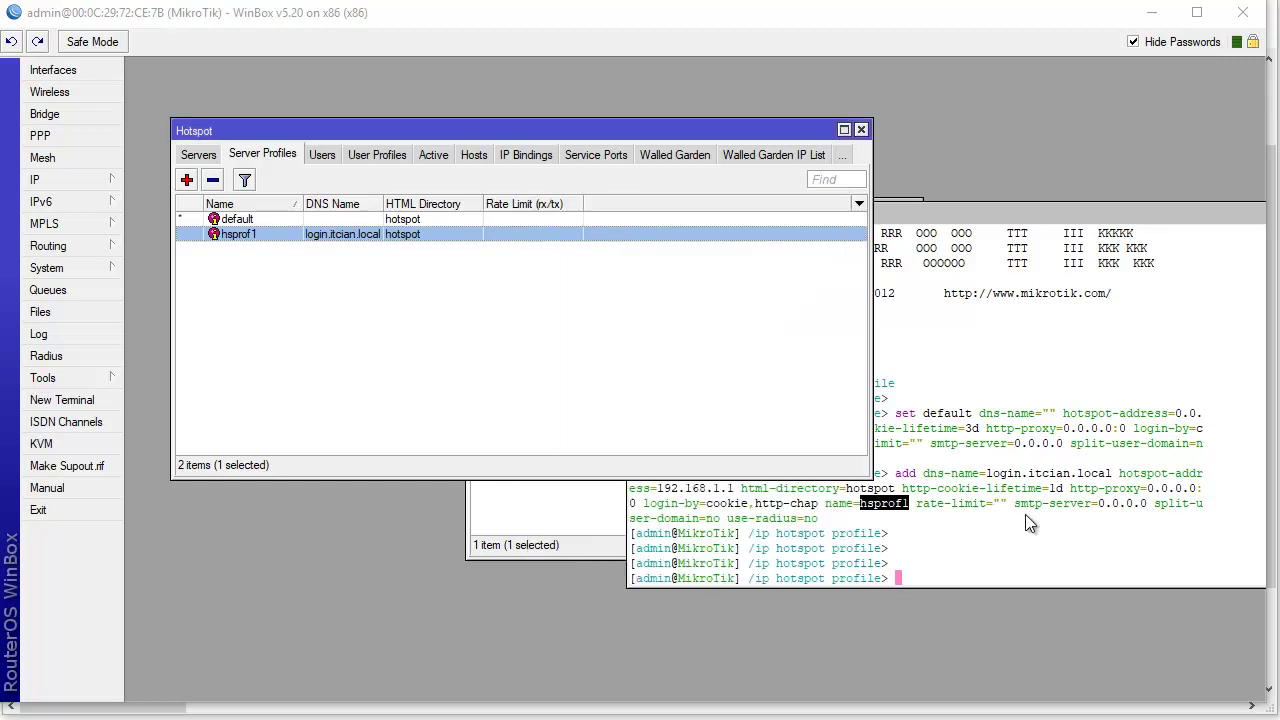
{"action": "left_click", "coordinate": [1043, 529]}
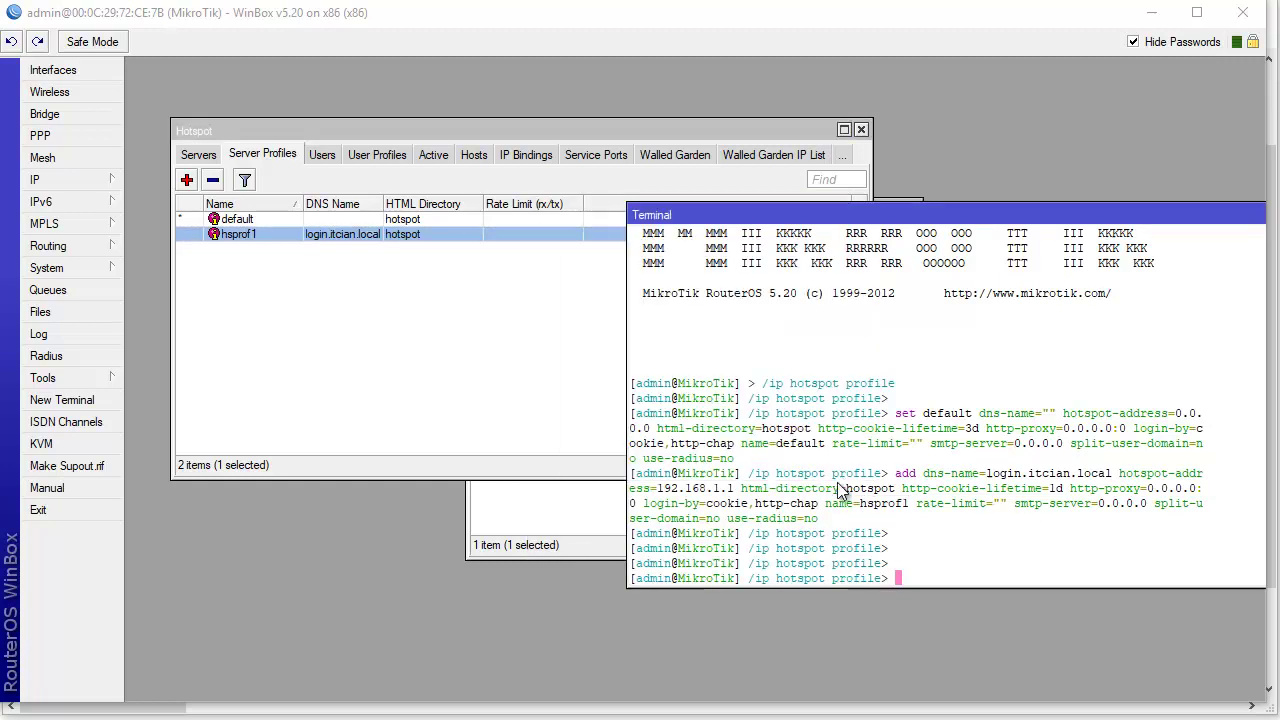
- Show the still-empty Hotspot Servers list in WinBox
{"action": "key", "text": "alt+Tab"}
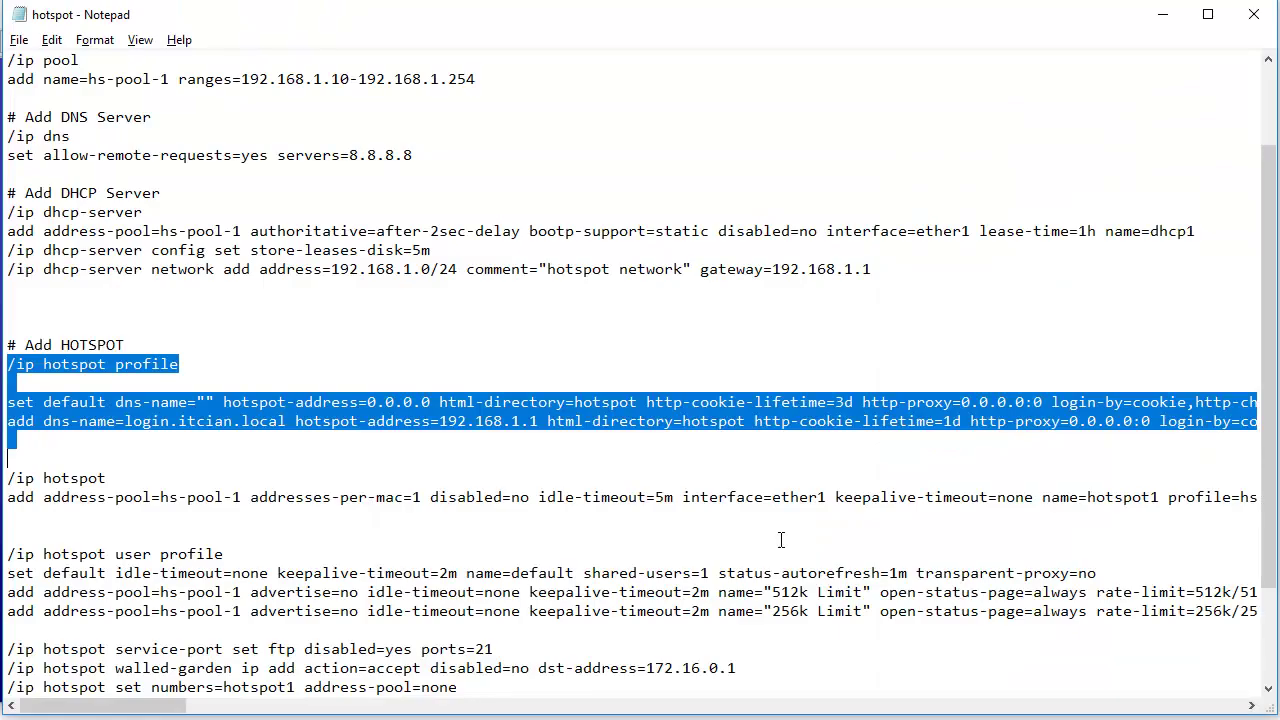
{"action": "scroll", "coordinate": [140, 460], "scroll_direction": "down", "scroll_amount": 1}
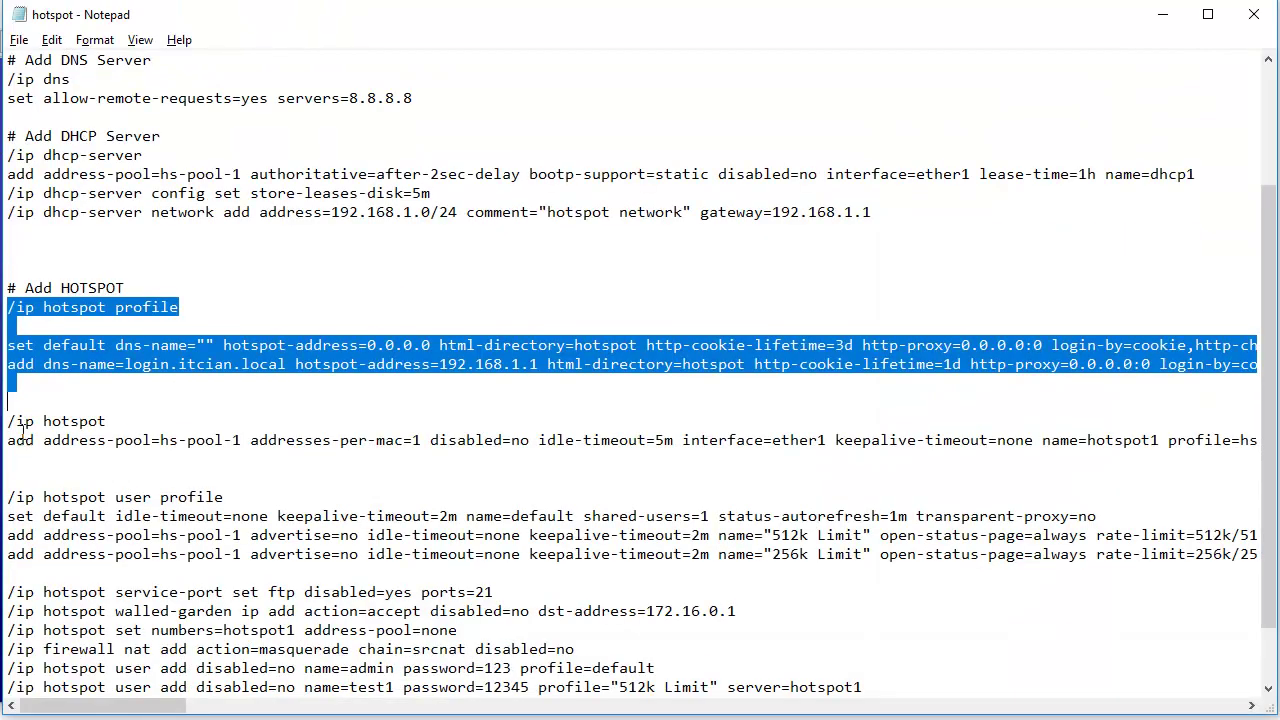
{"action": "key", "text": "alt+Tab"}
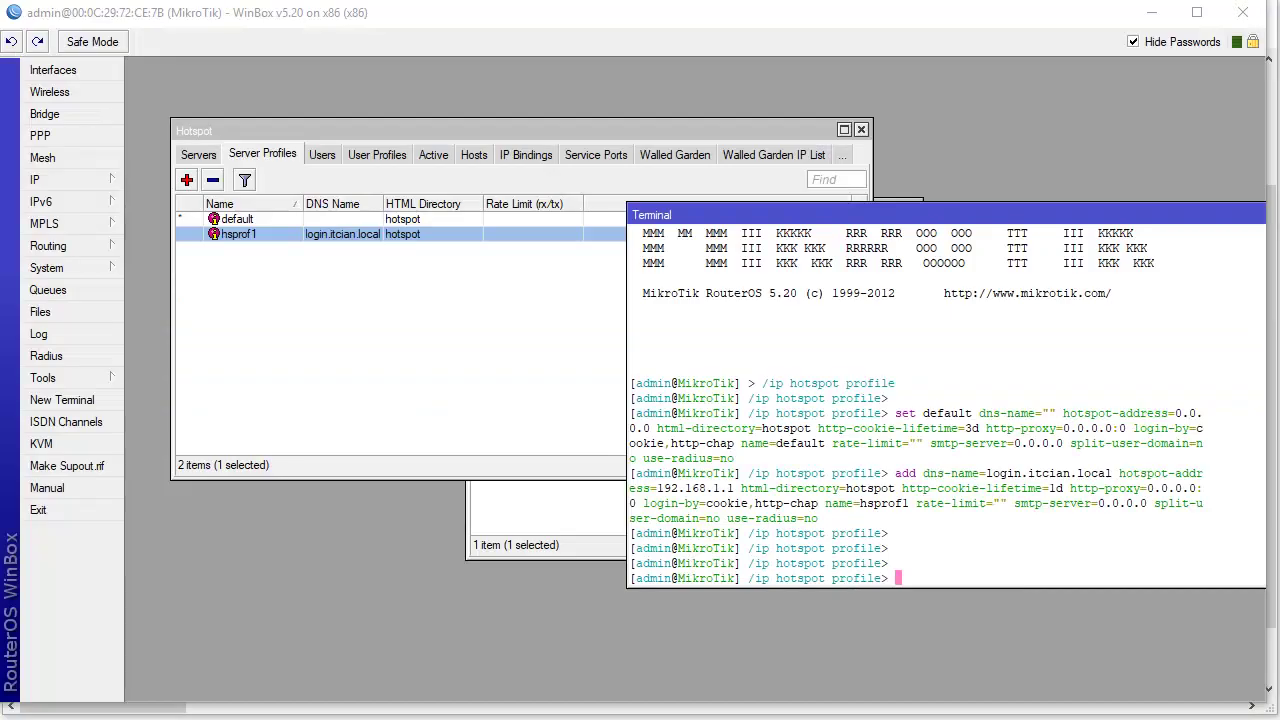
{"action": "left_click", "coordinate": [216, 236]}
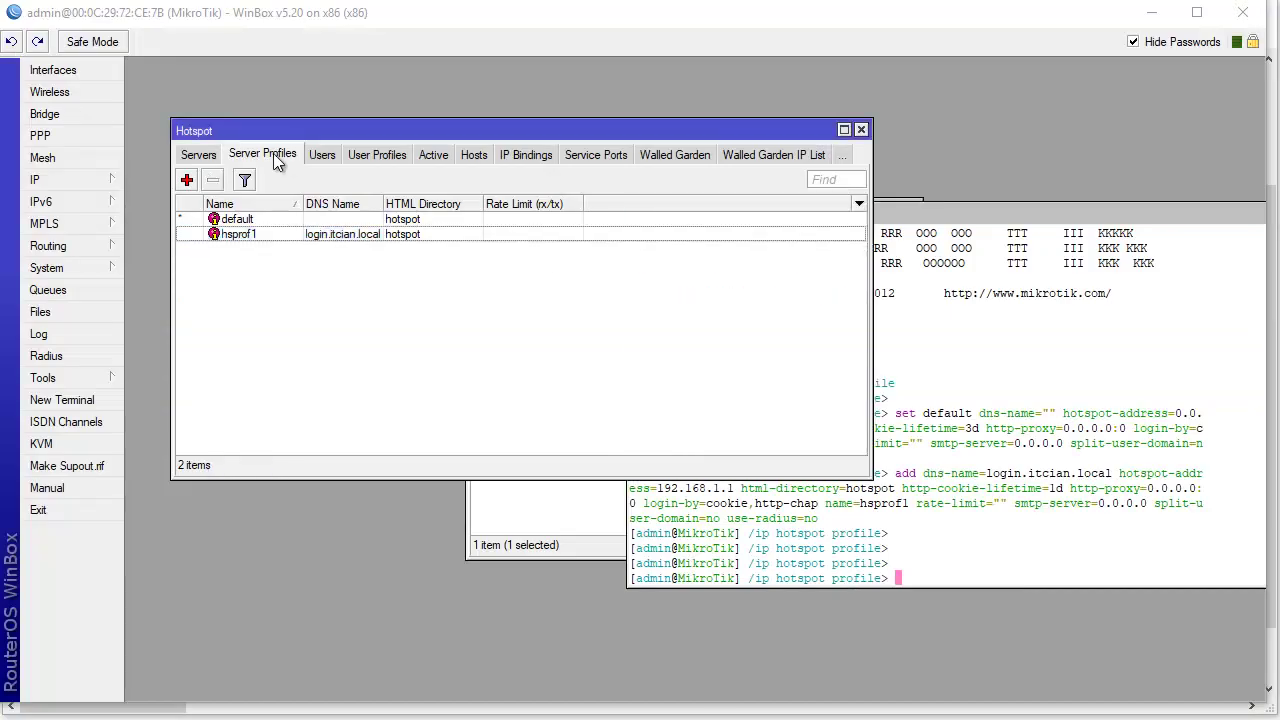
{"action": "left_click", "coordinate": [199, 155]}
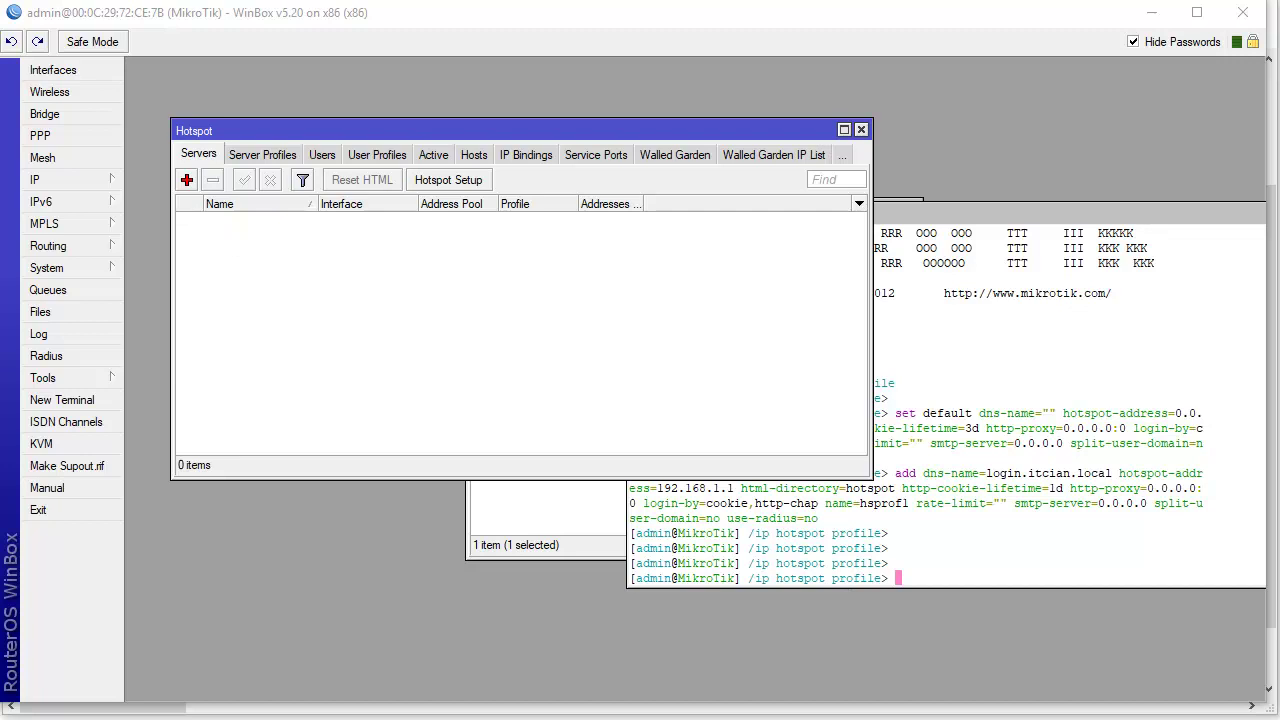
- Examine the ether1 interface value on the hotspot server add line, reverting a trial edit
{"action": "key", "text": "alt+Tab"}
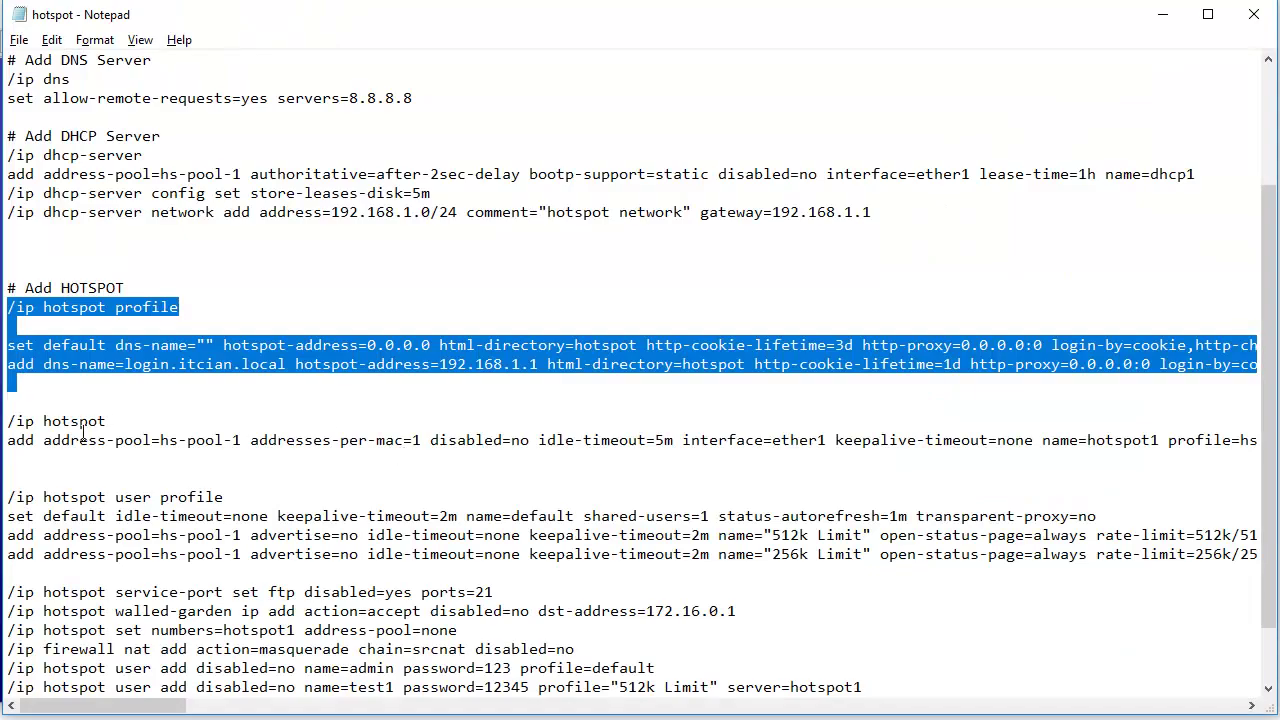
{"action": "mouse_move", "coordinate": [14, 440]}
{"action": "left_mouse_down"}
{"action": "mouse_move", "coordinate": [1258, 442]}
{"action": "mouse_move", "coordinate": [5, 440]}
{"action": "mouse_move", "coordinate": [6, 421]}
{"action": "left_mouse_up"}
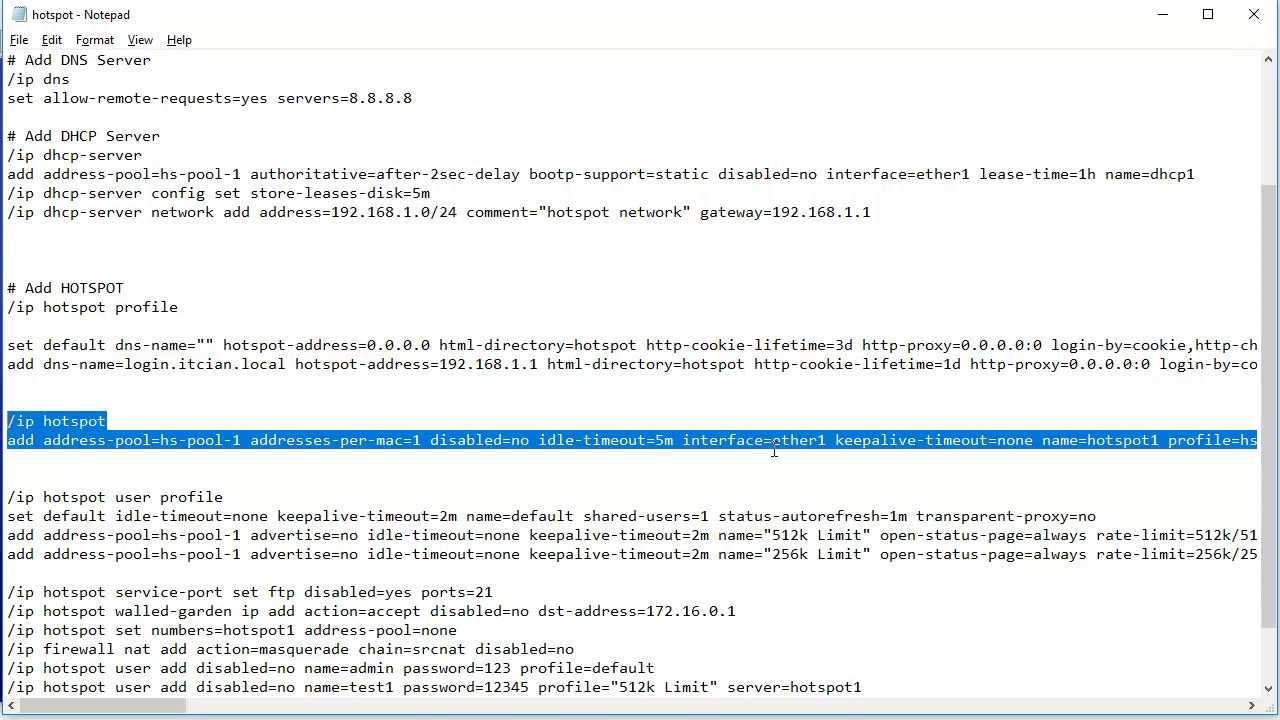
{"action": "left_click", "coordinate": [715, 441]}
{"action": "left_click_drag", "start_coordinate": [686, 443], "coordinate": [772, 443]}
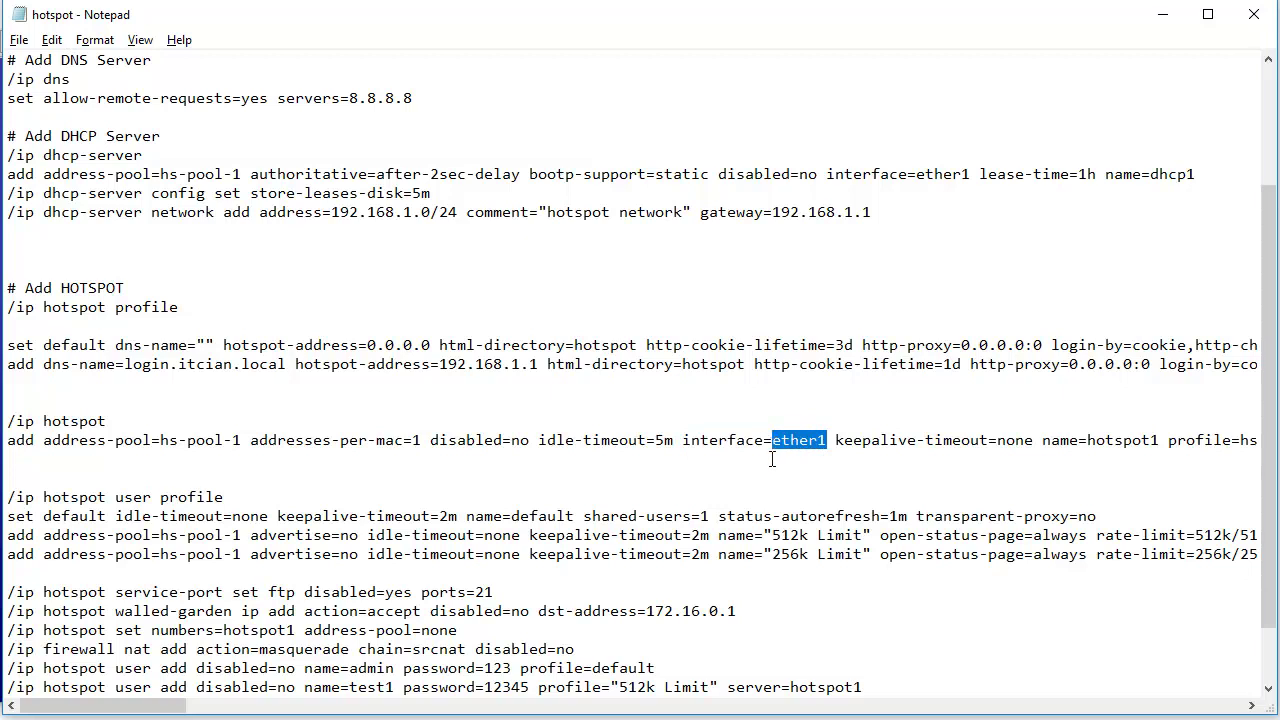
{"action": "left_click", "coordinate": [828, 444]}
{"action": "type", "text": ","}
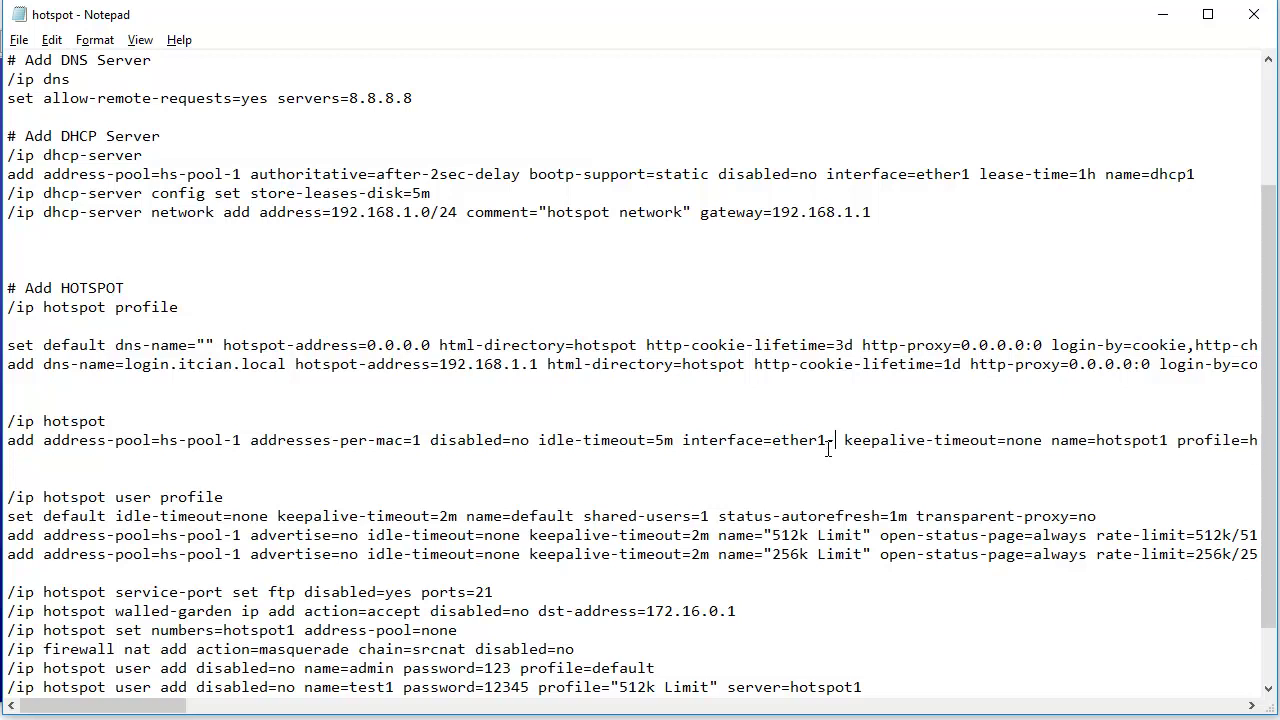
{"action": "type", "text": "La"}
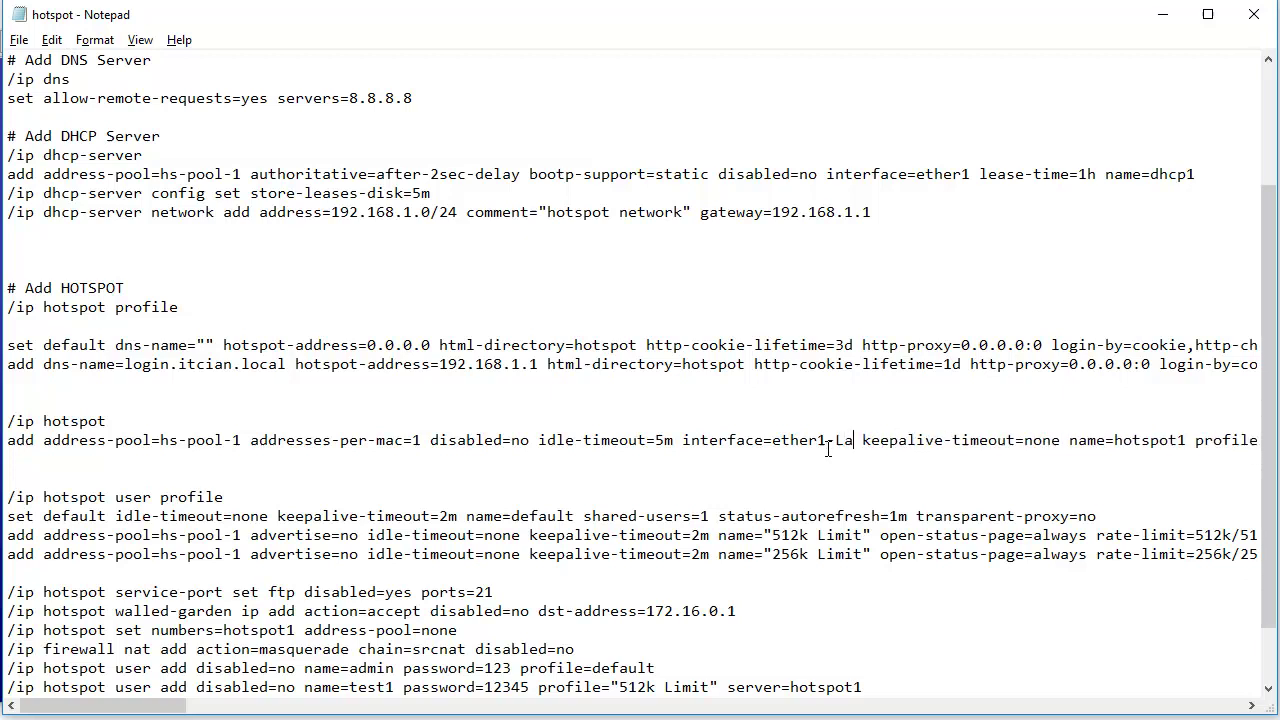
{"action": "type", "text": "n"}
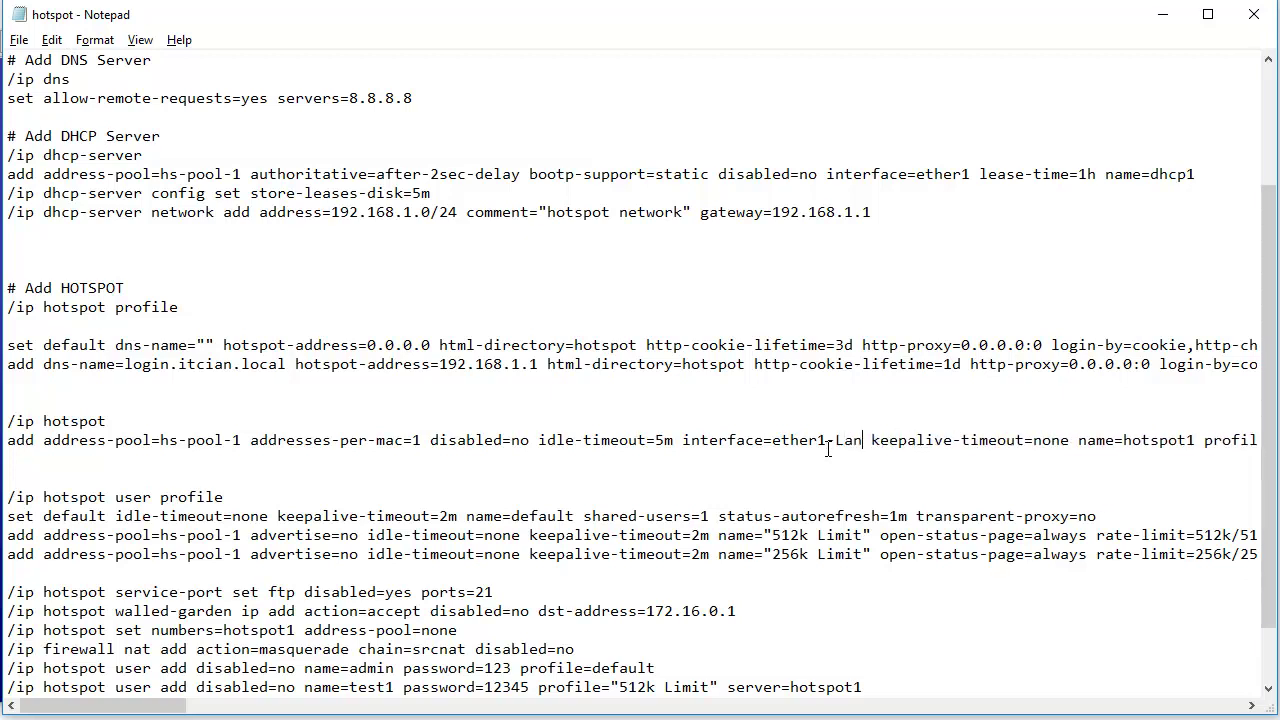
{"action": "key", "text": "BackSpace"}
{"action": "key", "text": "BackSpace"}
{"action": "key", "text": "BackSpace"}
{"action": "key", "text": "BackSpace"}
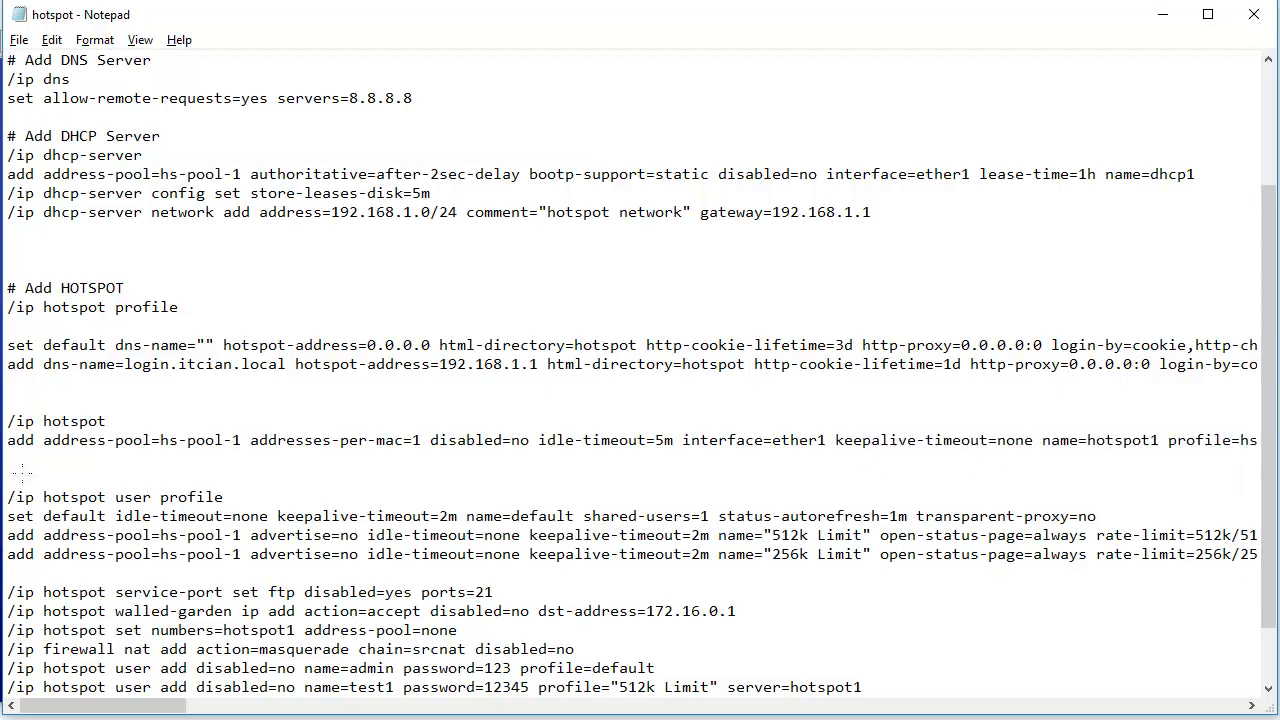
- Copy the /ip hotspot line and its add address-pool=hs-pool-1 line for the WinBox terminal
{"action": "left_click_drag", "start_coordinate": [8, 421], "coordinate": [12, 459]}
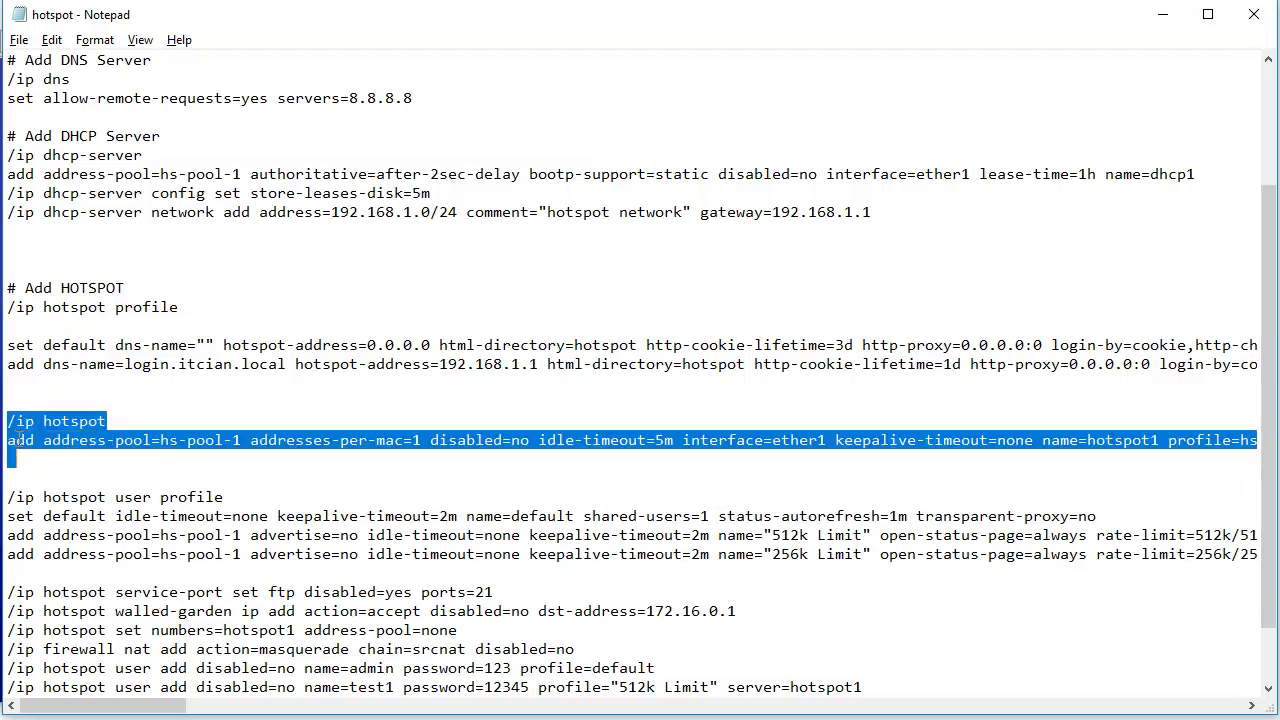
{"action": "right_click", "coordinate": [17, 433]}
{"action": "left_click", "coordinate": [60, 501]}
{"action": "key", "text": "alt+Tab"}
{"action": "left_click", "coordinate": [926, 489]}
- Run the server commands and open hotspot1: ether1, pool hs-pool-1, profile hsprof1, 5-minute idle timeout
{"action": "right_click", "coordinate": [976, 522]}
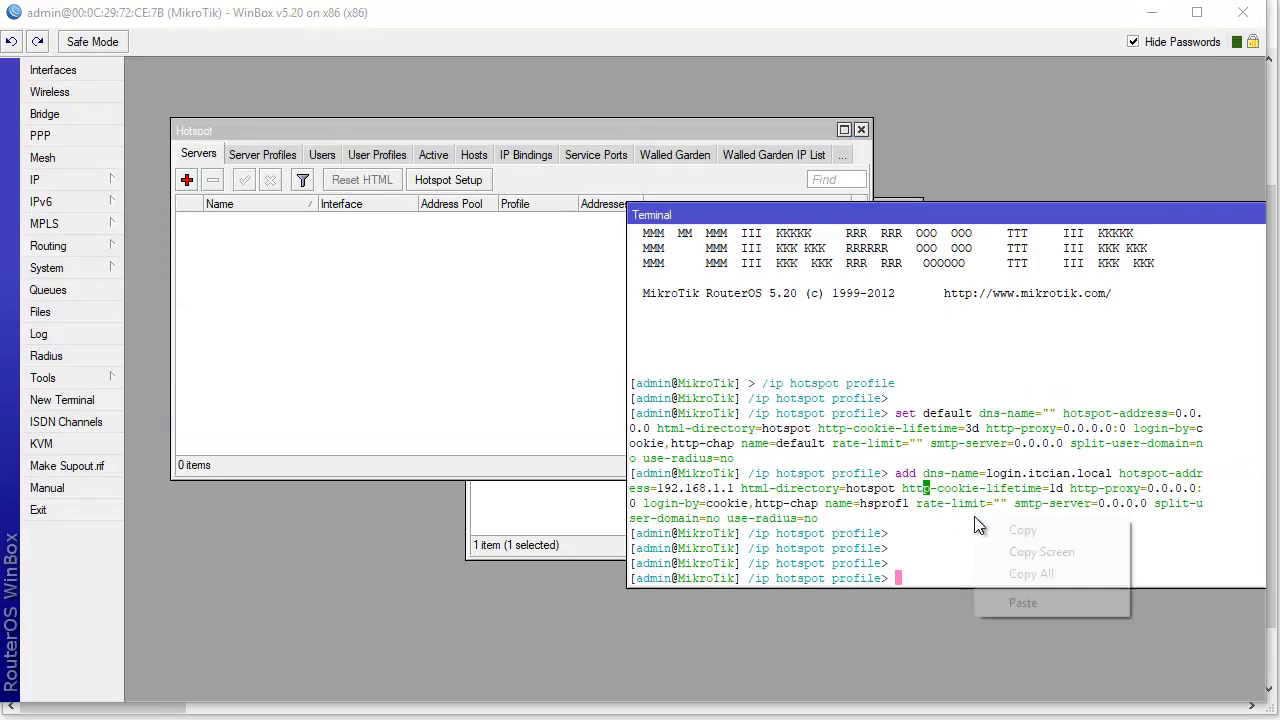
{"action": "left_click", "coordinate": [1000, 603]}
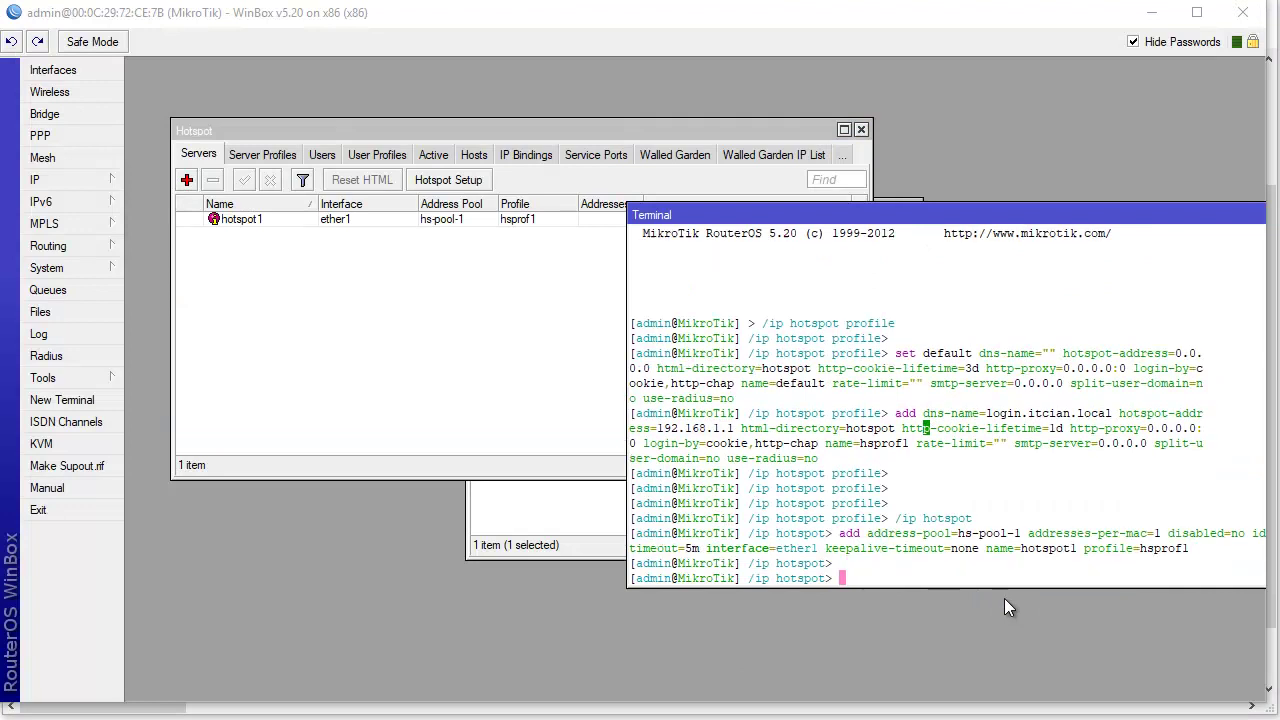
{"action": "left_click", "coordinate": [484, 411]}
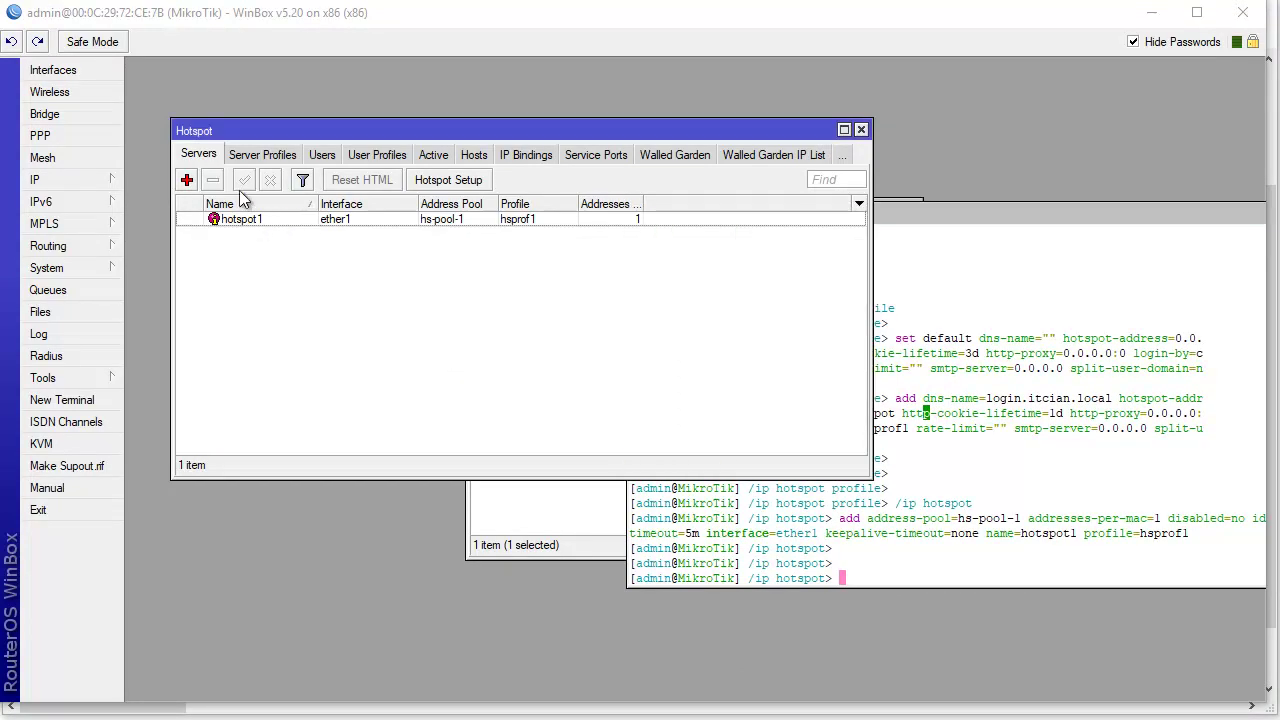
{"action": "double_click", "coordinate": [321, 219]}
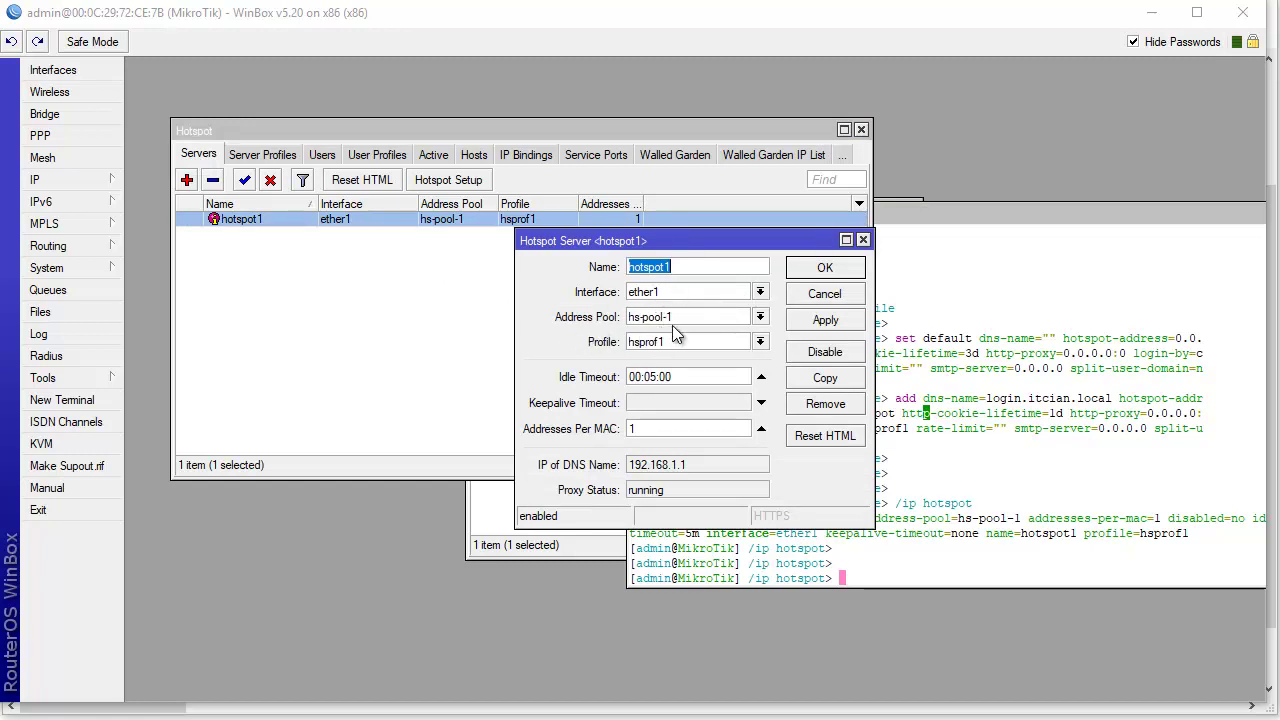
- Check that IP > Pool's hs-pool-1 covers 192.168.1.10-192.168.1.254
{"action": "left_click", "coordinate": [45, 179]}
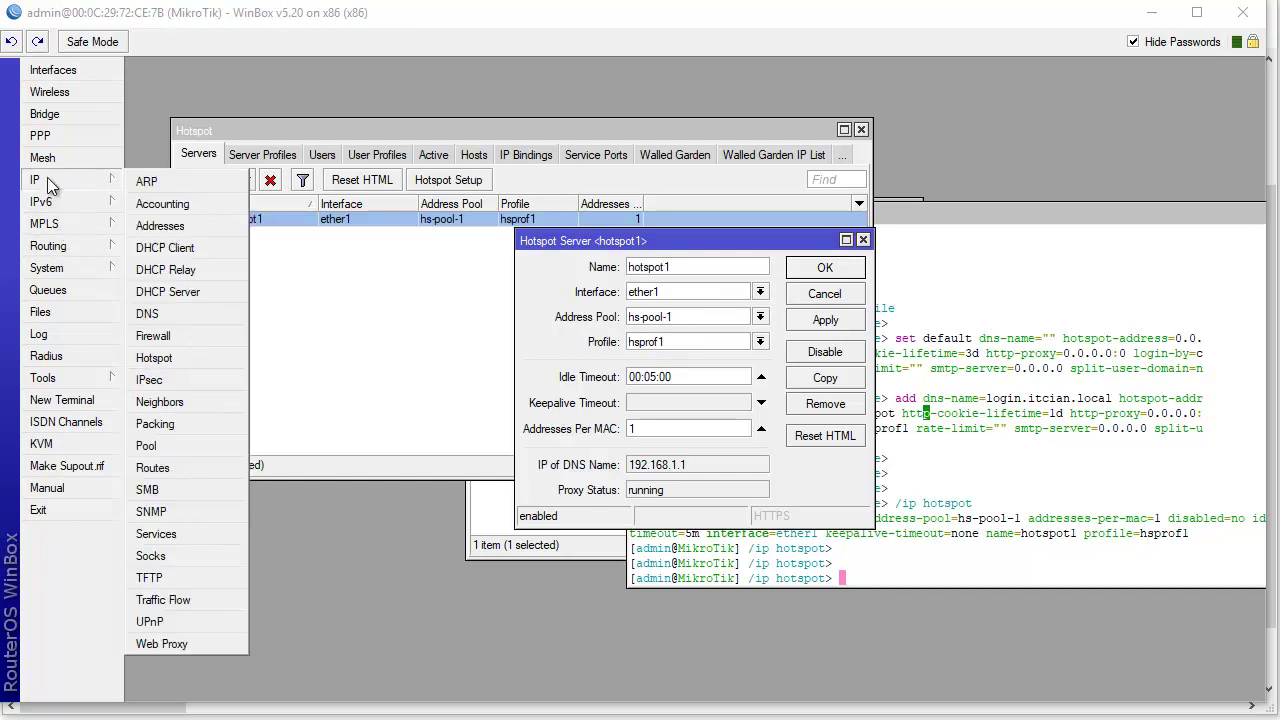
{"action": "left_click", "coordinate": [150, 445]}
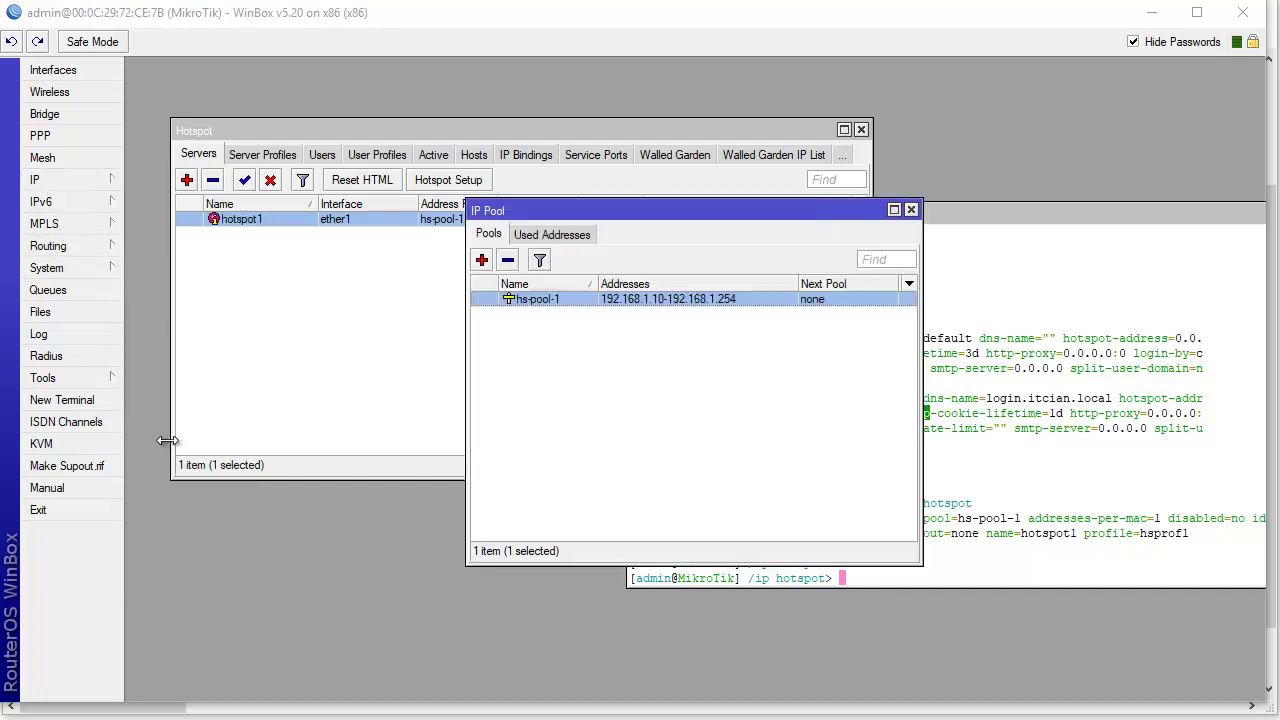
{"action": "left_click", "coordinate": [911, 210]}
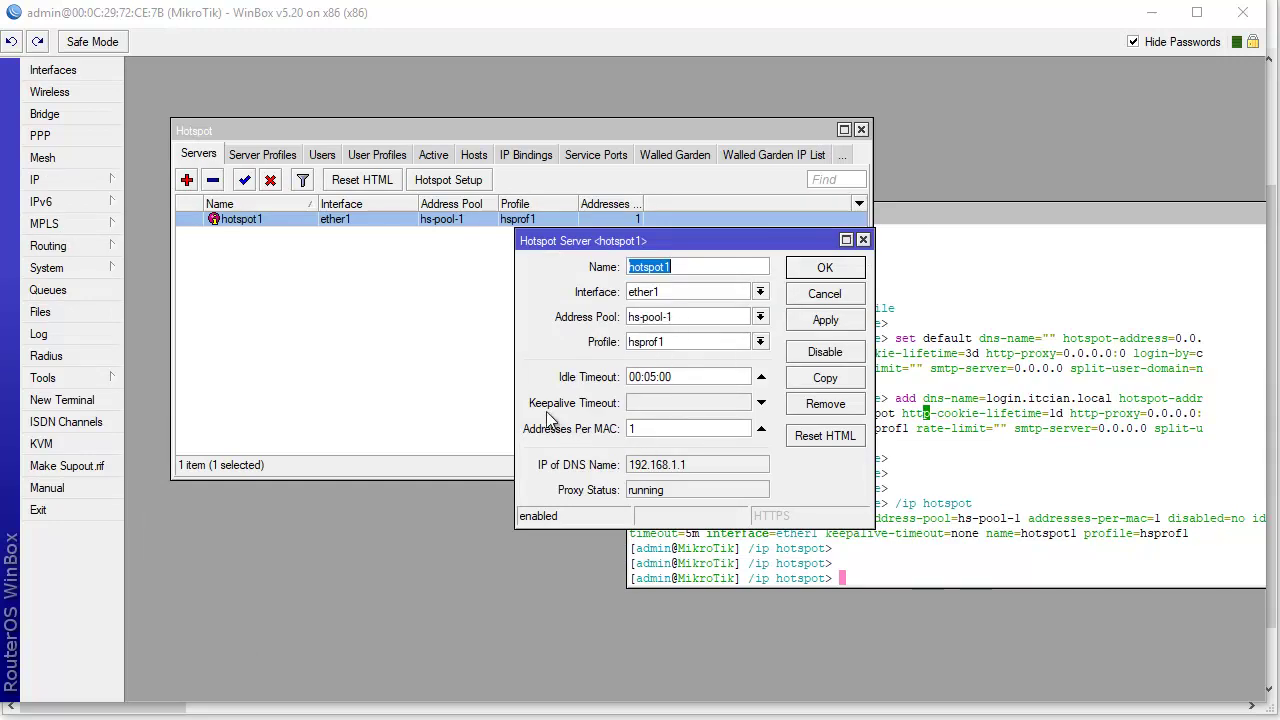
- Confirm hotspot1 keeps 1 address per MAC, close its settings, and return to Notepad
{"action": "left_click", "coordinate": [634, 432]}
{"action": "double_click", "coordinate": [634, 436]}
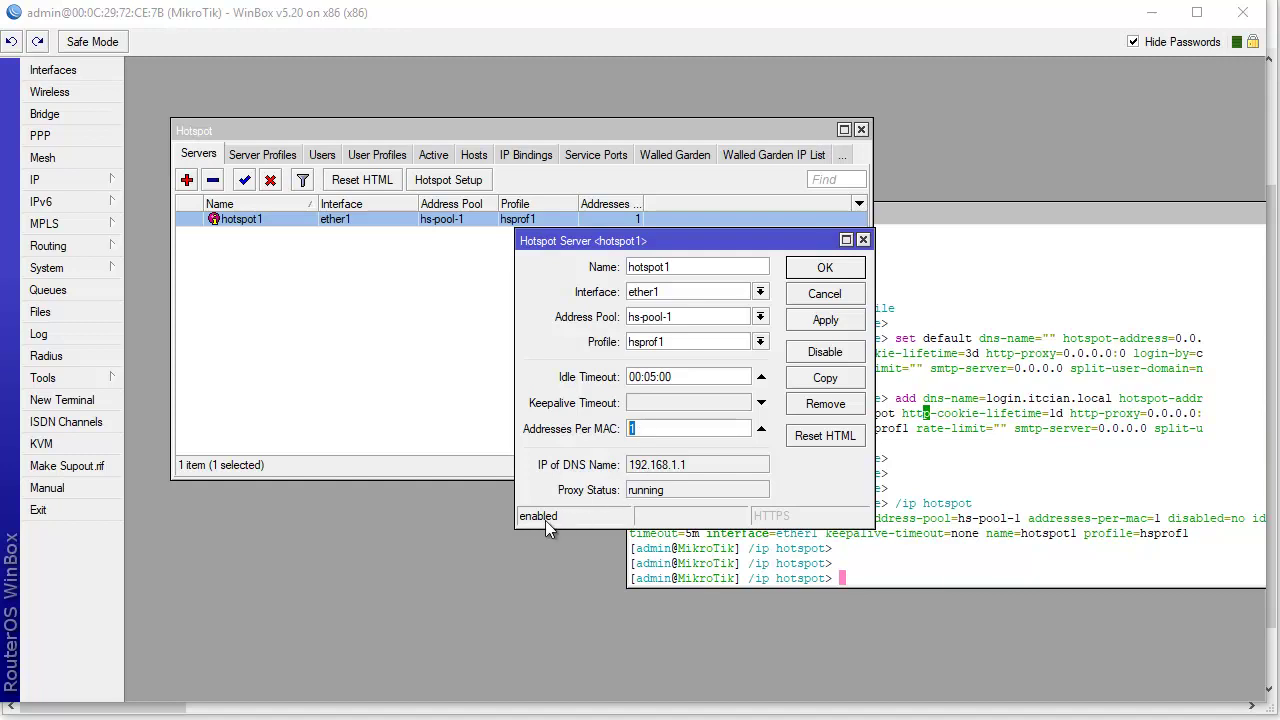
{"action": "key", "text": "Tab"}
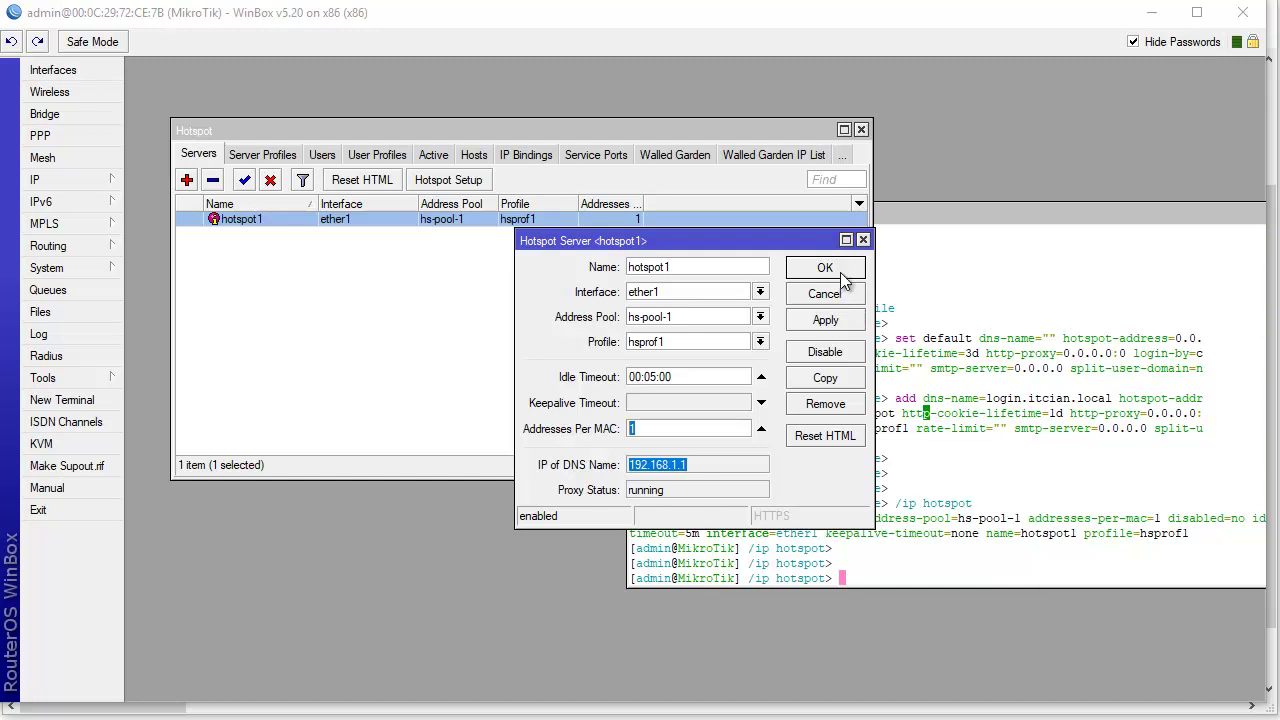
{"action": "left_click", "coordinate": [843, 281]}
{"action": "key", "text": "alt+Tab"}
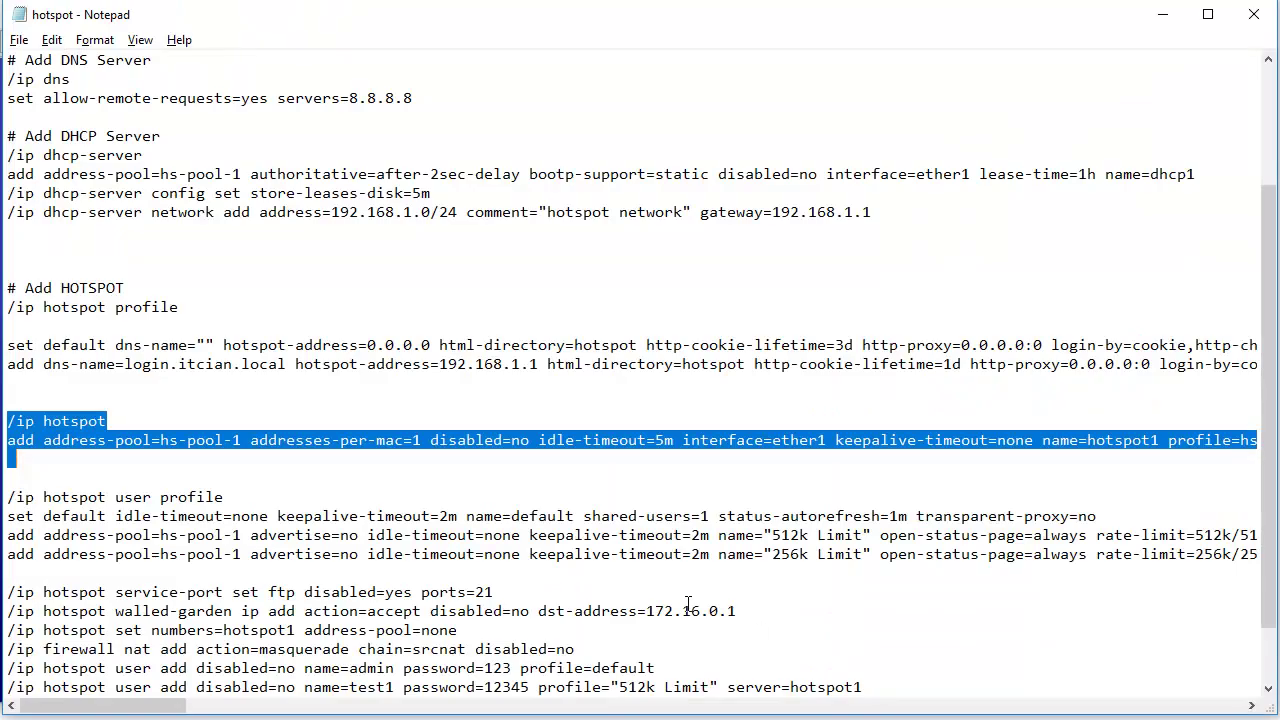
- Scroll the script to the user and default route lines, then show WinBox's empty hotspot Users list
{"action": "scroll", "coordinate": [688, 604], "scroll_direction": "down", "scroll_amount": 2}
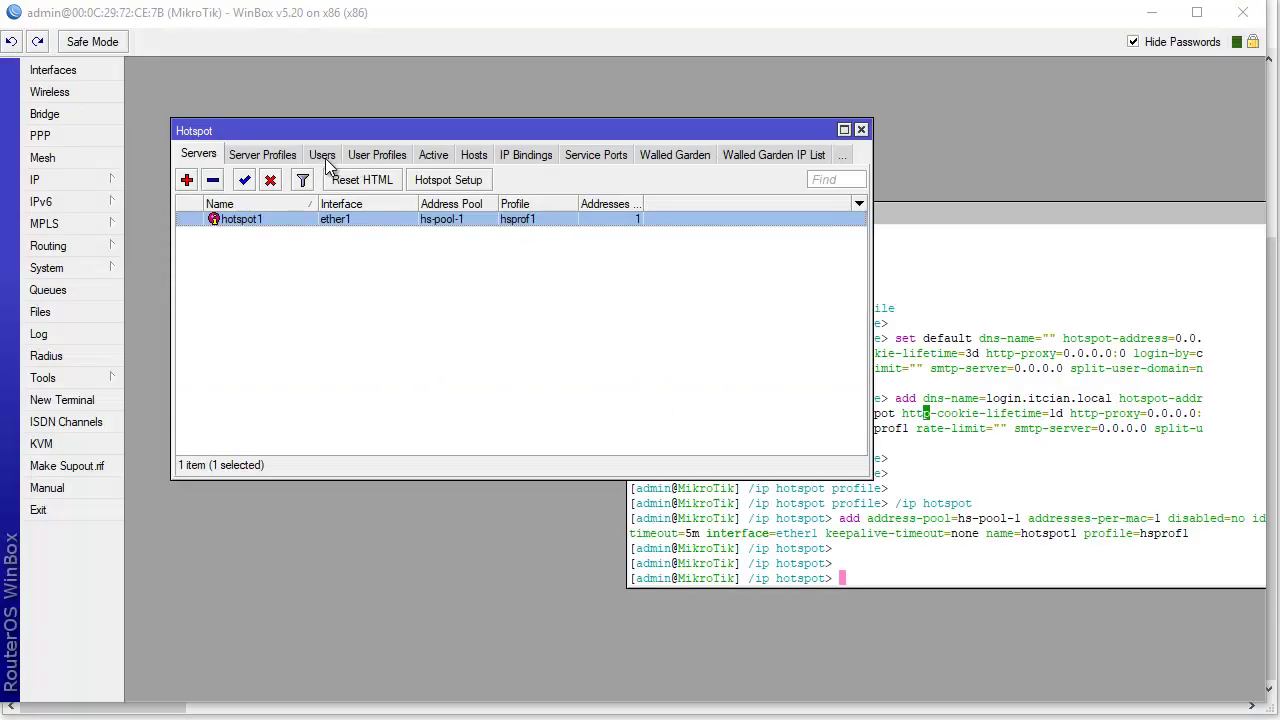
{"action": "left_click", "coordinate": [322, 156]}
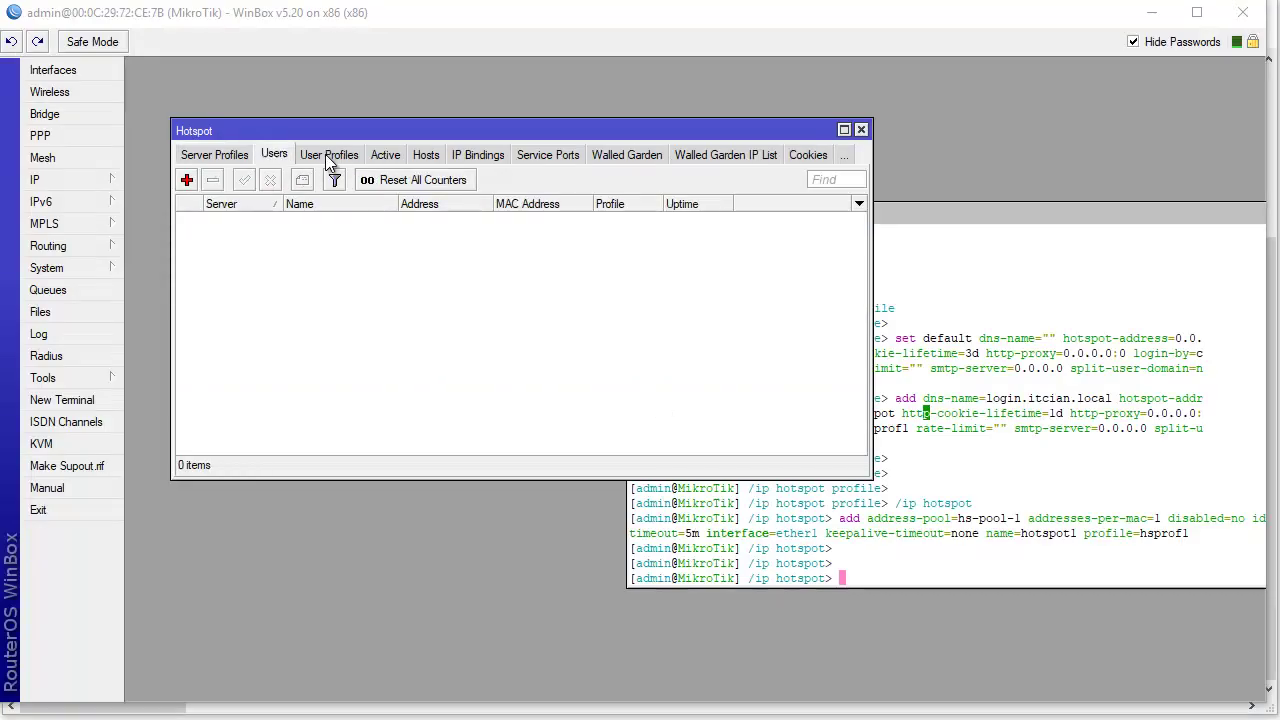
- Show the hotspot User Profiles list with only the default profile, then go back to Notepad
{"action": "left_click", "coordinate": [312, 158]}
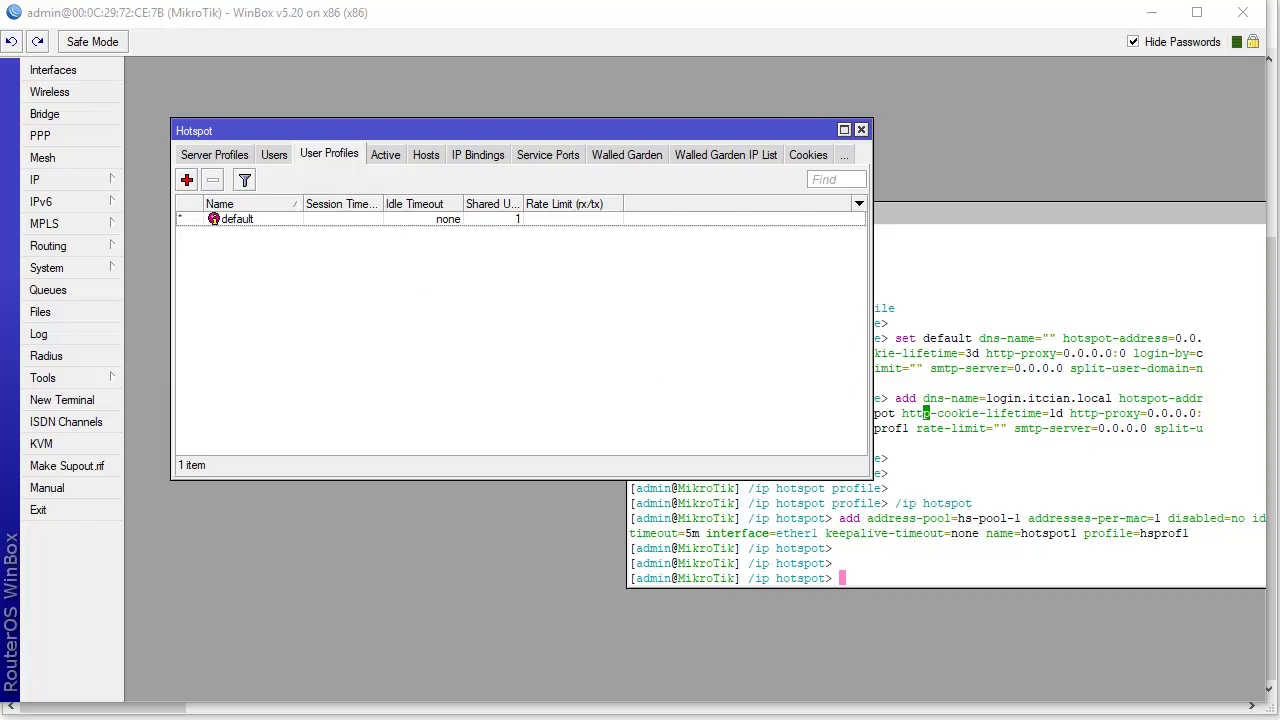
{"action": "key", "text": "alt+Tab"}
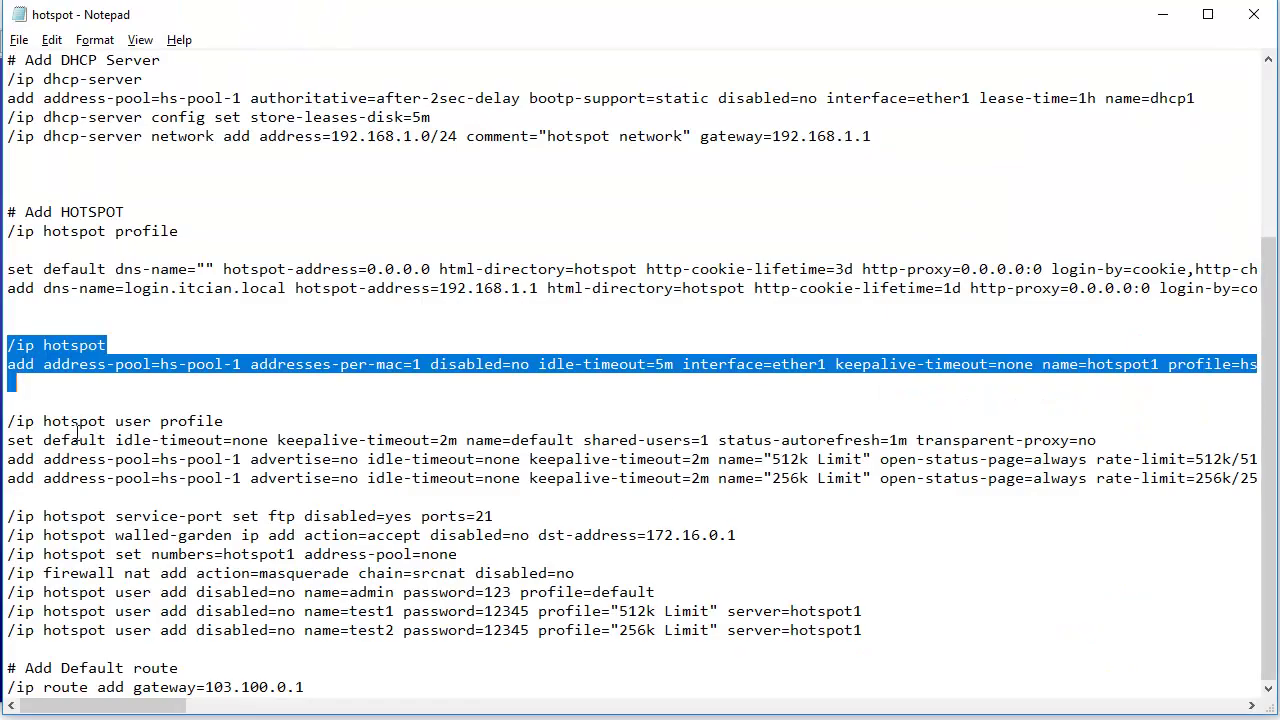
- Highlight the /ip hotspot user profile command and its 512k Limit and 256k Limit names
{"action": "left_click_drag", "start_coordinate": [16, 424], "coordinate": [215, 424]}
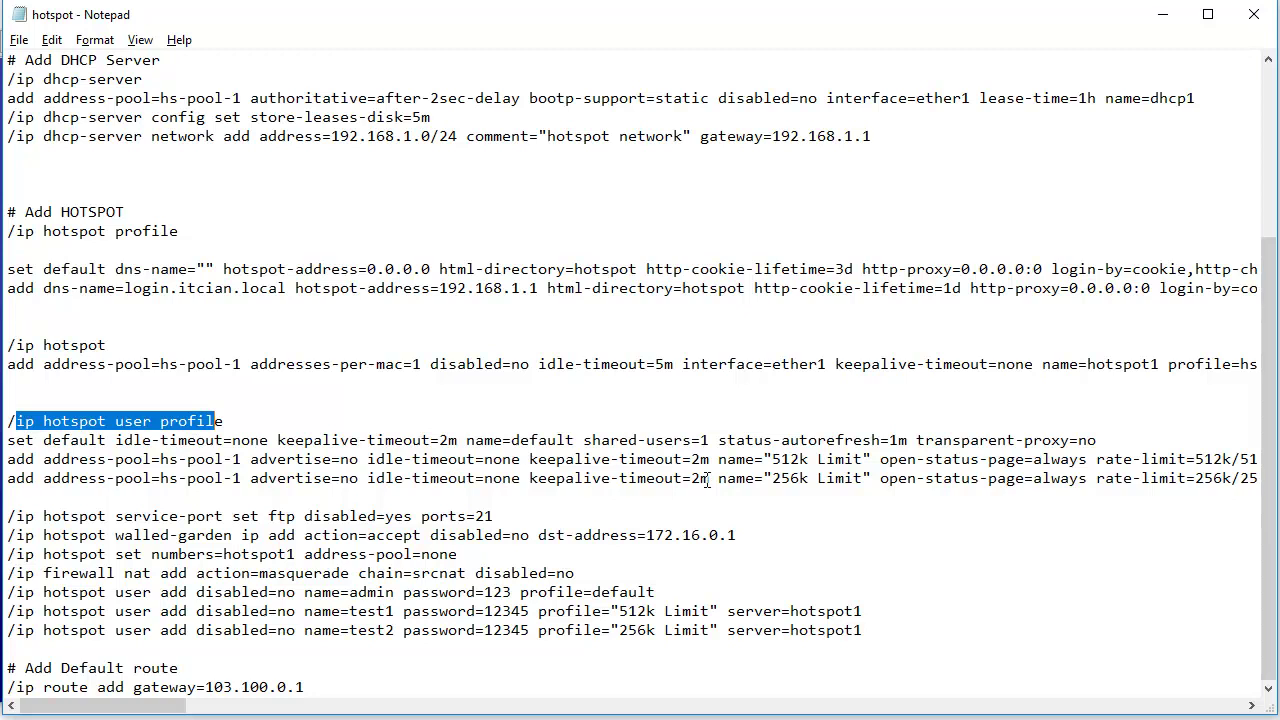
{"action": "left_click_drag", "start_coordinate": [718, 459], "coordinate": [858, 460]}
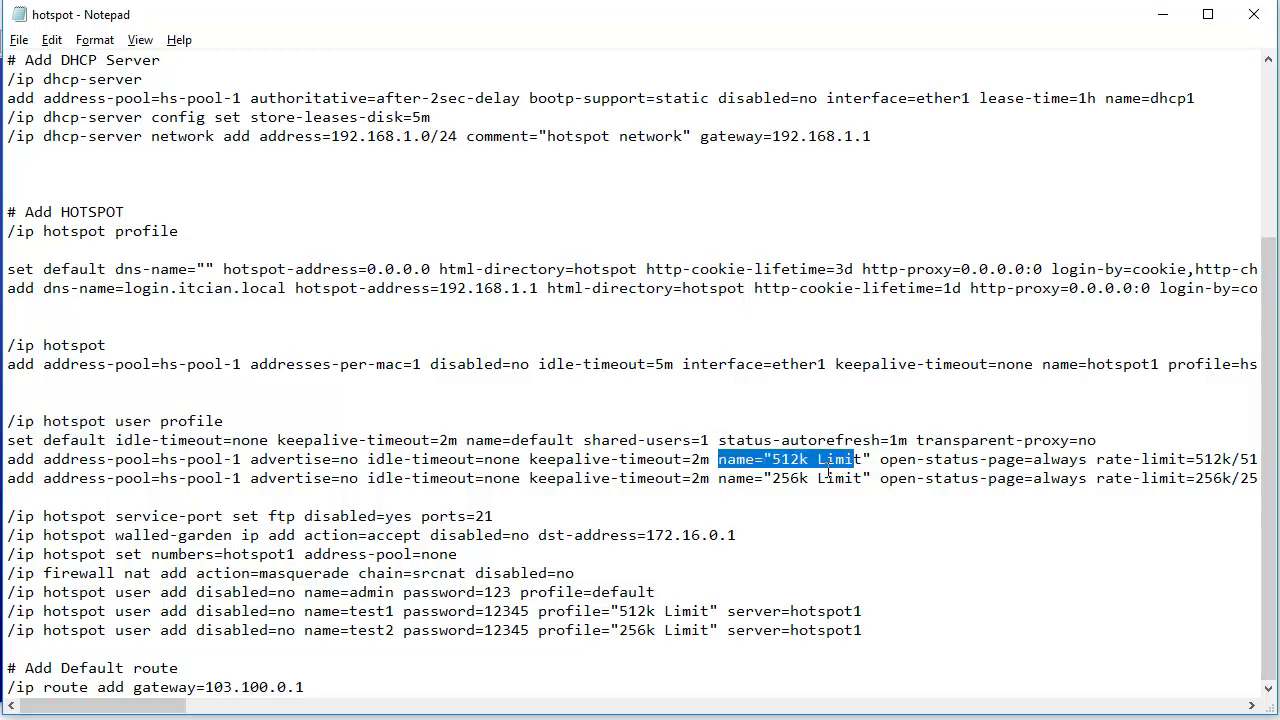
{"action": "left_click_drag", "start_coordinate": [718, 478], "coordinate": [868, 483]}
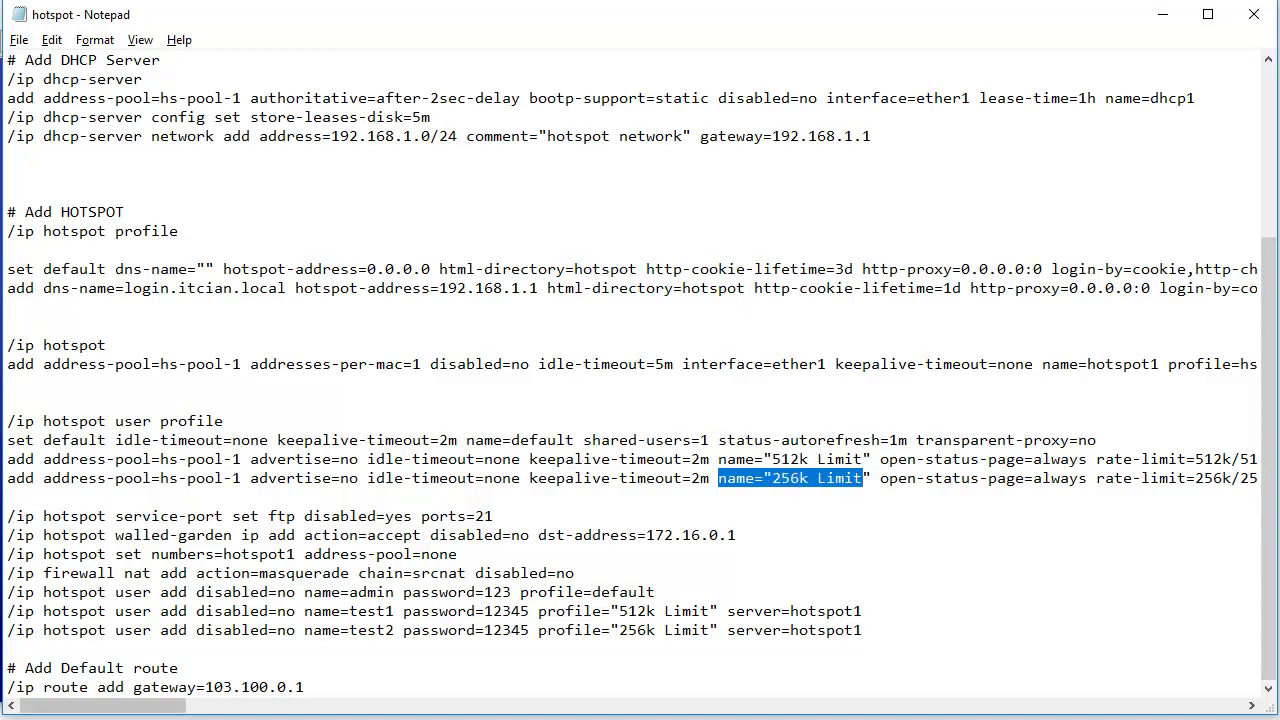
{"action": "key", "text": "alt+Tab"}
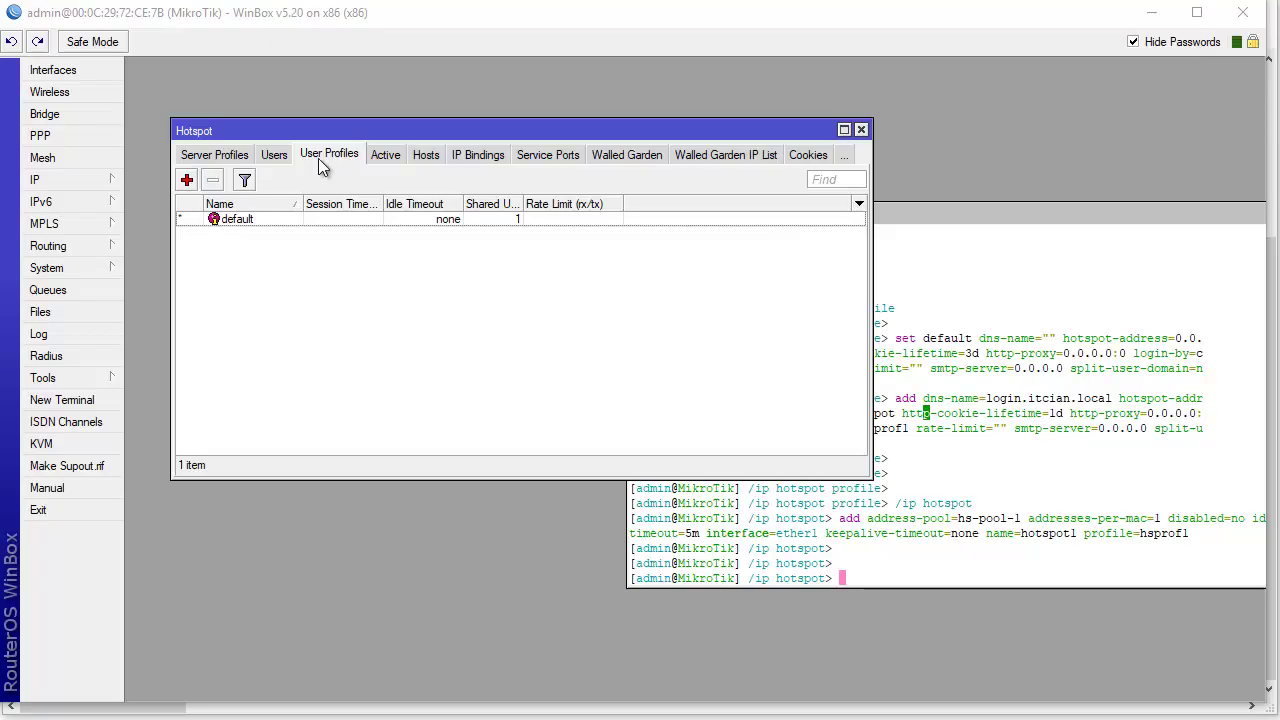
- Open the default user profile's settings dialog, then switch back to the Notepad script
{"action": "double_click", "coordinate": [277, 224]}
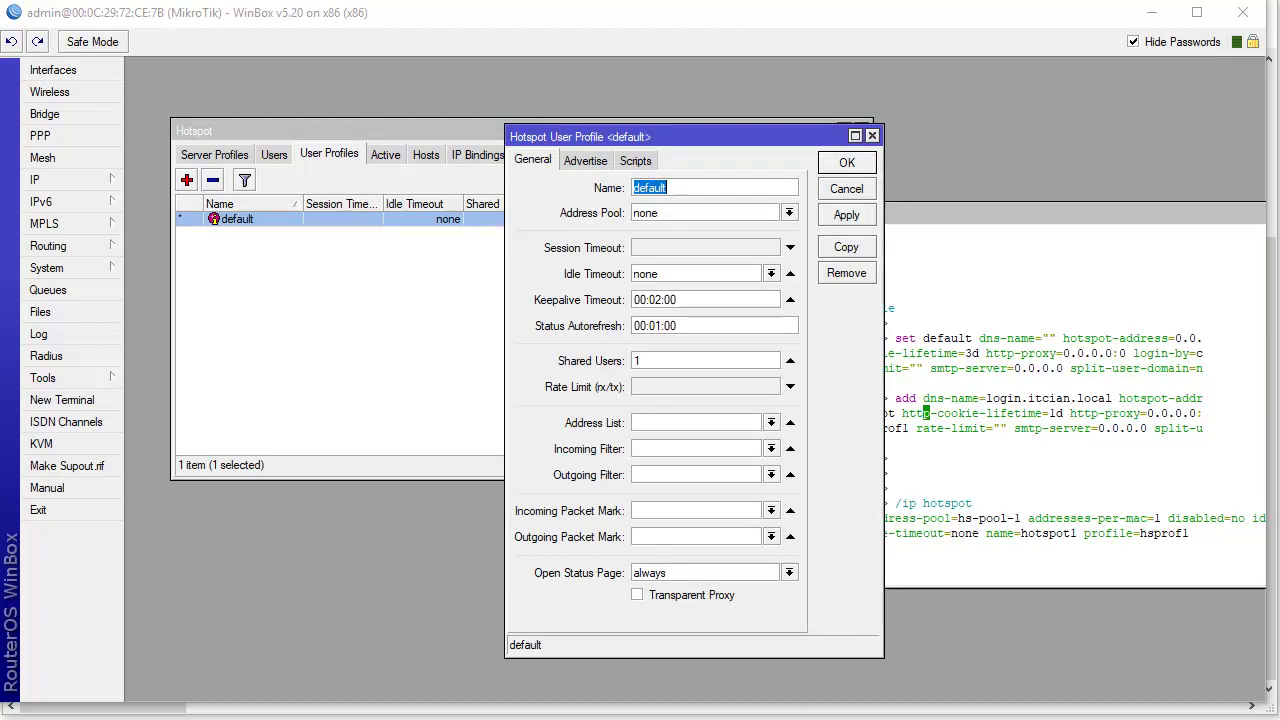
{"action": "key", "text": "alt+Tab"}
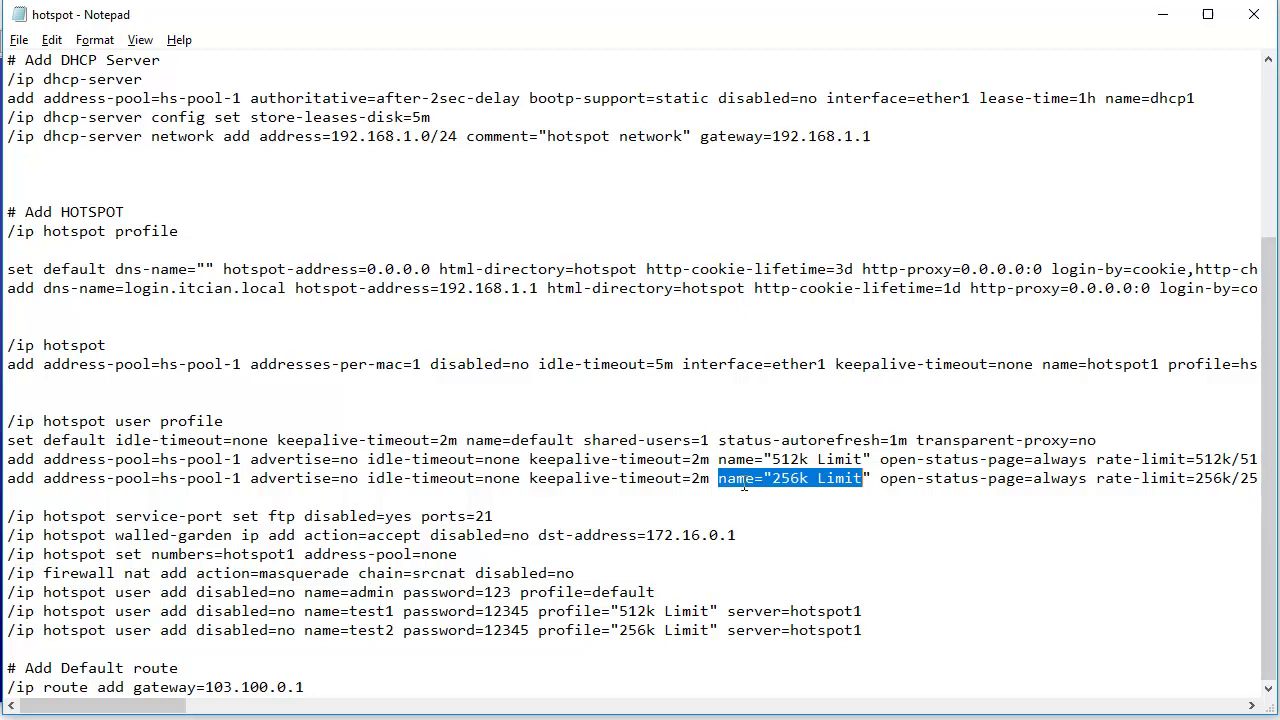
- Rename the profiles 512k Limit and 256k Limit to 1M Limit and 2M Limit
{"action": "left_click_drag", "start_coordinate": [807, 459], "coordinate": [772, 460]}
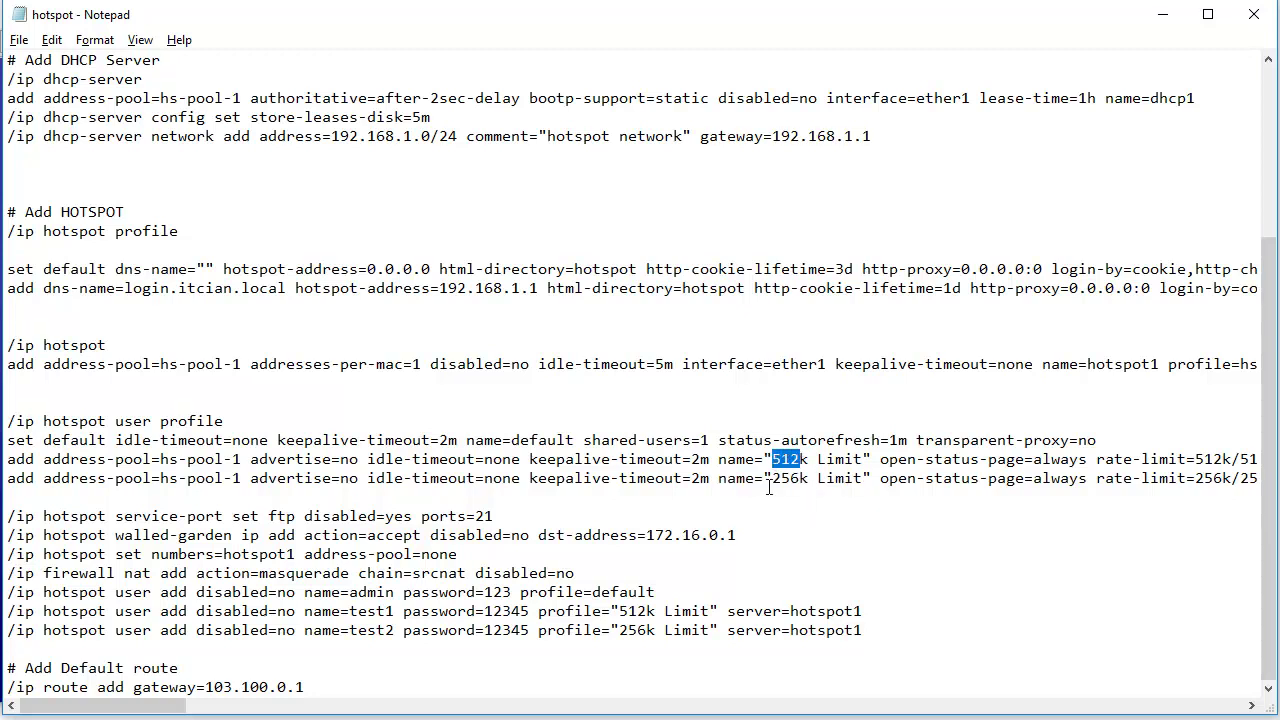
{"action": "type", "text": "1"}
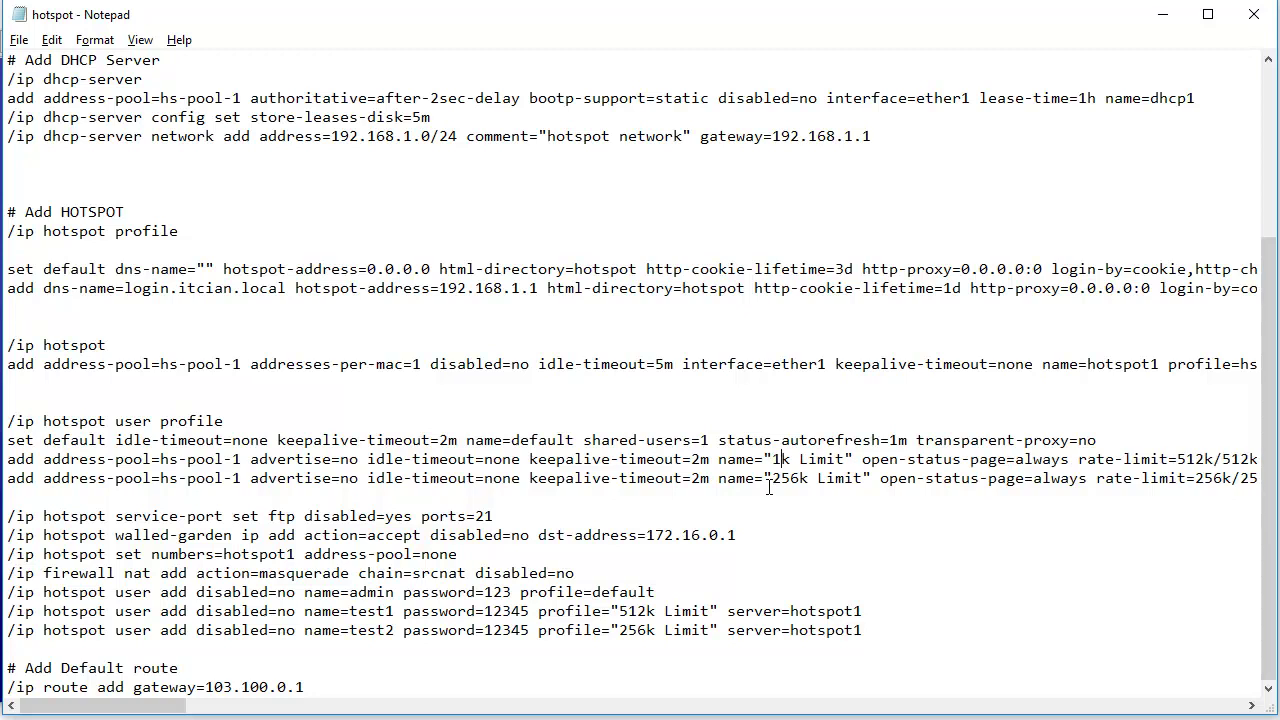
{"action": "type", "text": "M"}
{"action": "key", "text": "BackSpace"}
{"action": "left_click", "coordinate": [800, 481]}
{"action": "key", "text": "BackSpace"}
{"action": "key", "text": "BackSpace"}
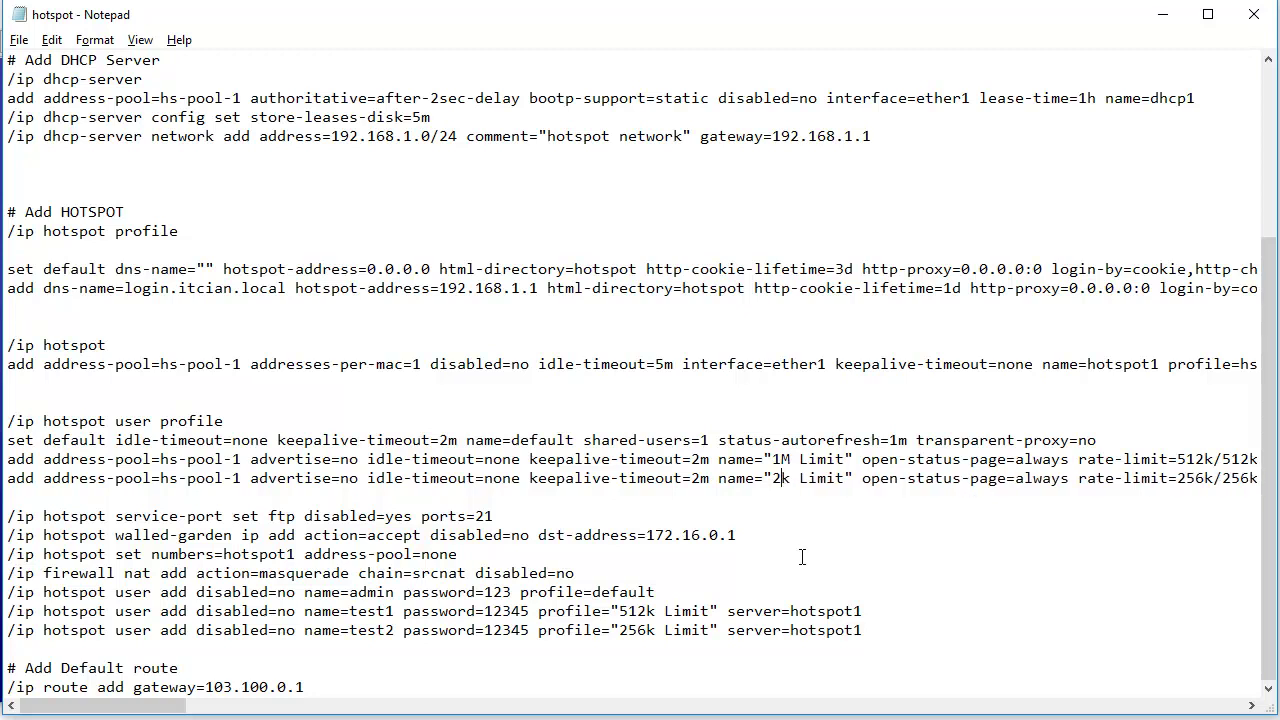
{"action": "type", "text": "M"}
{"action": "key", "text": "Right"}
{"action": "key", "text": "BackSpace"}
- Change the 1M Limit profile's rate-limit to 1M/1M
{"action": "left_click_drag", "start_coordinate": [110, 711], "coordinate": [150, 712]}
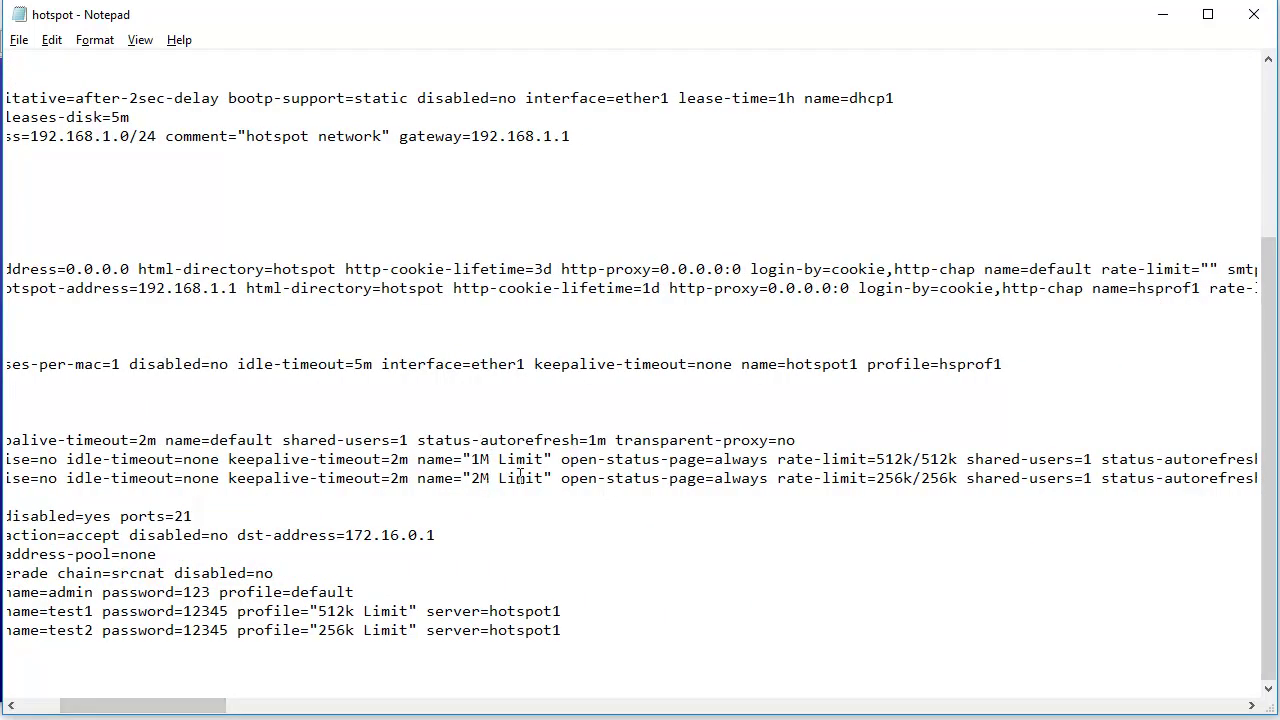
{"action": "left_click", "coordinate": [491, 478]}
{"action": "left_click_drag", "start_coordinate": [903, 463], "coordinate": [876, 463]}
{"action": "key", "text": "Right"}
{"action": "key", "text": "BackSpace"}
{"action": "key", "text": "BackSpace"}
{"action": "key", "text": "BackSpace"}
{"action": "key", "text": "BackSpace"}
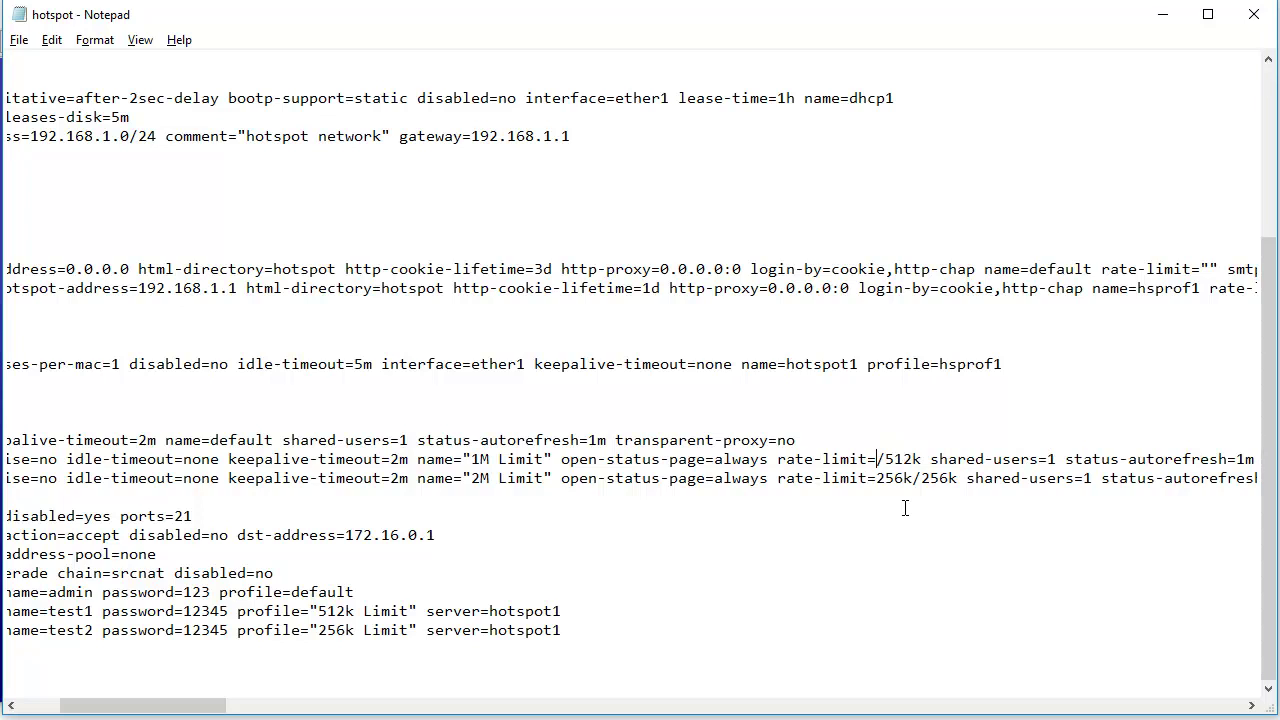
{"action": "type", "text": "1M"}
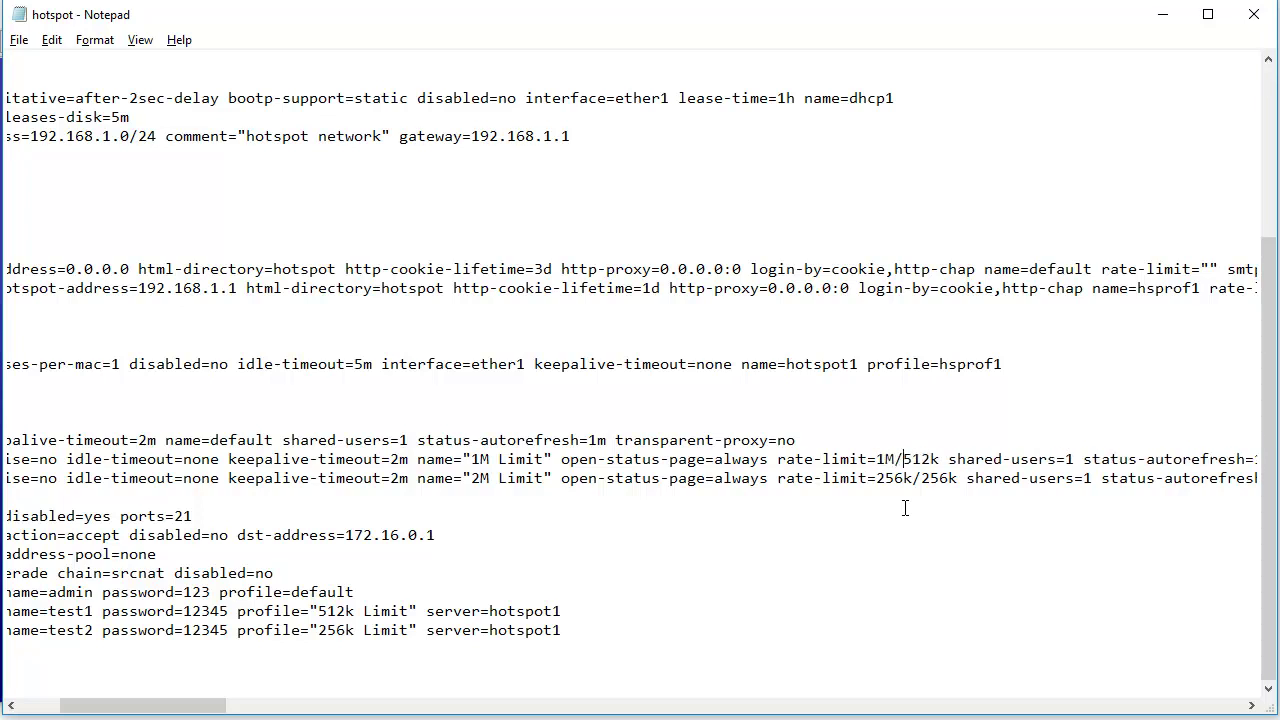
{"action": "key", "text": "BackSpace"}
{"action": "key", "text": "BackSpace"}
{"action": "key", "text": "BackSpace"}
{"action": "key", "text": "BackSpace"}
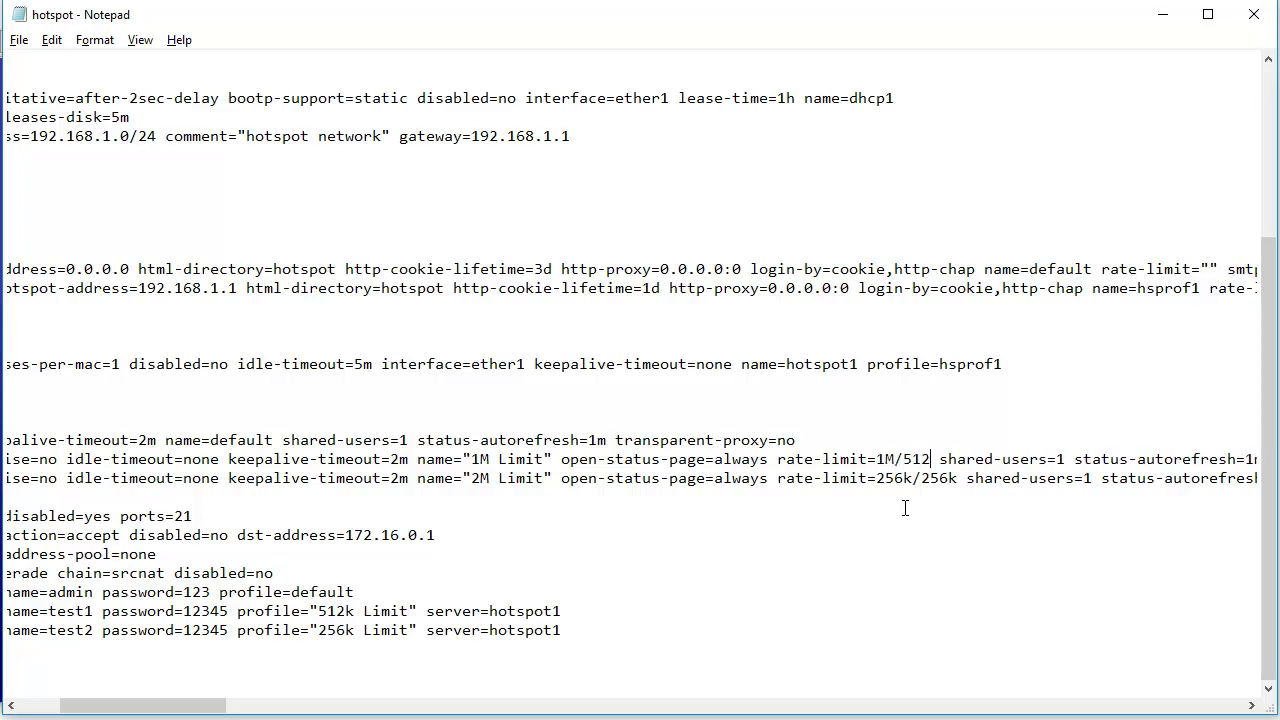
{"action": "type", "text": "2M"}
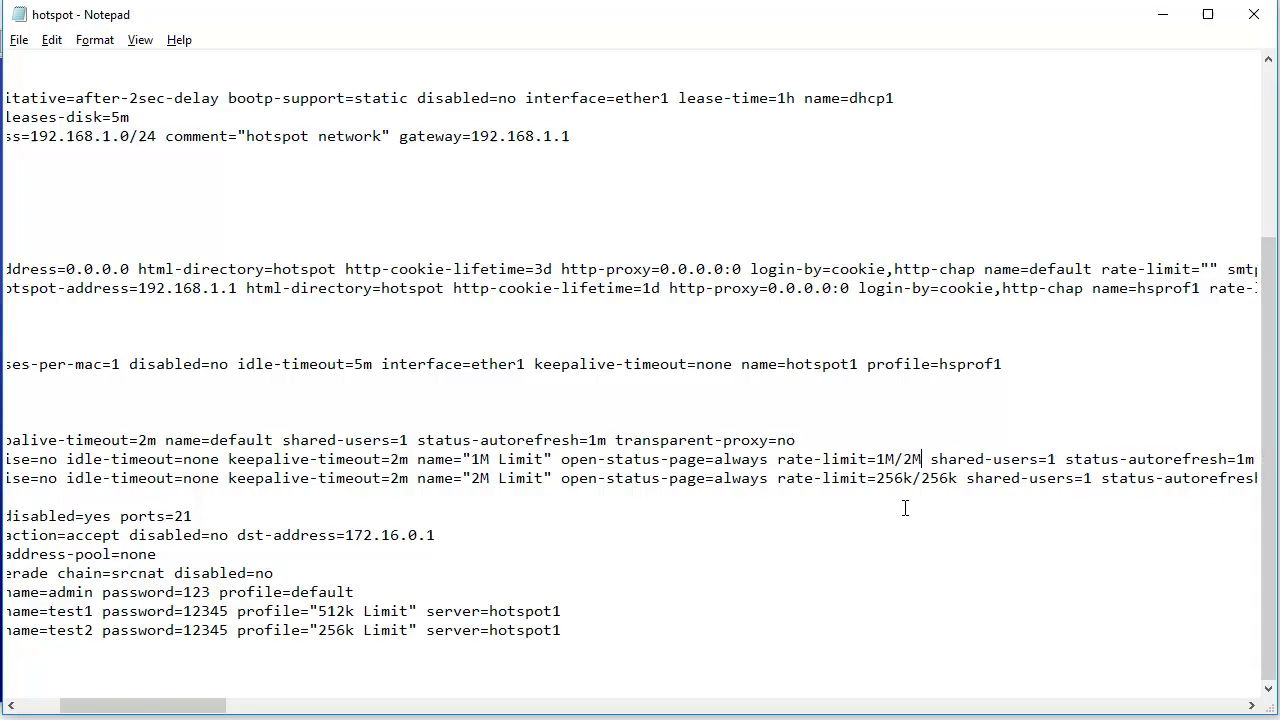
{"action": "left_click_drag", "start_coordinate": [914, 478], "coordinate": [892, 478]}
{"action": "left_click", "coordinate": [917, 458]}
{"action": "key", "text": "BackSpace"}
{"action": "type", "text": "1"}
- Change the 2M Limit profile's rate-limit to 2M/2M
{"action": "left_click_drag", "start_coordinate": [913, 478], "coordinate": [877, 478]}
{"action": "type", "text": "2"}
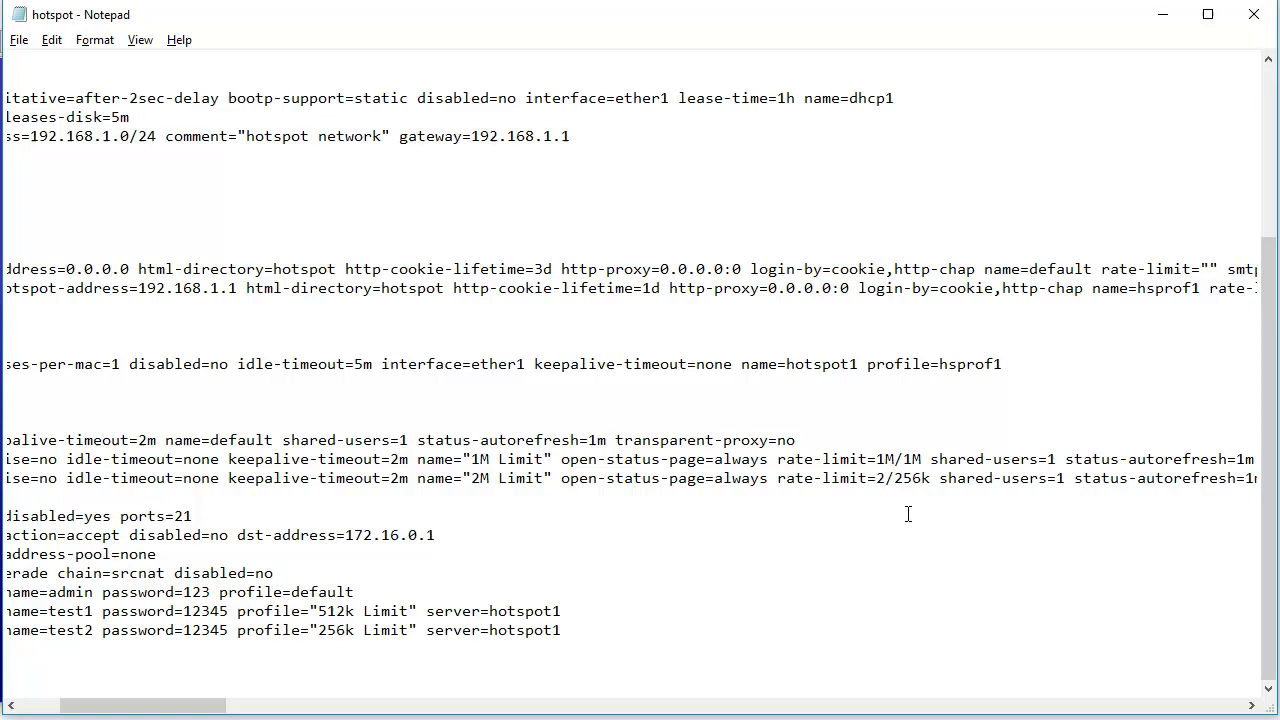
{"action": "type", "text": "M"}
{"action": "left_click_drag", "start_coordinate": [941, 478], "coordinate": [911, 478]}
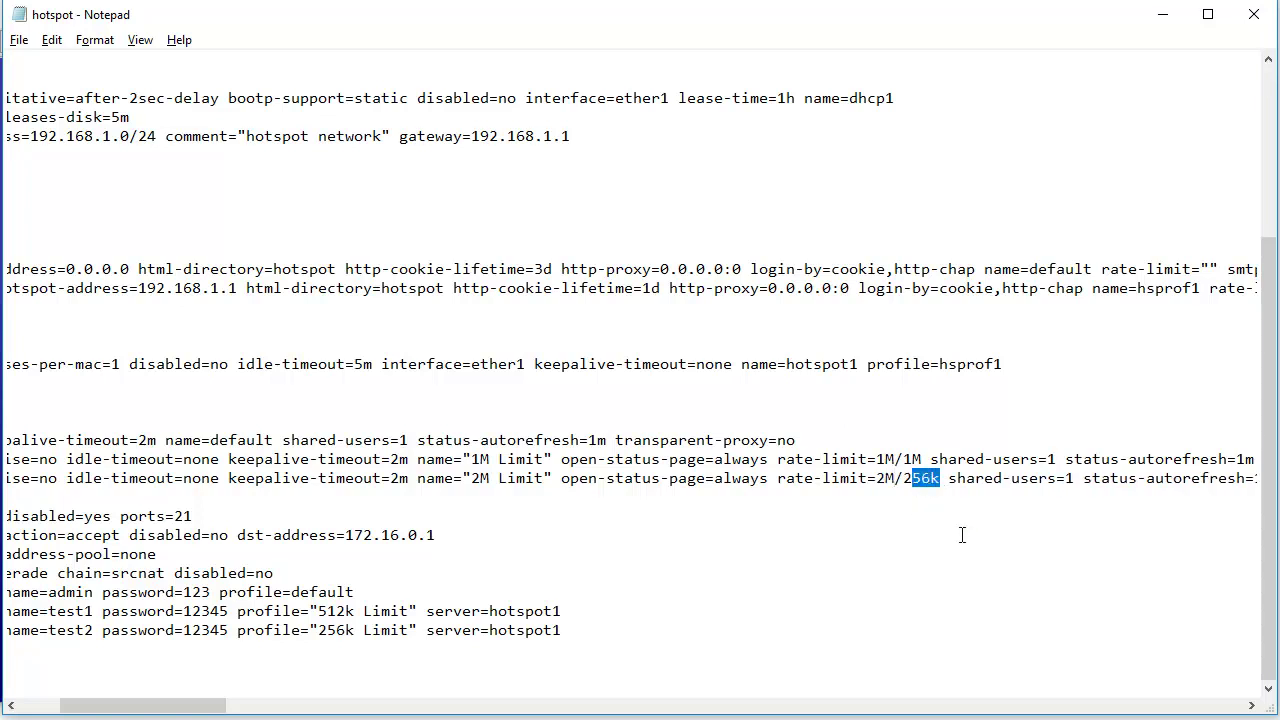
{"action": "type", "text": "M"}
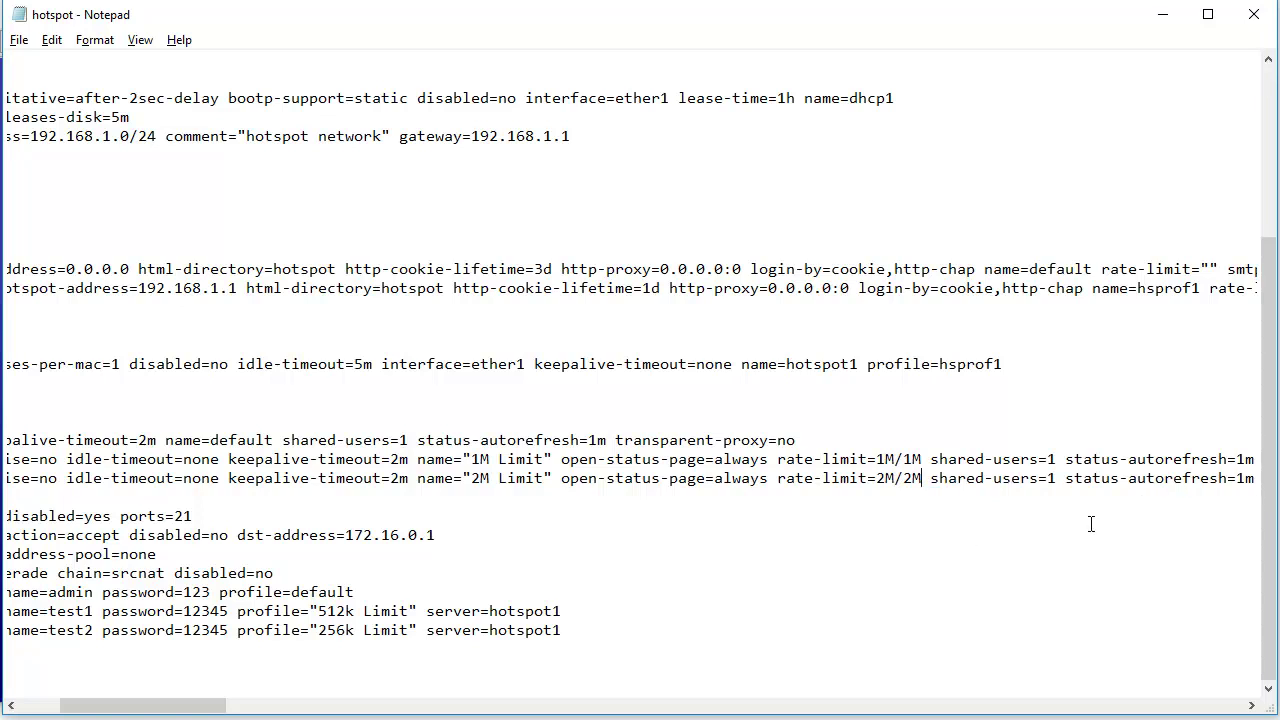
- Copy the edited /ip hotspot user profile block to the clipboard
{"action": "left_click_drag", "start_coordinate": [224, 709], "coordinate": [184, 709]}
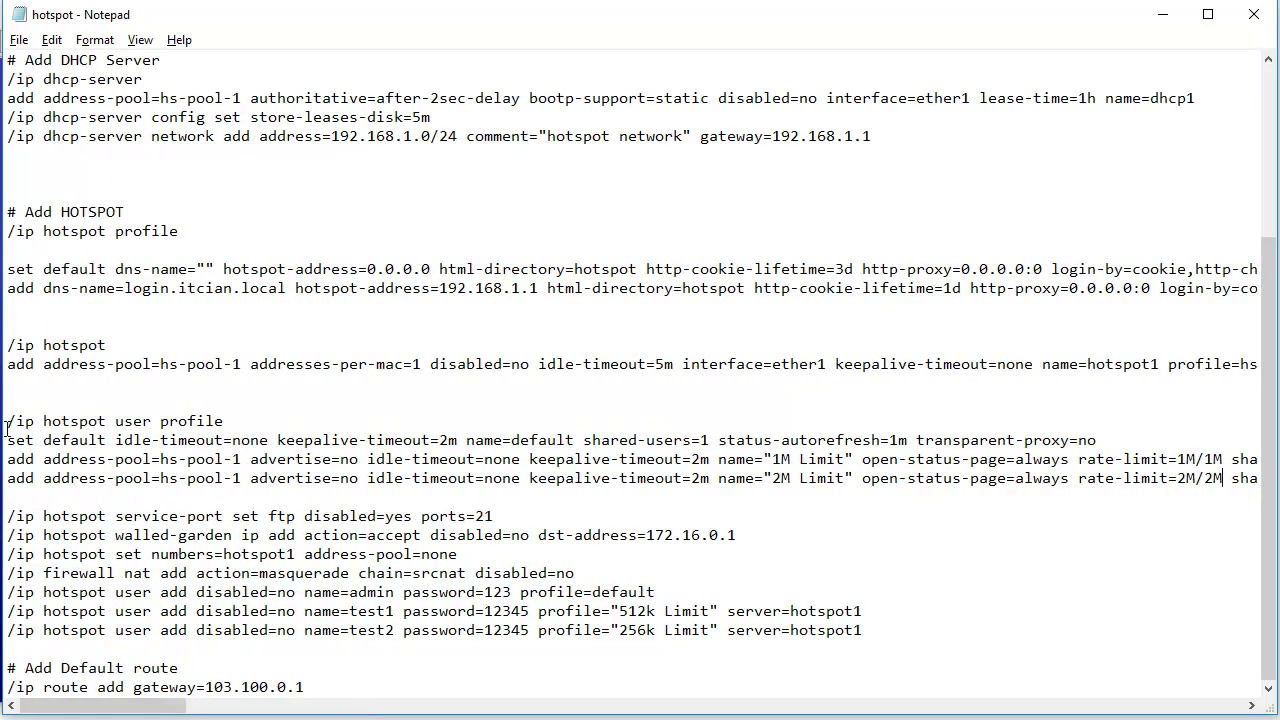
{"action": "left_click_drag", "start_coordinate": [8, 425], "coordinate": [818, 476]}
{"action": "right_click", "coordinate": [818, 476]}
{"action": "left_click", "coordinate": [833, 530]}
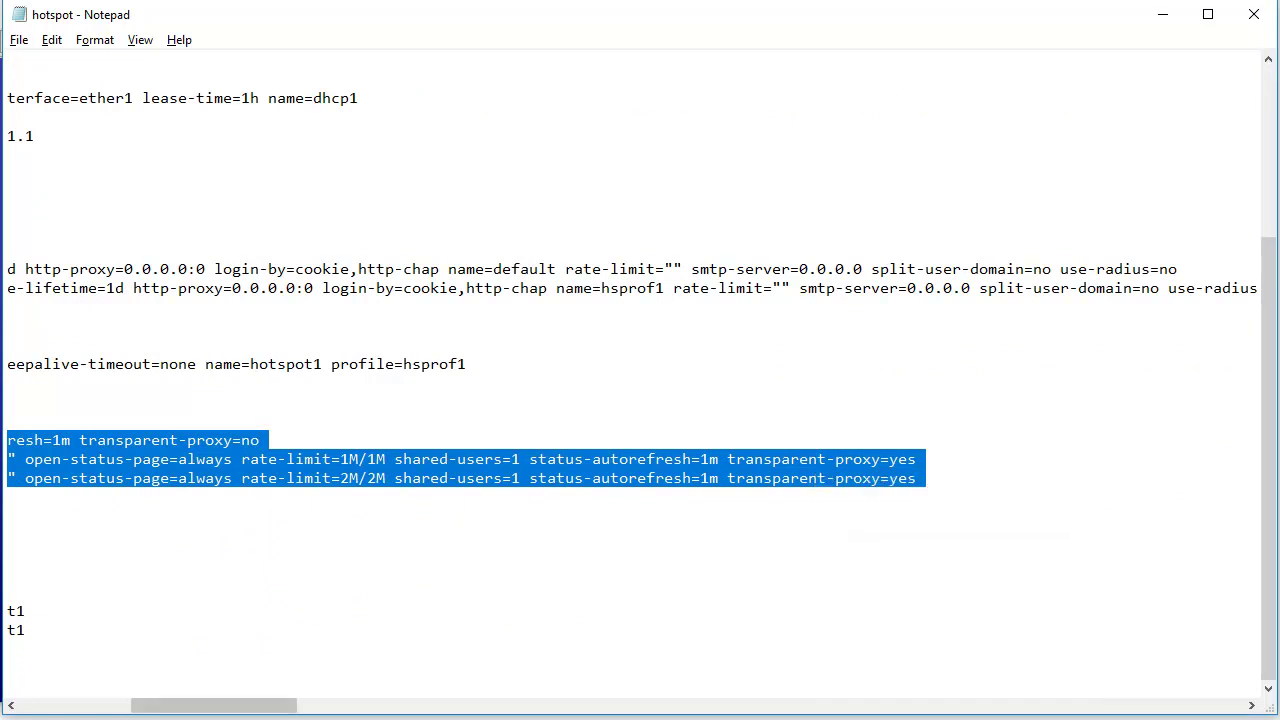
{"action": "key", "text": "alt+Tab"}
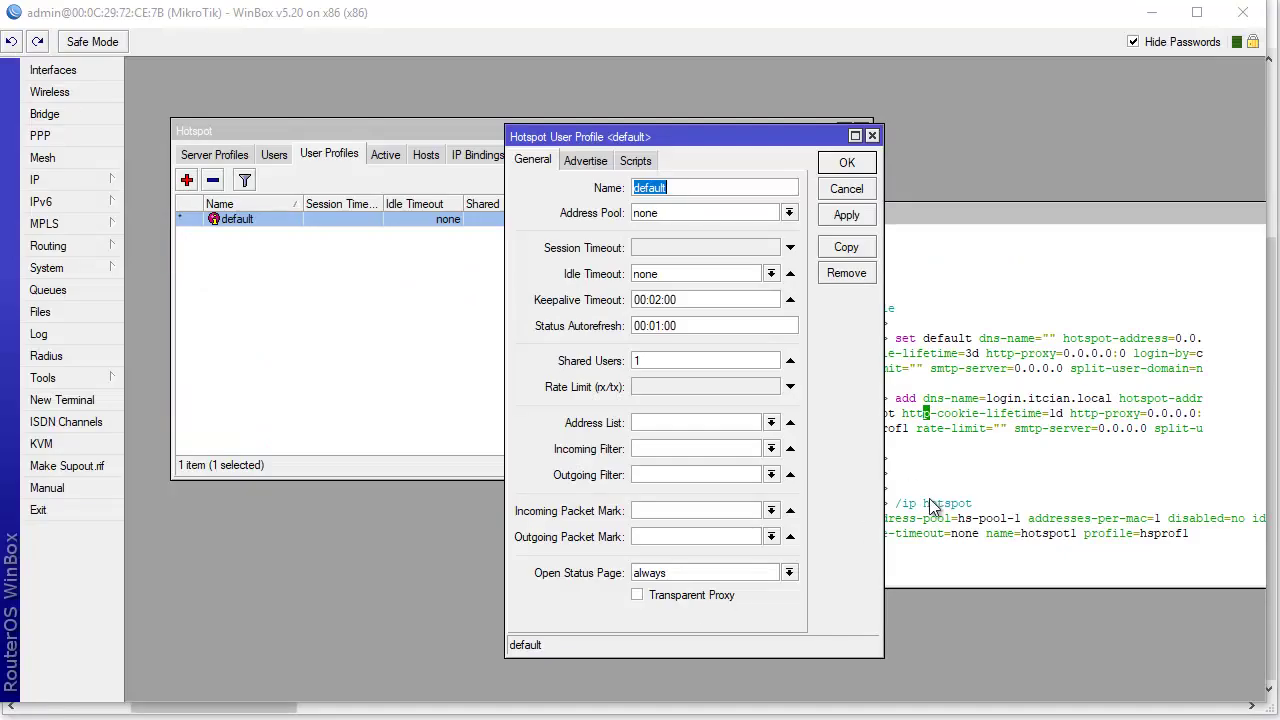
- Paste and run the user profile commands in the WinBox Terminal
{"action": "left_click", "coordinate": [935, 505]}
{"action": "right_click", "coordinate": [955, 567]}
{"action": "left_click", "coordinate": [1003, 652]}
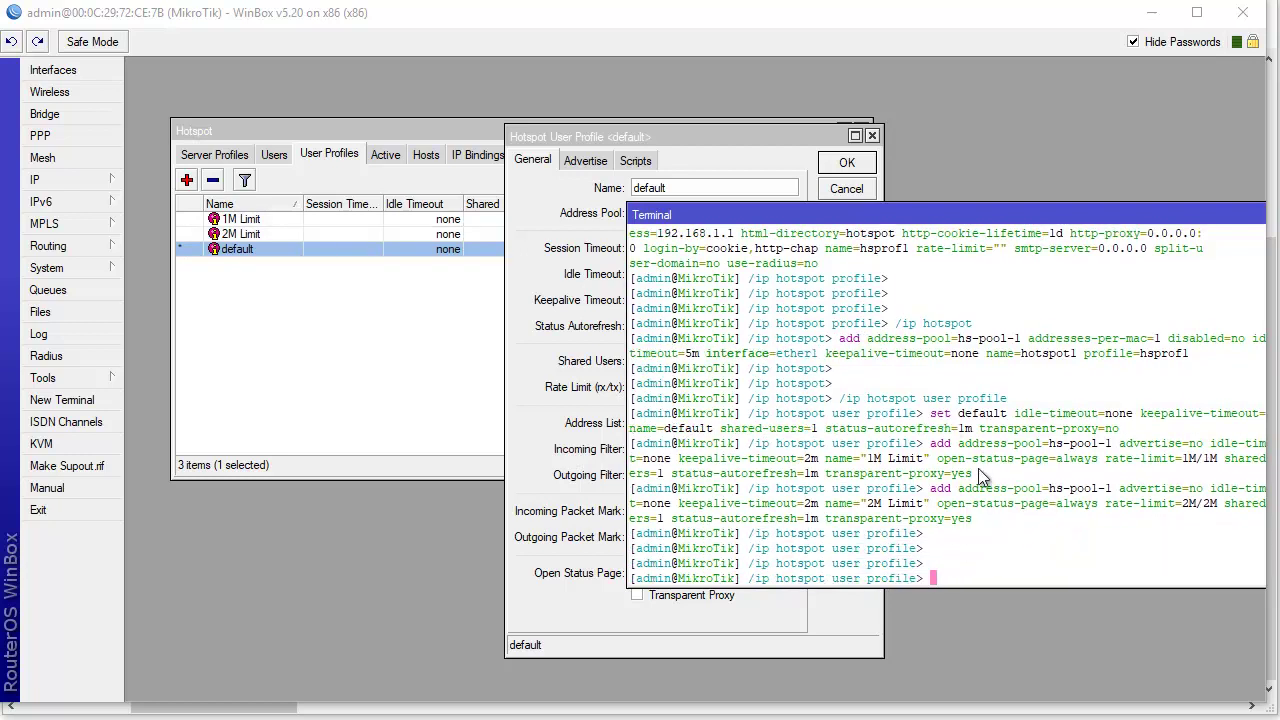
- Widen and reposition the Terminal, then check the new 1M Limit and 2M Limit profiles
{"action": "left_click_drag", "start_coordinate": [730, 216], "coordinate": [618, 192]}
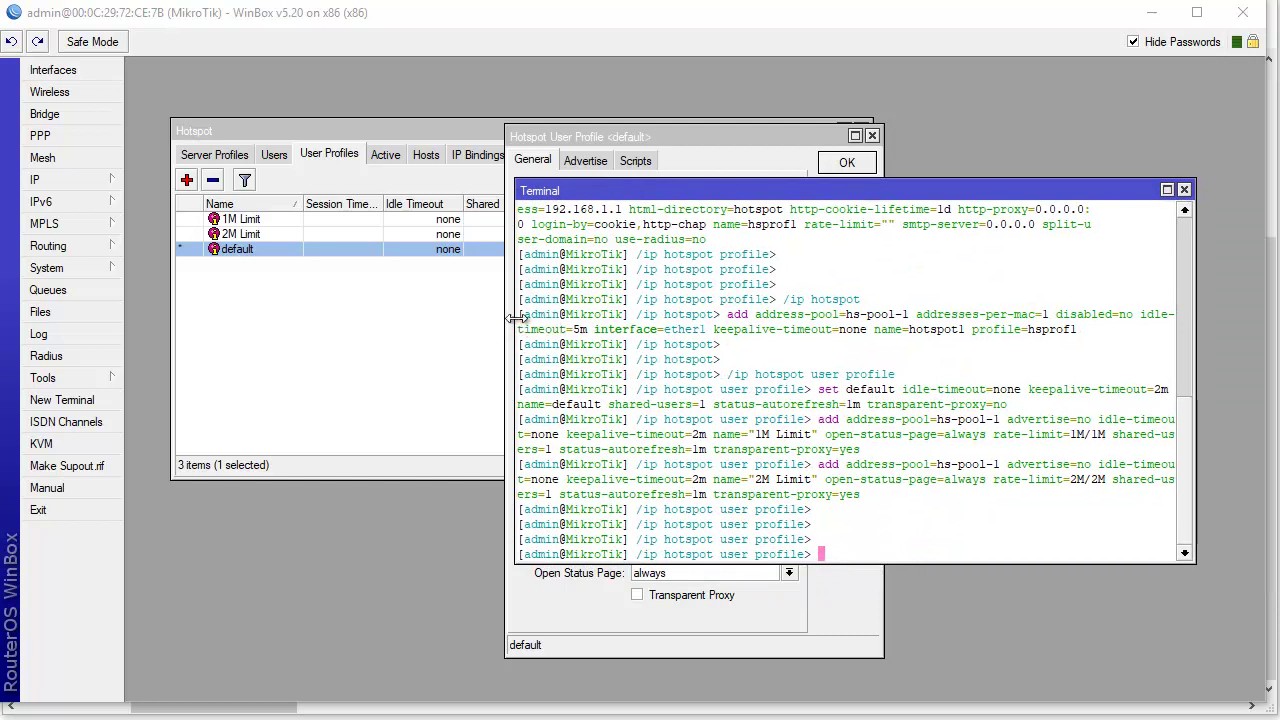
{"action": "left_click_drag", "start_coordinate": [515, 318], "coordinate": [423, 318]}
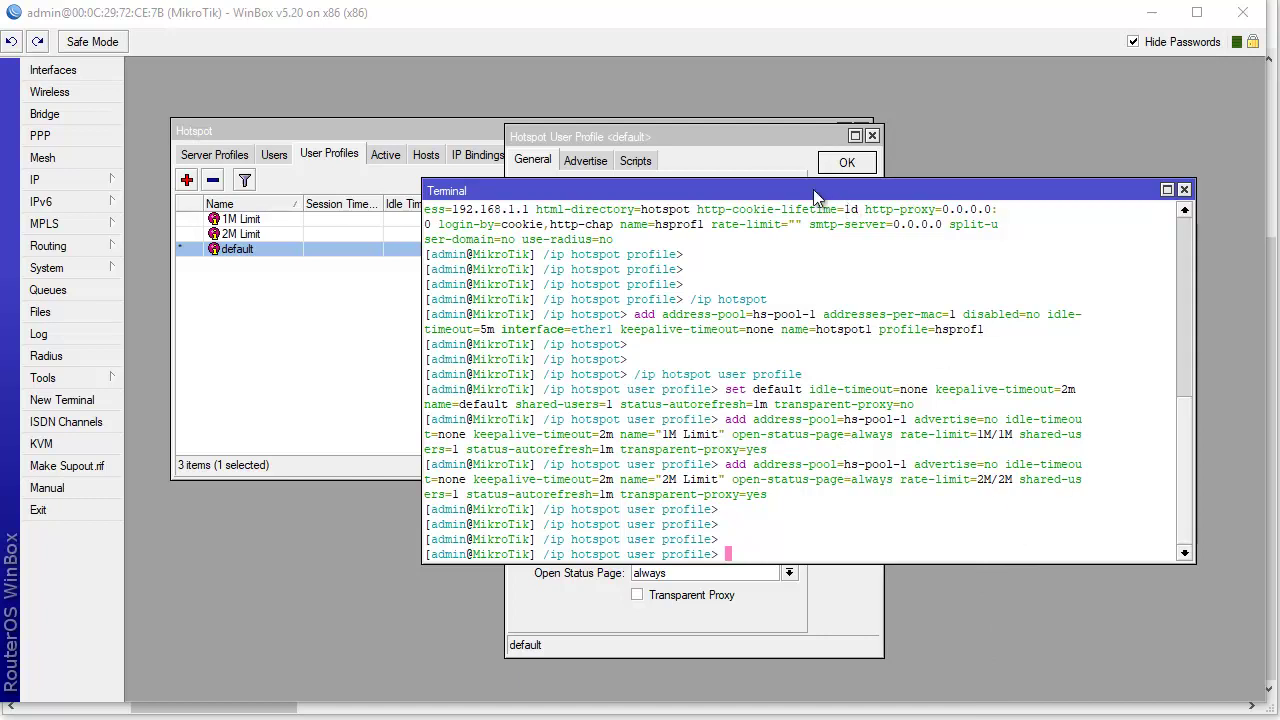
{"action": "left_click_drag", "start_coordinate": [813, 189], "coordinate": [877, 196]}
{"action": "left_click", "coordinate": [280, 218]}
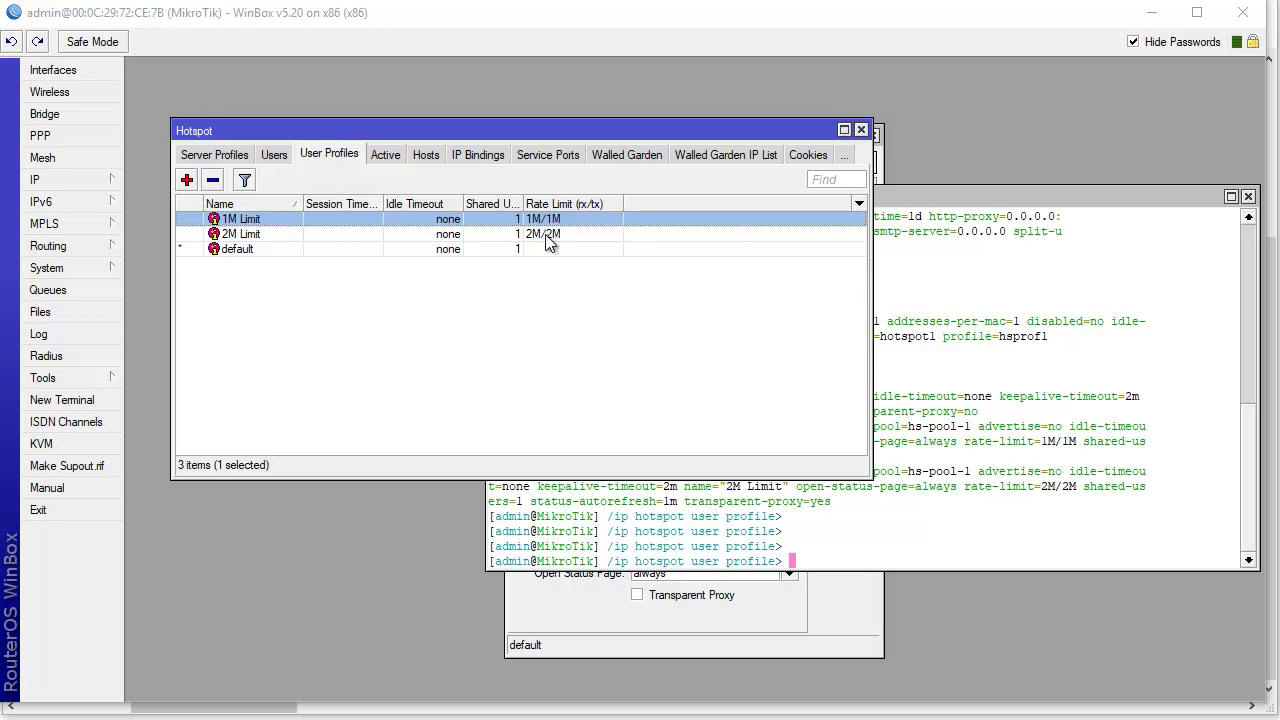
- Switch the Hotspot window to the Users list, which is still empty
{"action": "left_click", "coordinate": [276, 154]}
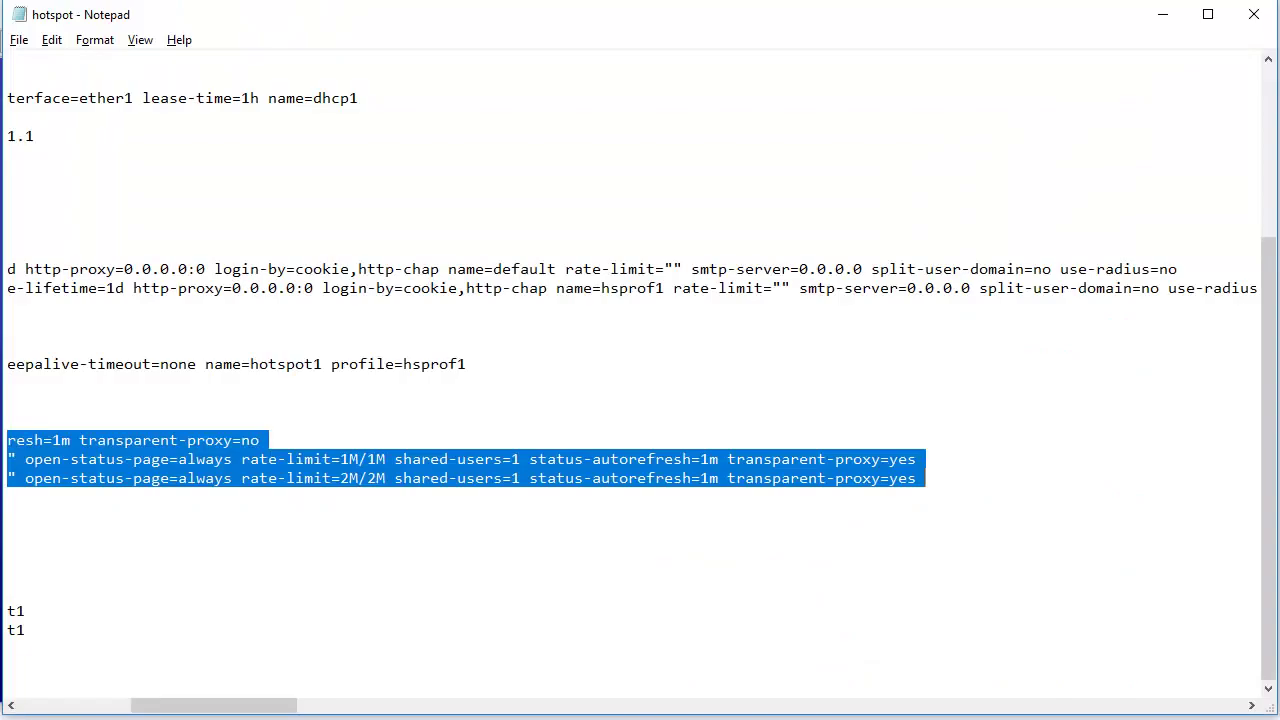
- Copy the script's three /ip hotspot user add lines
{"action": "left_click_drag", "start_coordinate": [240, 703], "coordinate": [96, 703]}
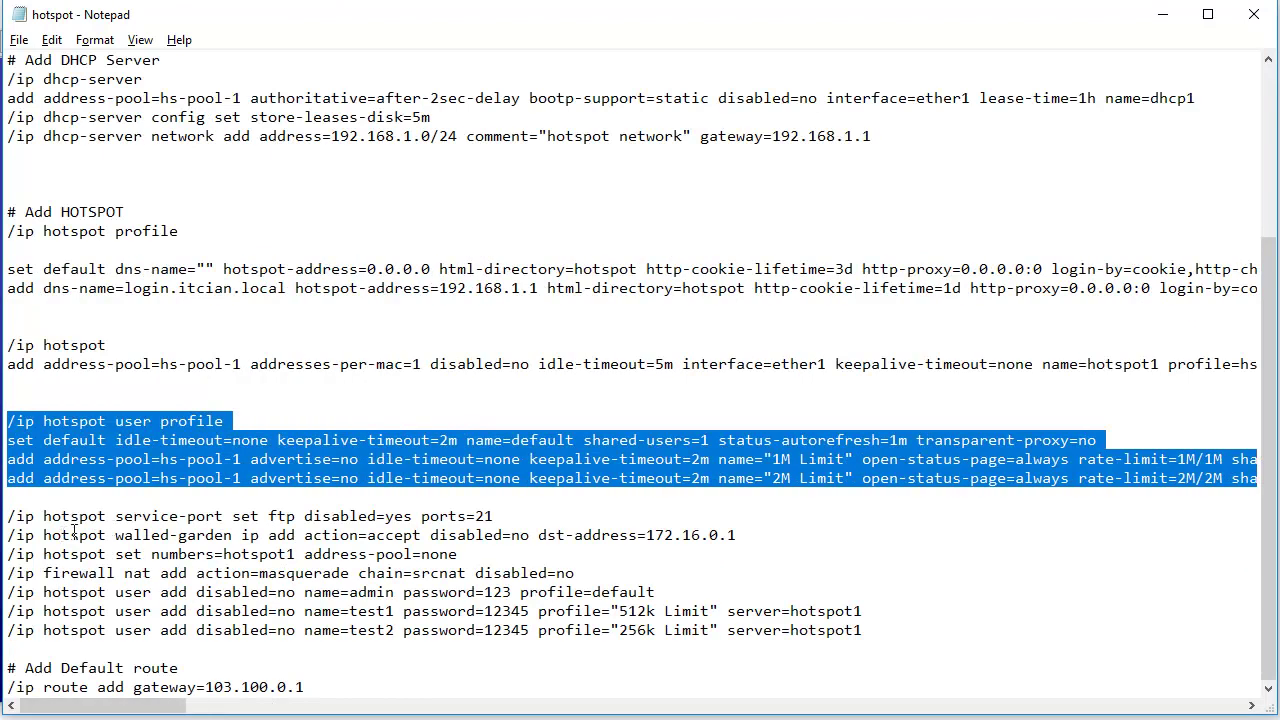
{"action": "left_click", "coordinate": [132, 613]}
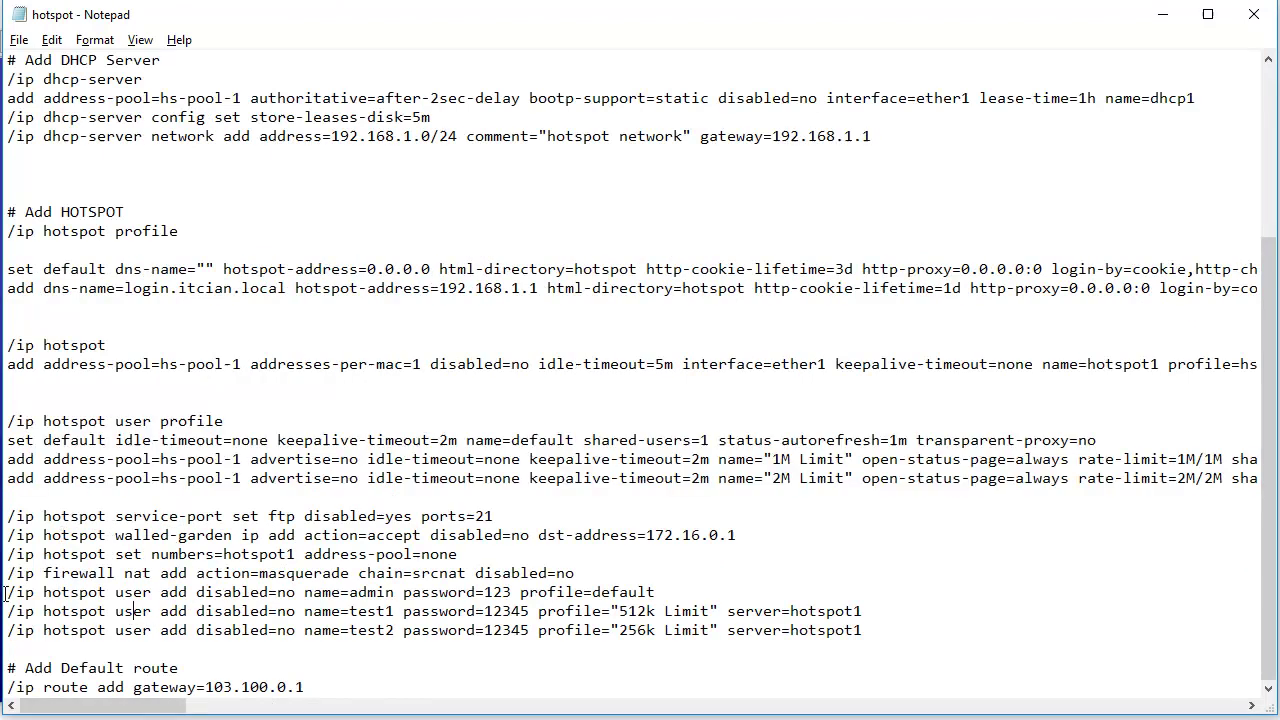
{"action": "left_click_drag", "start_coordinate": [6, 592], "coordinate": [571, 645]}
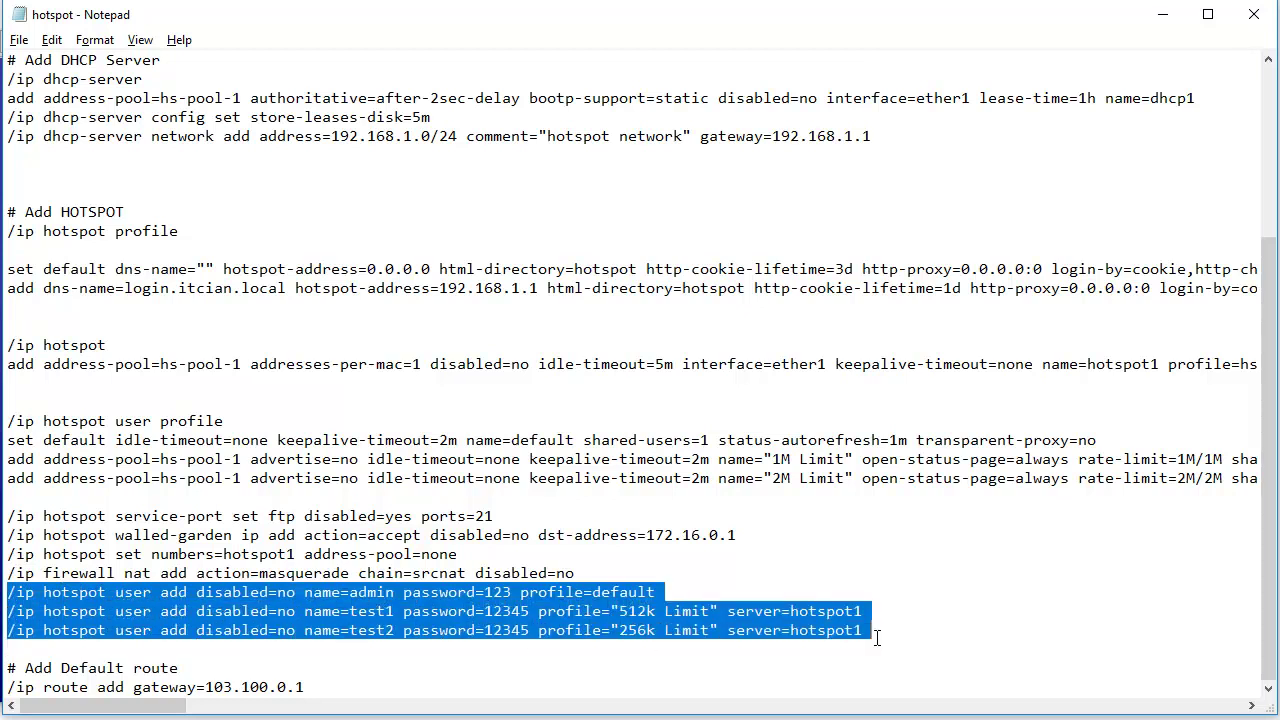
{"action": "right_click", "coordinate": [335, 597]}
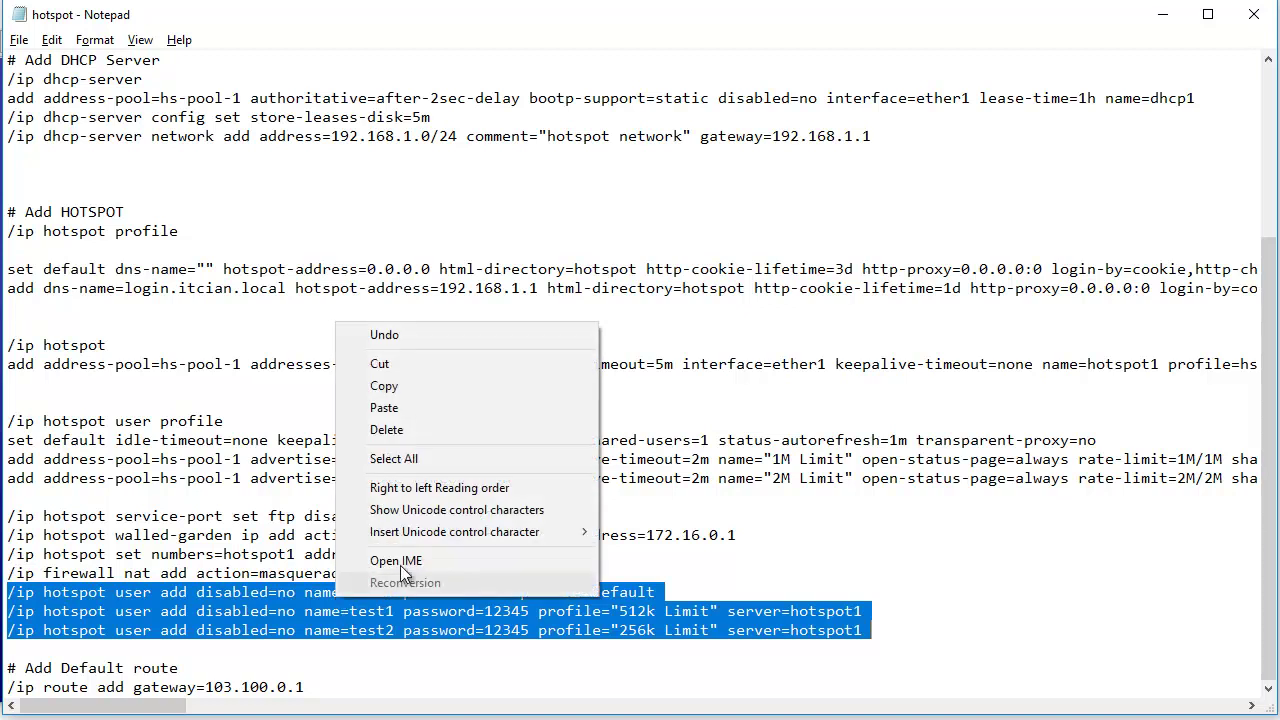
{"action": "left_click", "coordinate": [405, 403]}
- Paste and run the three hotspot user add commands in the WinBox Terminal
{"action": "key", "text": "alt+Tab"}
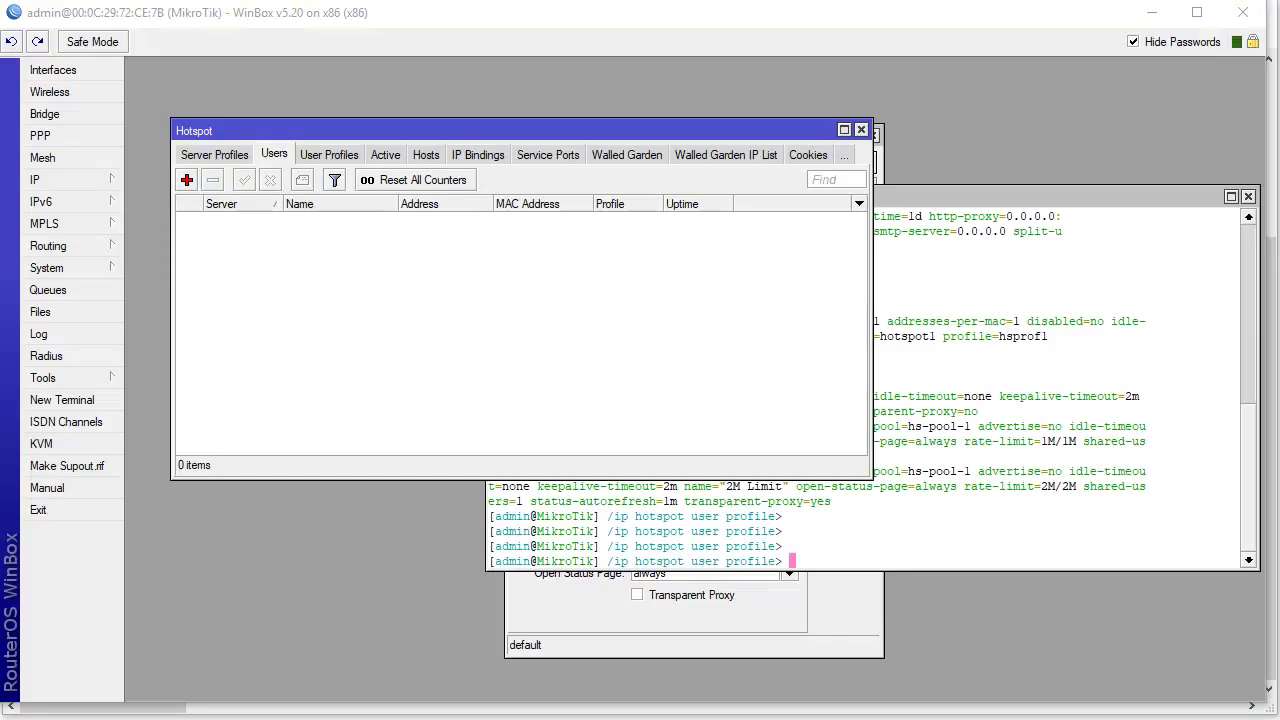
{"action": "left_click", "coordinate": [901, 514]}
{"action": "right_click", "coordinate": [903, 517]}
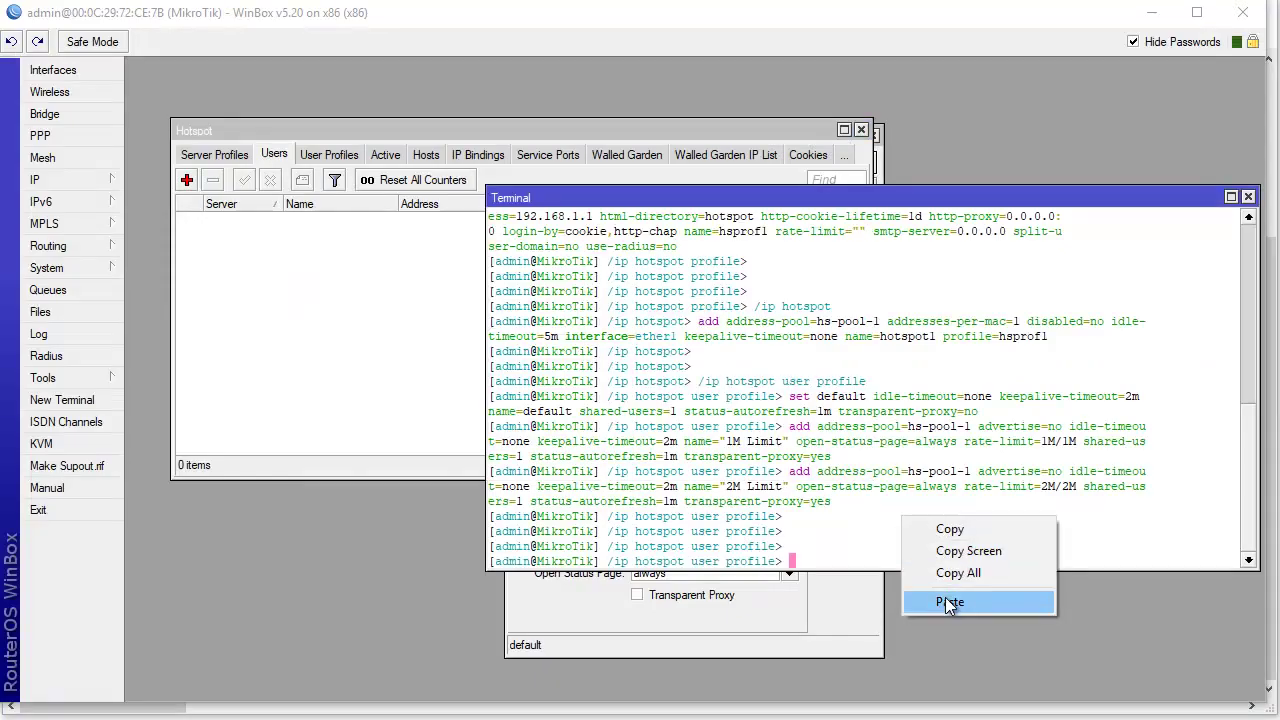
{"action": "left_click", "coordinate": [948, 601]}
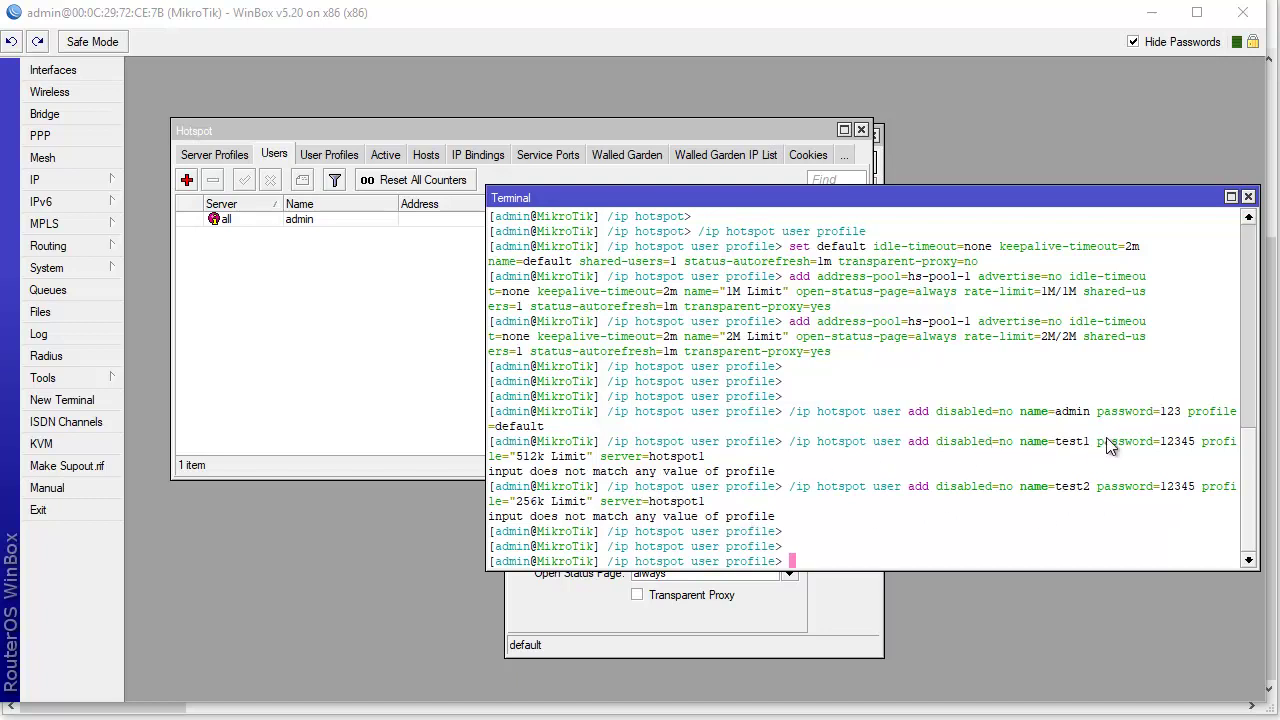
- Widen the Terminal to read the failed commands in full, then return to Notepad
{"action": "left_click_drag", "start_coordinate": [694, 205], "coordinate": [607, 213]}
{"action": "left_click_drag", "start_coordinate": [400, 404], "coordinate": [225, 407]}
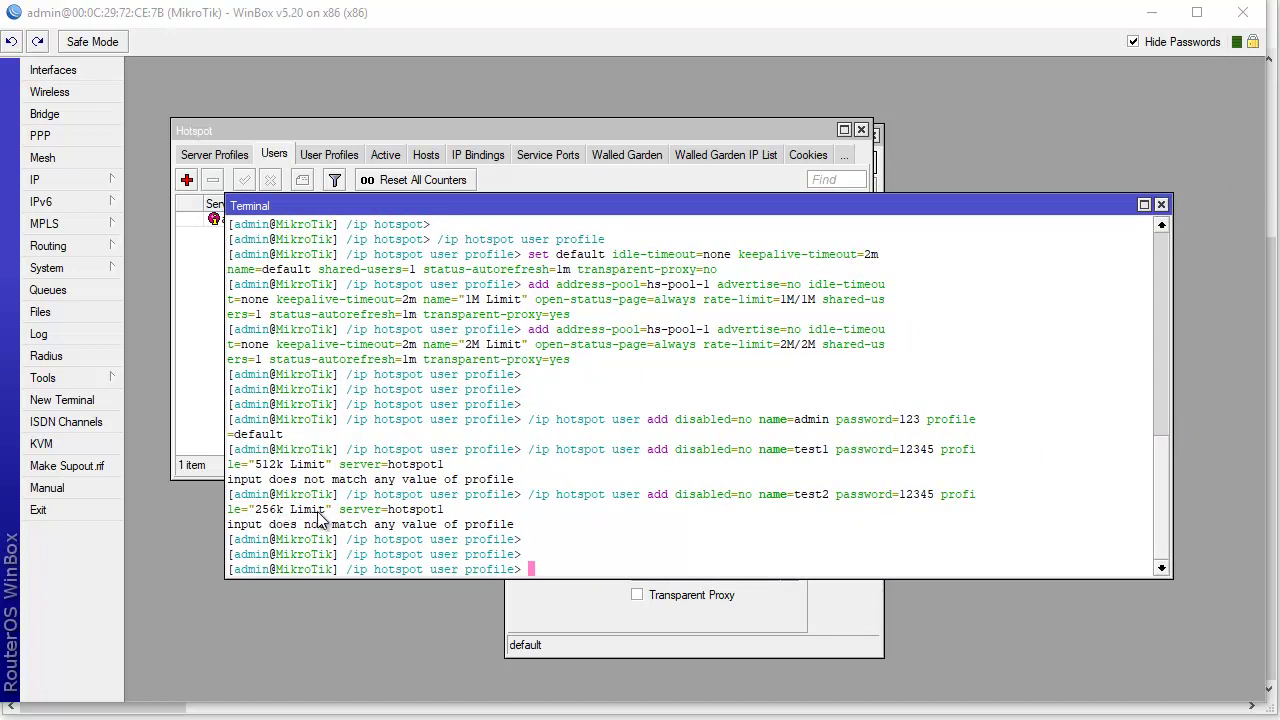
{"action": "key", "text": "alt+Tab"}
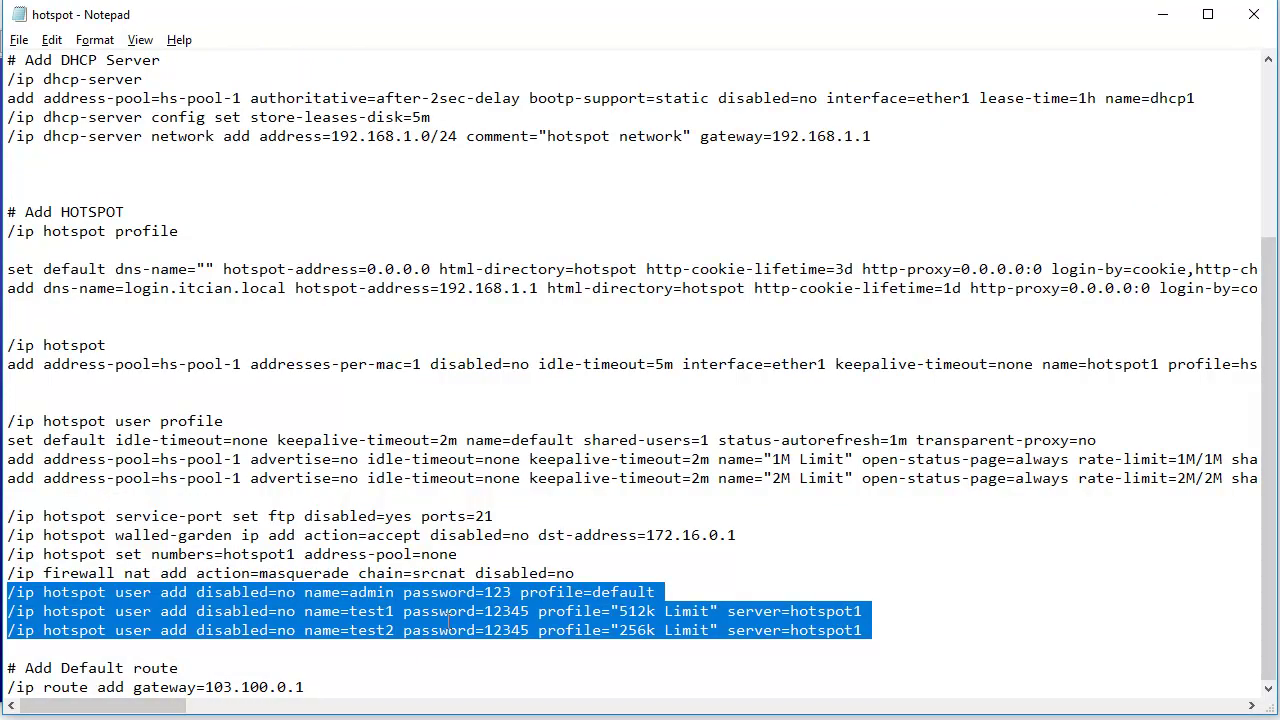
- Replace the test users' 512k Limit and 256k Limit profiles with 1M Limit and 2M Limit
{"action": "left_click", "coordinate": [691, 617]}
{"action": "left_click_drag", "start_coordinate": [620, 611], "coordinate": [706, 611]}
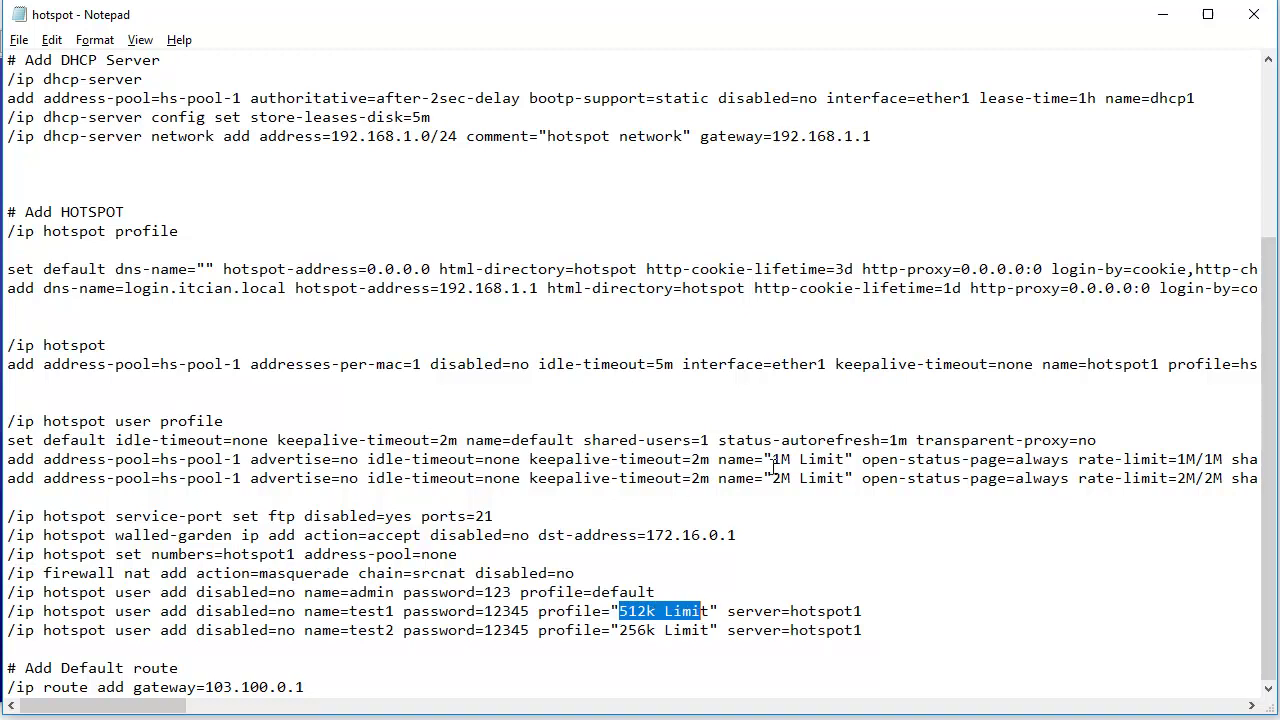
{"action": "left_click_drag", "start_coordinate": [772, 460], "coordinate": [847, 466]}
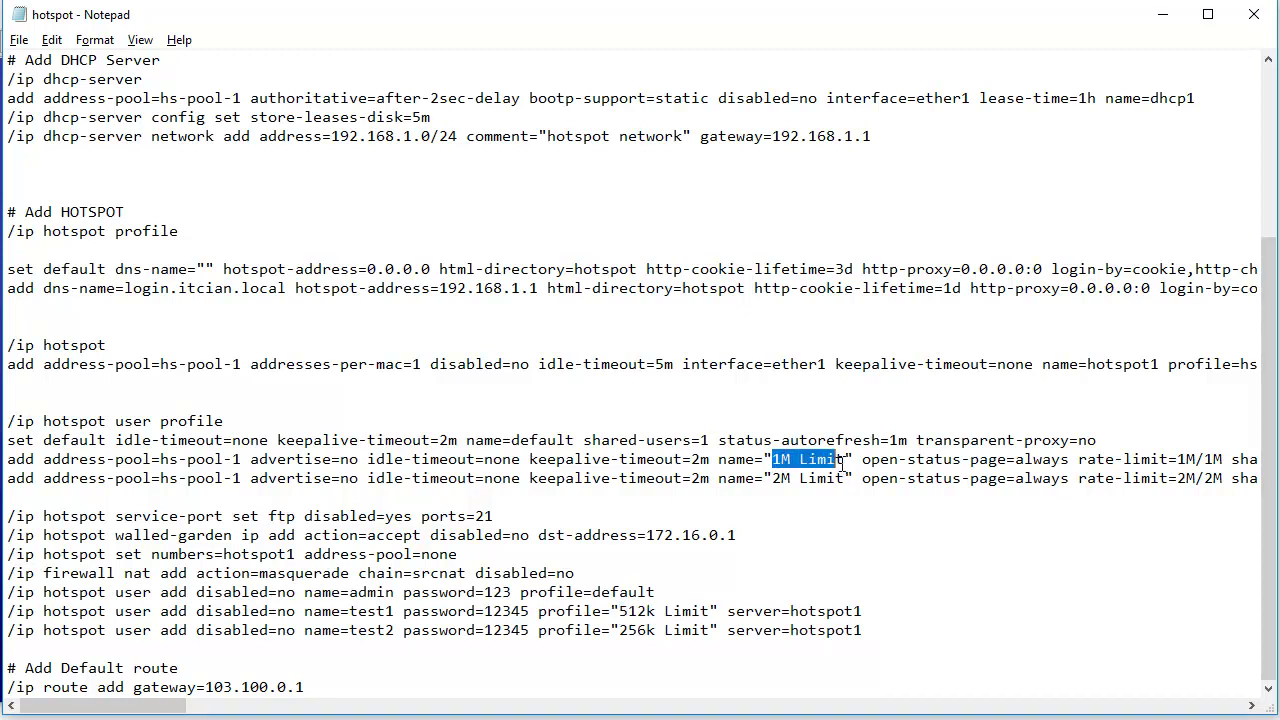
{"action": "right_click", "coordinate": [818, 452]}
{"action": "left_click", "coordinate": [863, 515]}
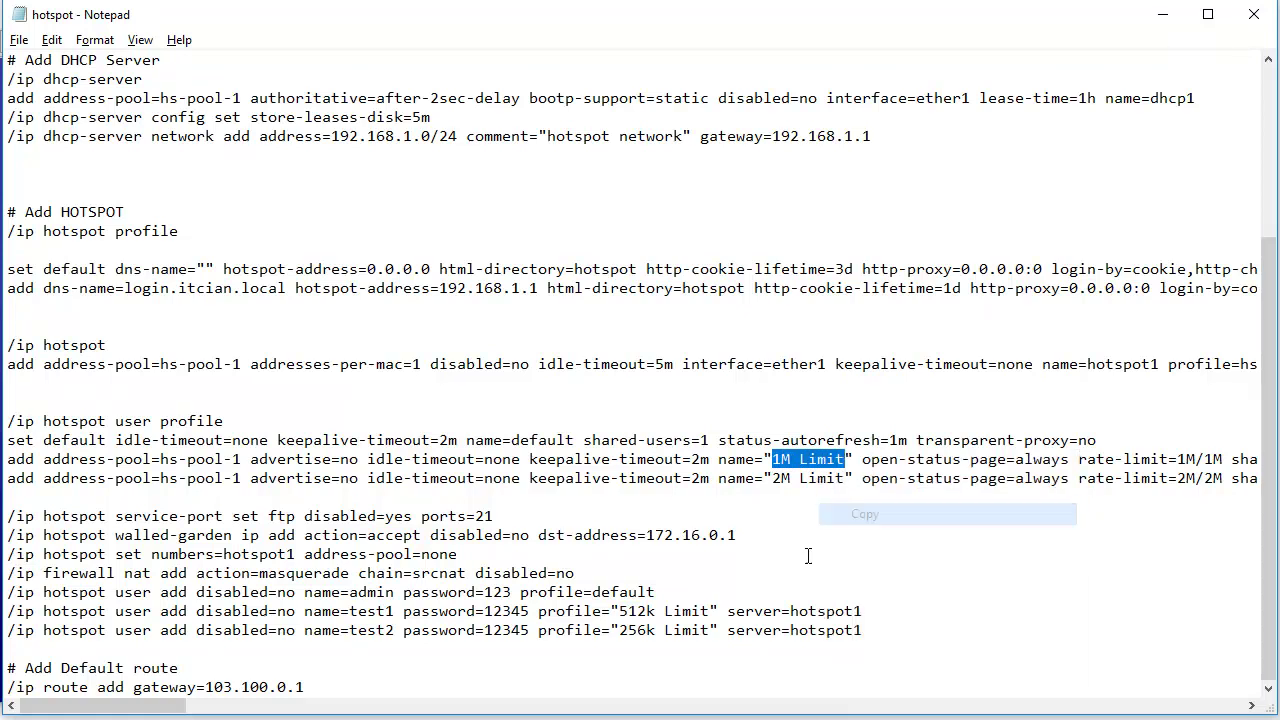
{"action": "left_click_drag", "start_coordinate": [620, 612], "coordinate": [710, 612]}
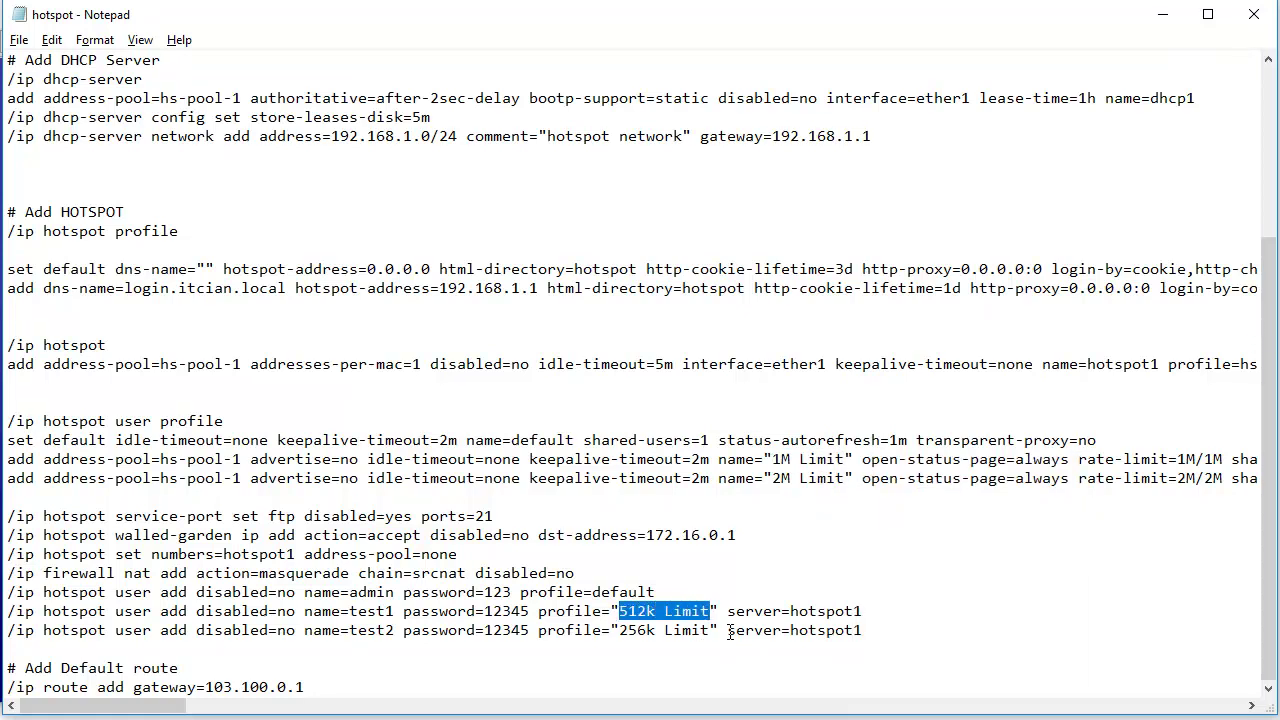
{"action": "key", "text": "ctrl+v"}
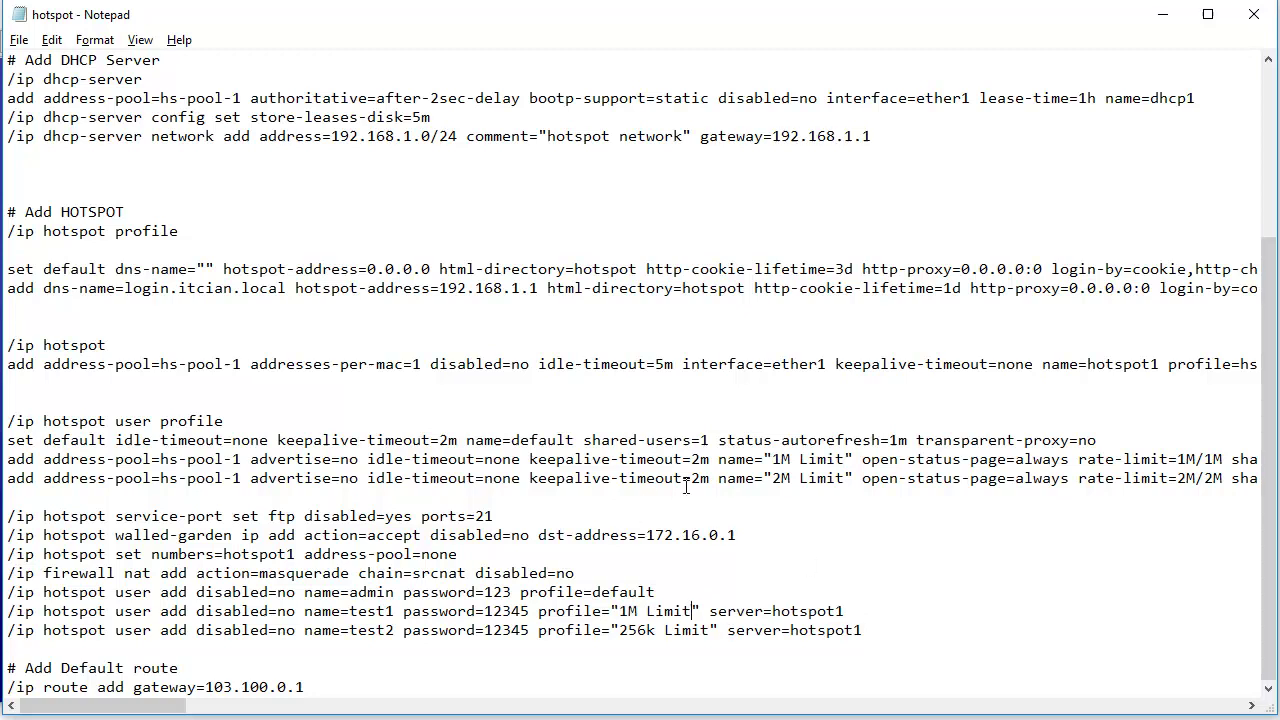
{"action": "left_click_drag", "start_coordinate": [772, 478], "coordinate": [845, 478]}
{"action": "left_click_drag", "start_coordinate": [620, 630], "coordinate": [710, 630]}
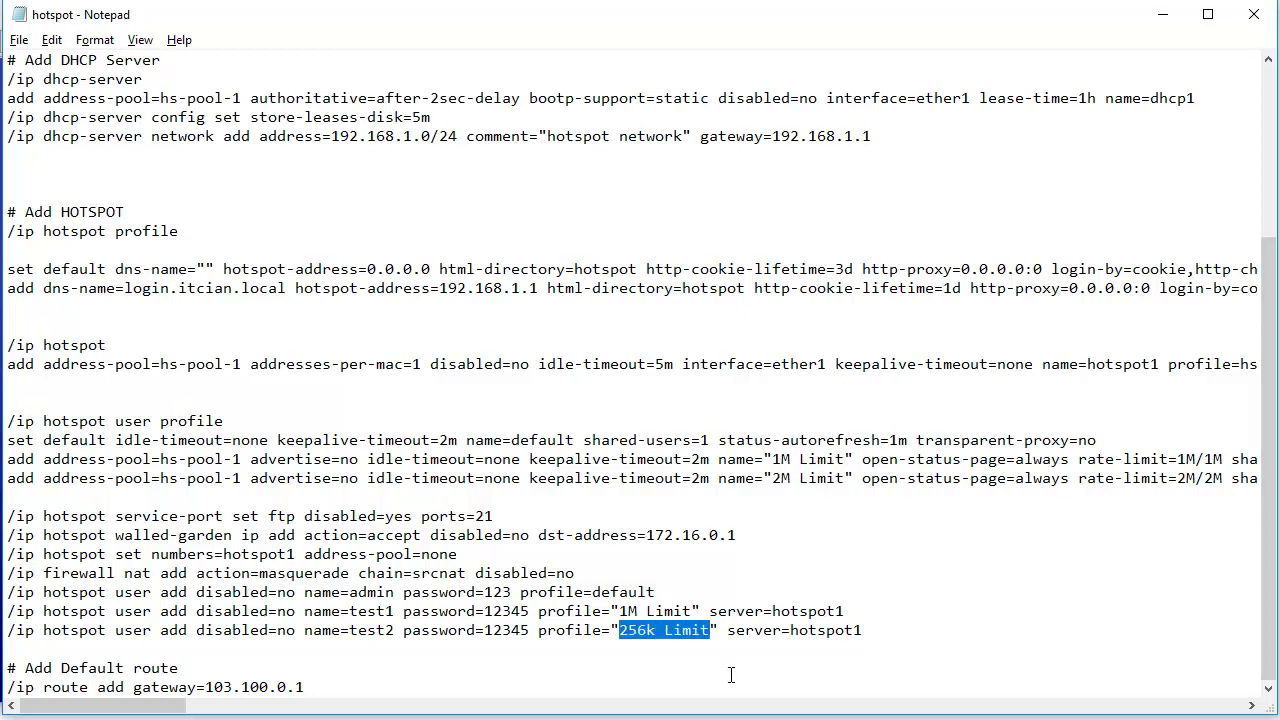
{"action": "key", "text": "ctrl+v"}
- Review the names and settings on the admin and two test user lines
{"action": "left_click_drag", "start_coordinate": [855, 630], "coordinate": [8, 595]}
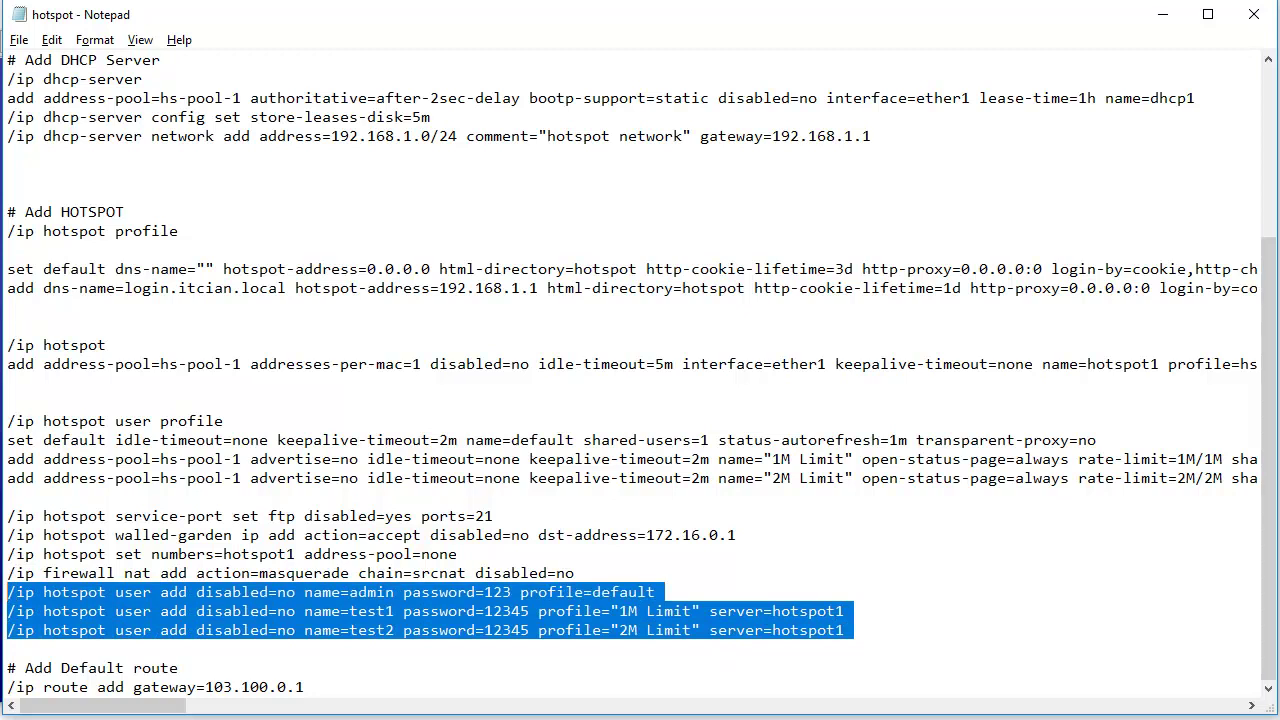
{"action": "right_click", "coordinate": [152, 630]}
{"action": "left_click", "coordinate": [200, 425]}
{"action": "double_click", "coordinate": [362, 592]}
{"action": "double_click", "coordinate": [366, 612]}
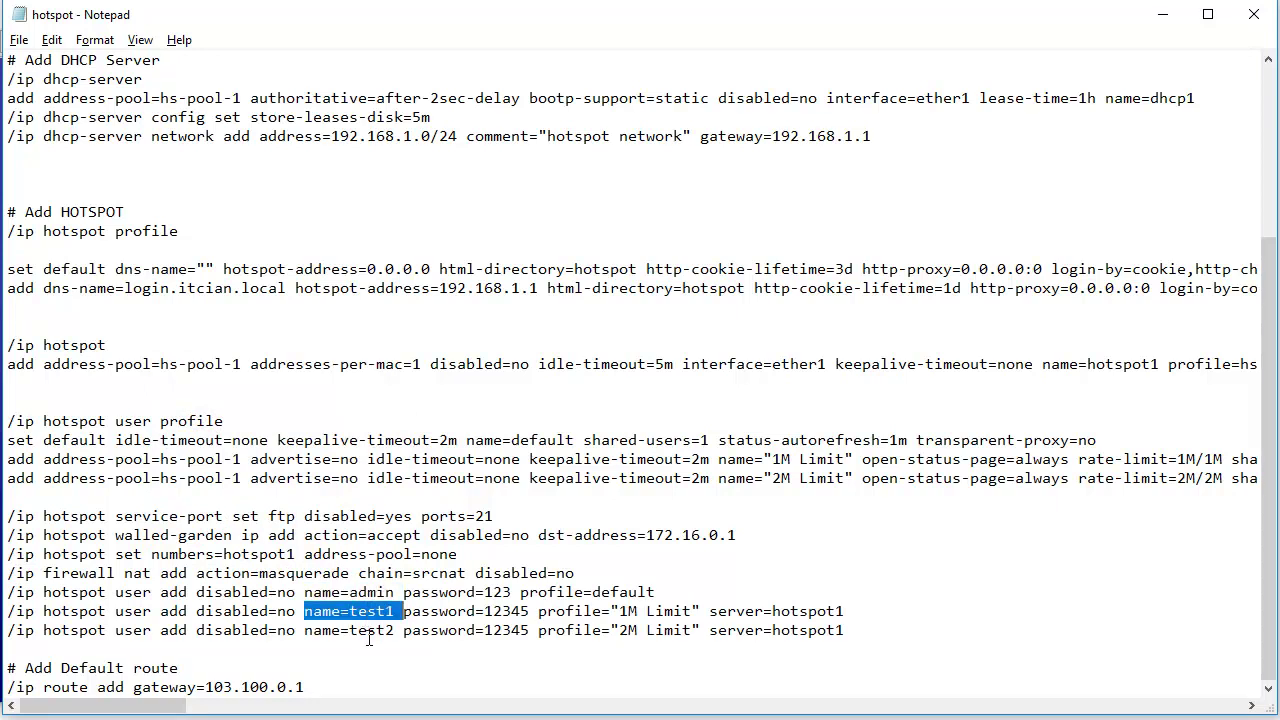
{"action": "double_click", "coordinate": [366, 631]}
{"action": "left_click_drag", "start_coordinate": [370, 592], "coordinate": [7, 592]}
{"action": "left_click", "coordinate": [668, 592]}
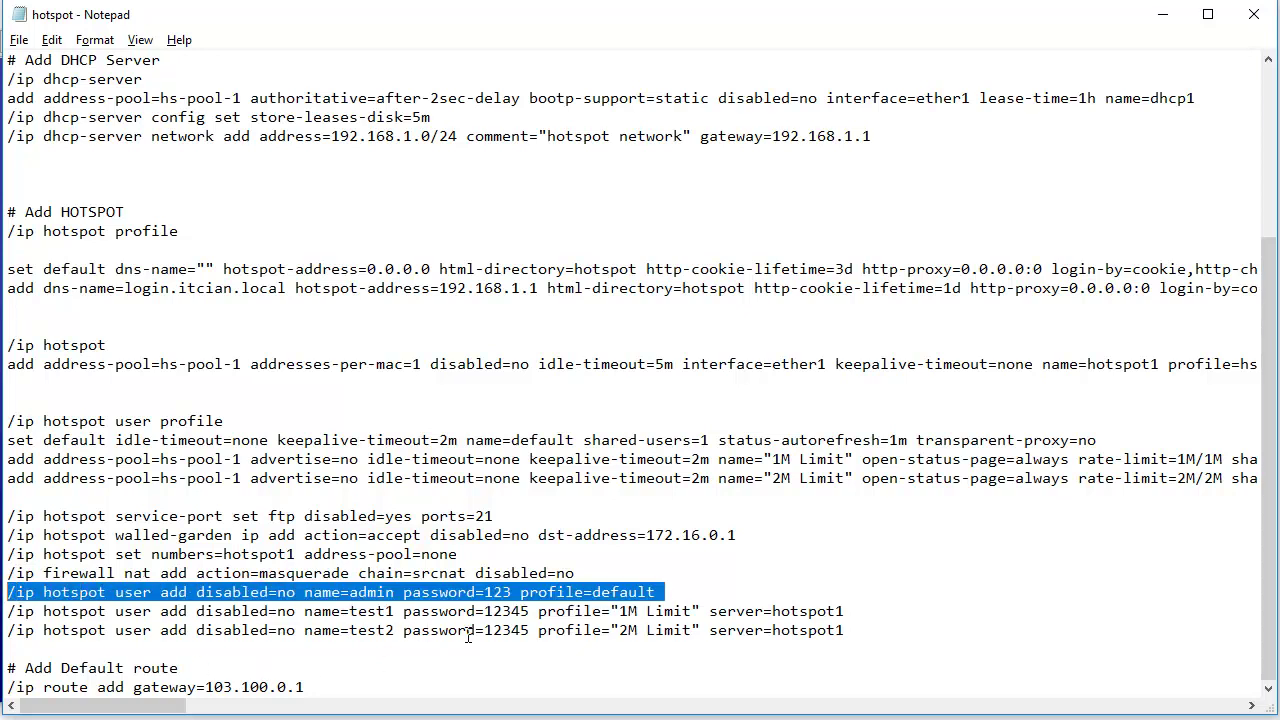
{"action": "left_click", "coordinate": [372, 611]}
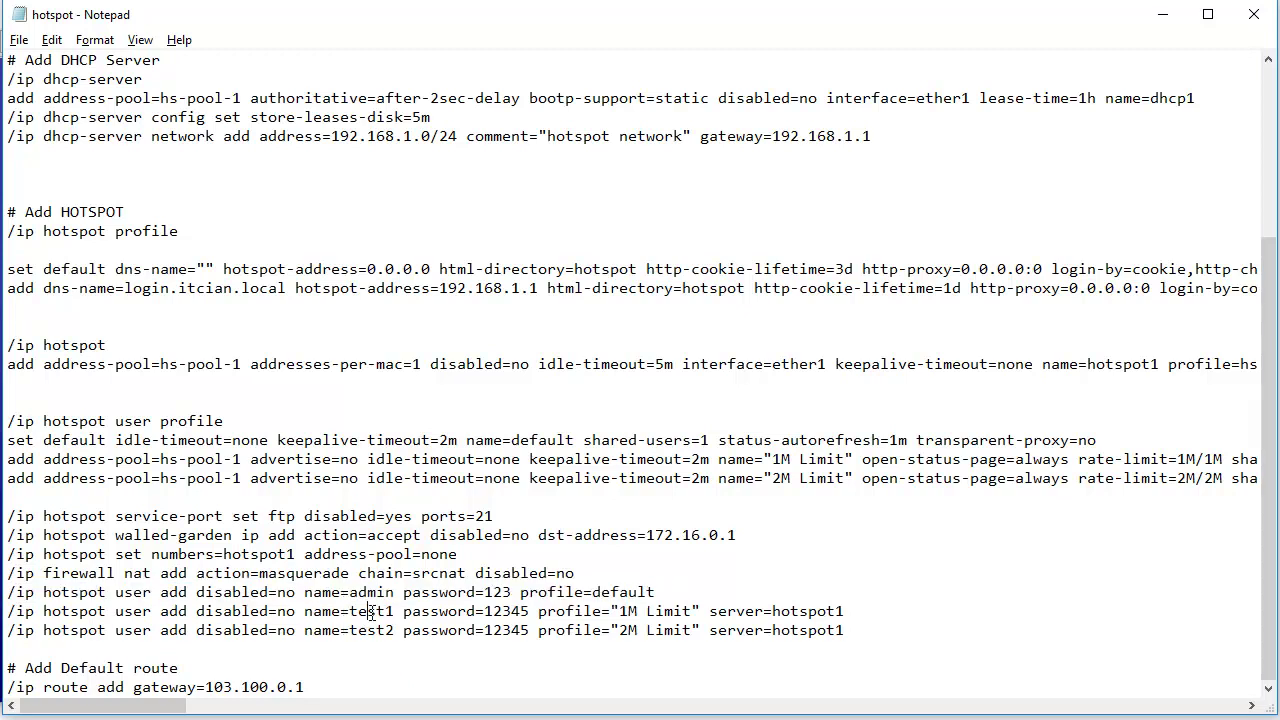
{"action": "double_click", "coordinate": [376, 630]}
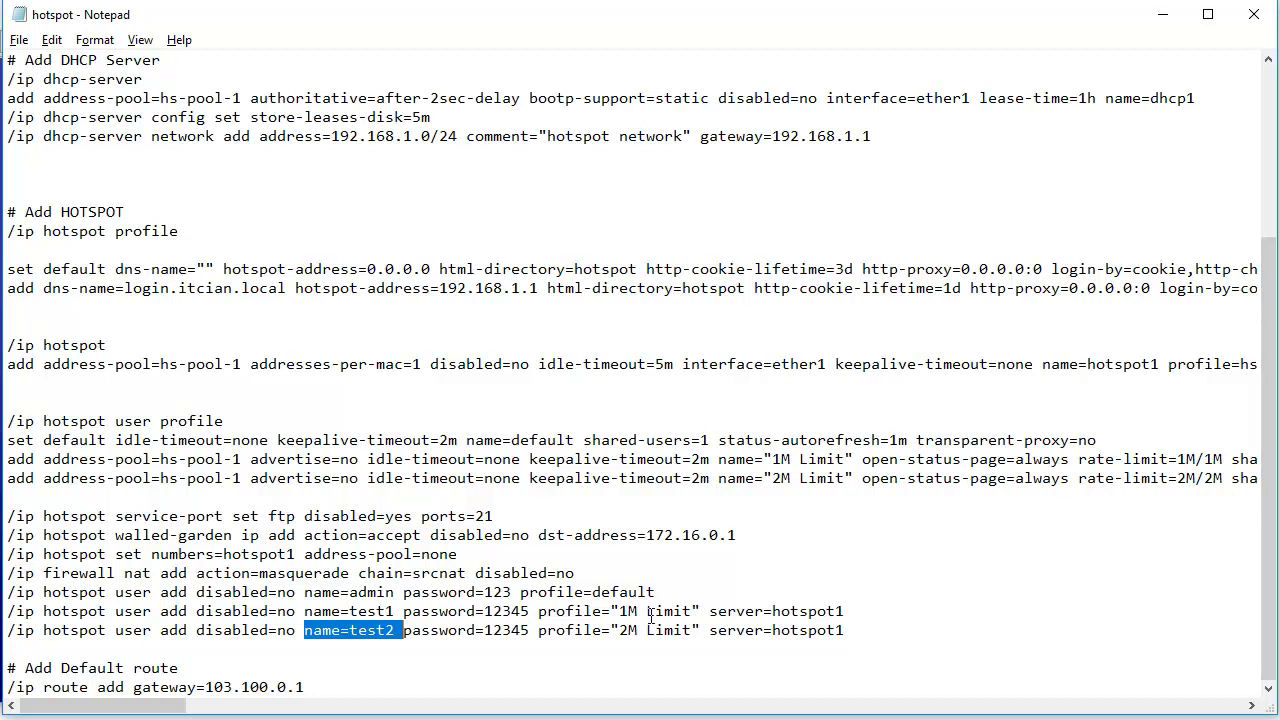
- Copy the three user-add lines to the clipboard
{"action": "left_click_drag", "start_coordinate": [628, 611], "coordinate": [682, 611]}
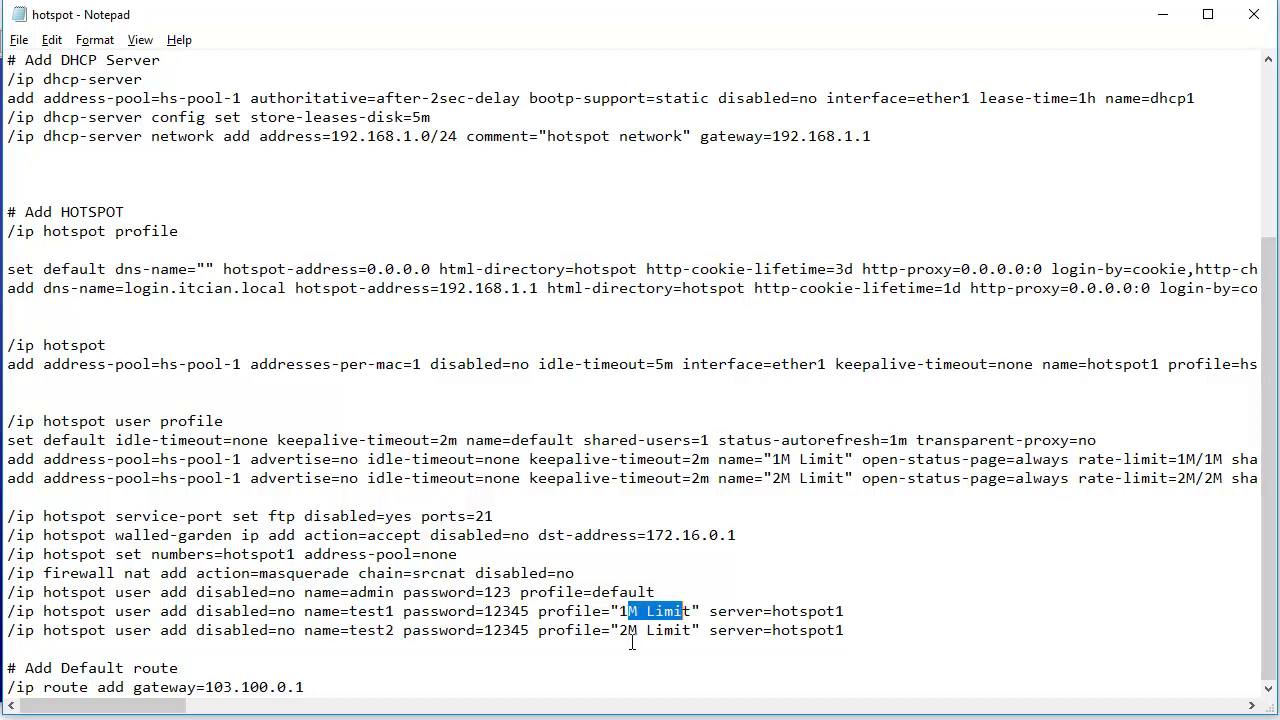
{"action": "mouse_move", "coordinate": [862, 630]}
{"action": "left_mouse_down"}
{"action": "mouse_move", "coordinate": [126, 631]}
{"action": "mouse_move", "coordinate": [6, 597]}
{"action": "mouse_move", "coordinate": [5, 575]}
{"action": "mouse_move", "coordinate": [718, 648]}
{"action": "mouse_move", "coordinate": [848, 640]}
{"action": "left_mouse_up"}
{"action": "left_click", "coordinate": [7, 592]}
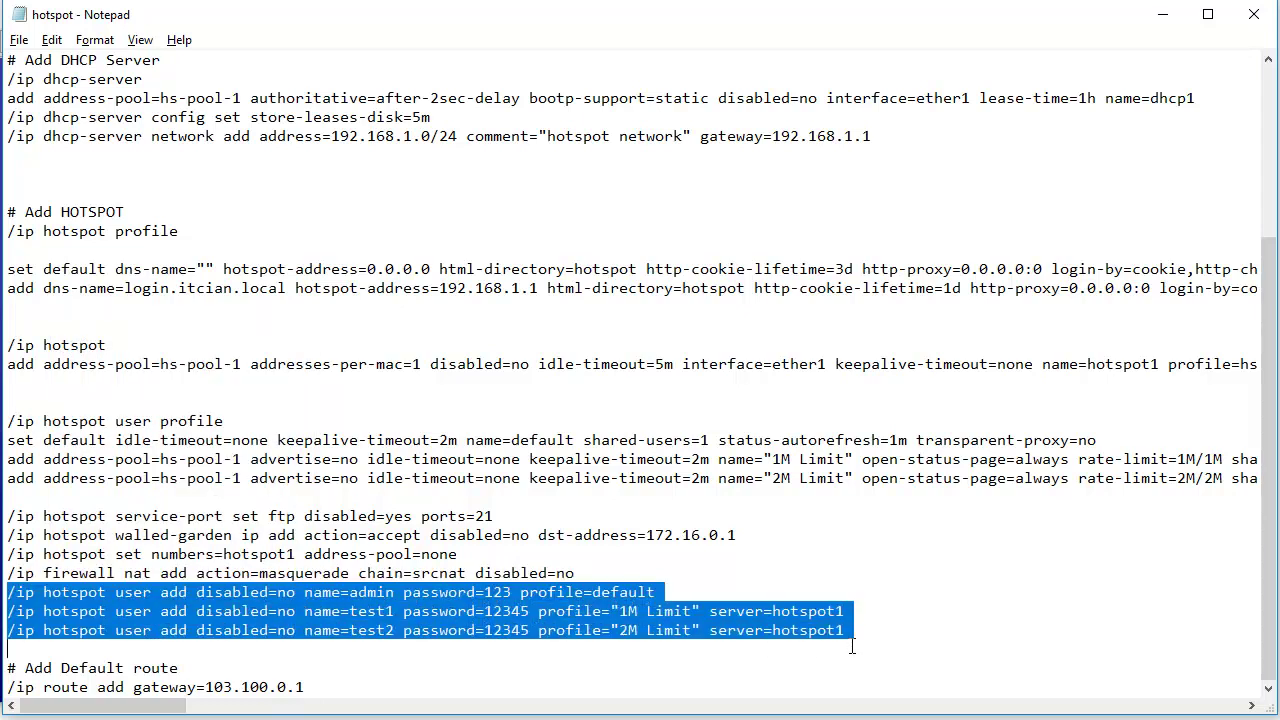
{"action": "right_click", "coordinate": [594, 630]}
{"action": "left_click", "coordinate": [657, 420]}
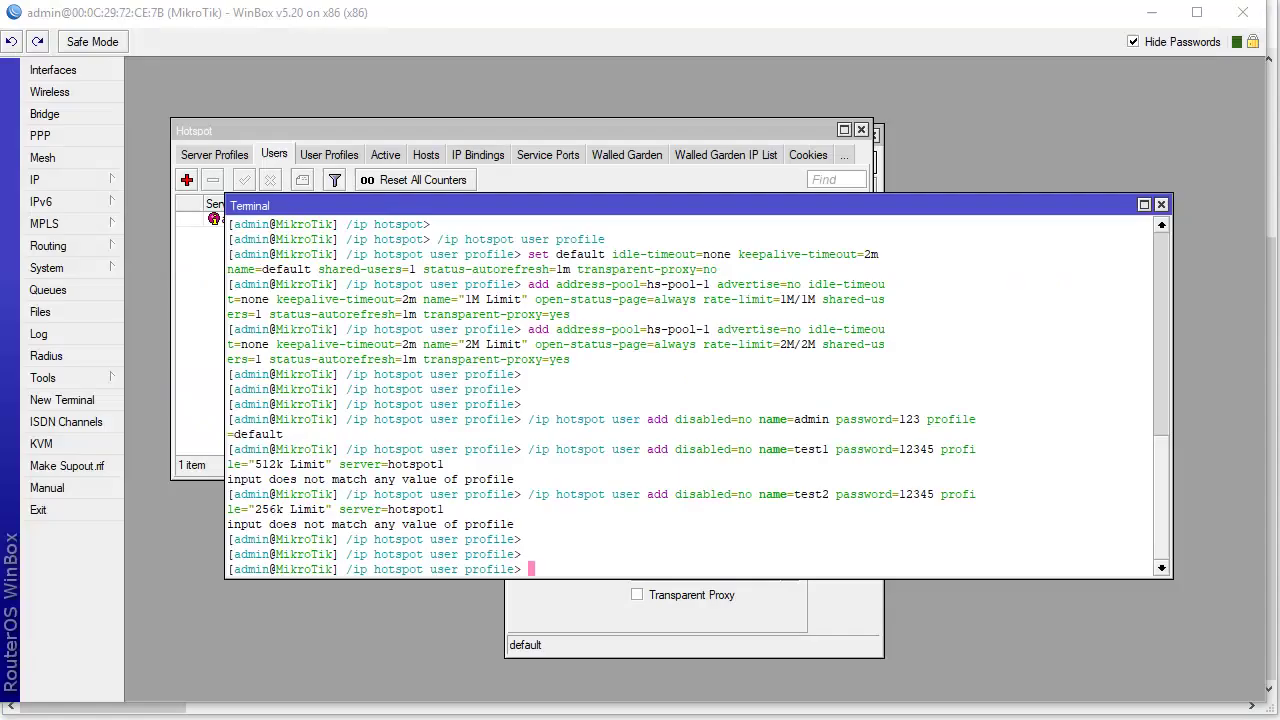
- Run the three pasted user-add commands and check the new users in the Hotspot Users list
{"action": "right_click", "coordinate": [611, 551]}
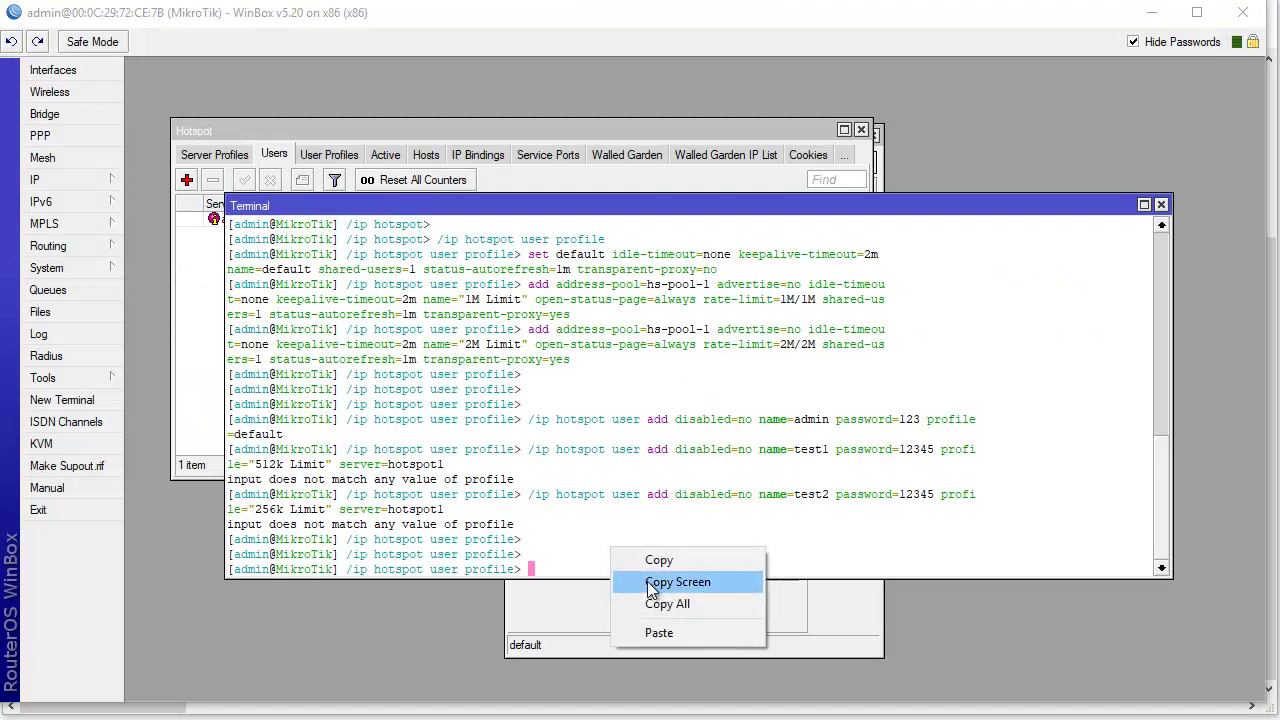
{"action": "left_click", "coordinate": [668, 634]}
{"action": "key", "text": "Return"}
{"action": "key", "text": "Return"}
{"action": "key", "text": "Return"}
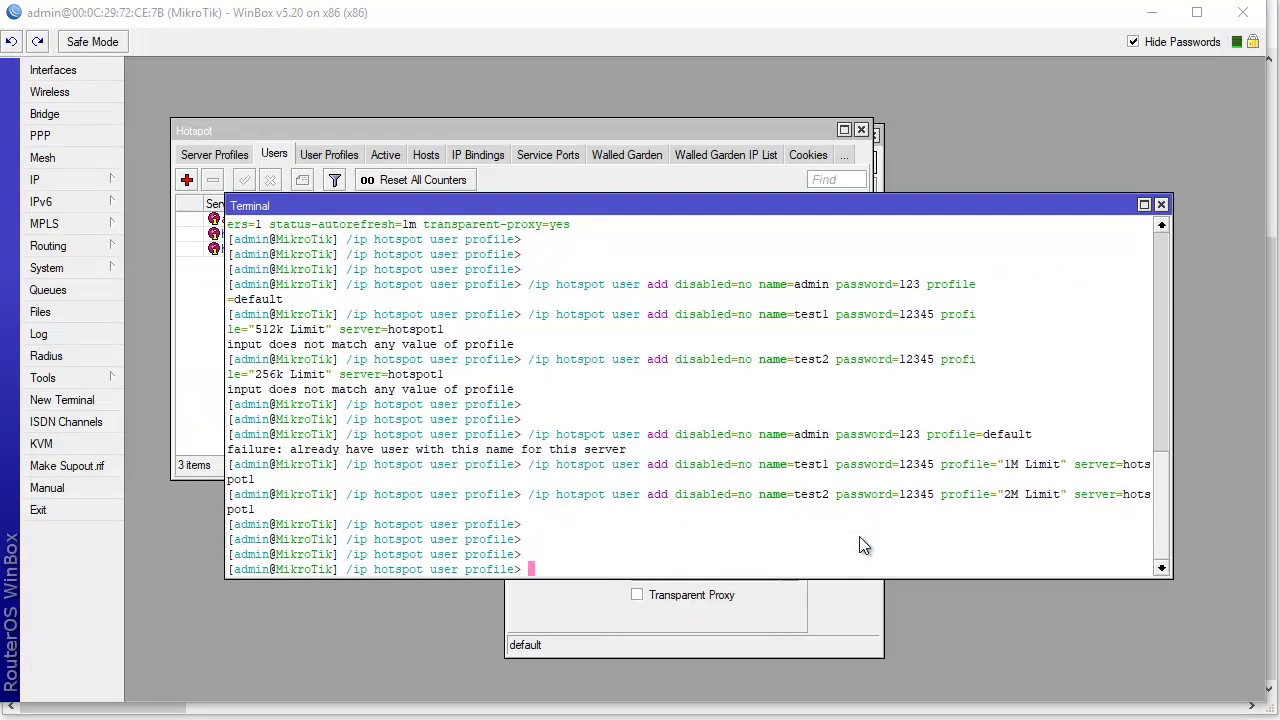
{"action": "left_click", "coordinate": [218, 396]}
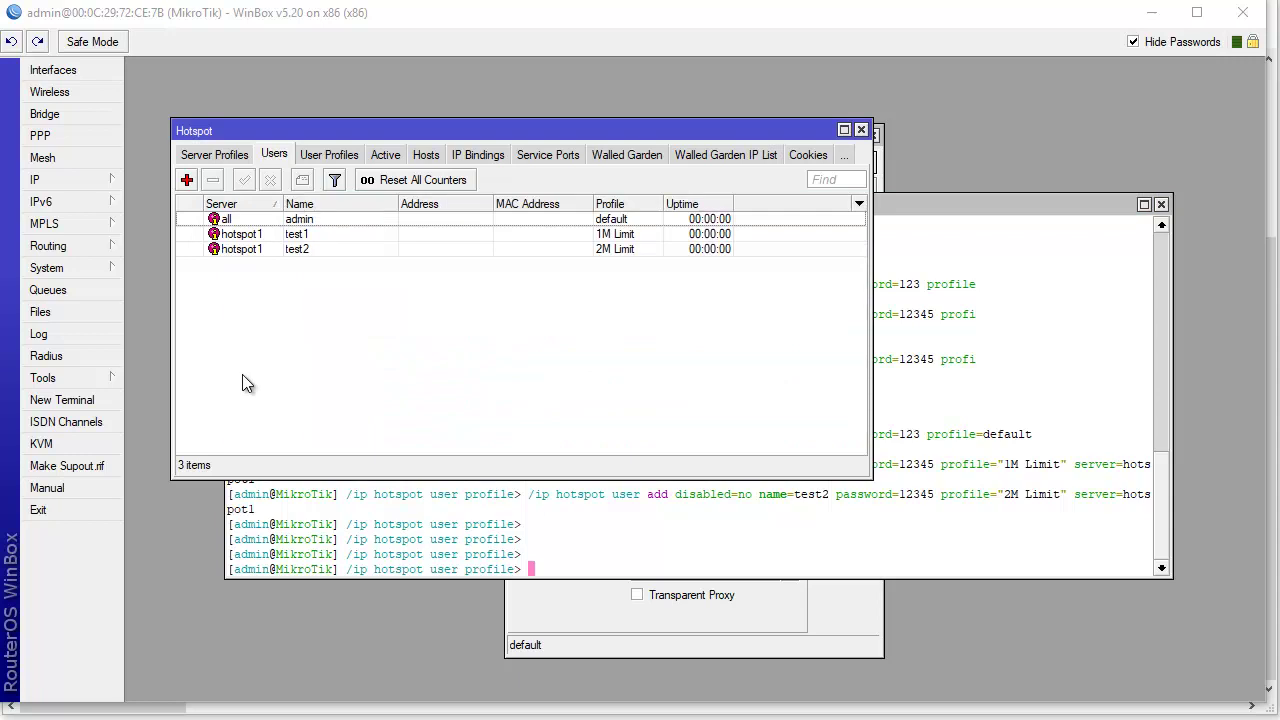
{"action": "left_click", "coordinate": [310, 220]}
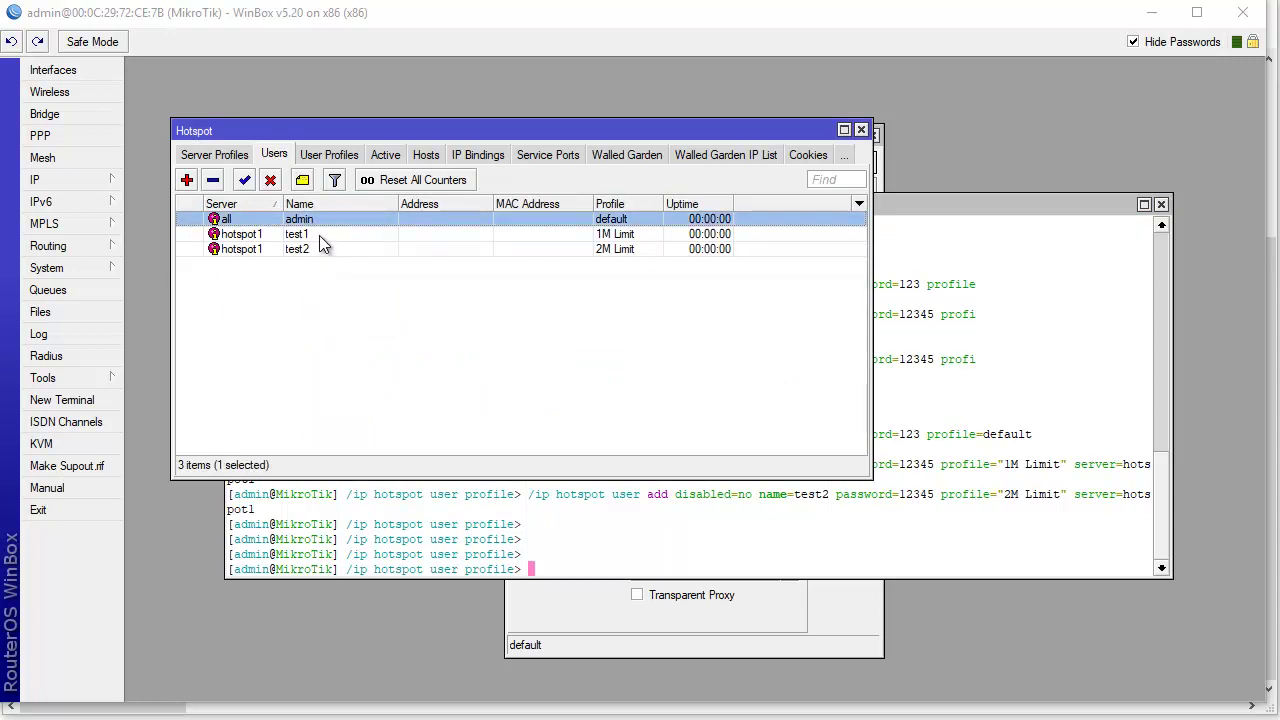
{"action": "left_click", "coordinate": [319, 237]}
{"action": "left_click", "coordinate": [314, 250]}
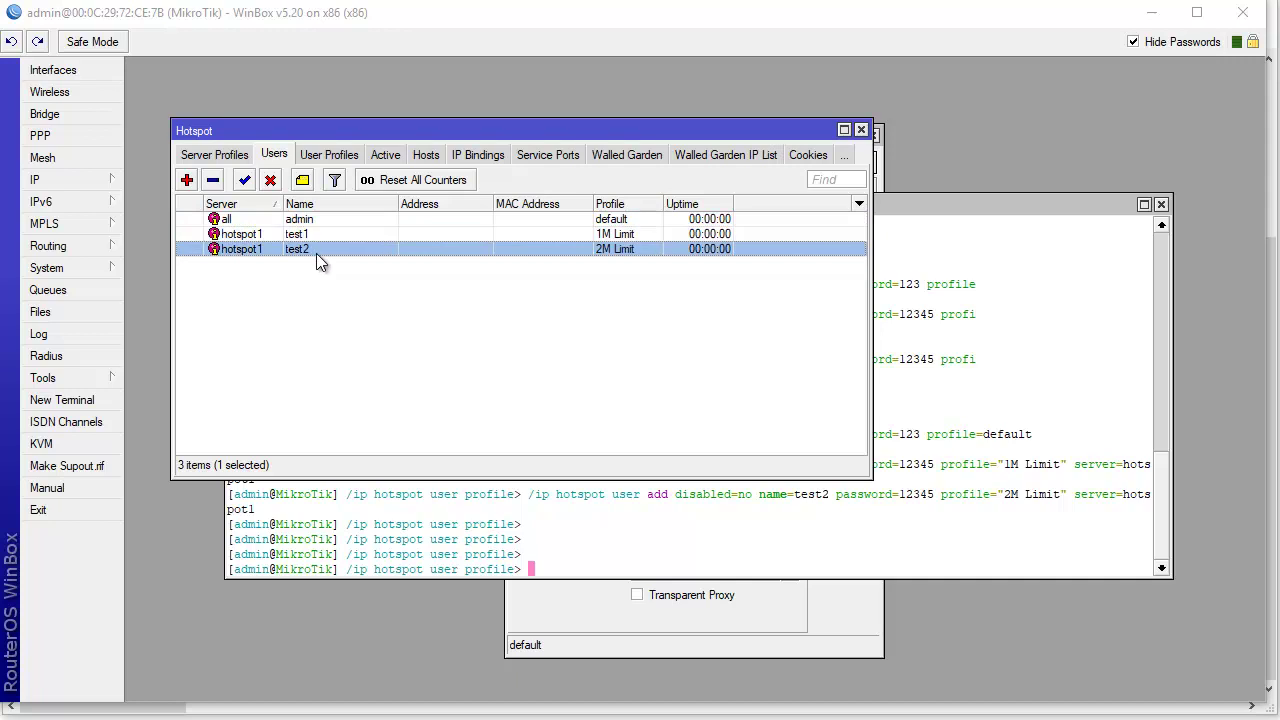
- Inspect the admin user's settings, close them unchanged, and return to the Notepad script
{"action": "left_click", "coordinate": [321, 223]}
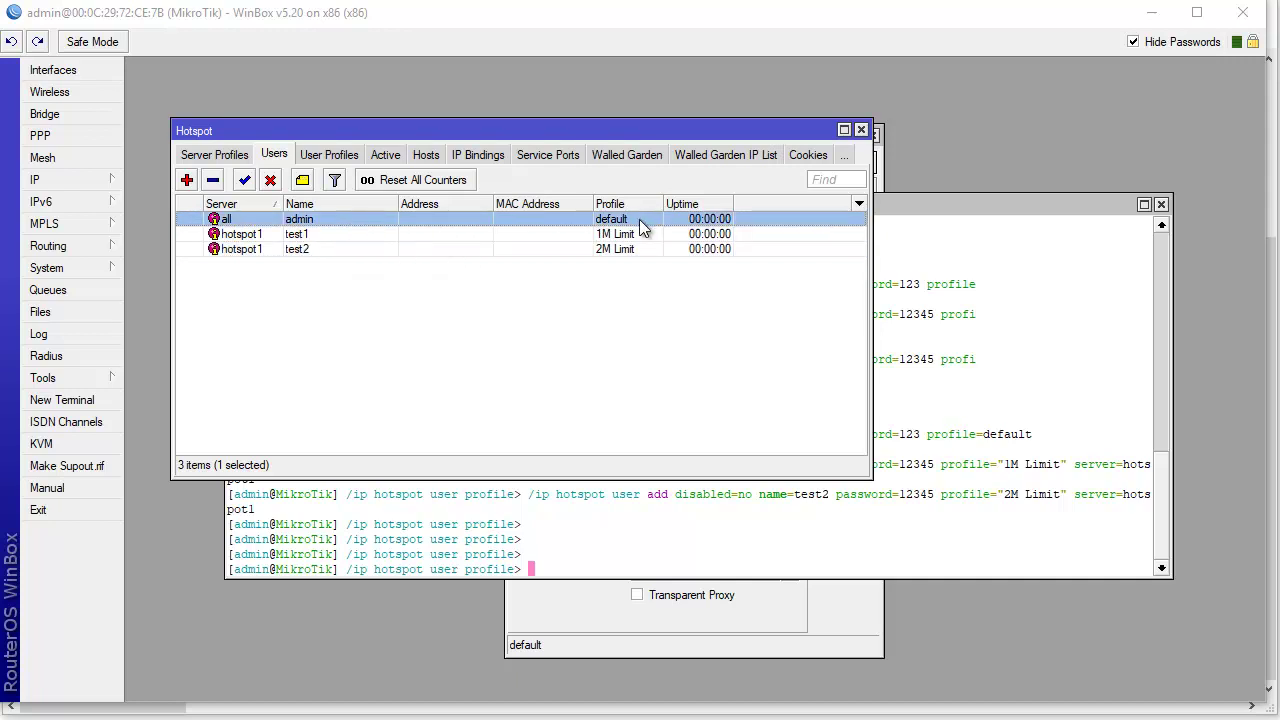
{"action": "double_click", "coordinate": [345, 219]}
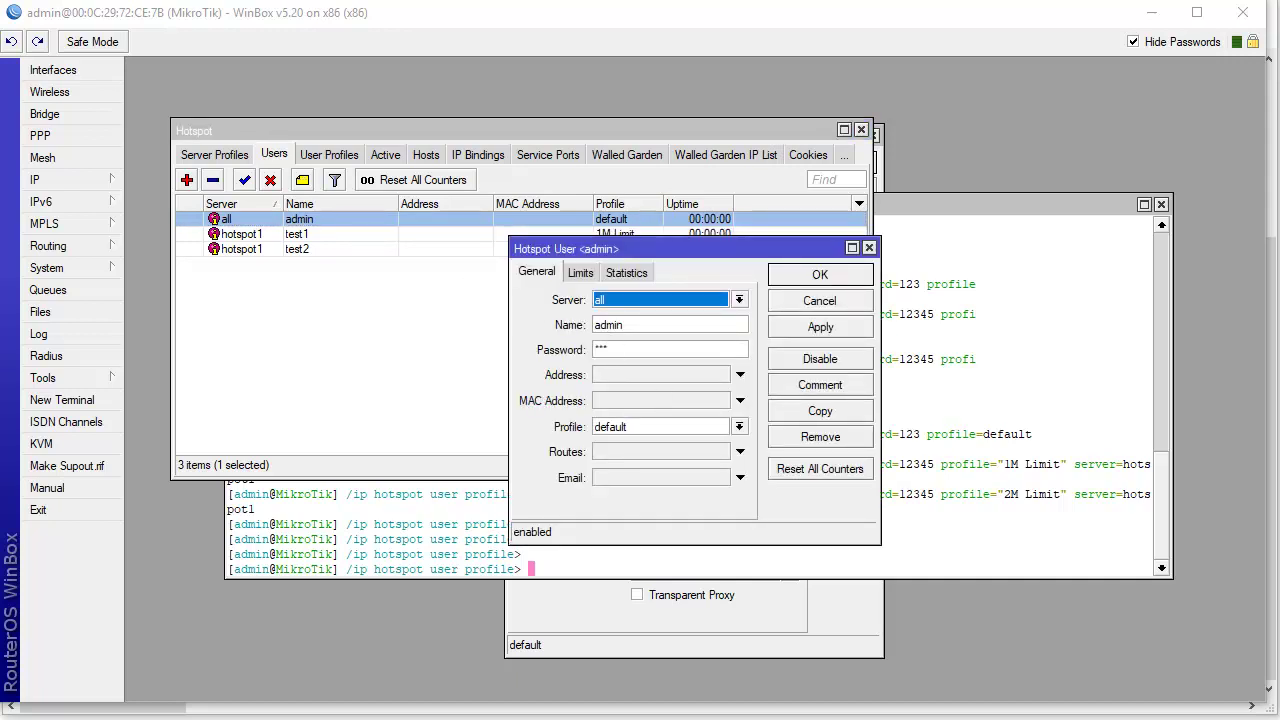
{"action": "key", "text": "alt+Tab"}
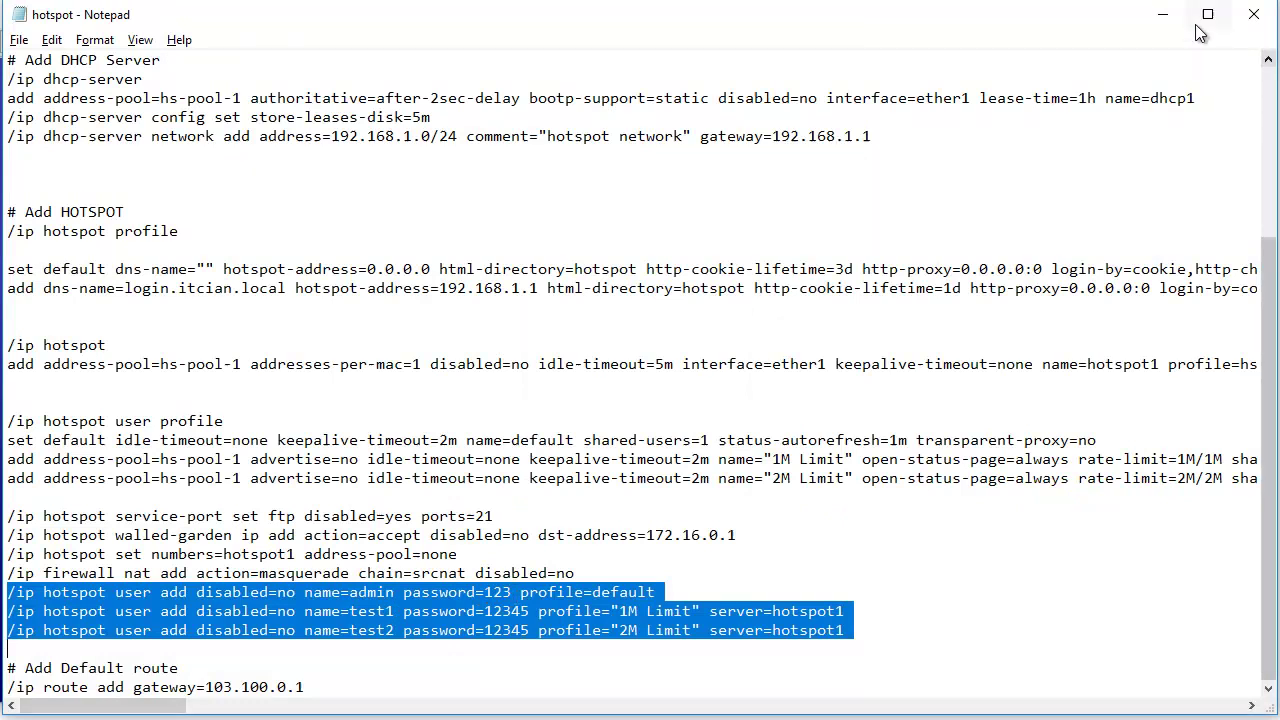
{"action": "left_click", "coordinate": [1163, 15]}
{"action": "left_click", "coordinate": [832, 305]}
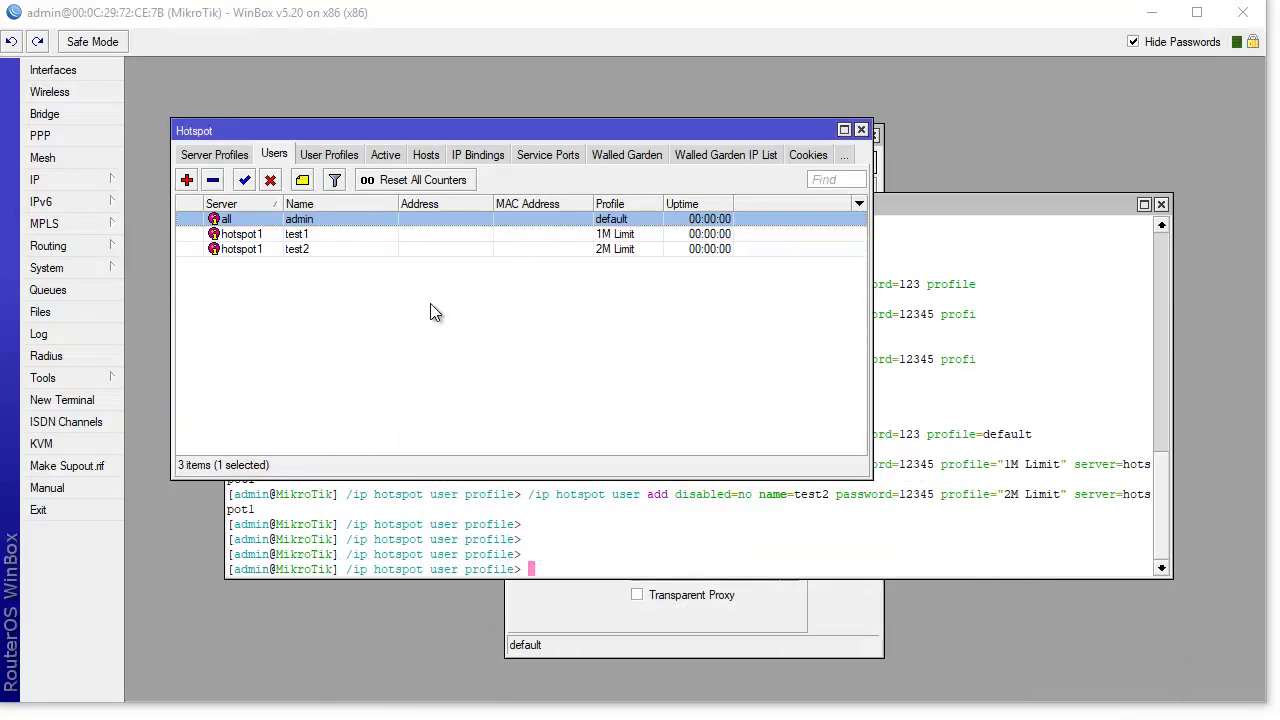
{"action": "left_click", "coordinate": [313, 239]}
{"action": "left_click", "coordinate": [321, 251]}
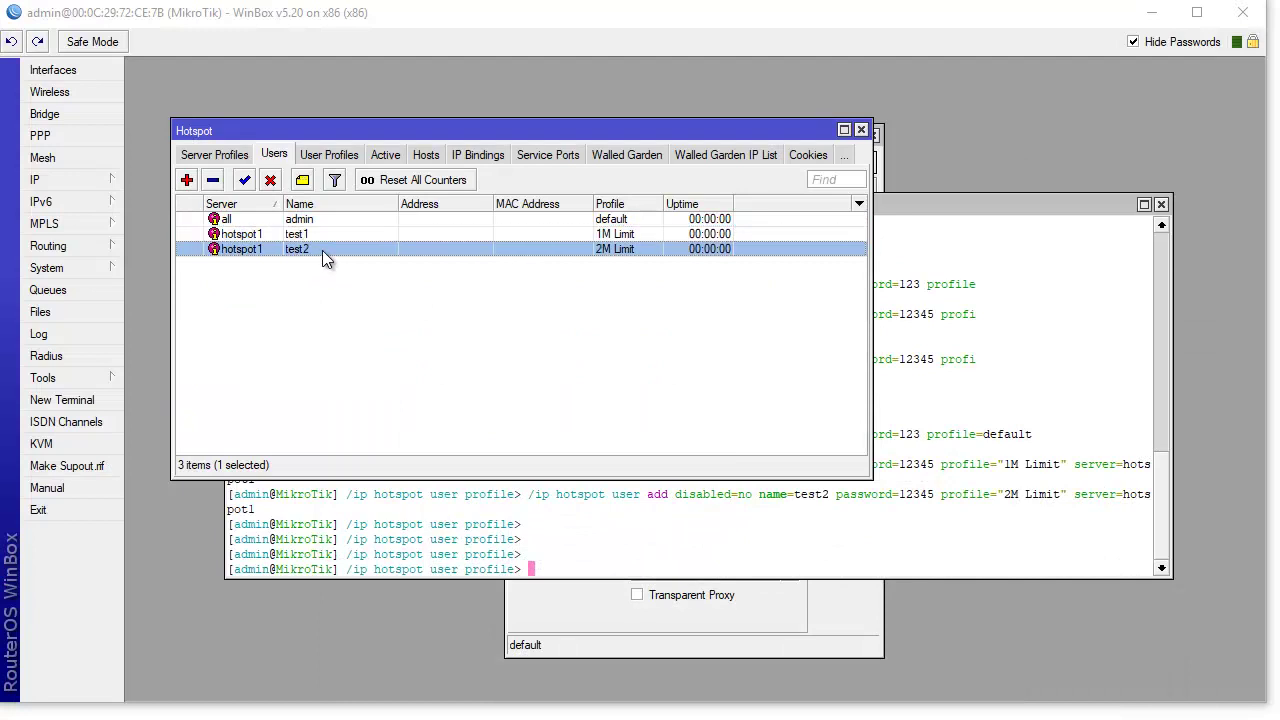
{"action": "key", "text": "alt+Tab"}
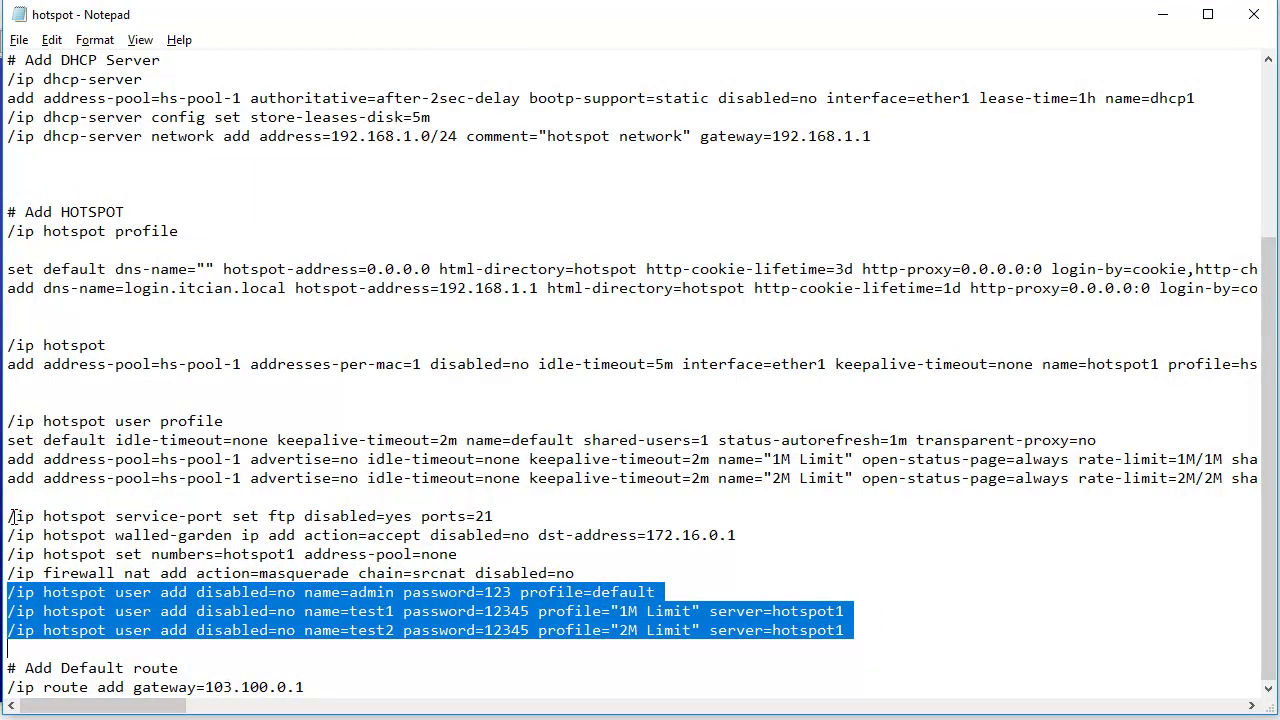
- Review the address-pool, NAT masquerade, ftp service-port and walled-garden lines in the script
{"action": "left_click_drag", "start_coordinate": [8, 554], "coordinate": [172, 556]}
{"action": "left_click_drag", "start_coordinate": [8, 573], "coordinate": [614, 581]}
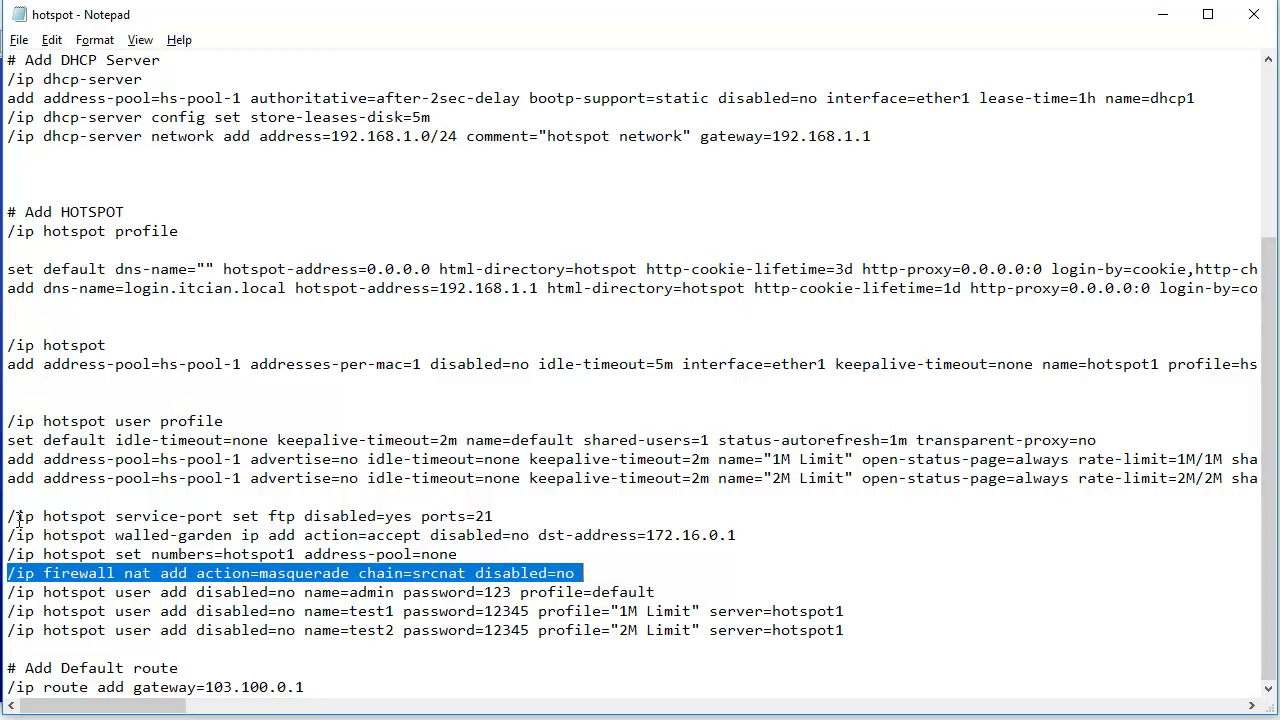
{"action": "left_click_drag", "start_coordinate": [8, 517], "coordinate": [503, 516]}
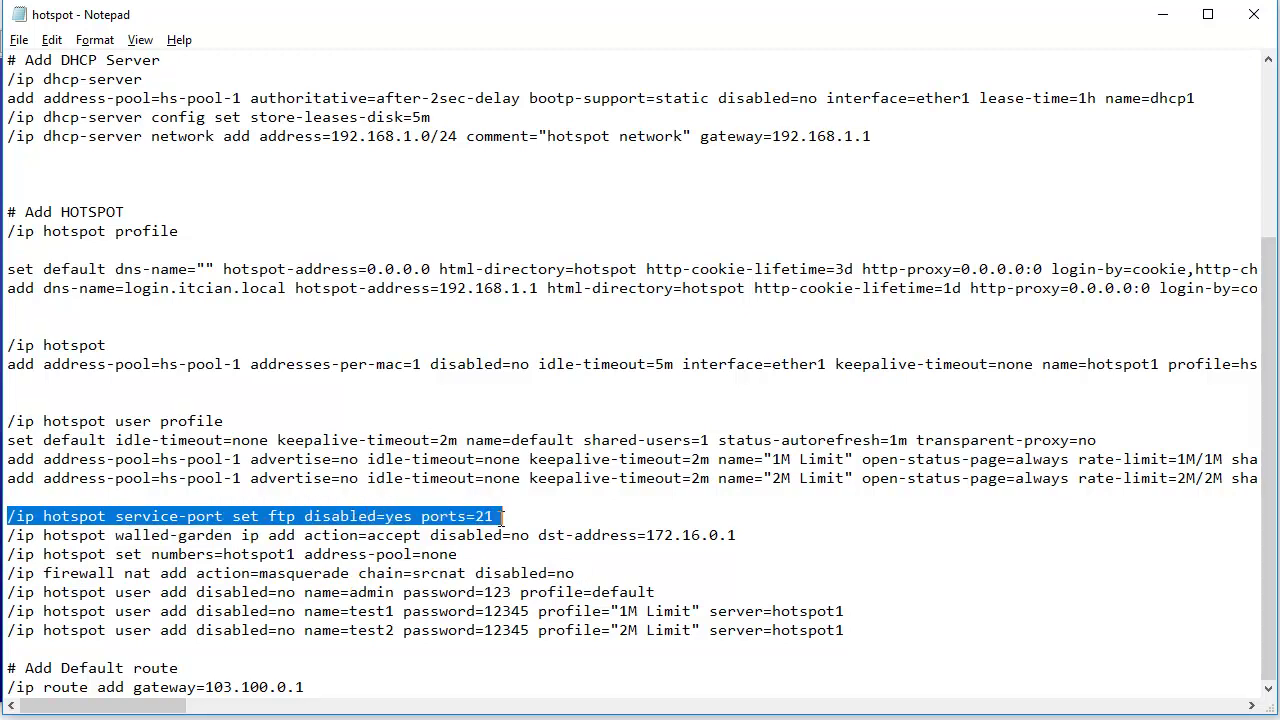
{"action": "left_click_drag", "start_coordinate": [8, 535], "coordinate": [412, 536]}
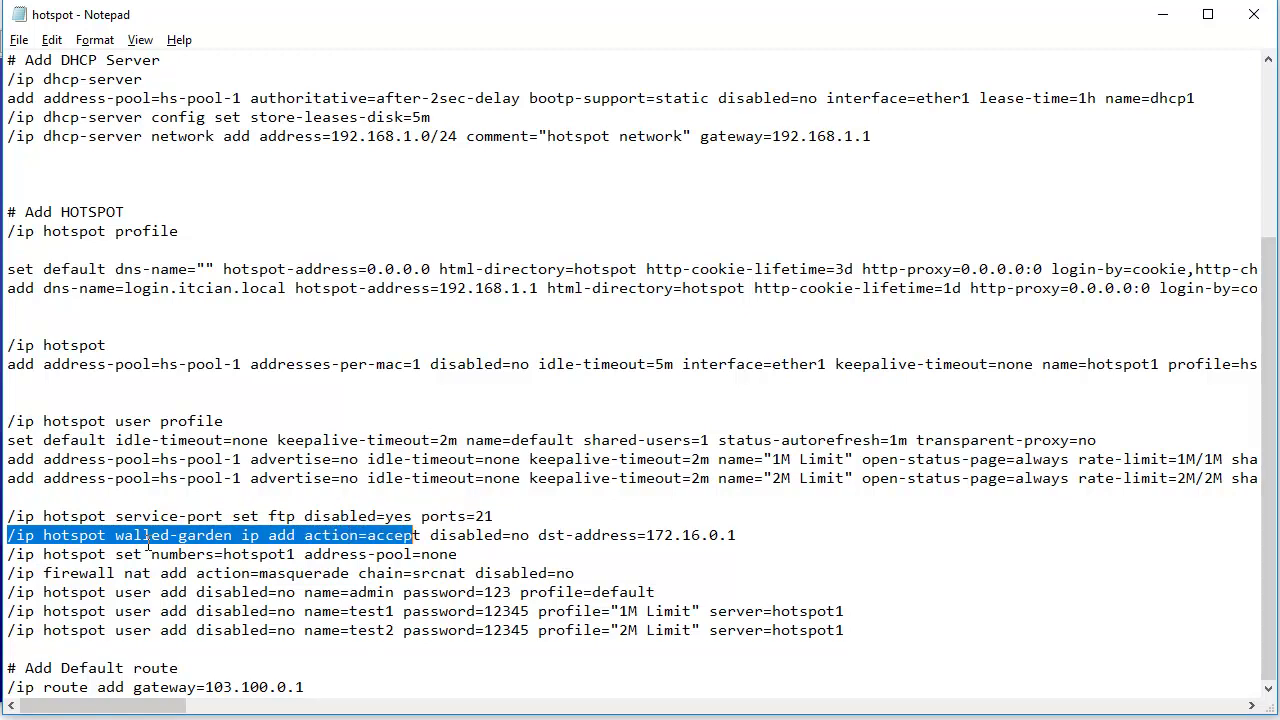
{"action": "left_click_drag", "start_coordinate": [116, 535], "coordinate": [230, 535]}
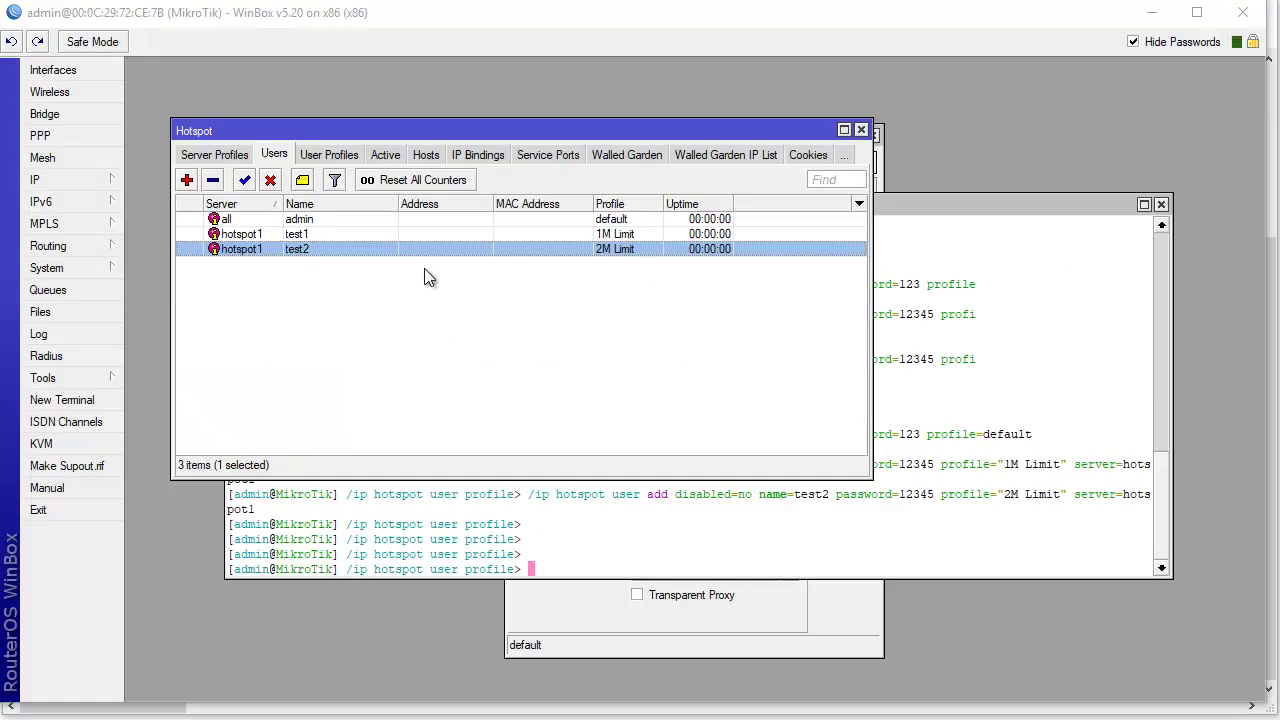
- Confirm the hotspot's Walled Garden list has 0 entries
{"action": "left_click", "coordinate": [608, 157]}
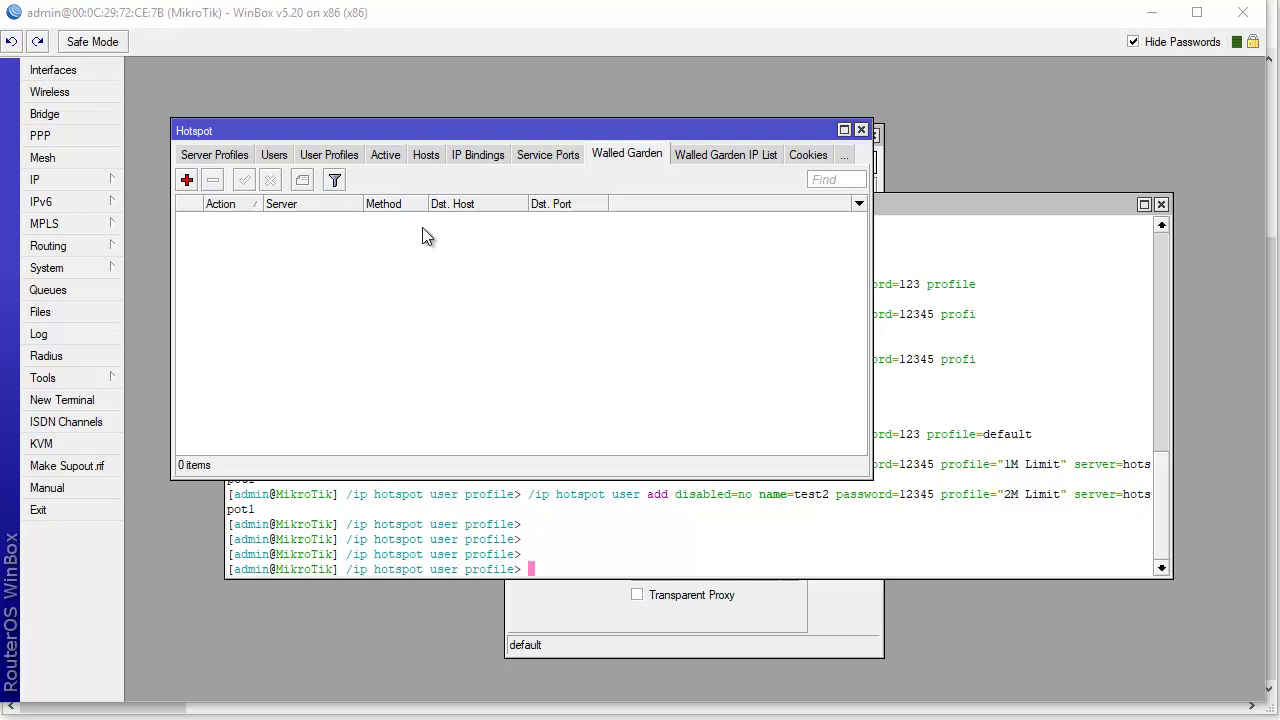
- Change the walled-garden dst-address from 172.16.0.1 to 192.168.1.1
{"action": "key", "text": "alt+Tab"}
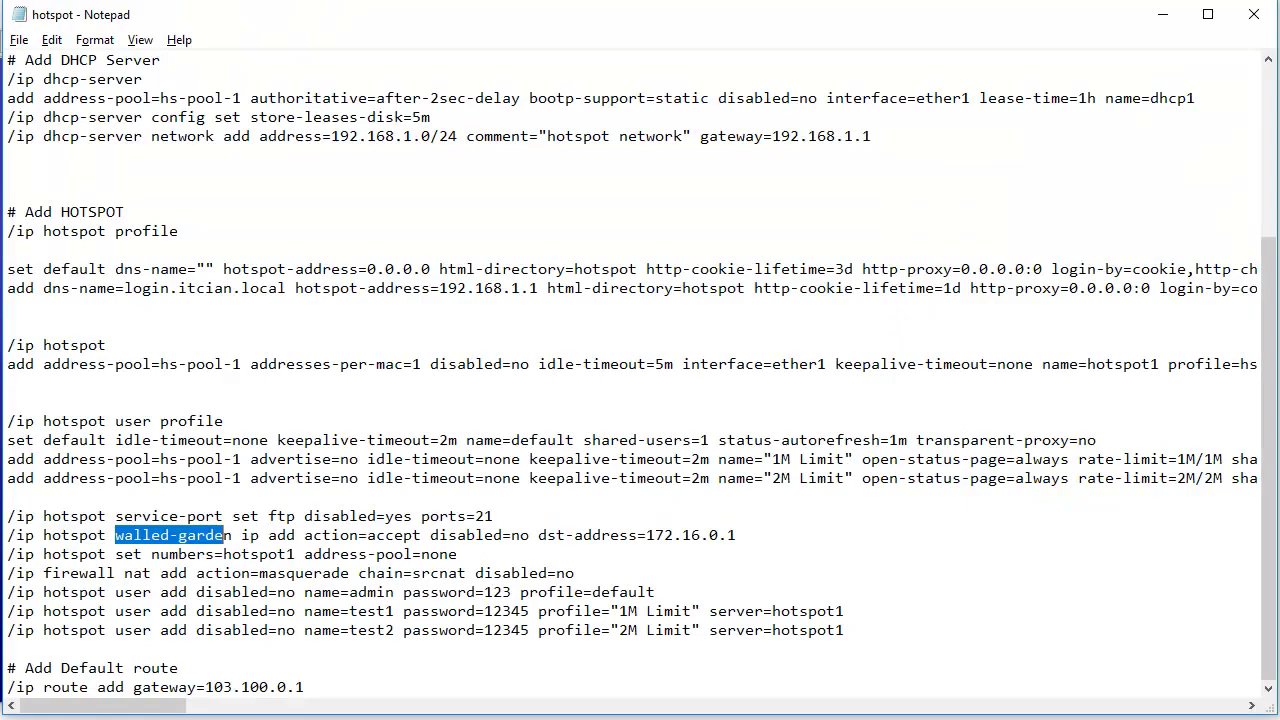
{"action": "mouse_move", "coordinate": [646, 540]}
{"action": "left_mouse_down"}
{"action": "mouse_move", "coordinate": [736, 556]}
{"action": "mouse_move", "coordinate": [737, 535]}
{"action": "mouse_move", "coordinate": [646, 543]}
{"action": "left_mouse_up"}
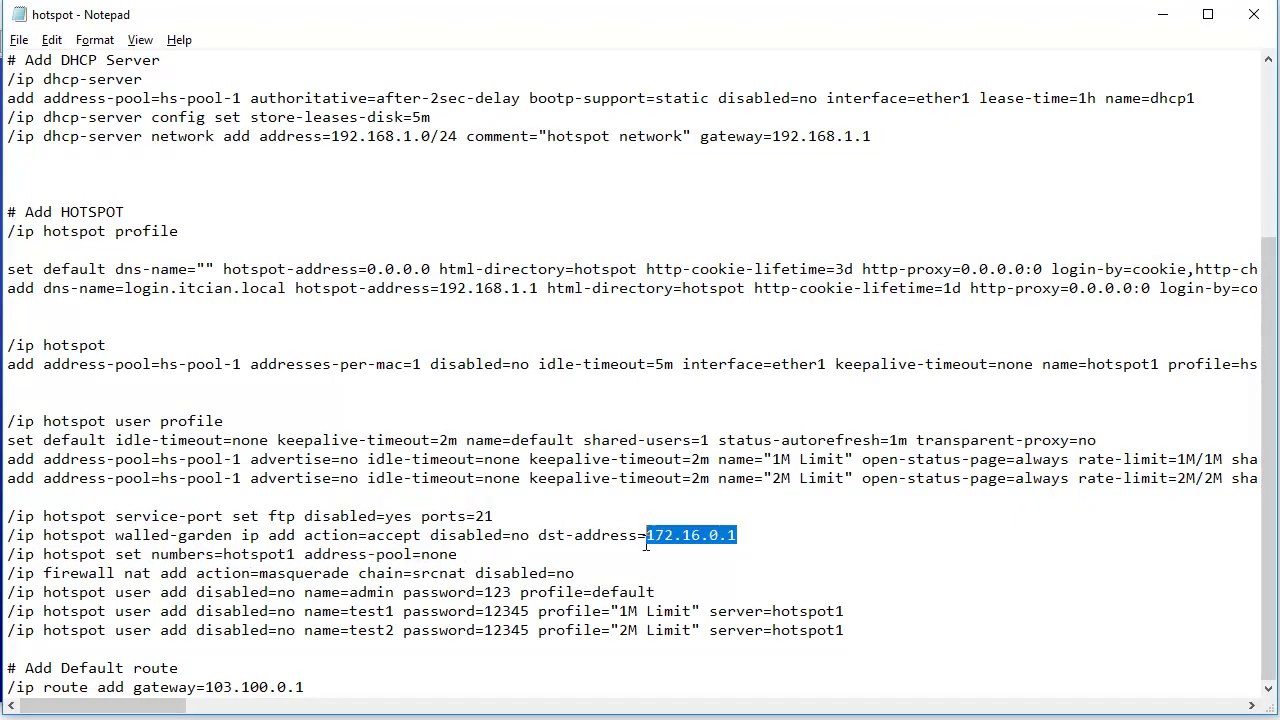
{"action": "type", "text": "192.168"}
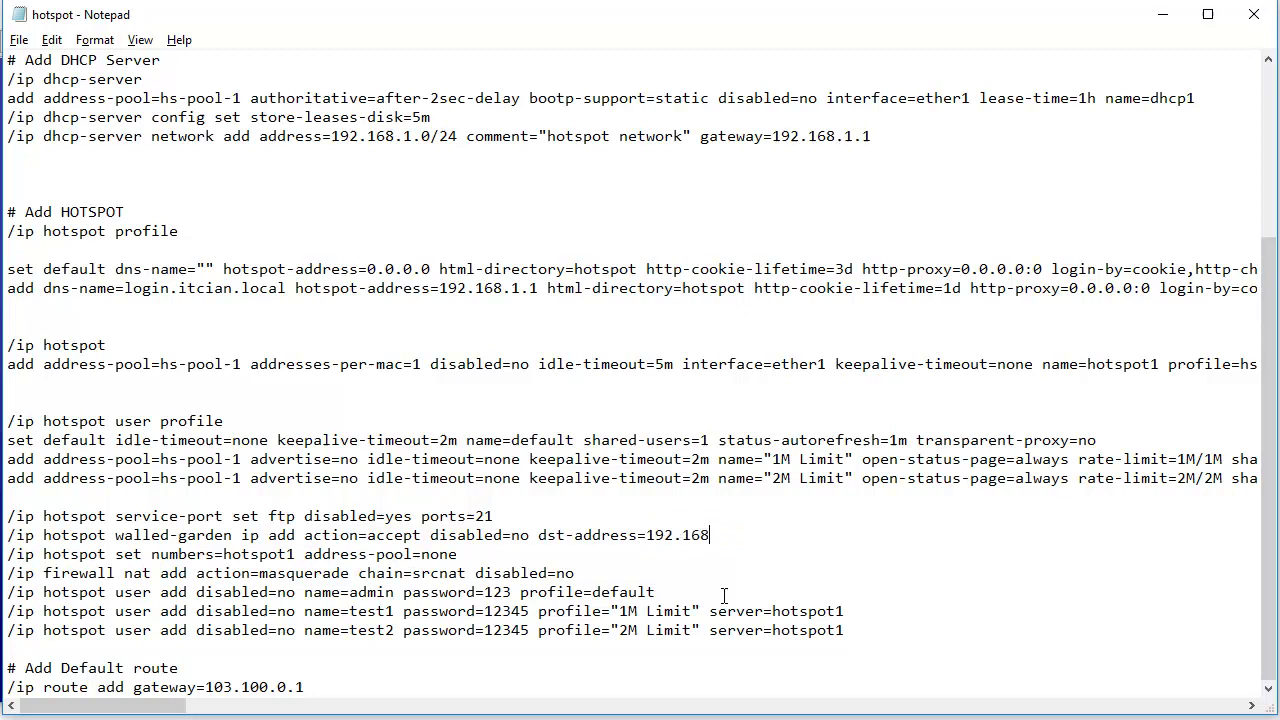
{"action": "type", "text": ".1.1"}
{"action": "left_click_drag", "start_coordinate": [646, 535], "coordinate": [746, 535]}
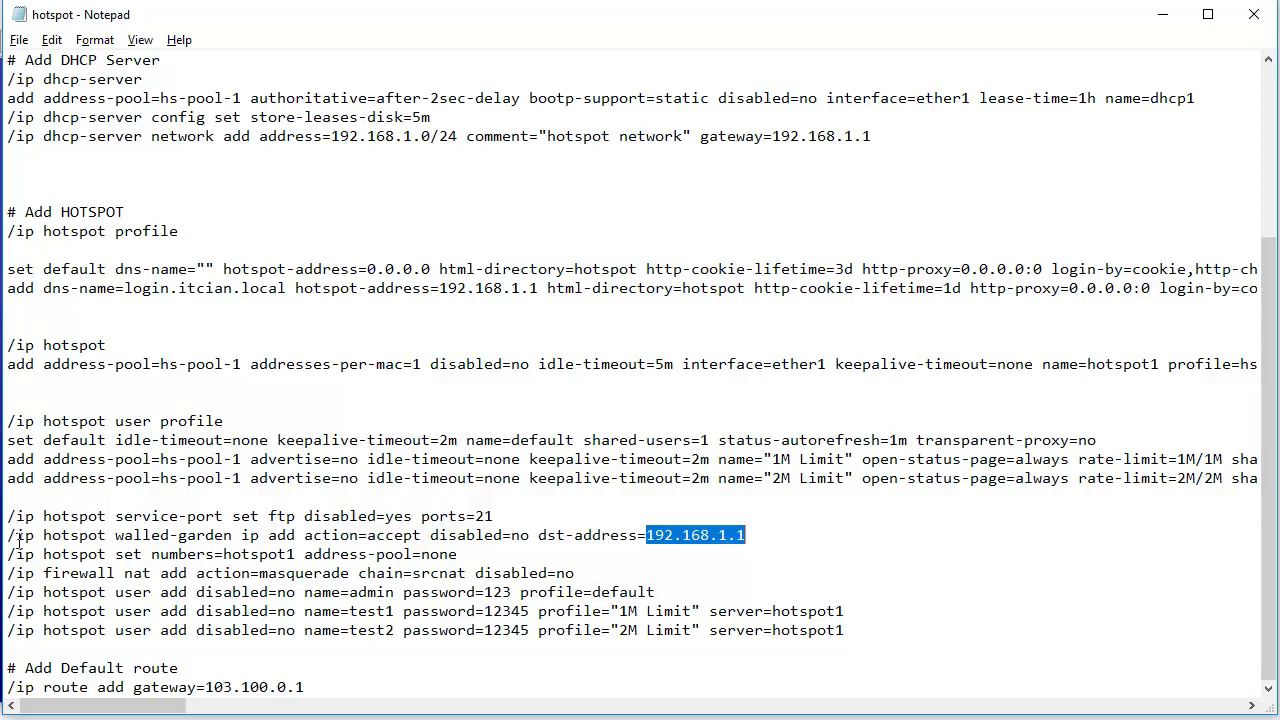
- Copy the four lines from the ftp service-port command to the NAT masquerade command
{"action": "left_click_drag", "start_coordinate": [16, 554], "coordinate": [171, 556]}
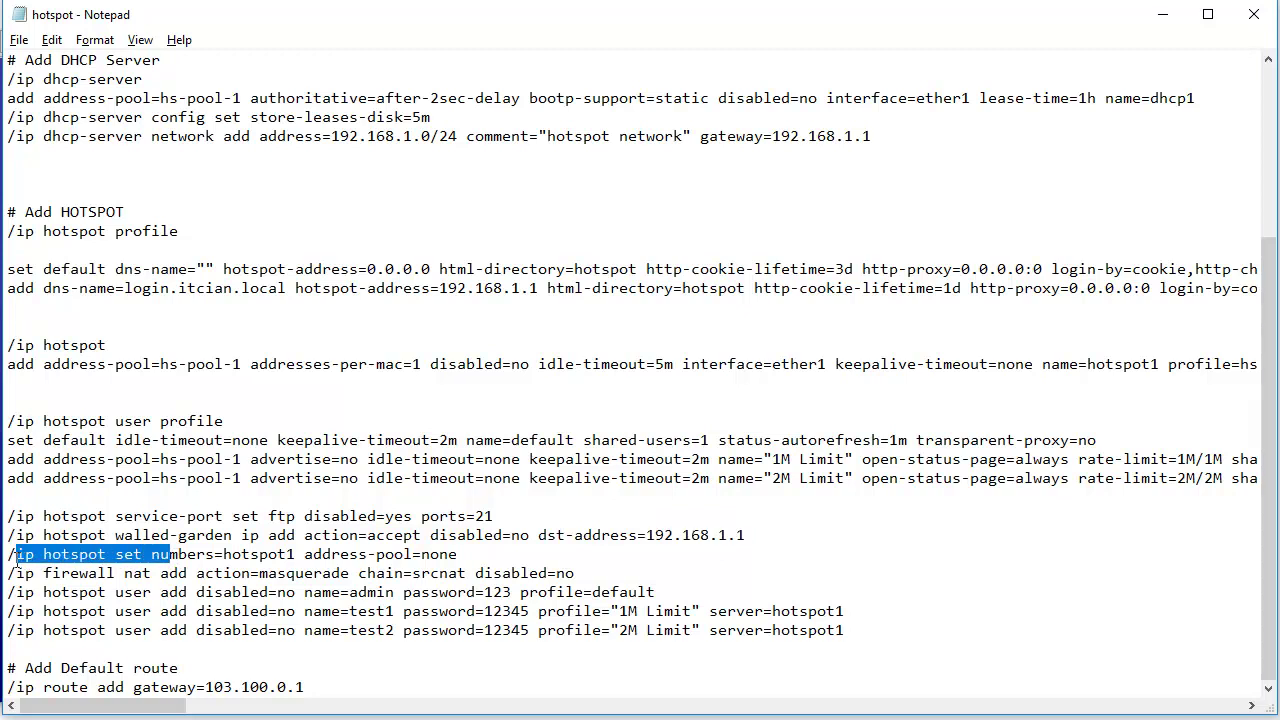
{"action": "left_click_drag", "start_coordinate": [80, 556], "coordinate": [80, 570]}
{"action": "left_click", "coordinate": [195, 572]}
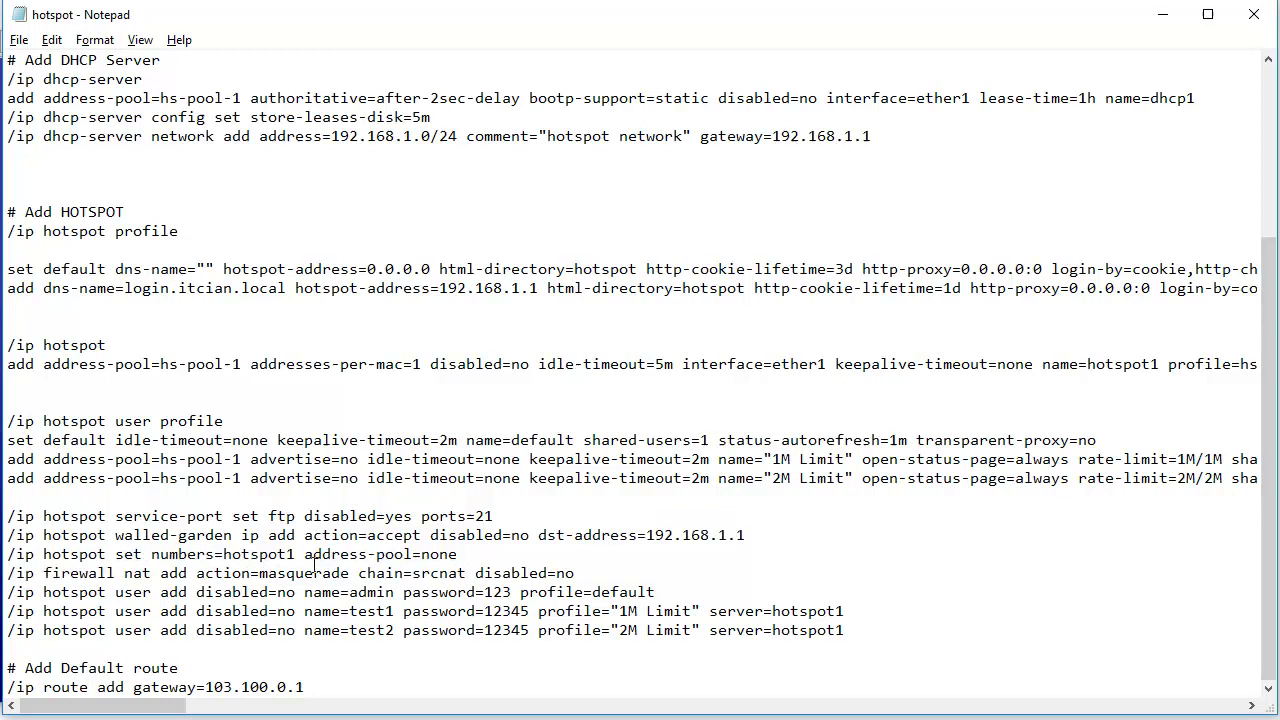
{"action": "left_click_drag", "start_coordinate": [462, 554], "coordinate": [36, 563]}
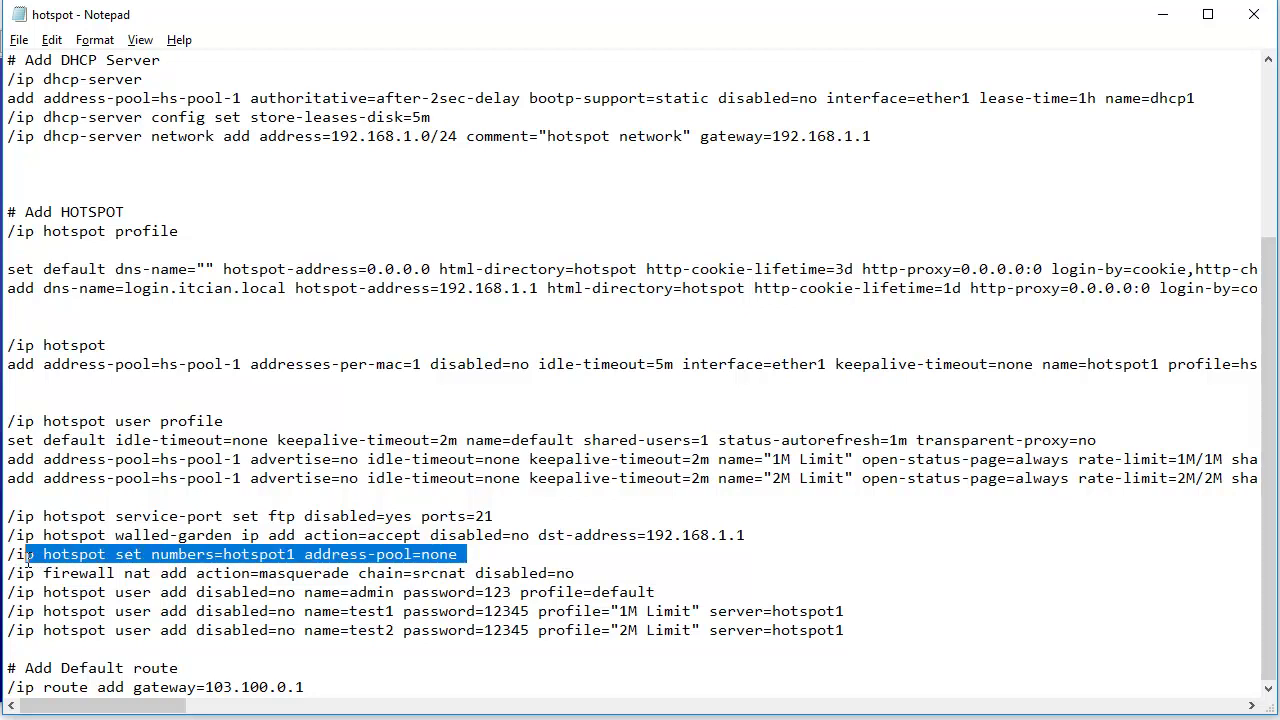
{"action": "left_click_drag", "start_coordinate": [44, 573], "coordinate": [56, 546]}
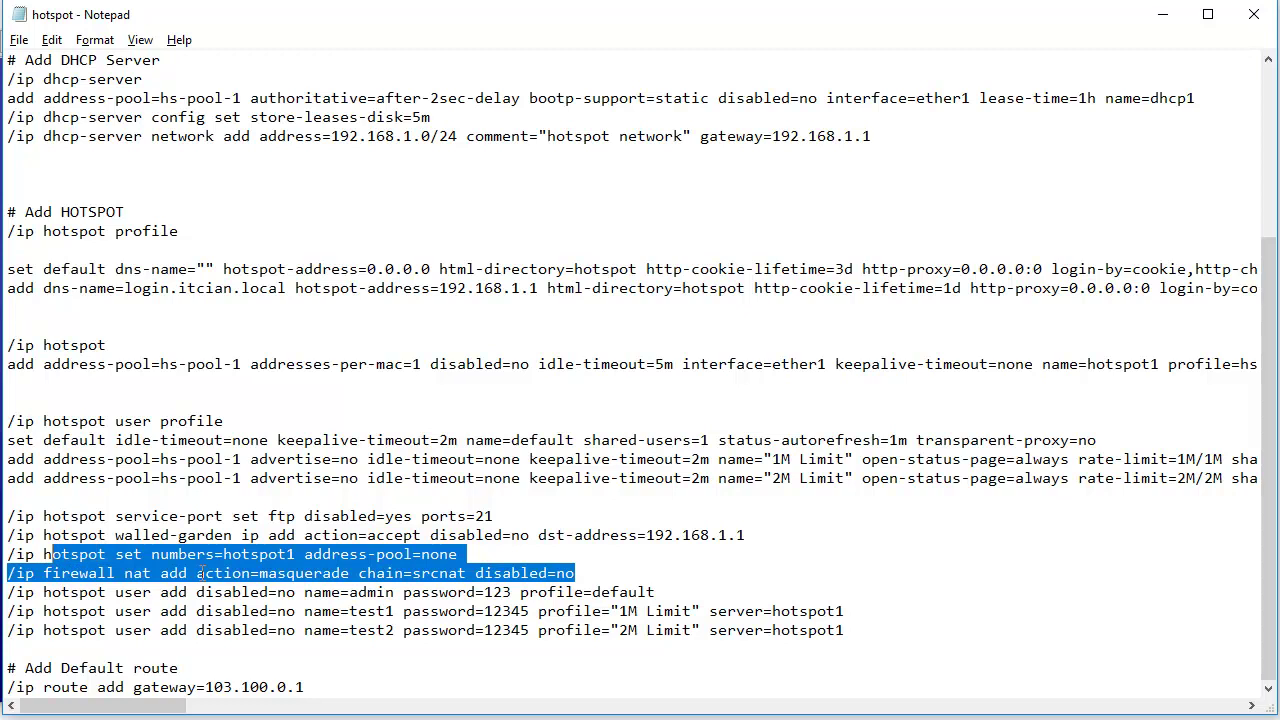
{"action": "left_click_drag", "start_coordinate": [592, 572], "coordinate": [8, 516]}
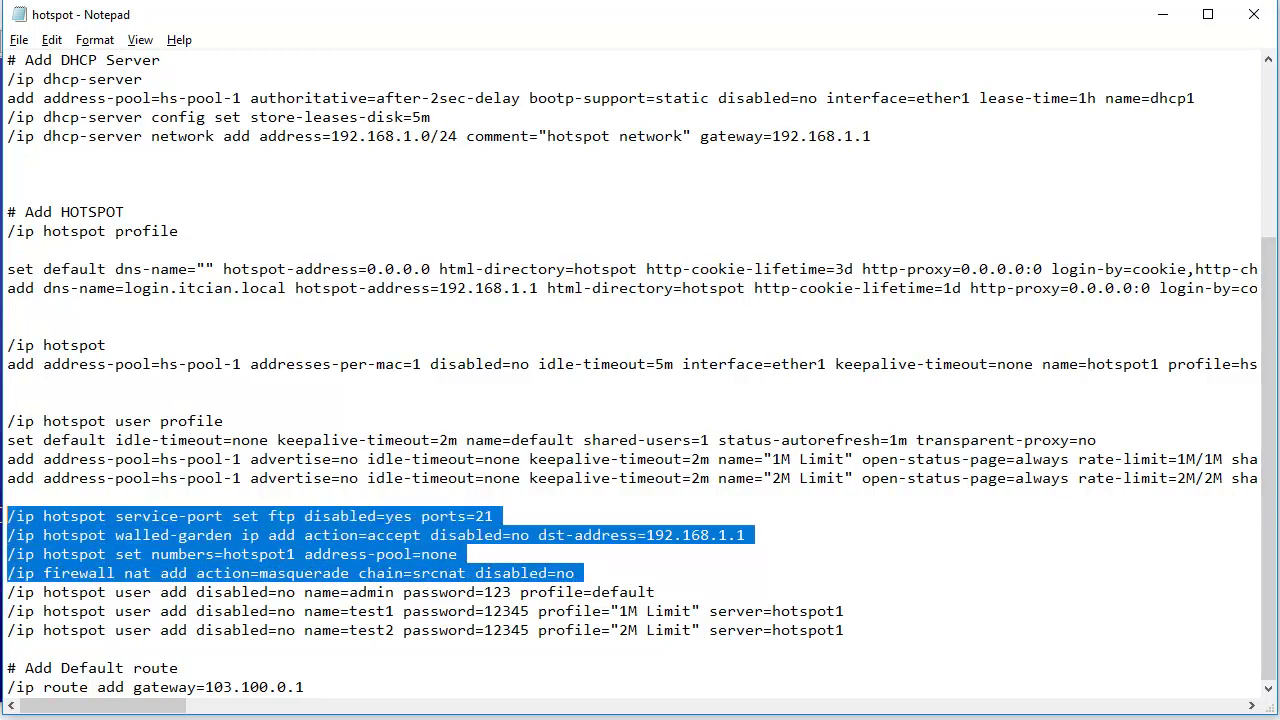
{"action": "right_click", "coordinate": [58, 541]}
{"action": "left_click", "coordinate": [100, 604]}
{"action": "key", "text": "alt+Tab"}
- Run the ftp service-port, walled-garden, address-pool and NAT masquerade commands in the terminal
{"action": "right_click", "coordinate": [688, 529]}
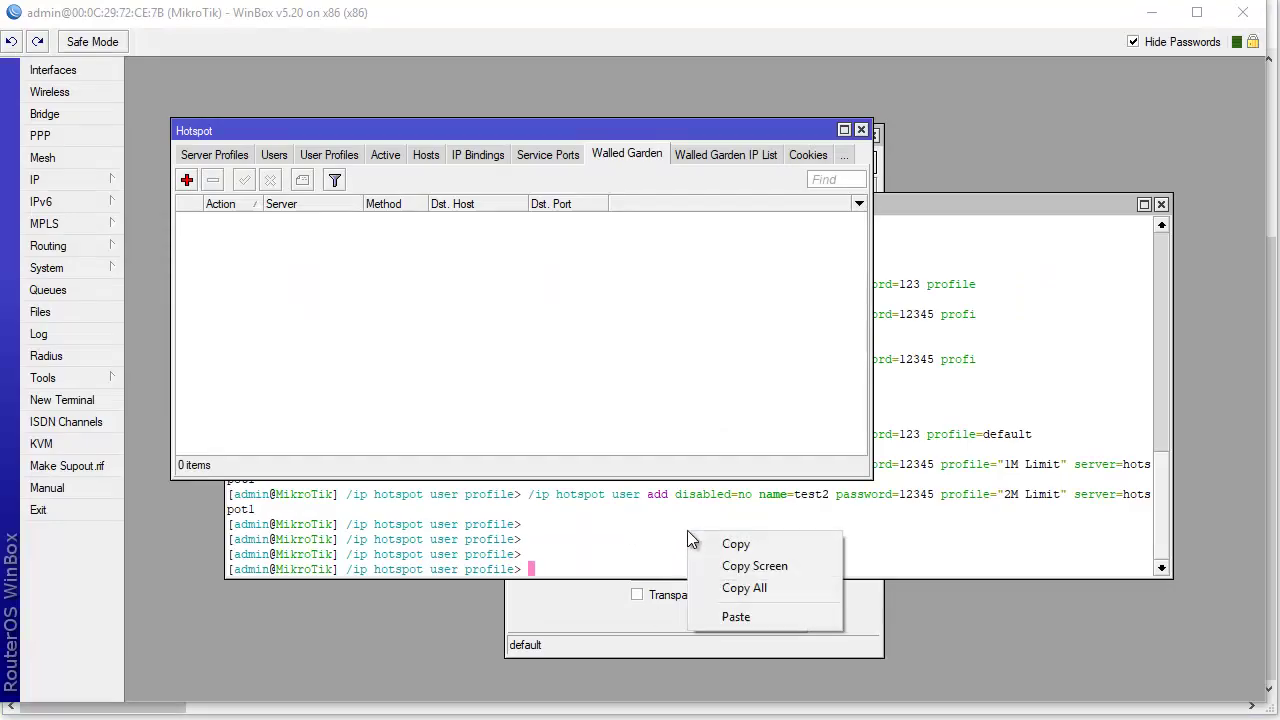
{"action": "left_click", "coordinate": [720, 616]}
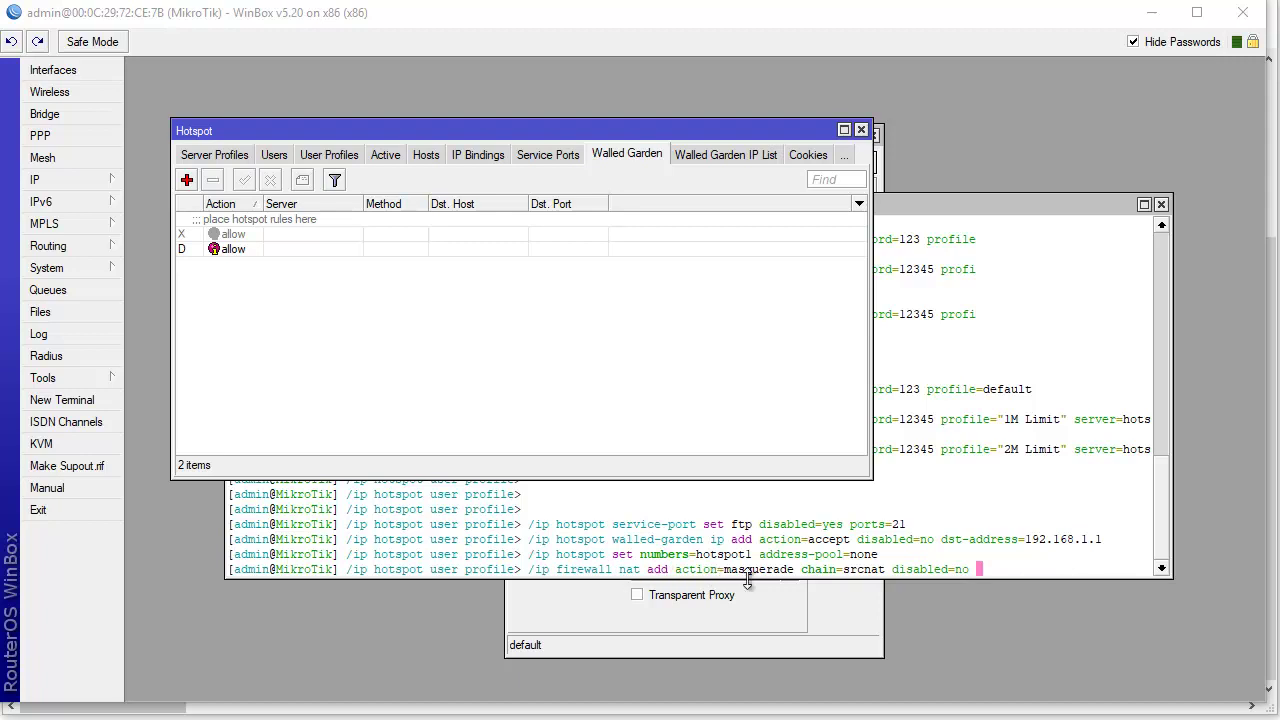
{"action": "left_click", "coordinate": [1014, 488]}
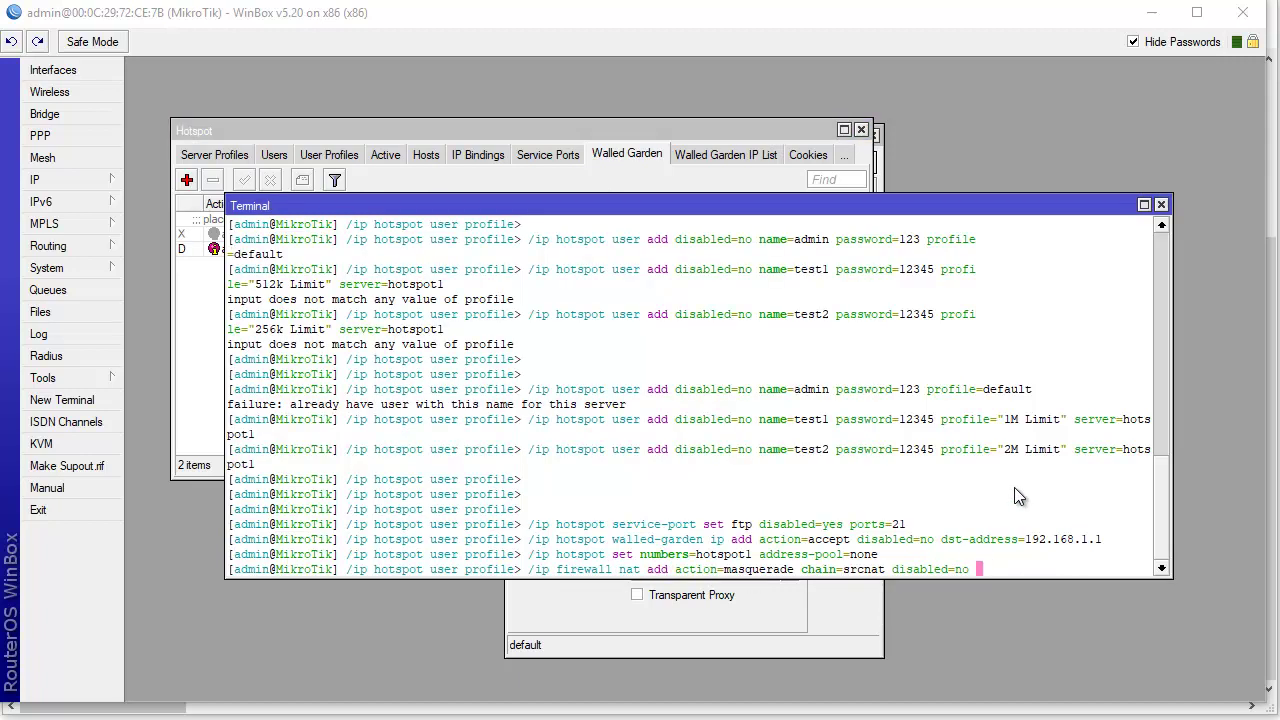
{"action": "key", "text": "Return"}
{"action": "key", "text": "Return"}
{"action": "key", "text": "Return"}
{"action": "key", "text": "Return"}
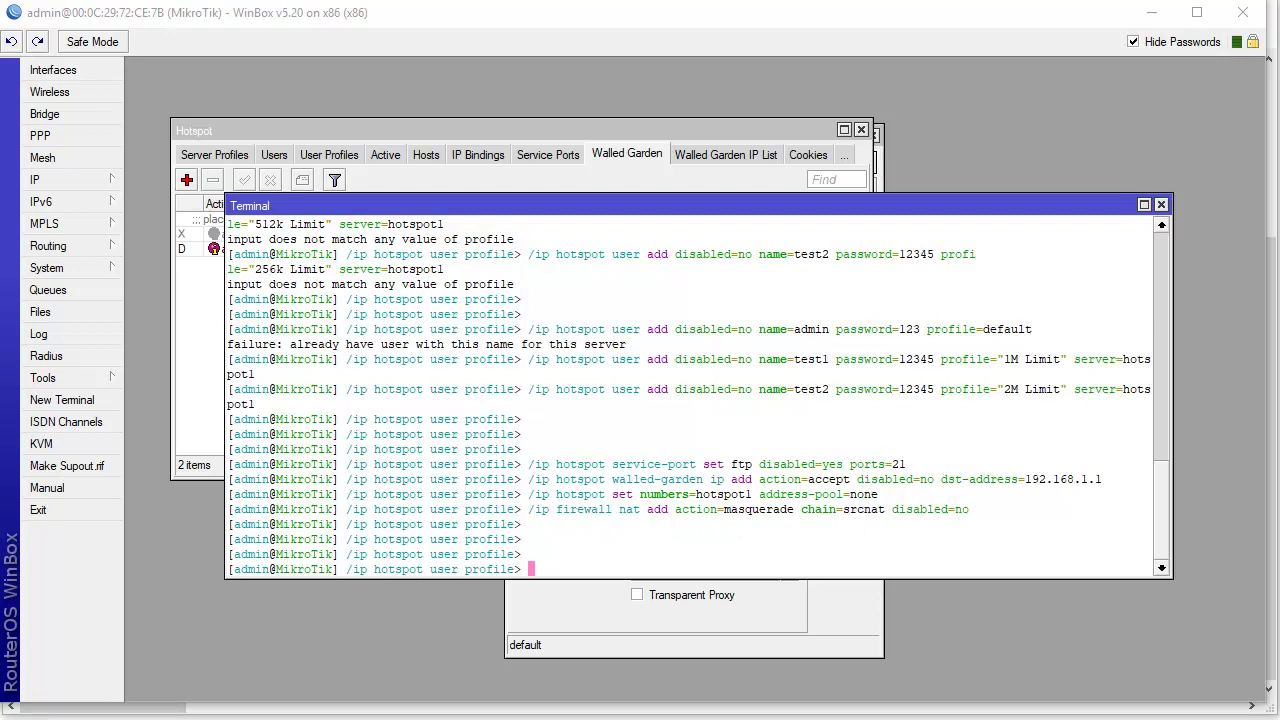
- Copy the /ip route default route line from the Notepad script
{"action": "key", "text": "alt+Tab"}
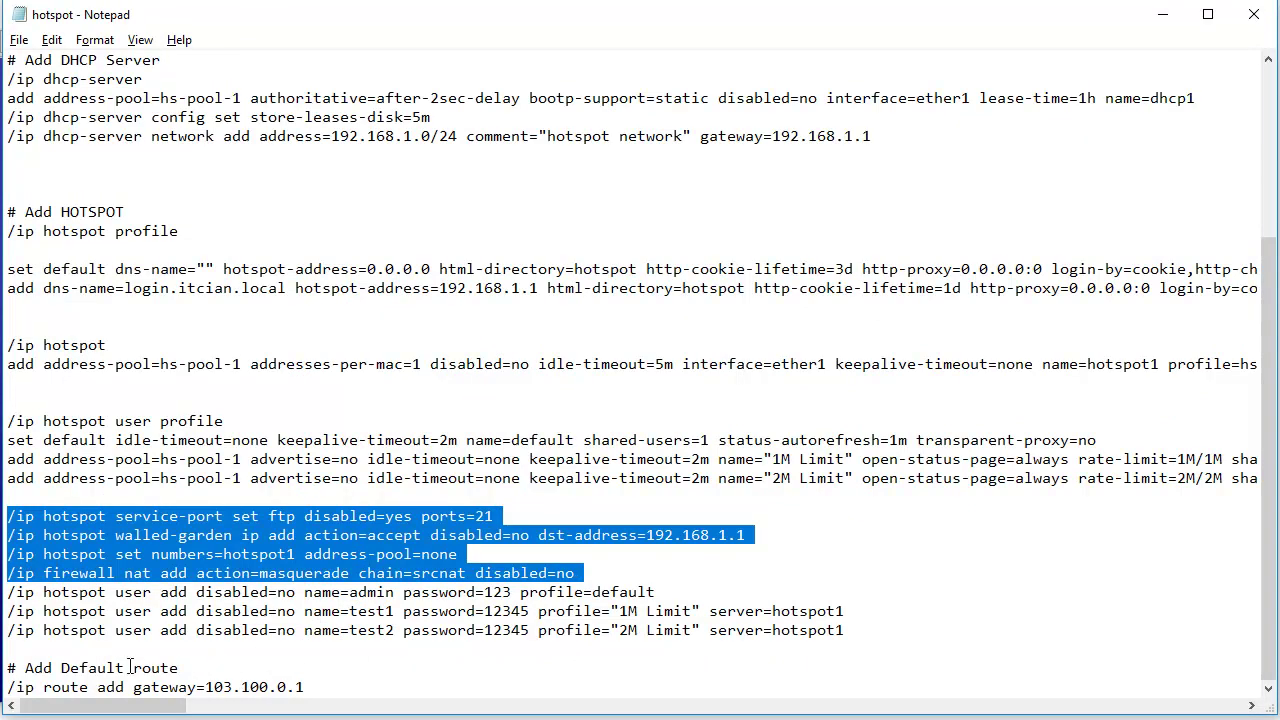
{"action": "left_click_drag", "start_coordinate": [10, 690], "coordinate": [328, 694]}
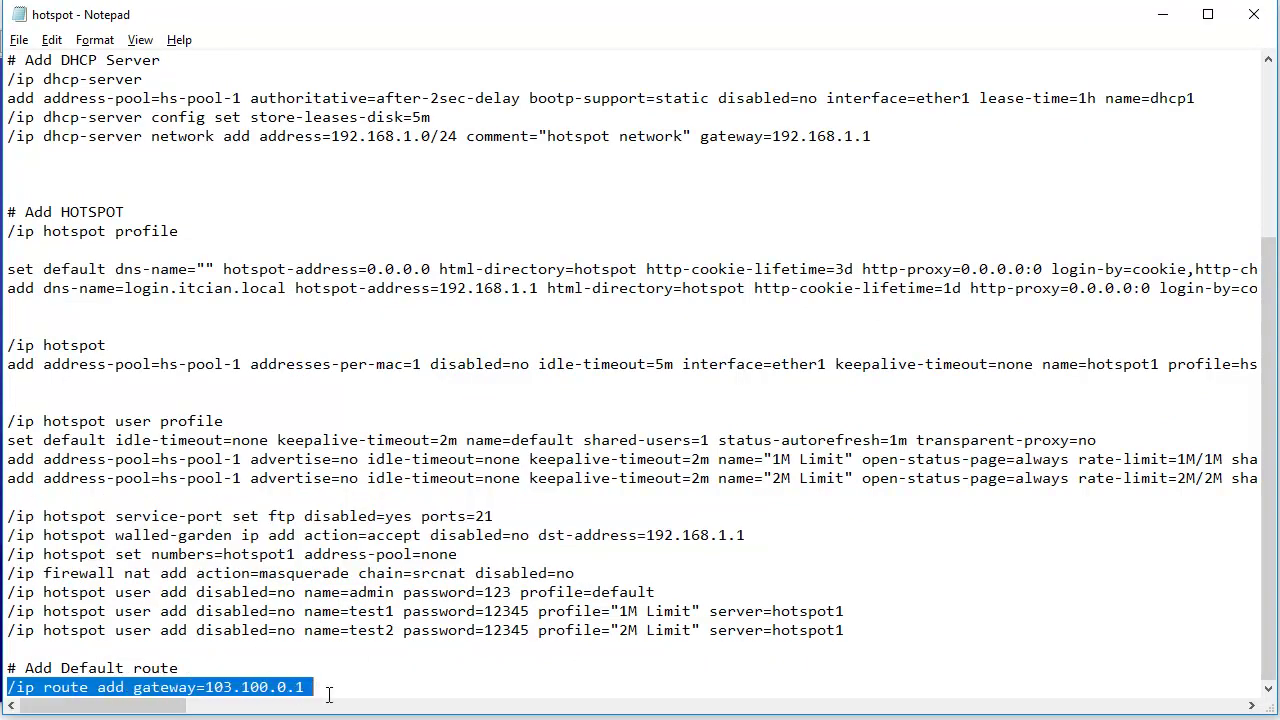
{"action": "right_click", "coordinate": [260, 690]}
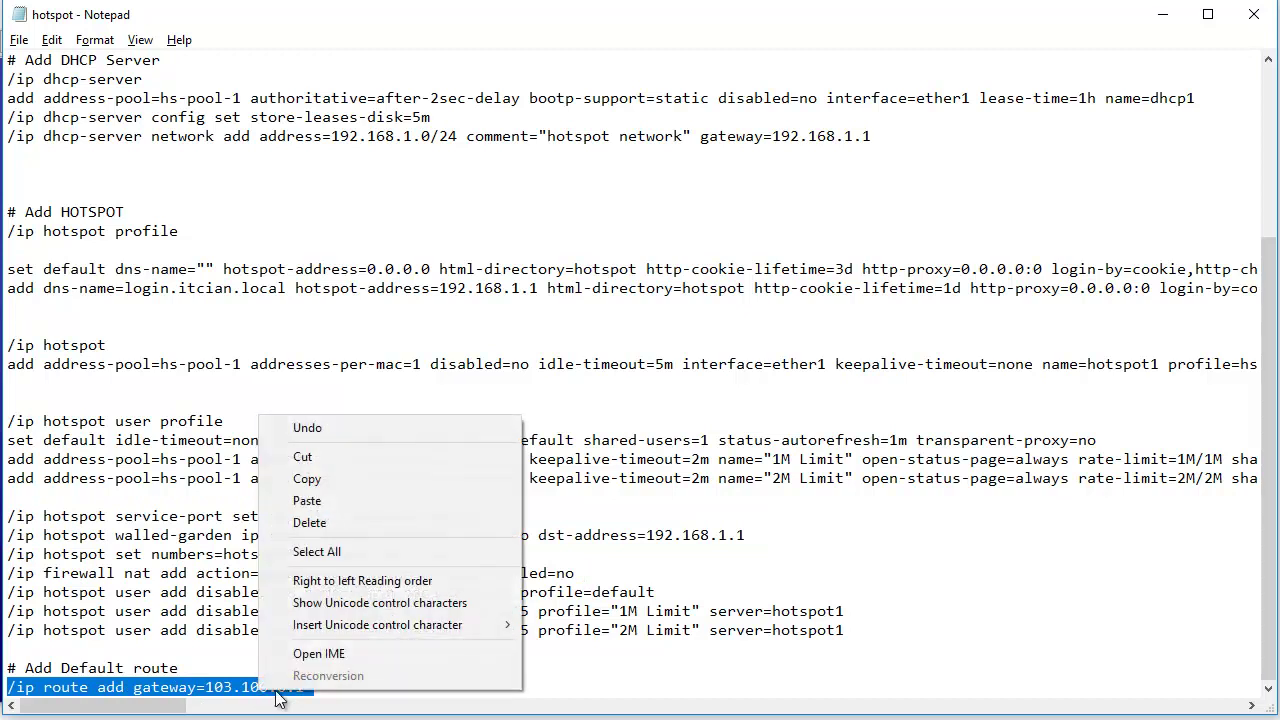
{"action": "left_click", "coordinate": [330, 477]}
{"action": "key", "text": "alt+Tab"}
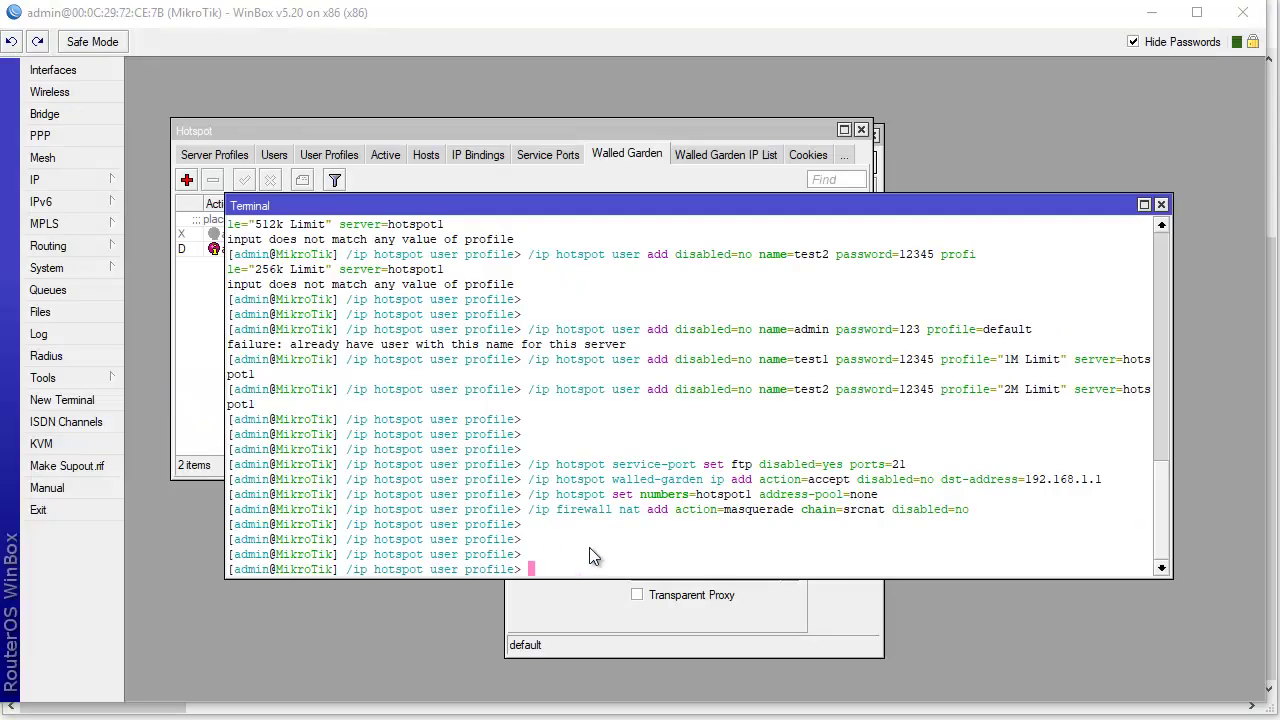
- Add the default route via gateway 103.100.0.1 and uncover the walled garden list
{"action": "right_click", "coordinate": [592, 550]}
{"action": "left_click", "coordinate": [637, 634]}
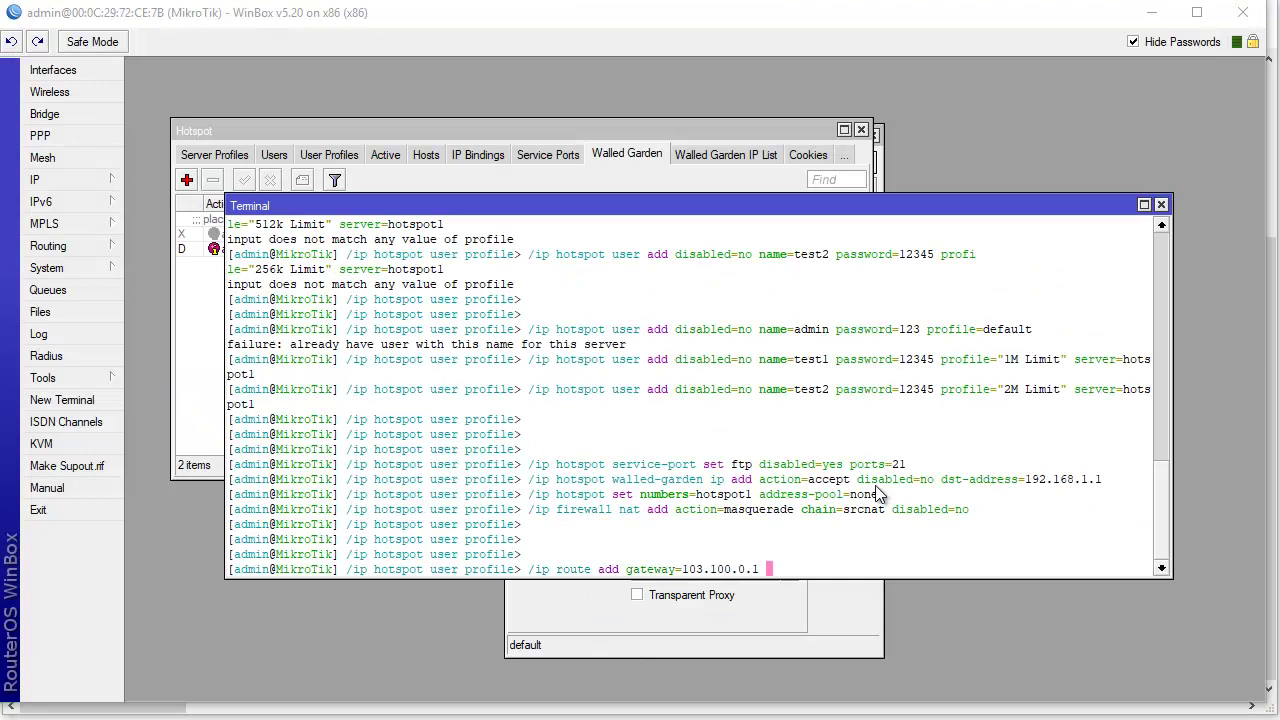
{"action": "key", "text": "Return"}
{"action": "key", "text": "Return"}
{"action": "key", "text": "Return"}
{"action": "key", "text": "Return"}
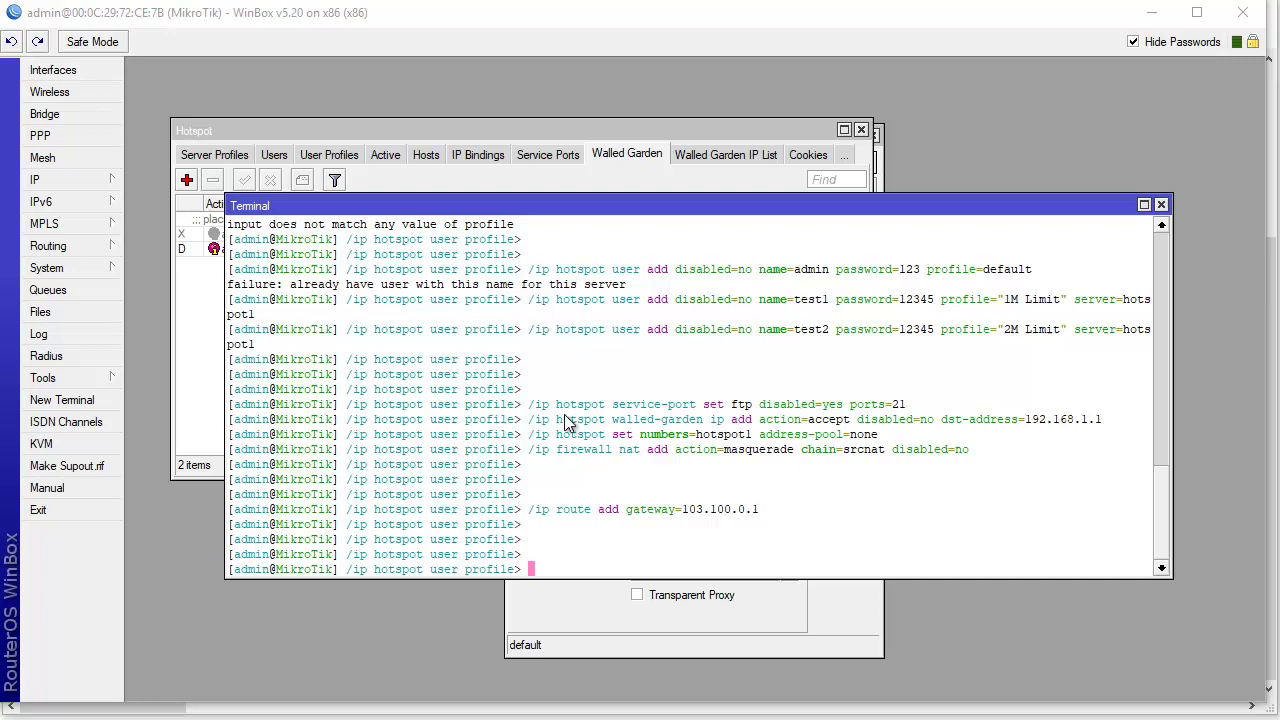
{"action": "left_click_drag", "start_coordinate": [600, 205], "coordinate": [615, 303]}
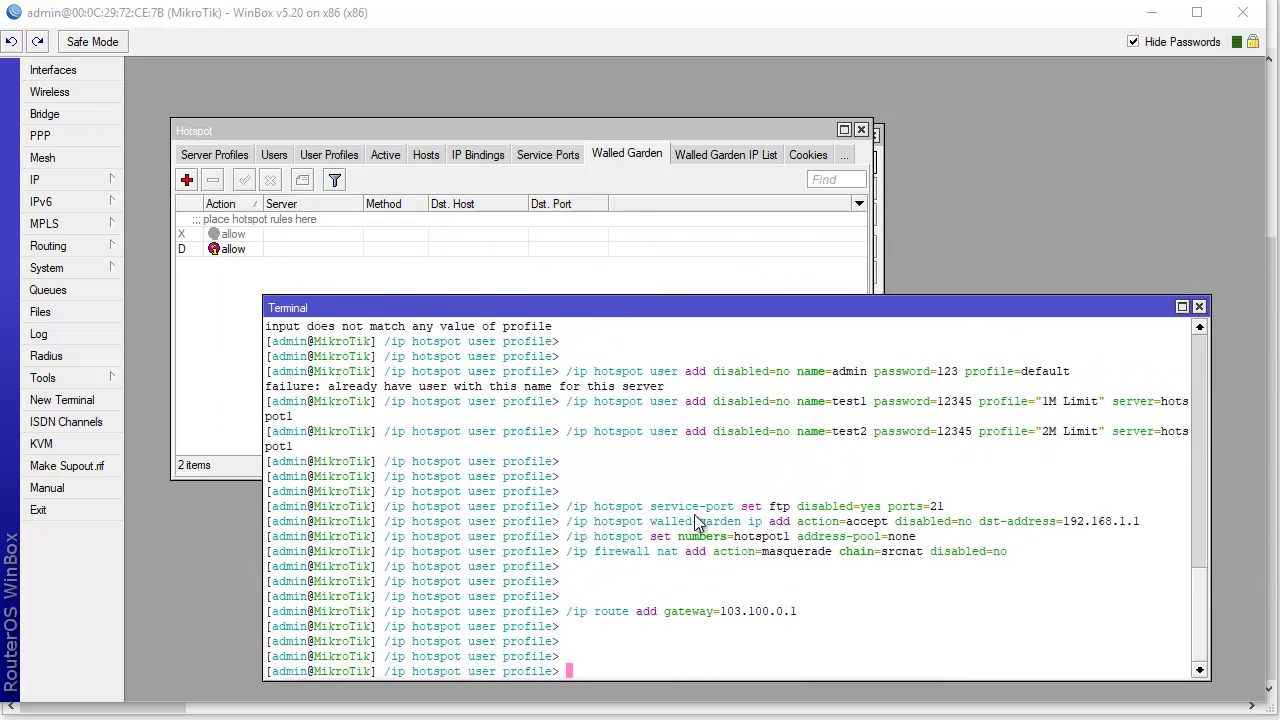
- Check that the ftp service port is disabled and review the walled-garden command in the terminal
{"action": "left_click", "coordinate": [540, 157]}
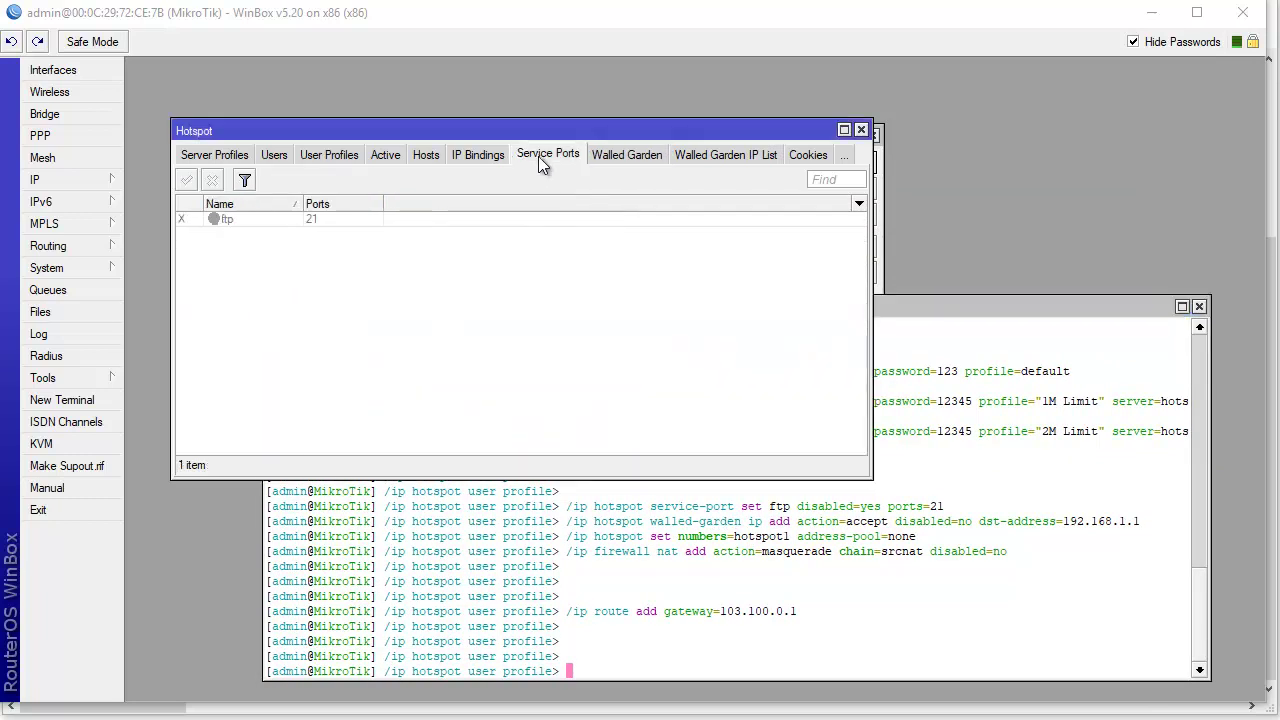
{"action": "left_click", "coordinate": [265, 219]}
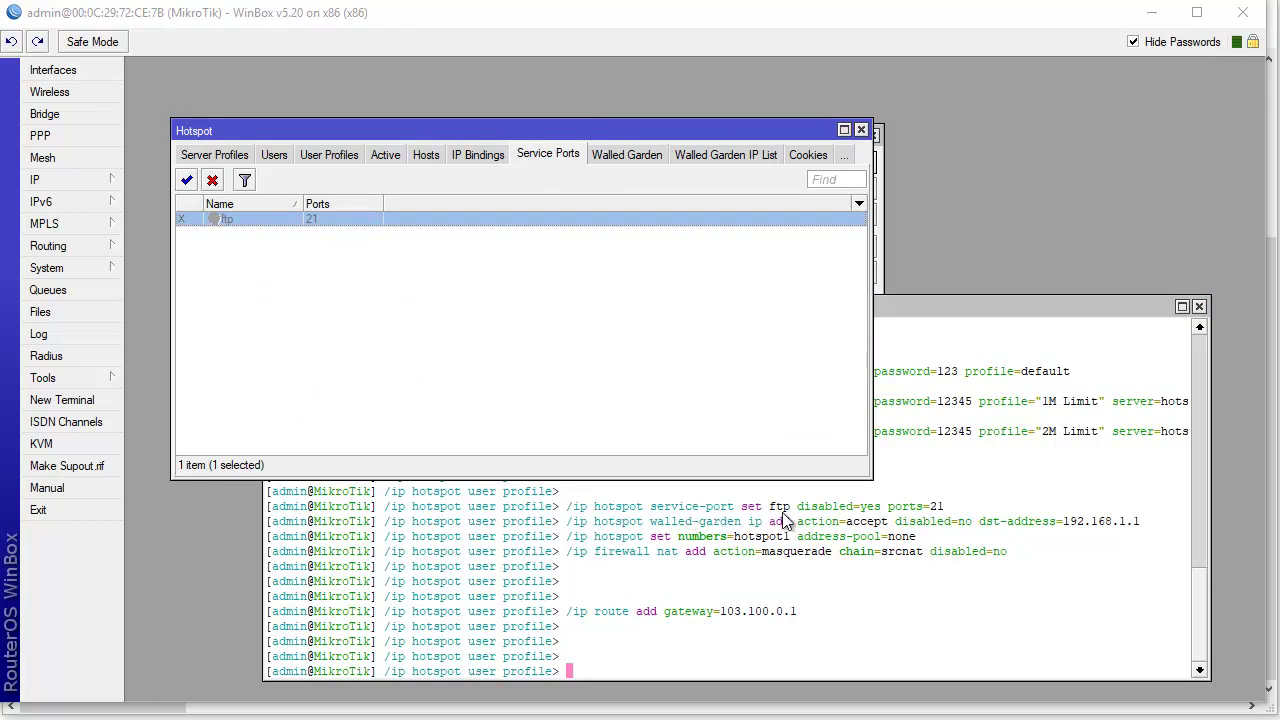
{"action": "left_click", "coordinate": [836, 513]}
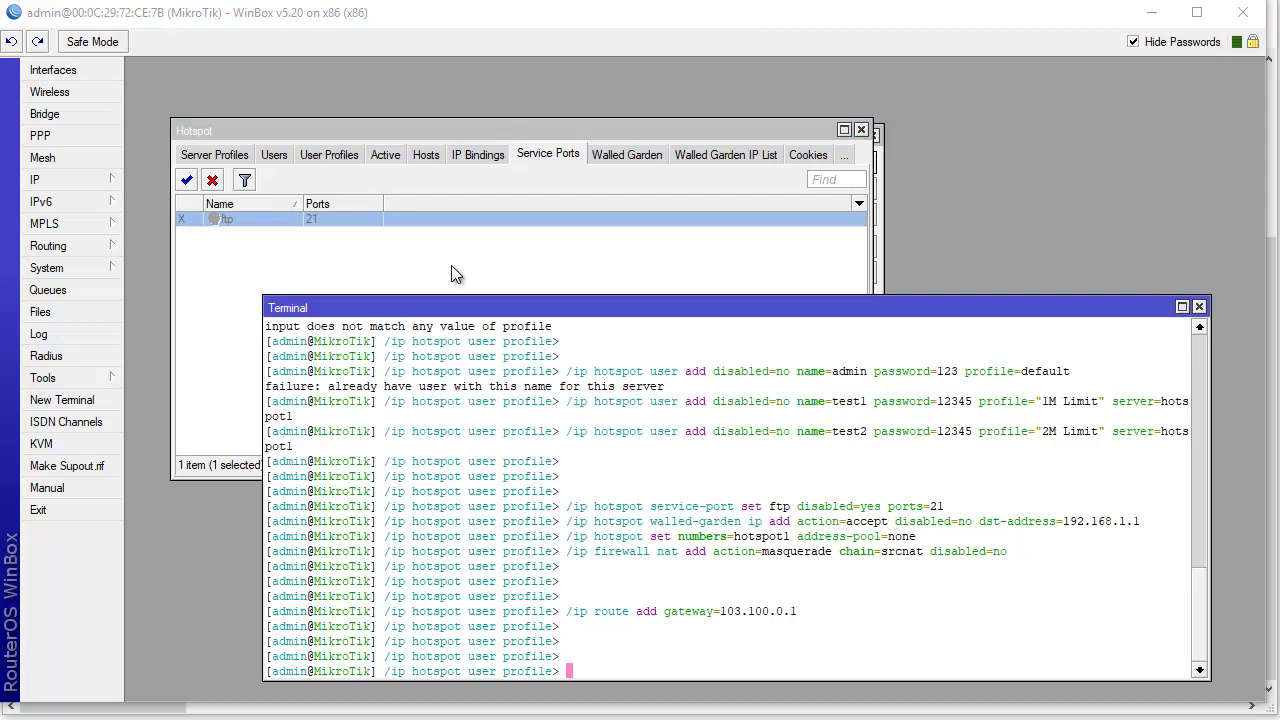
{"action": "left_click", "coordinate": [451, 265]}
{"action": "left_click", "coordinate": [287, 221]}
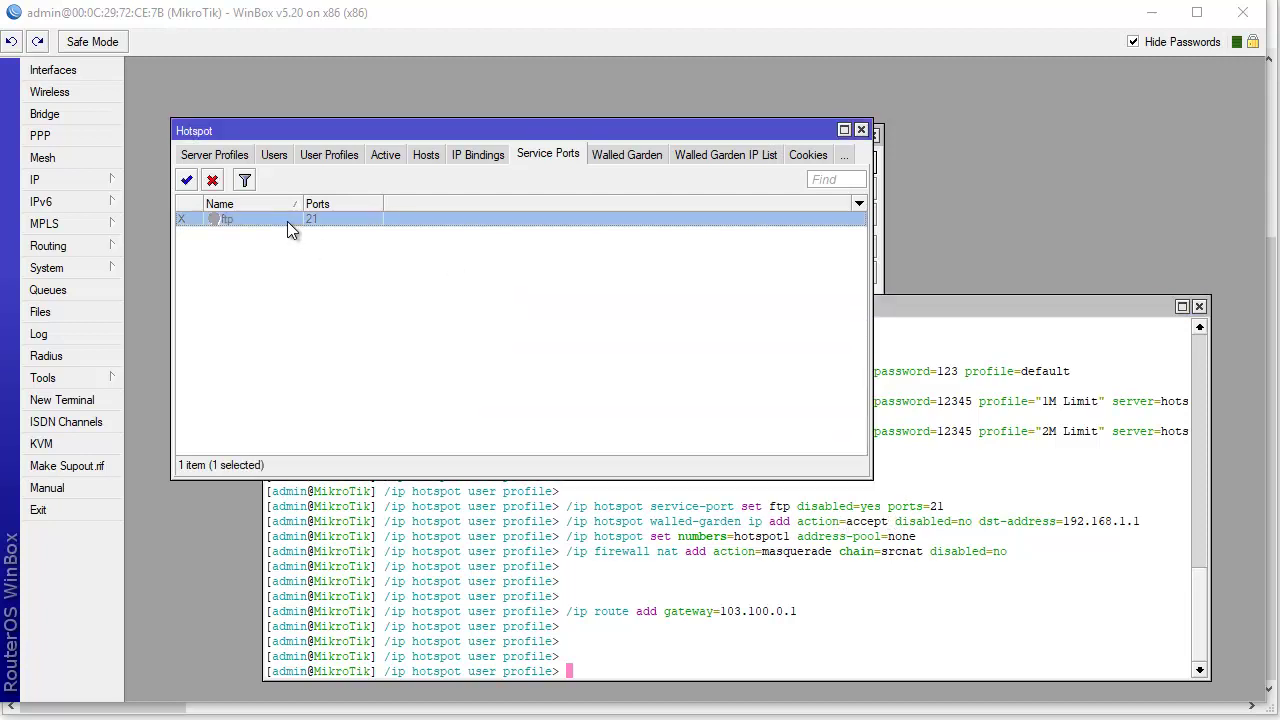
{"action": "left_click", "coordinate": [940, 522]}
{"action": "right_click", "coordinate": [576, 531]}
{"action": "left_click", "coordinate": [566, 521]}
{"action": "left_click_drag", "start_coordinate": [566, 521], "coordinate": [1060, 521]}
{"action": "left_click", "coordinate": [442, 218]}
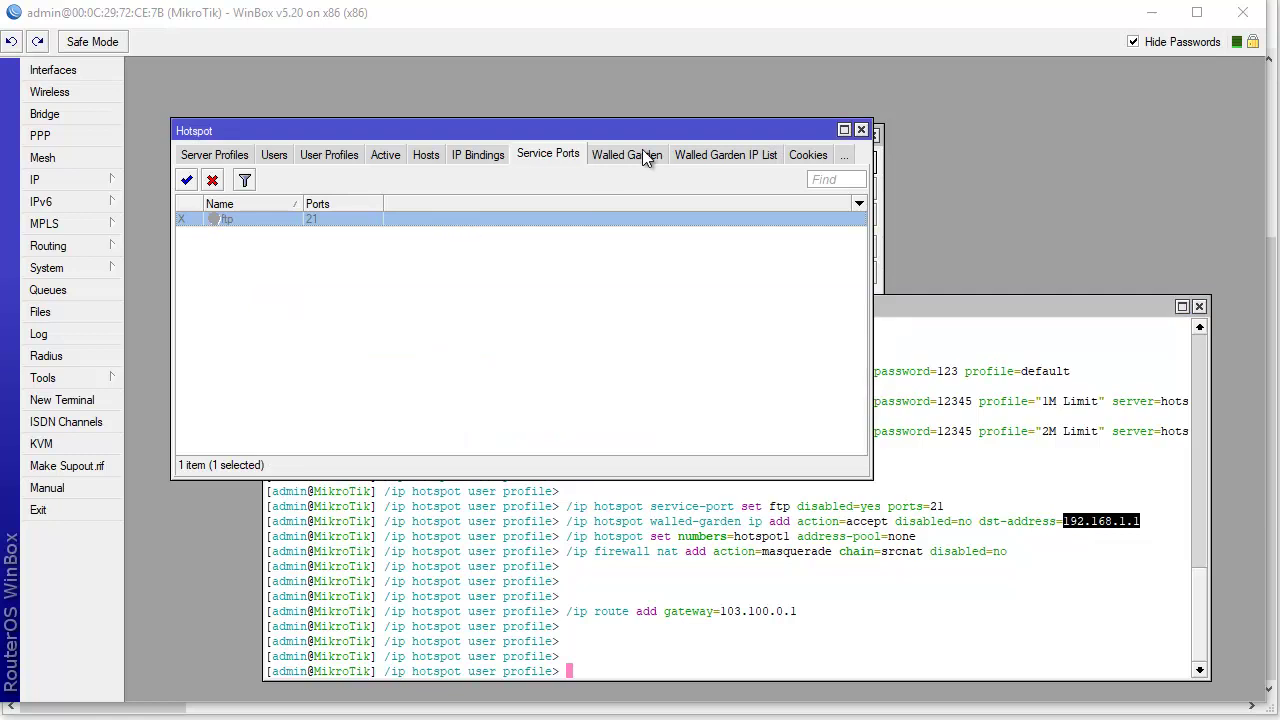
- Verify the dynamic walled garden allow rule has destination address 192.168.1.1
{"action": "left_click", "coordinate": [642, 155]}
{"action": "left_click", "coordinate": [255, 252]}
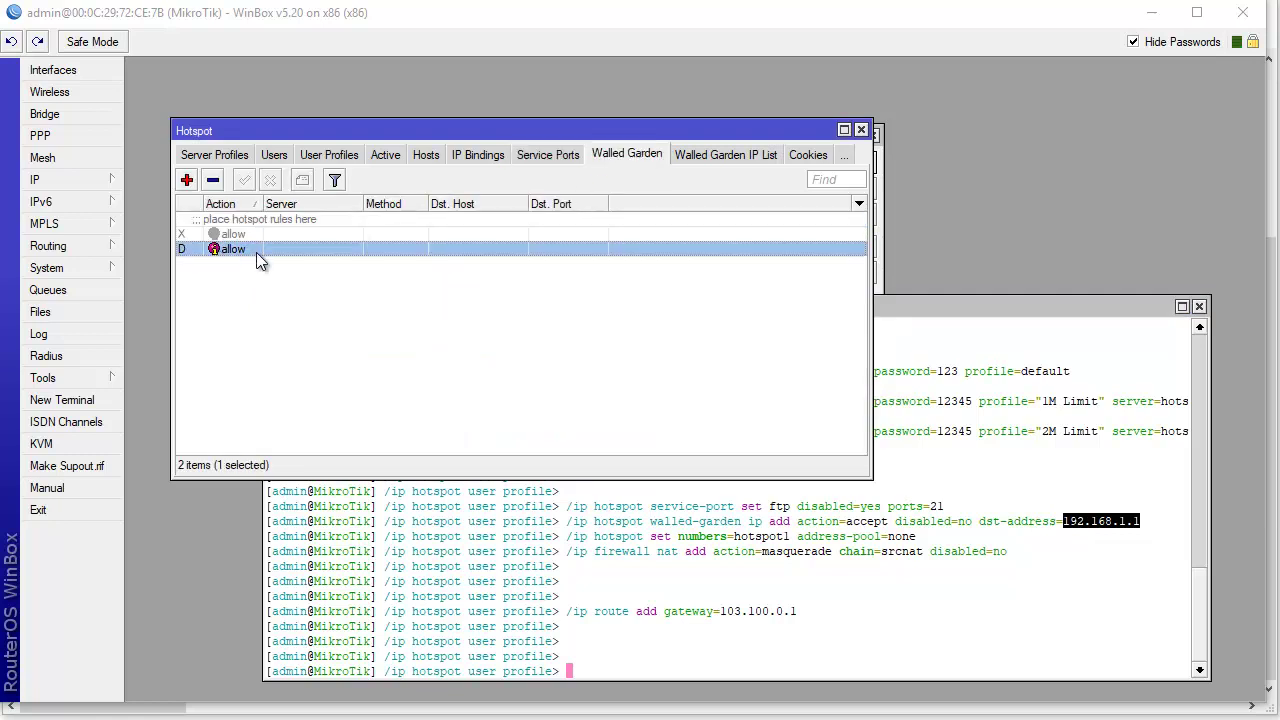
{"action": "double_click", "coordinate": [256, 252]}
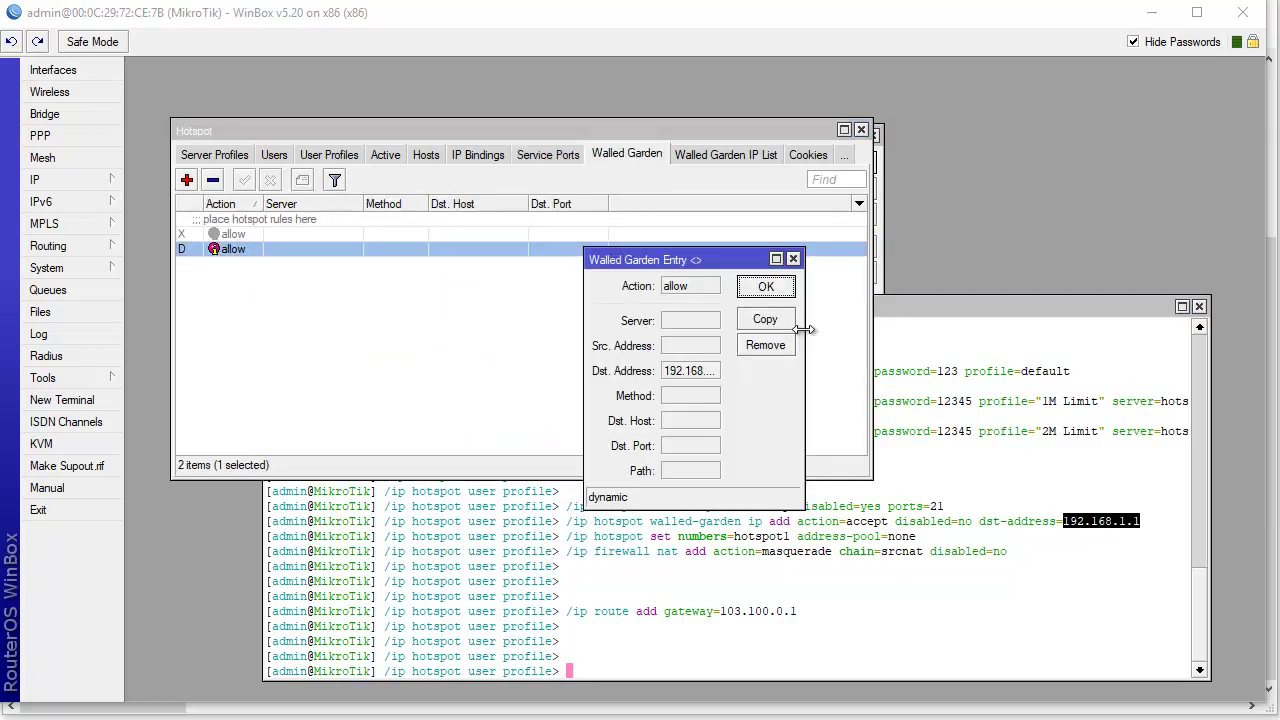
{"action": "left_click_drag", "start_coordinate": [804, 333], "coordinate": [985, 333]}
{"action": "double_click", "coordinate": [702, 372]}
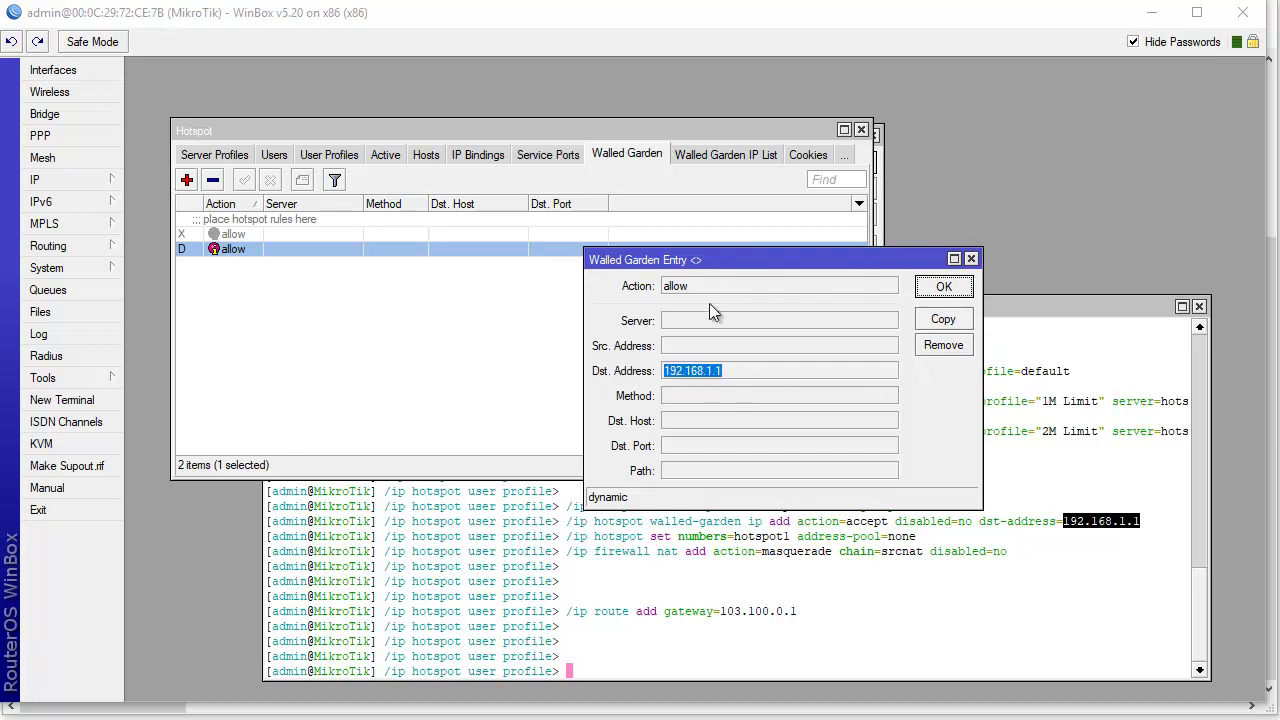
{"action": "left_click", "coordinate": [960, 290]}
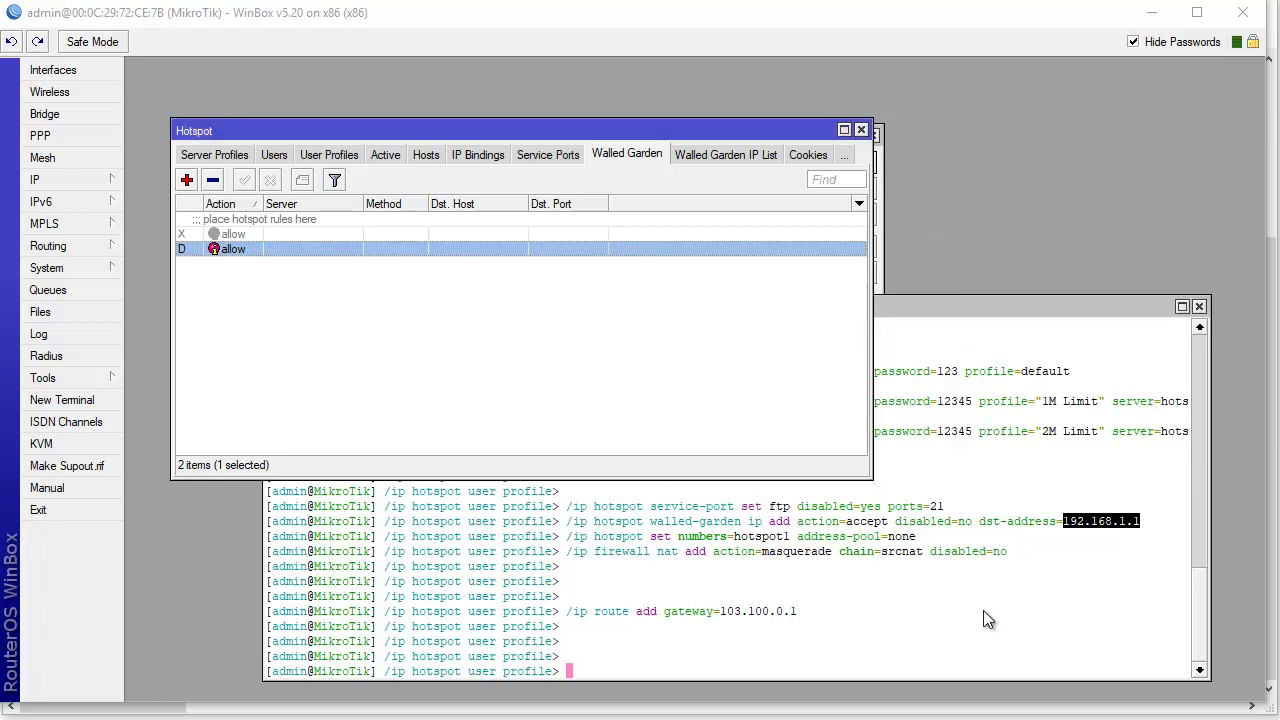
{"action": "left_click_drag", "start_coordinate": [577, 542], "coordinate": [750, 548]}
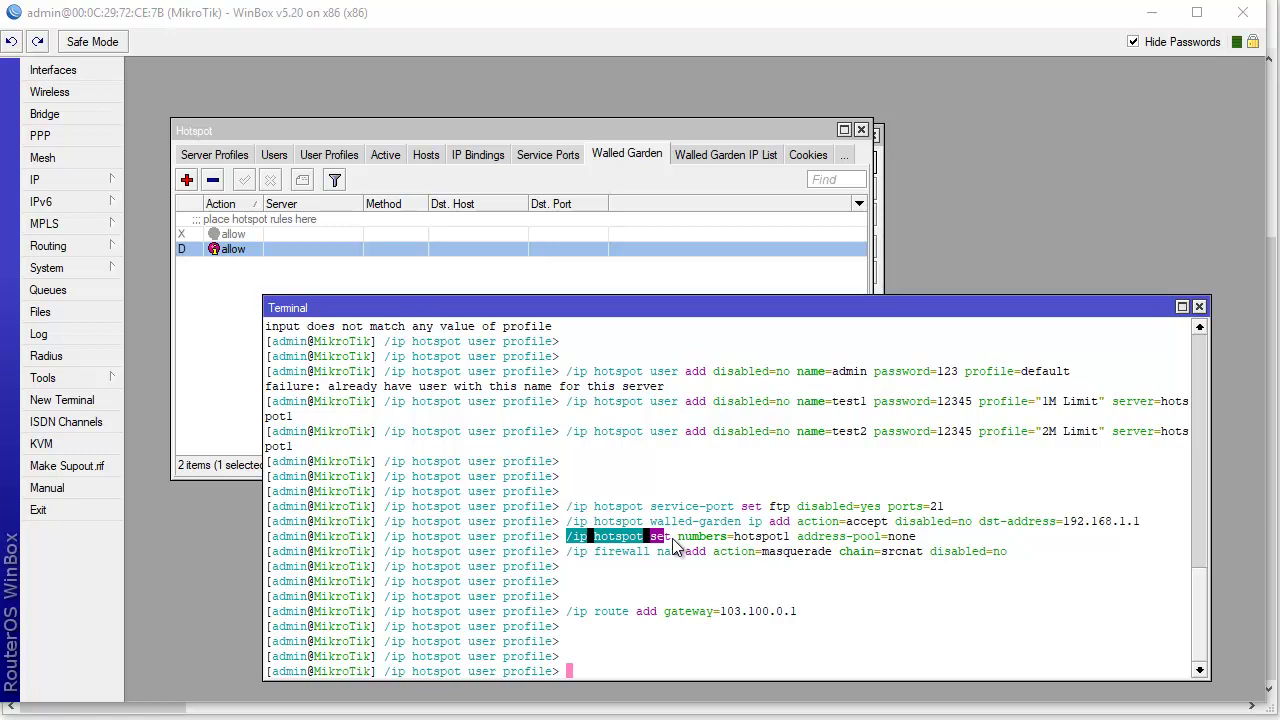
- Compare hotspot1's server settings with the terminal command setting its address pool to none
{"action": "left_click", "coordinate": [232, 155]}
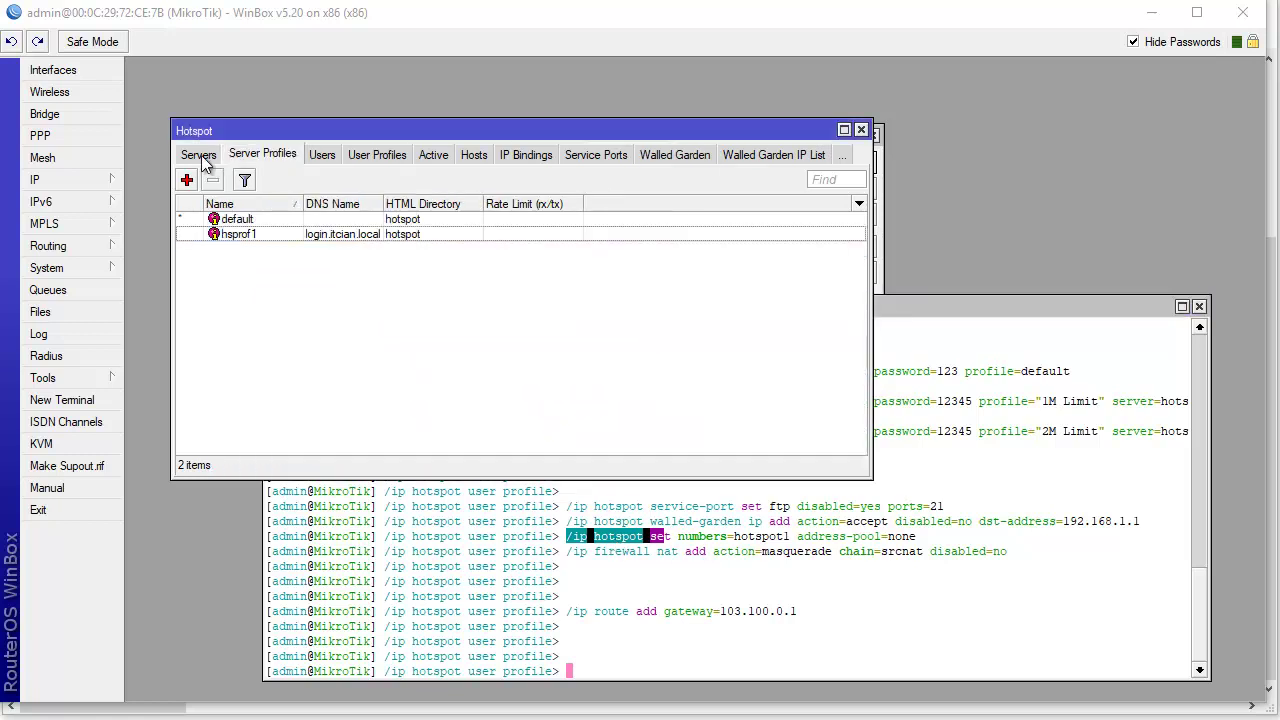
{"action": "left_click", "coordinate": [198, 155]}
{"action": "double_click", "coordinate": [282, 222]}
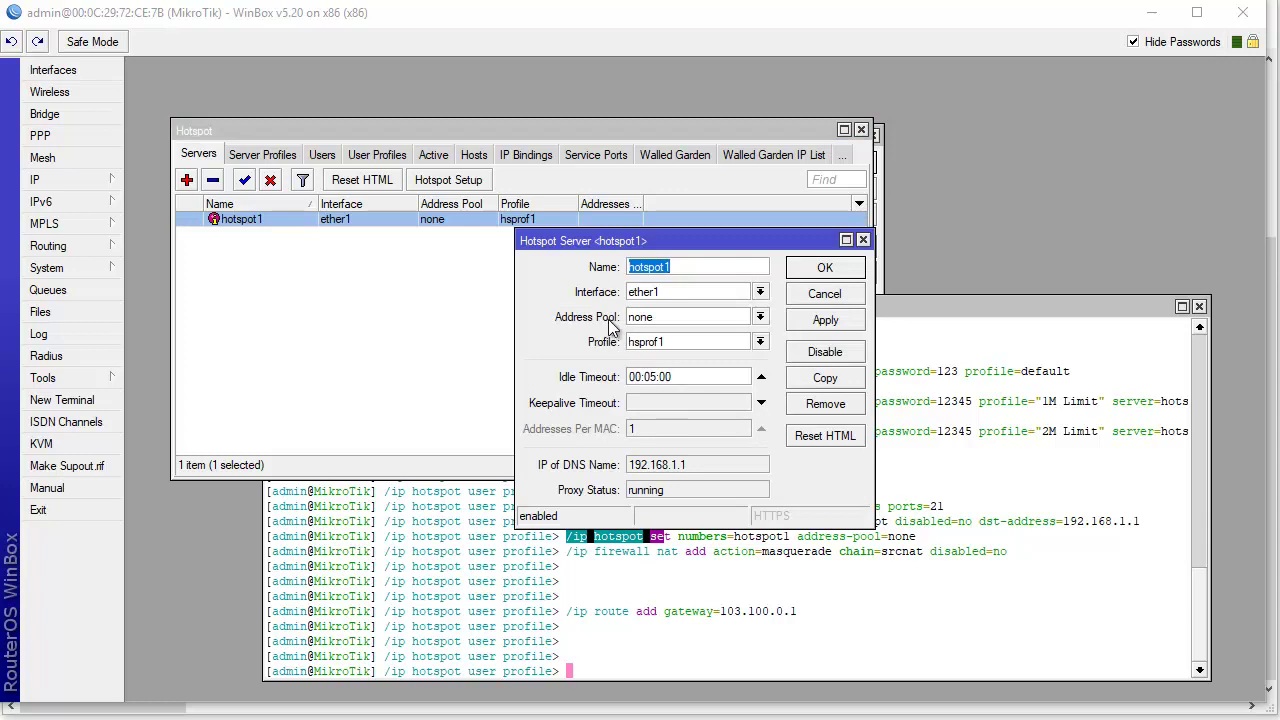
{"action": "left_click", "coordinate": [803, 598]}
{"action": "left_click_drag", "start_coordinate": [750, 538], "coordinate": [920, 541]}
{"action": "left_click", "coordinate": [779, 241]}
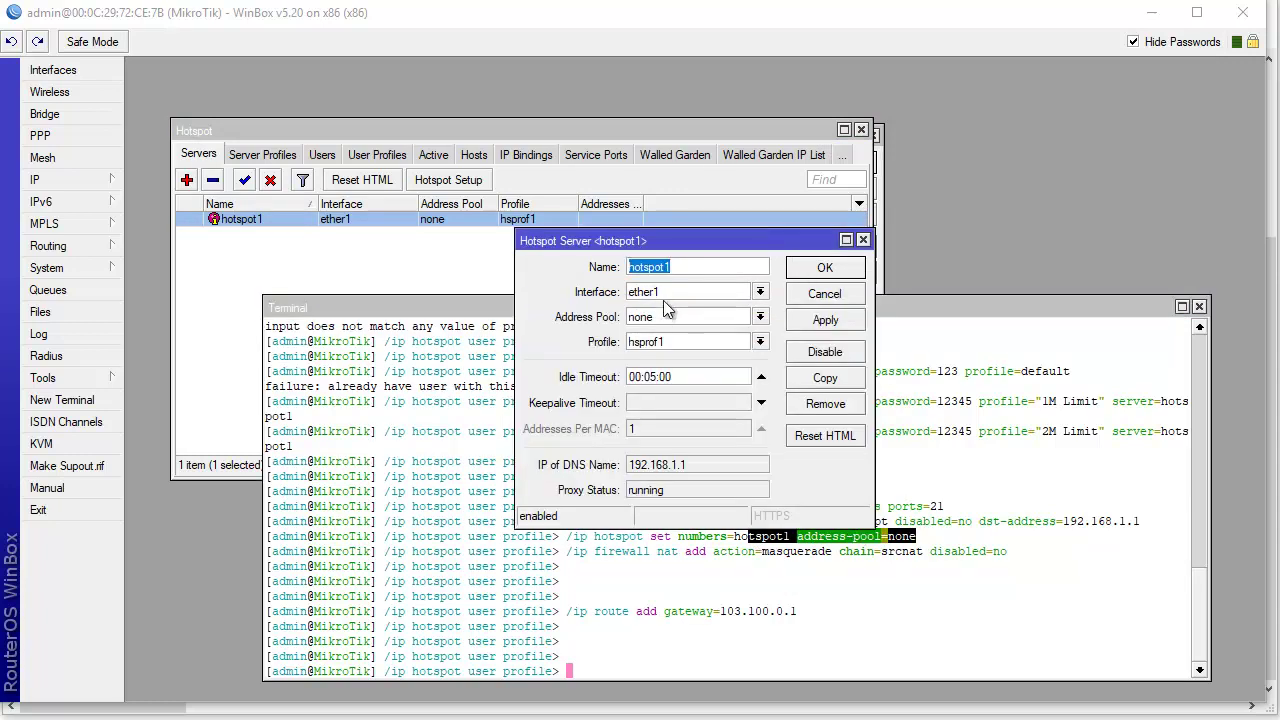
- Inspect the 1M Limit user profile, reopen hotspot1, and mark the NAT masquerade command
{"action": "left_click", "coordinate": [364, 156]}
{"action": "double_click", "coordinate": [287, 222]}
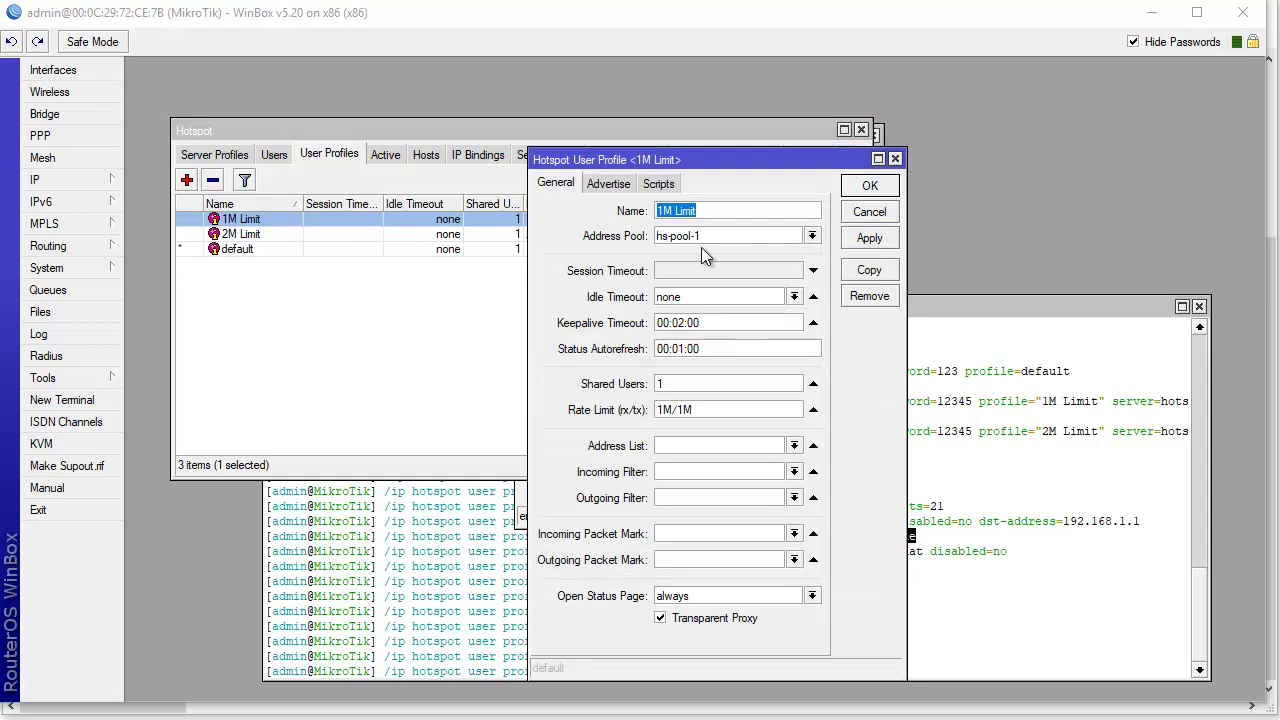
{"action": "left_click", "coordinate": [862, 222]}
{"action": "left_click", "coordinate": [214, 156]}
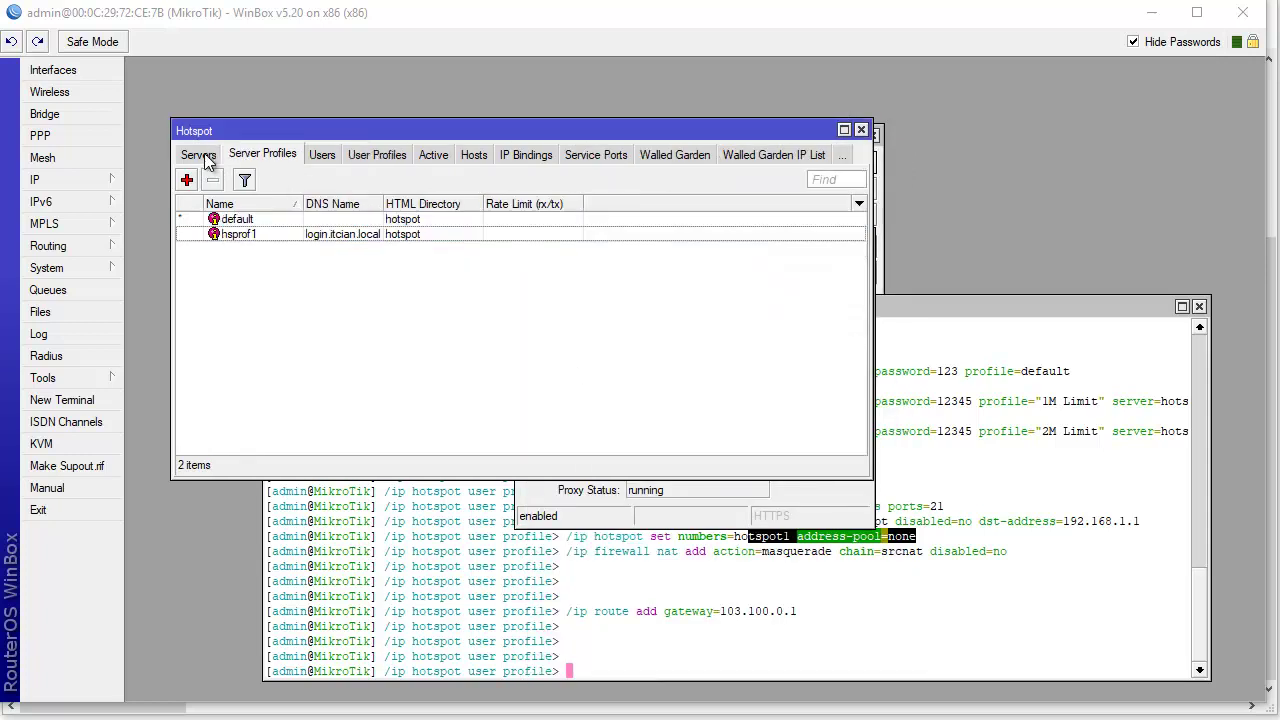
{"action": "left_click", "coordinate": [199, 155]}
{"action": "double_click", "coordinate": [264, 220]}
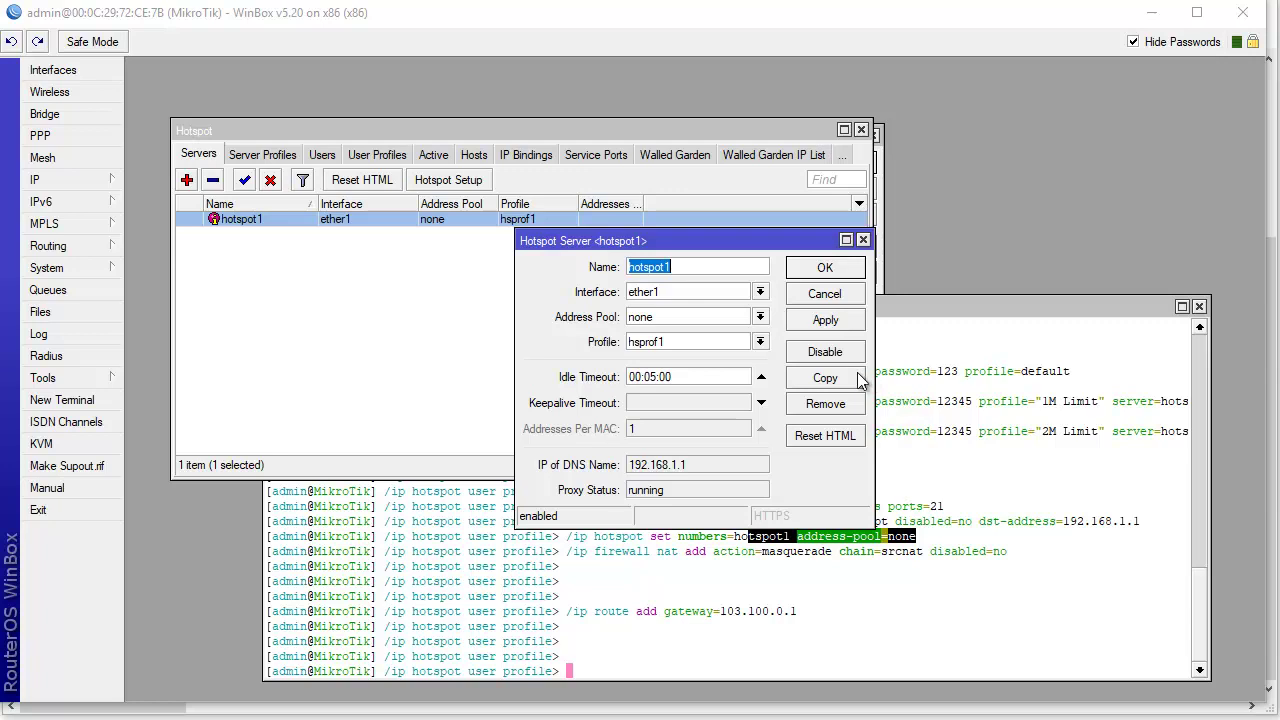
{"action": "left_click", "coordinate": [695, 638]}
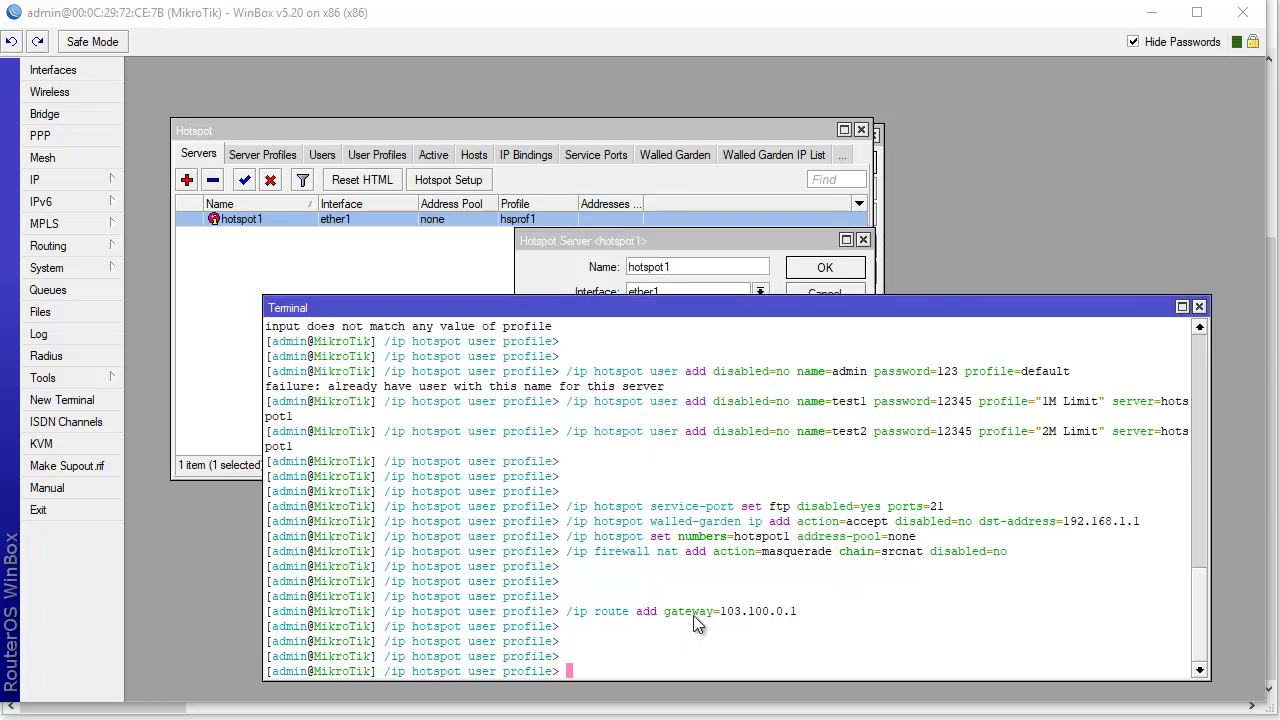
{"action": "left_click_drag", "start_coordinate": [596, 551], "coordinate": [1017, 565]}
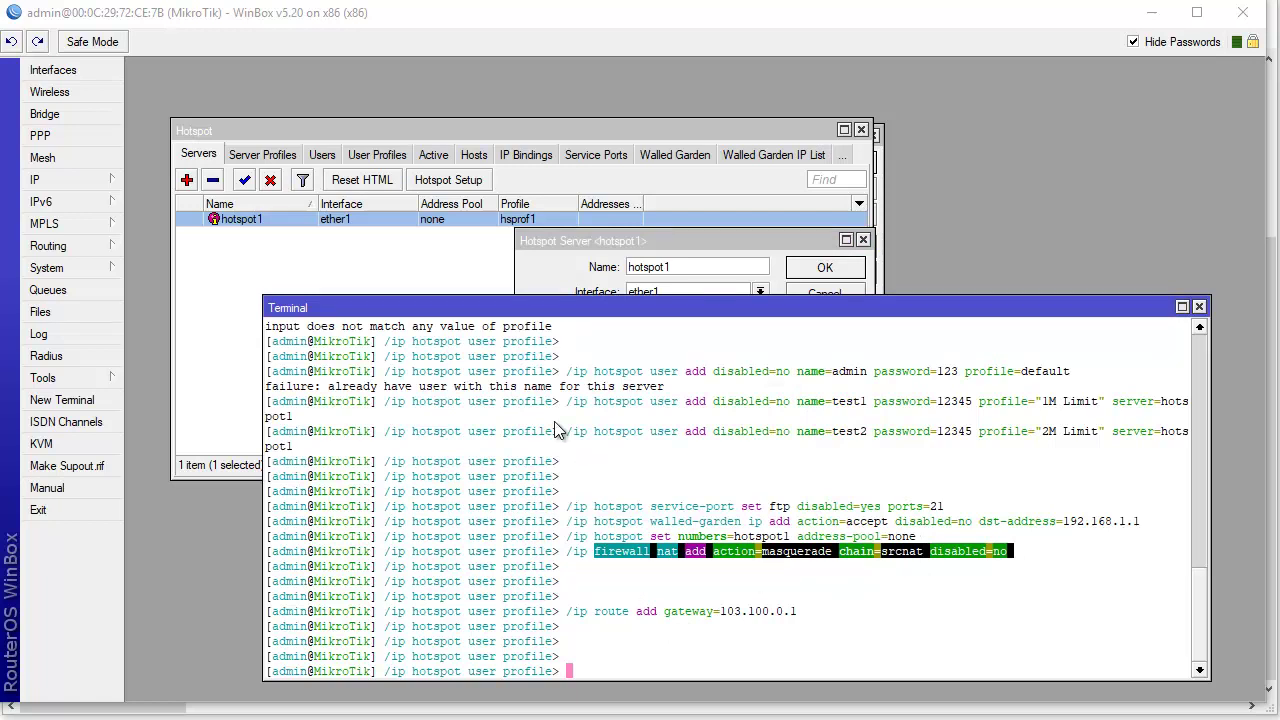
{"action": "left_click", "coordinate": [81, 181]}
{"action": "left_click", "coordinate": [176, 334]}
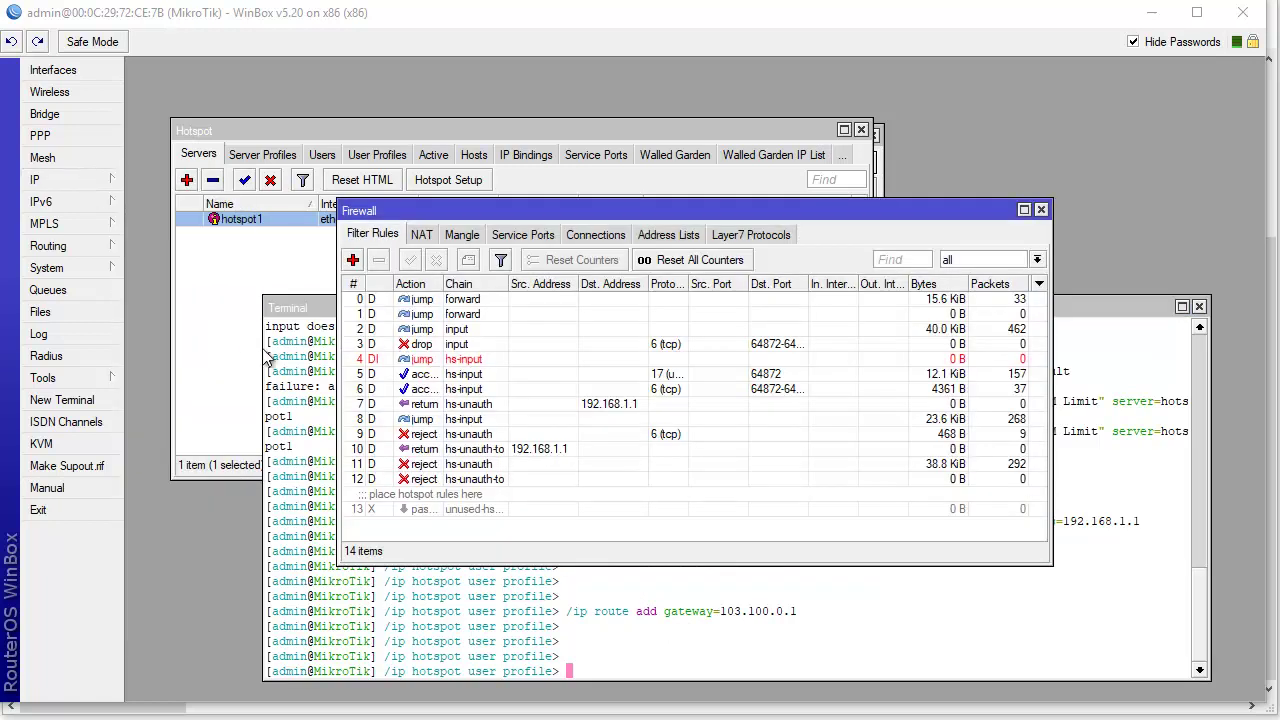
{"action": "left_click", "coordinate": [421, 234]}
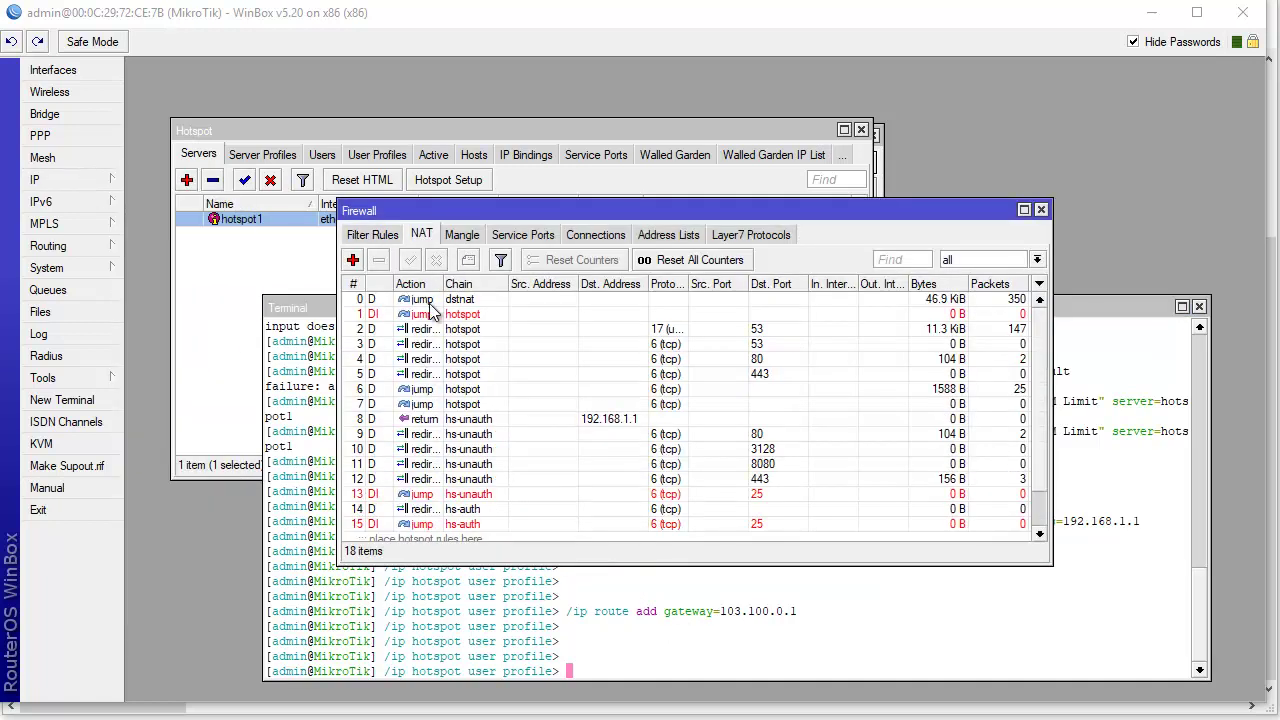
{"action": "scroll", "coordinate": [420, 450], "scroll_direction": "down", "scroll_amount": 1}
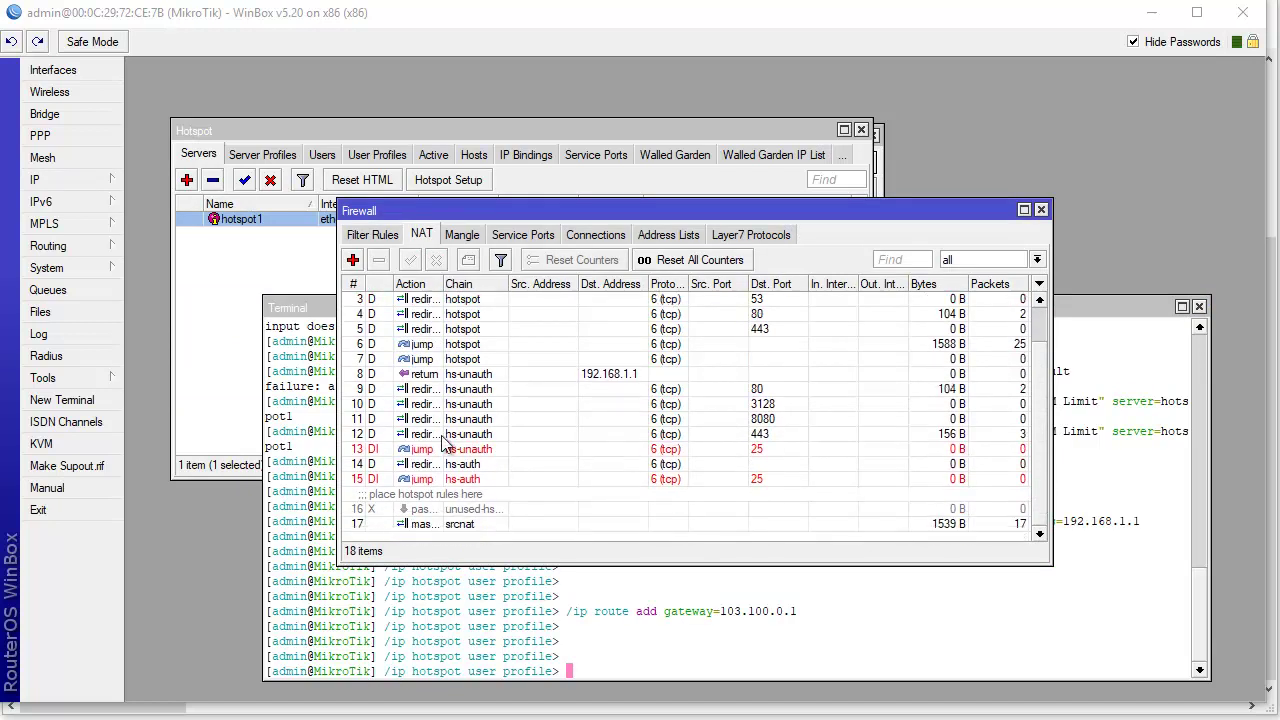
{"action": "left_click", "coordinate": [409, 526]}
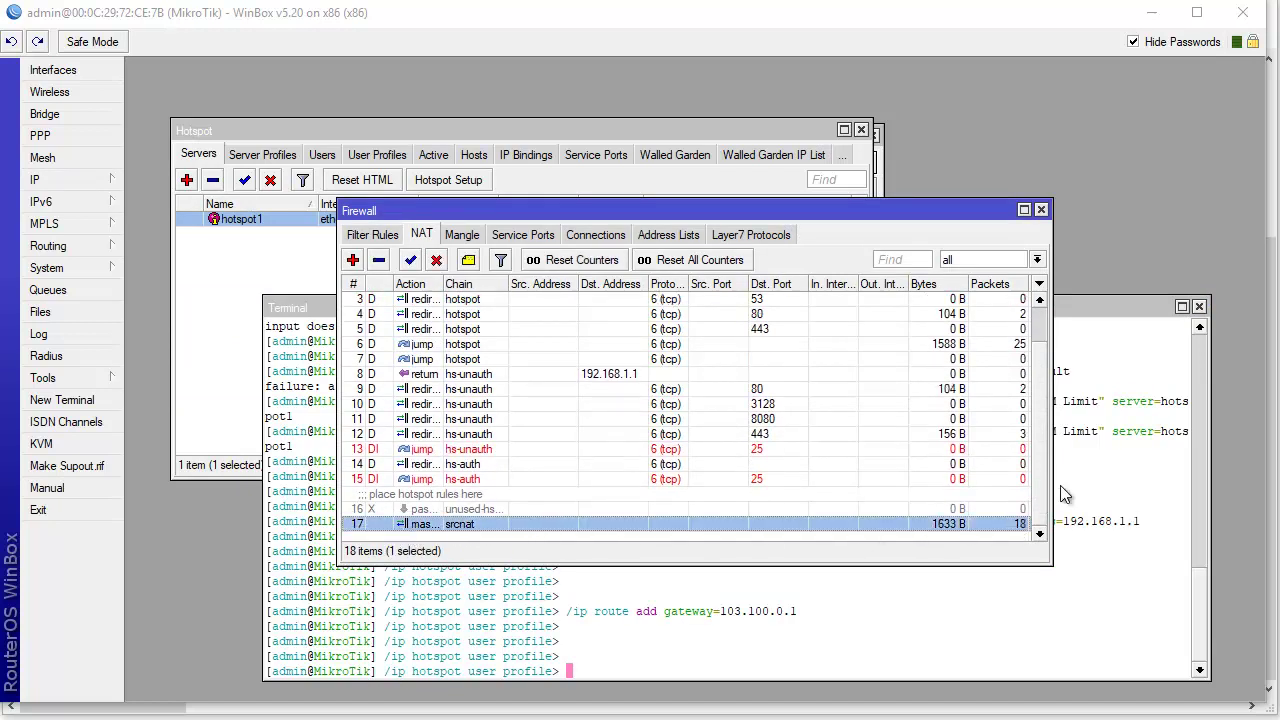
{"action": "left_click_drag", "start_coordinate": [1051, 490], "coordinate": [1166, 490]}
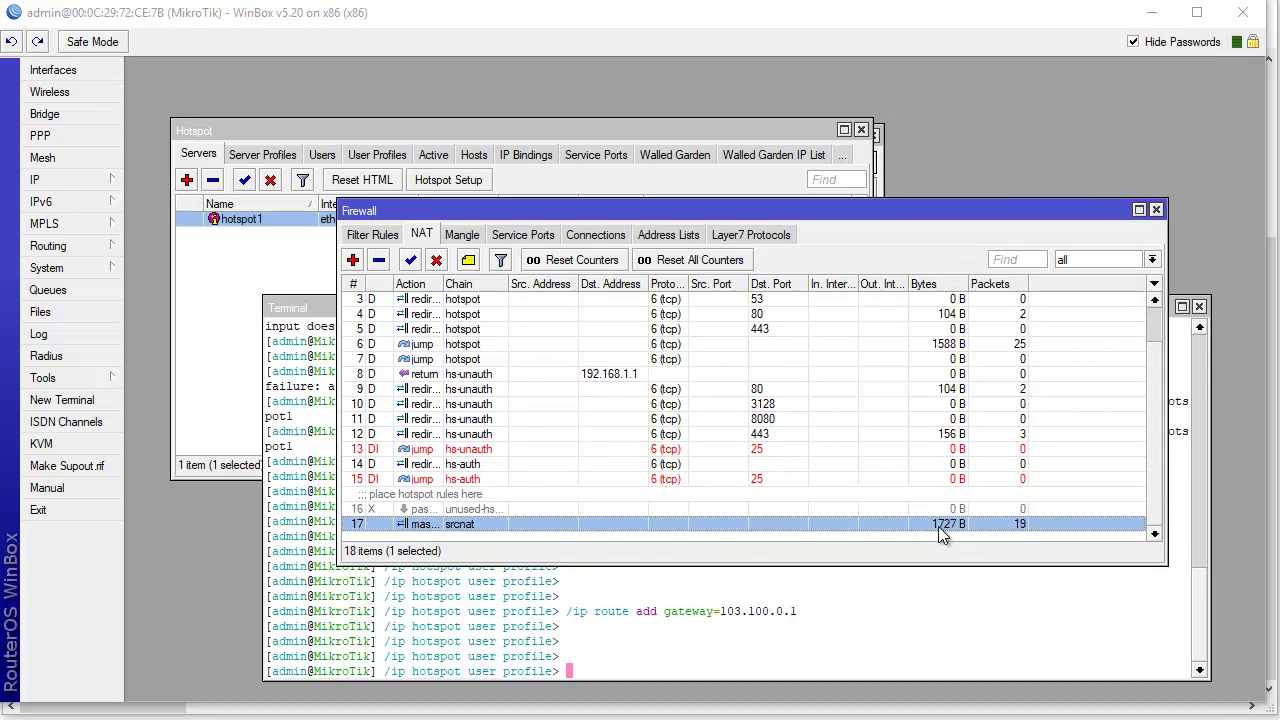
{"action": "scroll", "coordinate": [503, 510], "scroll_direction": "up", "scroll_amount": 1}
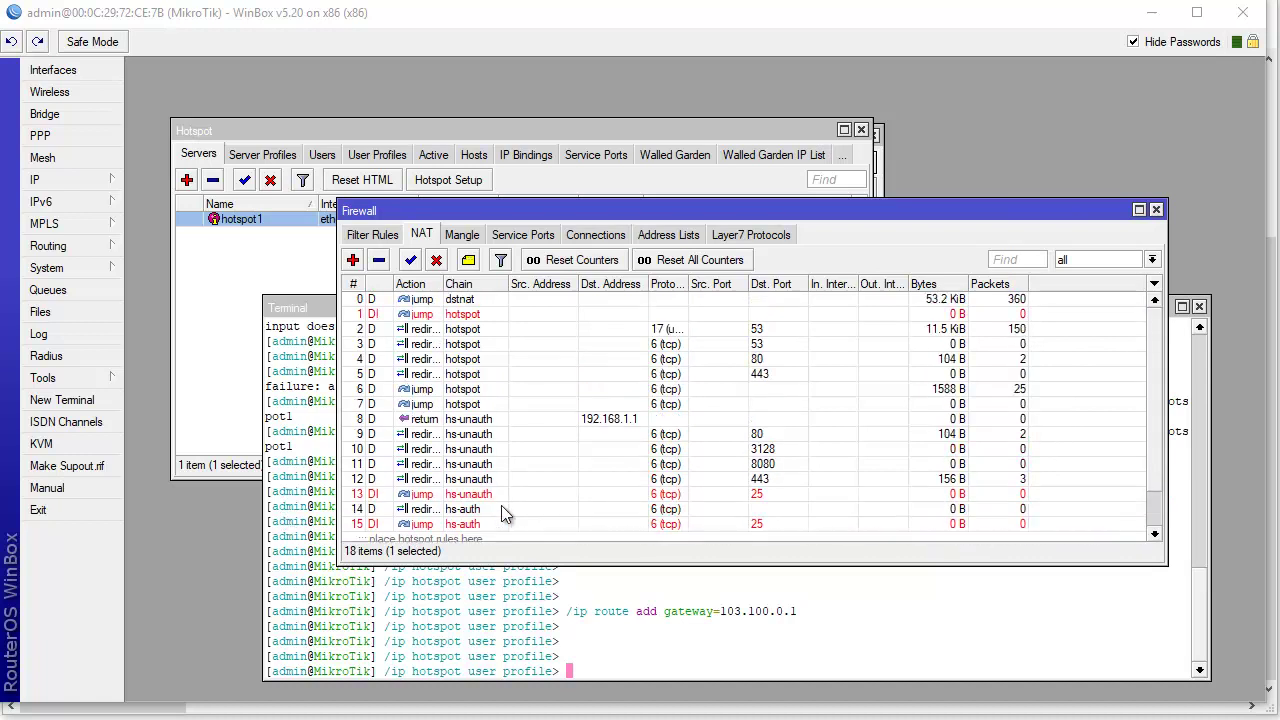
{"action": "left_click", "coordinate": [414, 299]}
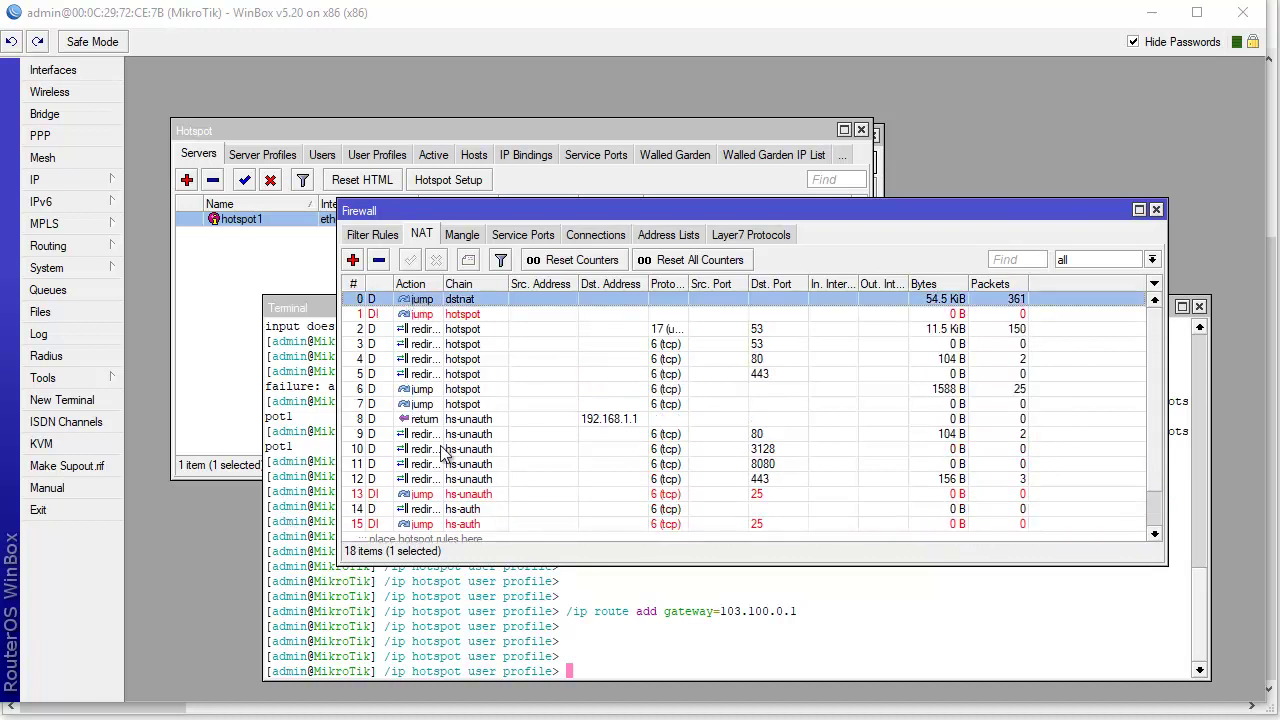
{"action": "left_click_drag", "start_coordinate": [472, 566], "coordinate": [478, 630]}
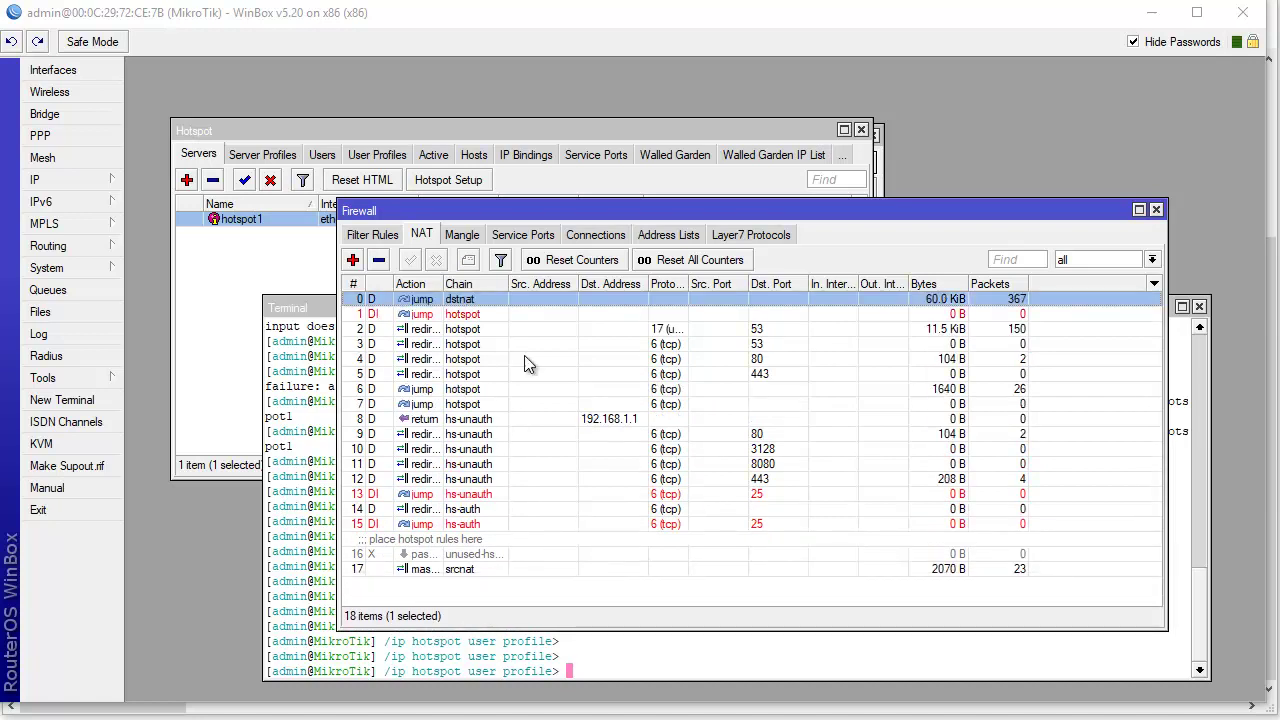
{"action": "left_click_drag", "start_coordinate": [561, 218], "coordinate": [568, 172]}
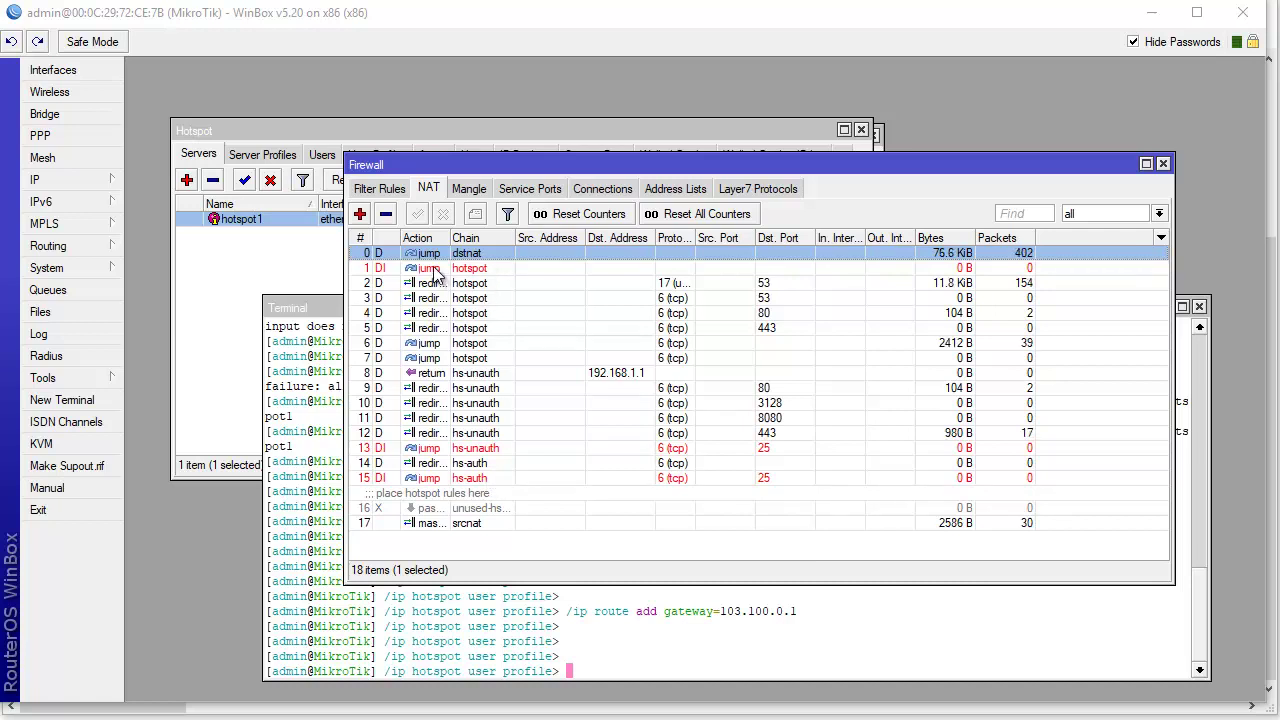
{"action": "left_click", "coordinate": [384, 191]}
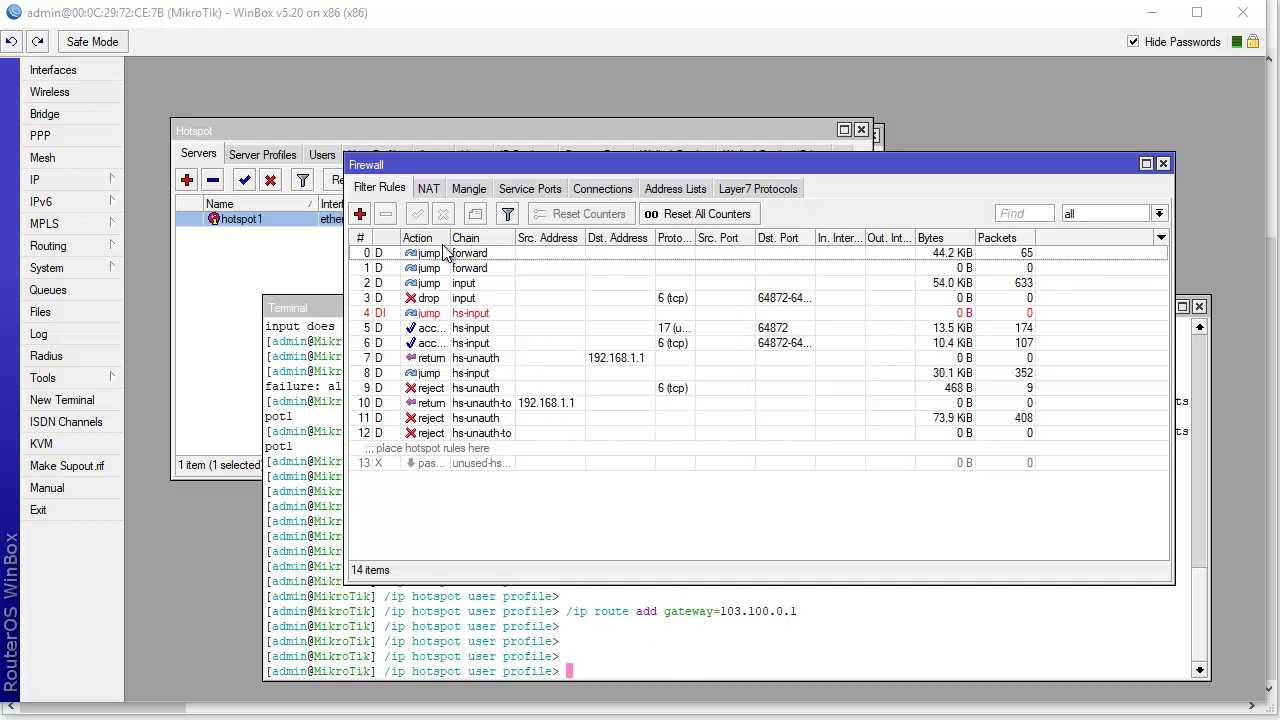
{"action": "left_click", "coordinate": [428, 189]}
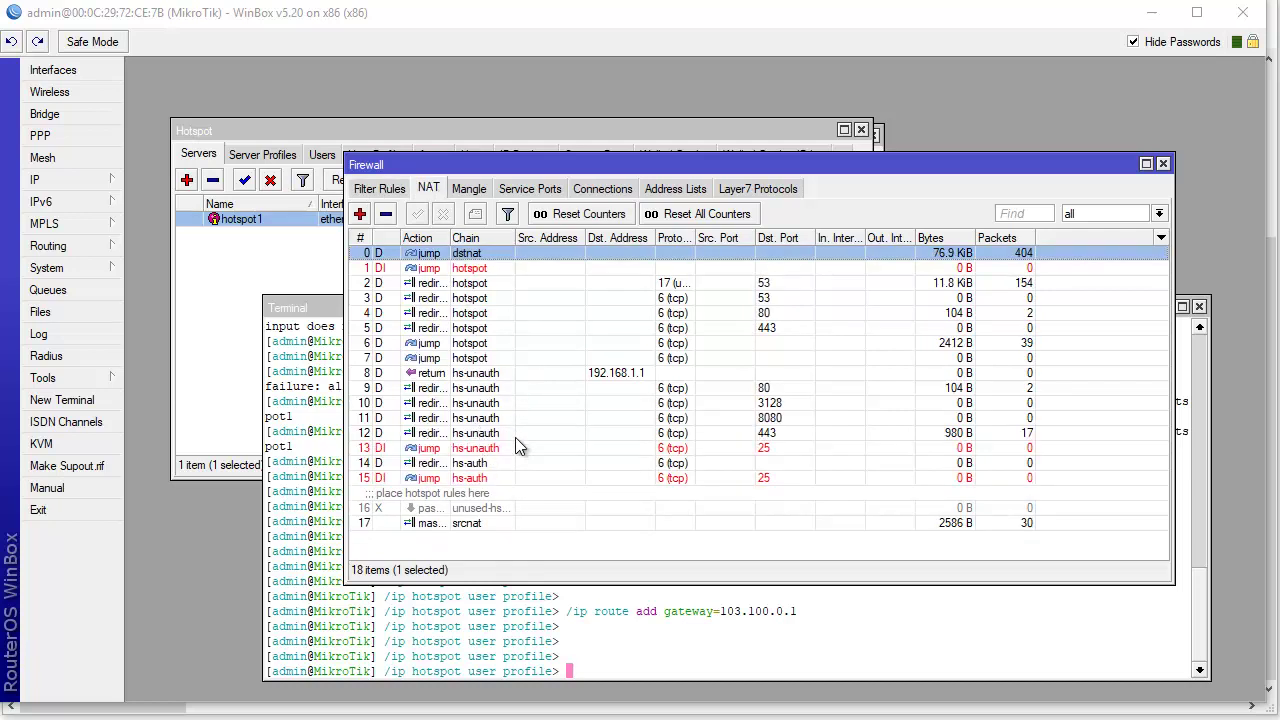
{"action": "left_click", "coordinate": [472, 527]}
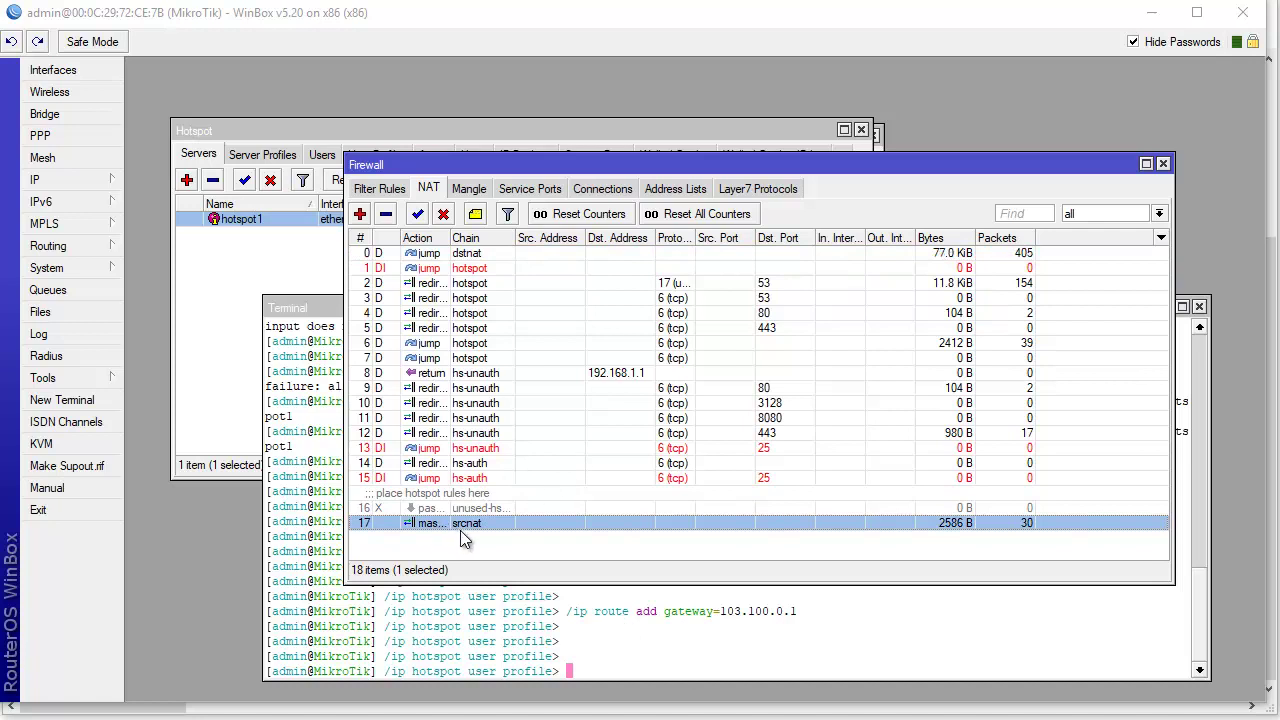
{"action": "left_click", "coordinate": [469, 190]}
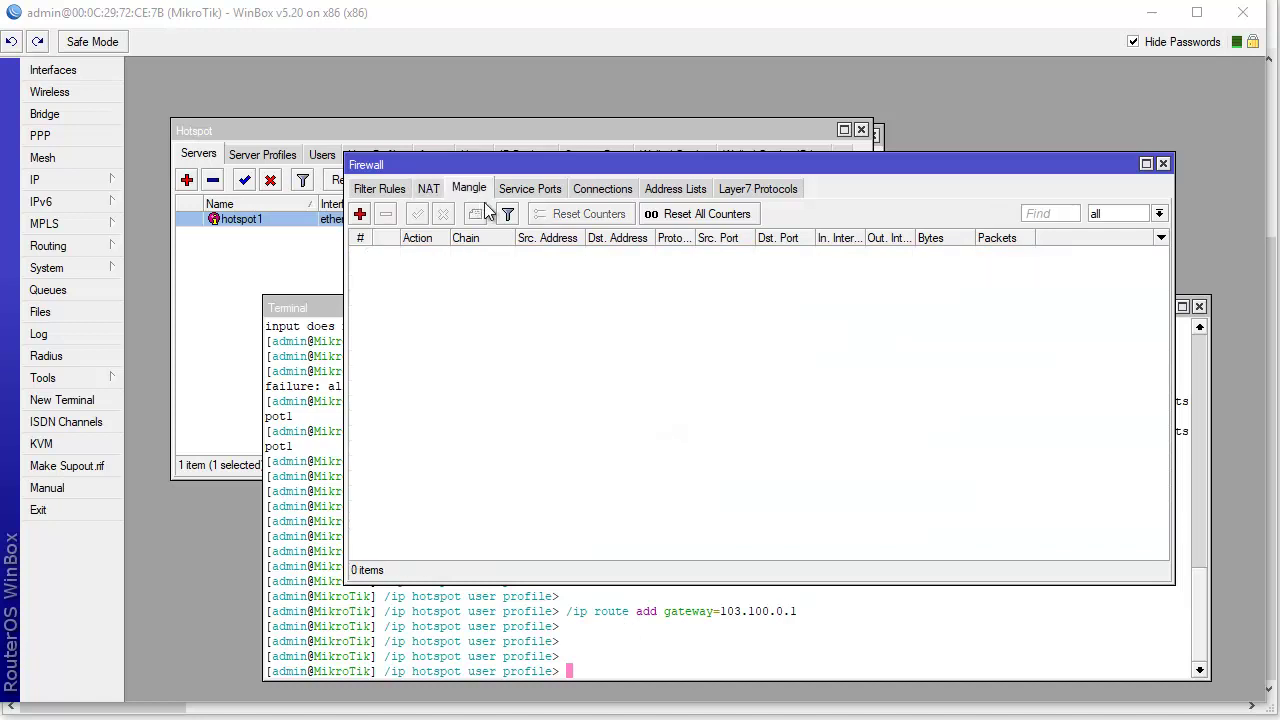
{"action": "left_click", "coordinate": [378, 190]}
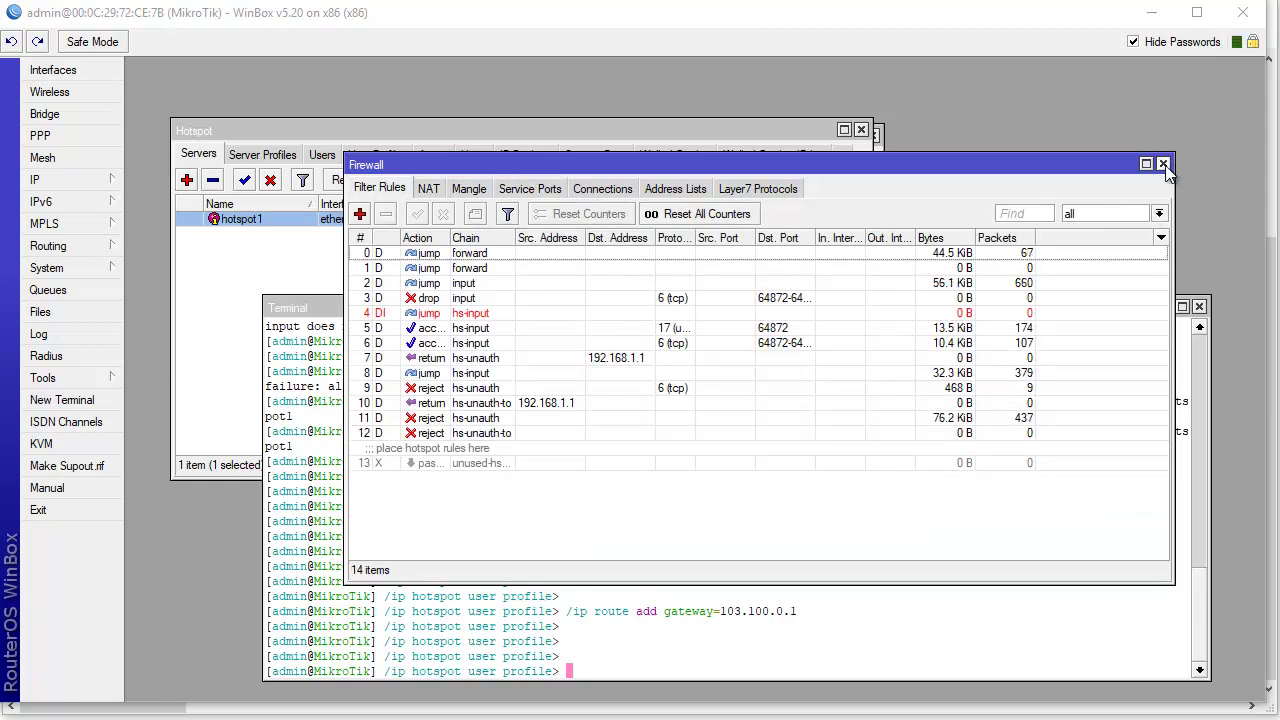
{"action": "left_click", "coordinate": [1163, 165]}
{"action": "left_click", "coordinate": [222, 263]}
- Reopen and close hotspot1's server properties, then bring Firefox to the front
{"action": "double_click", "coordinate": [253, 229]}
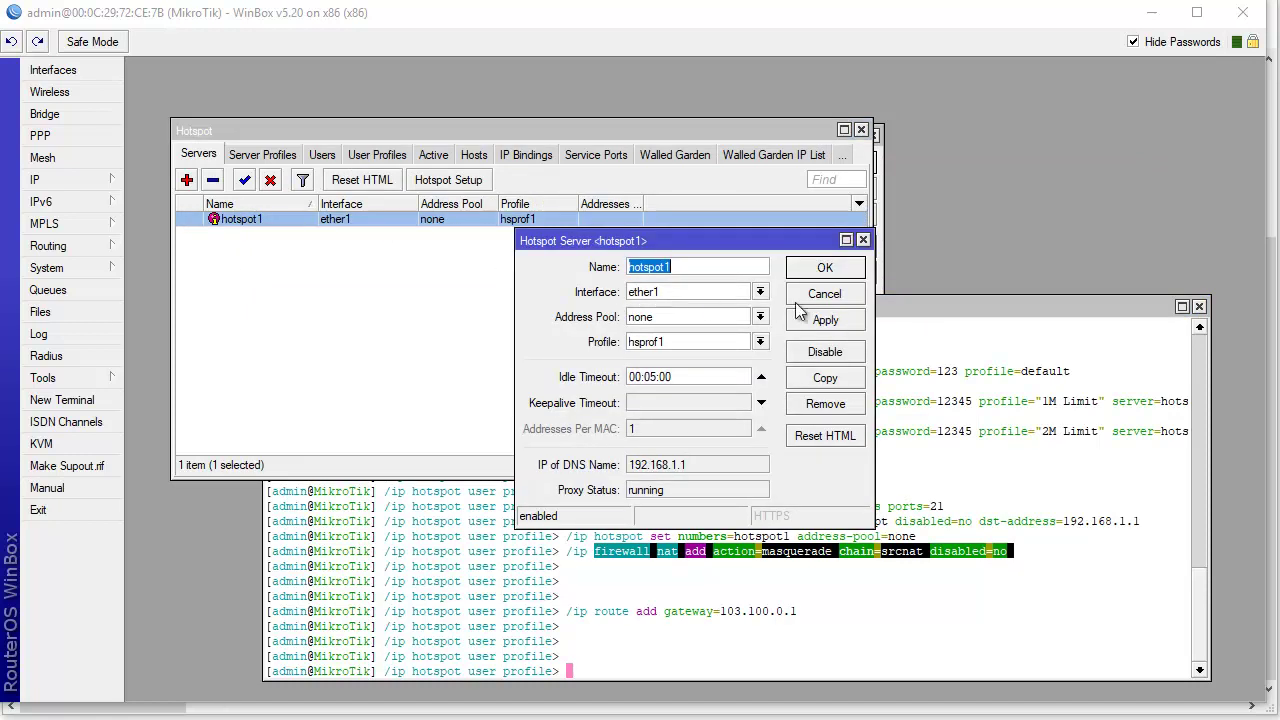
{"action": "left_click", "coordinate": [863, 241]}
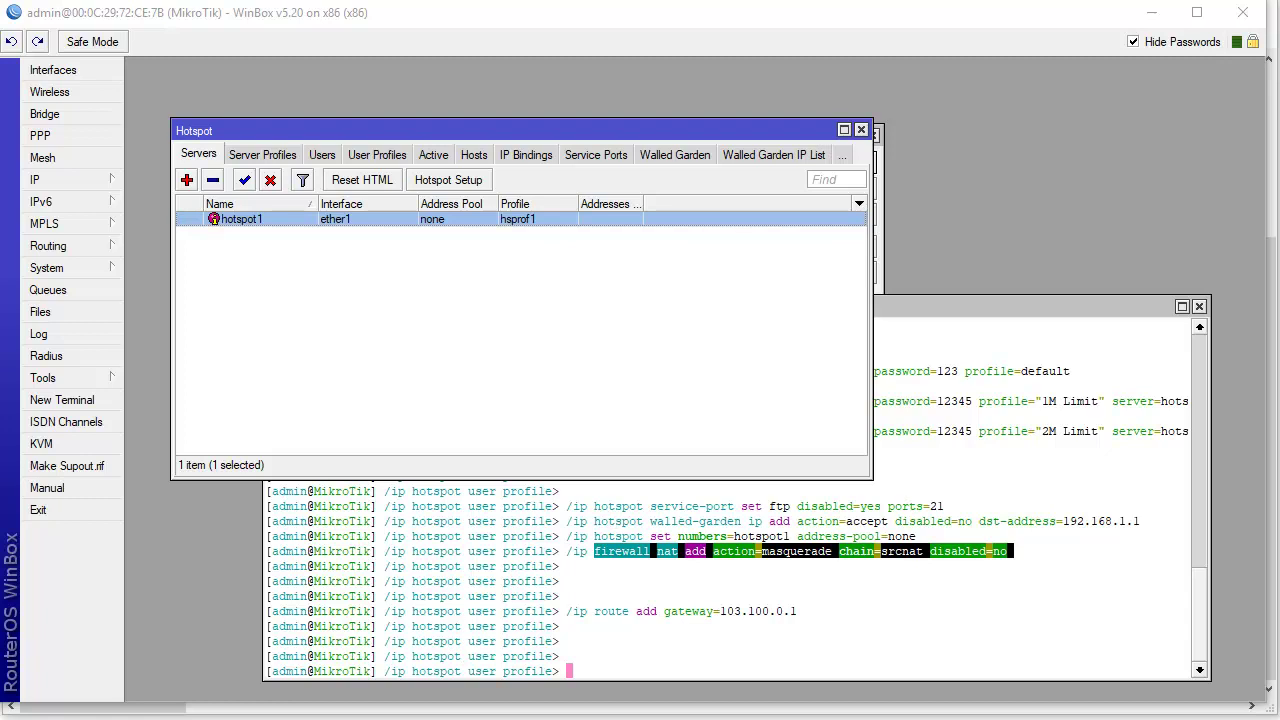
{"action": "left_click", "coordinate": [420, 712]}
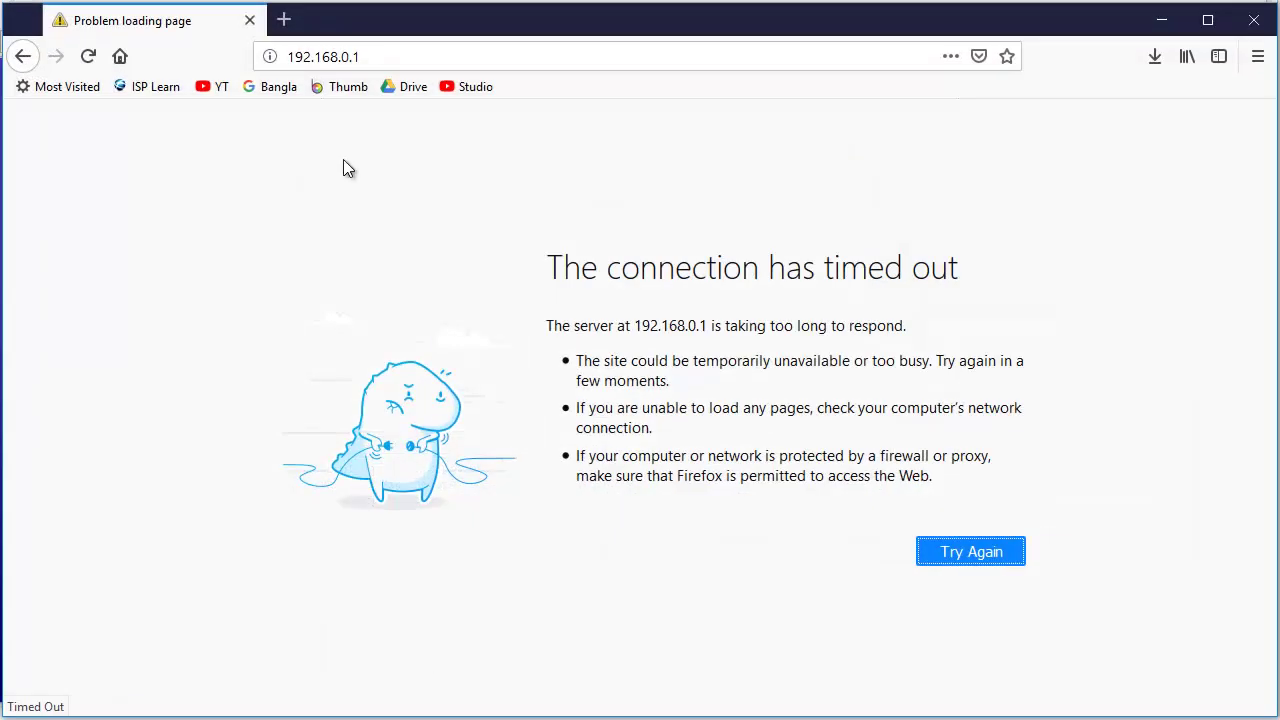
- Replace the timed-out 192.168.0.1 tab with a new tab and dismiss the default-browser prompt
{"action": "left_click", "coordinate": [284, 22]}
{"action": "left_click", "coordinate": [250, 20]}
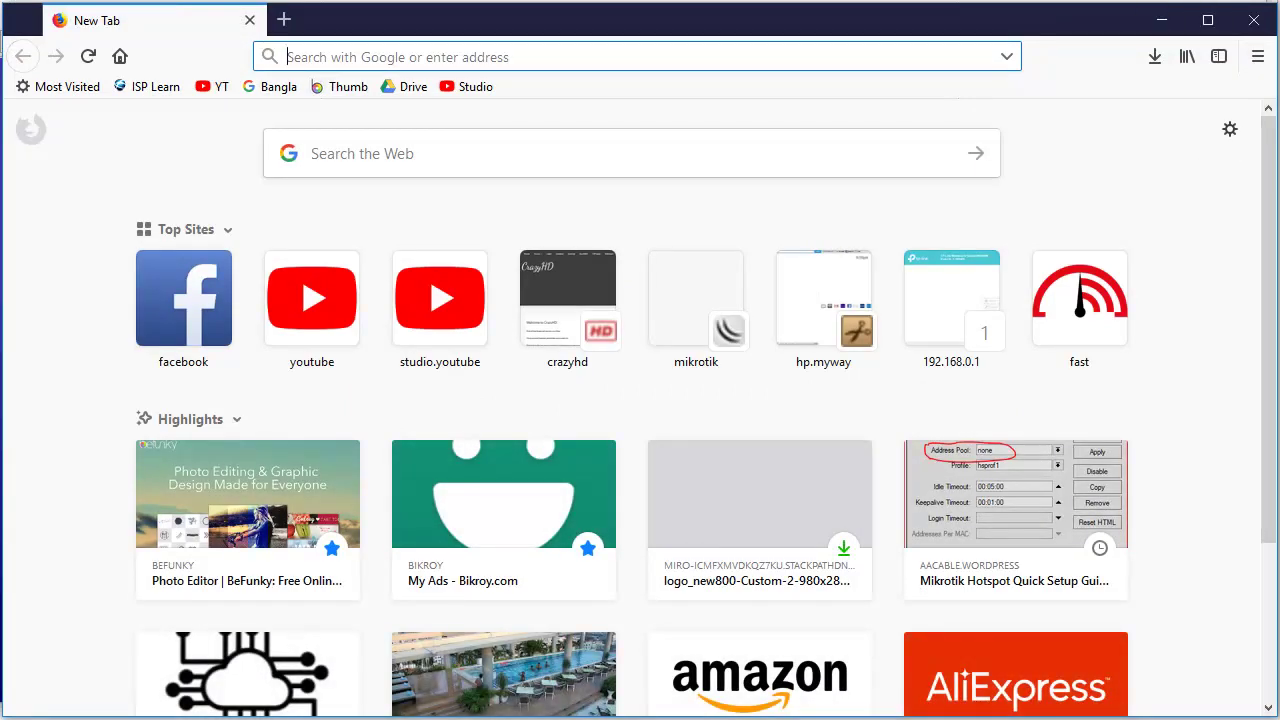
{"action": "left_click", "coordinate": [1161, 20]}
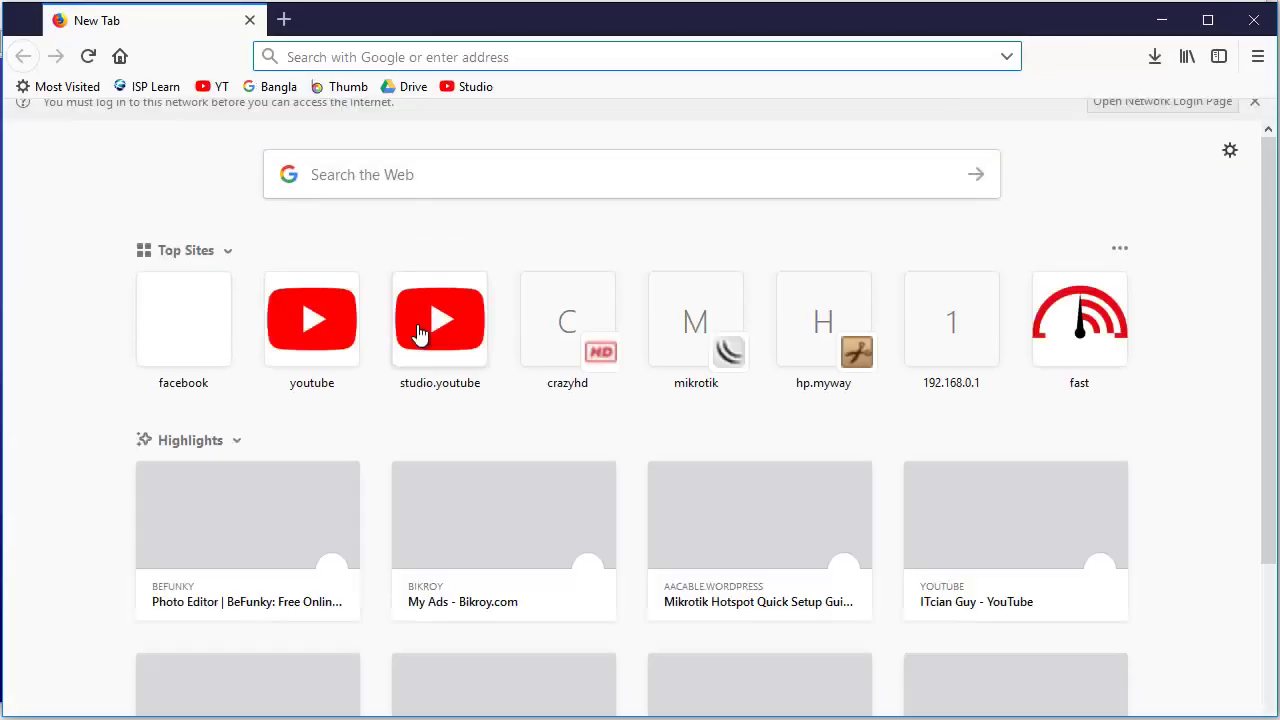
{"action": "left_click", "coordinate": [737, 405]}
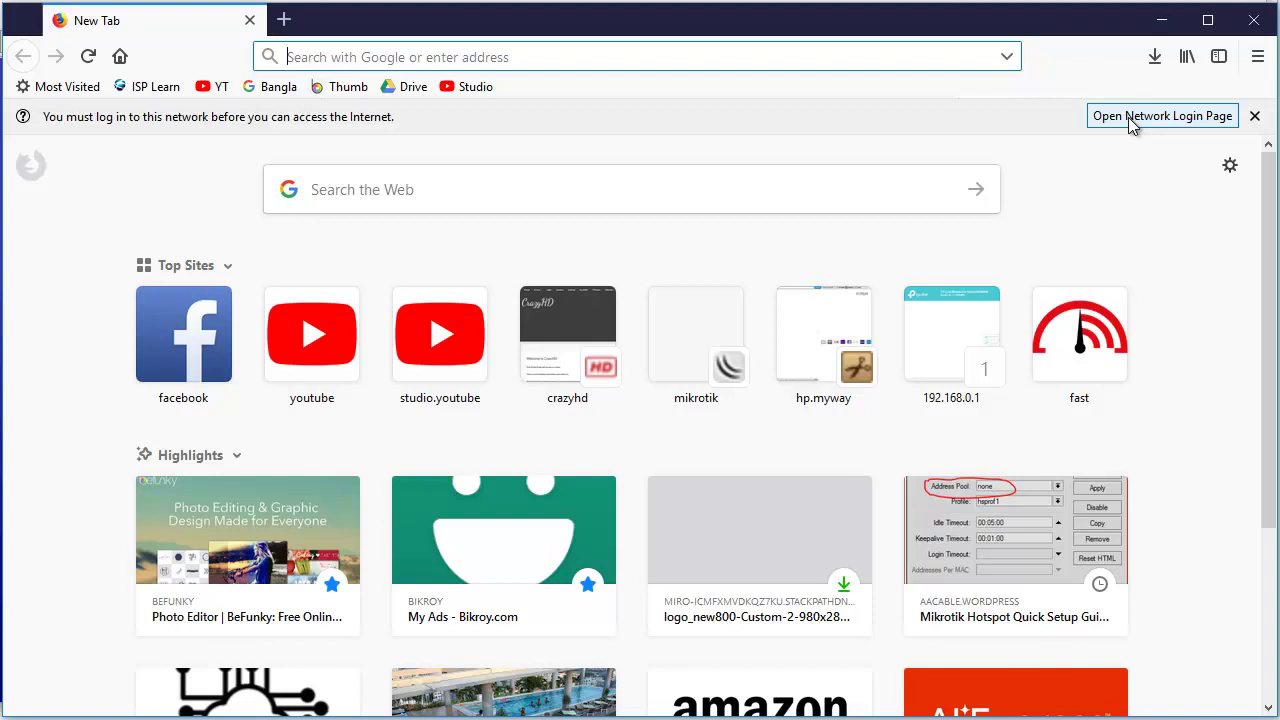
- Open the hotspot's network login page and highlight its login.itcian.local hostname
{"action": "left_click", "coordinate": [1150, 124]}
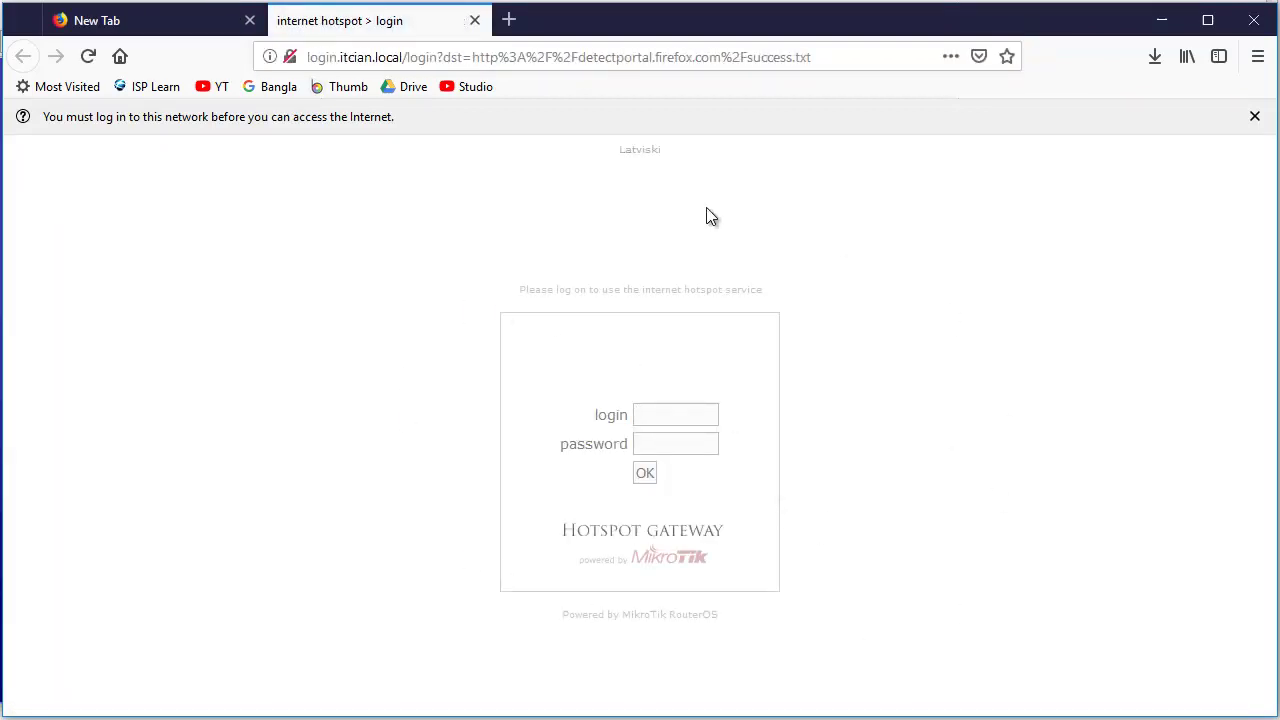
{"action": "left_click_drag", "start_coordinate": [310, 58], "coordinate": [376, 58]}
{"action": "left_click", "coordinate": [404, 57]}
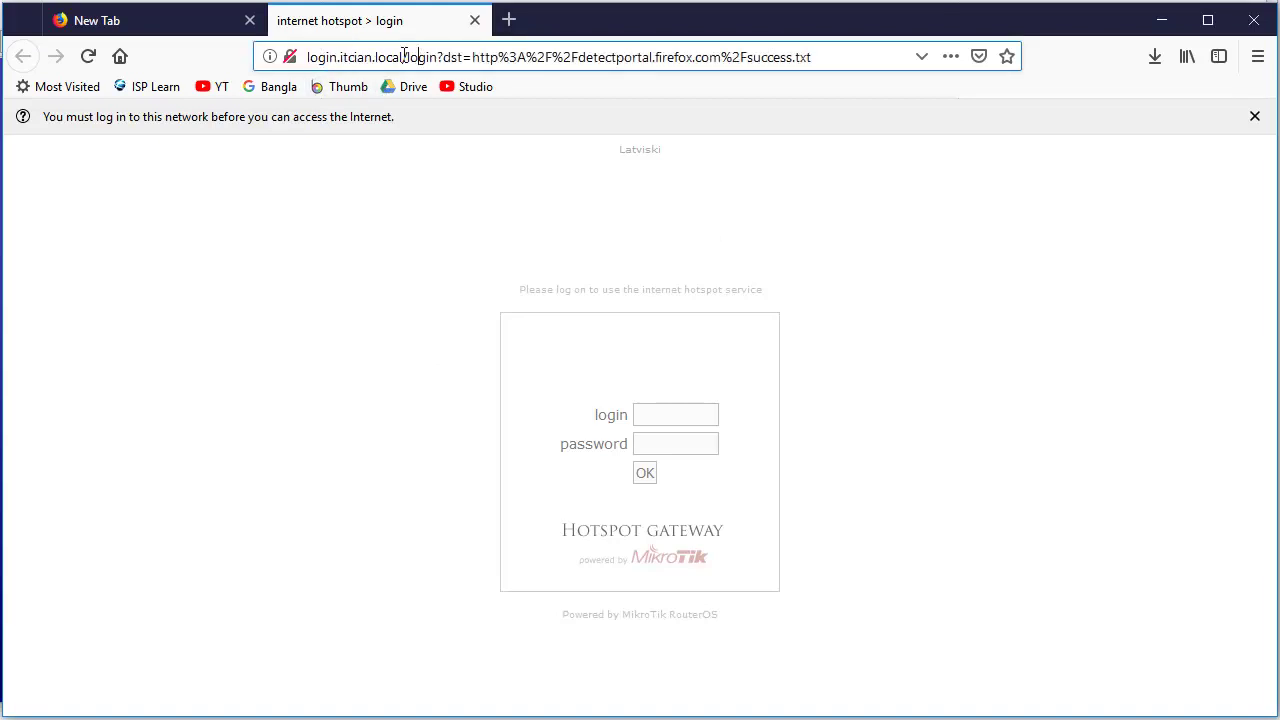
{"action": "left_click_drag", "start_coordinate": [307, 57], "coordinate": [404, 58]}
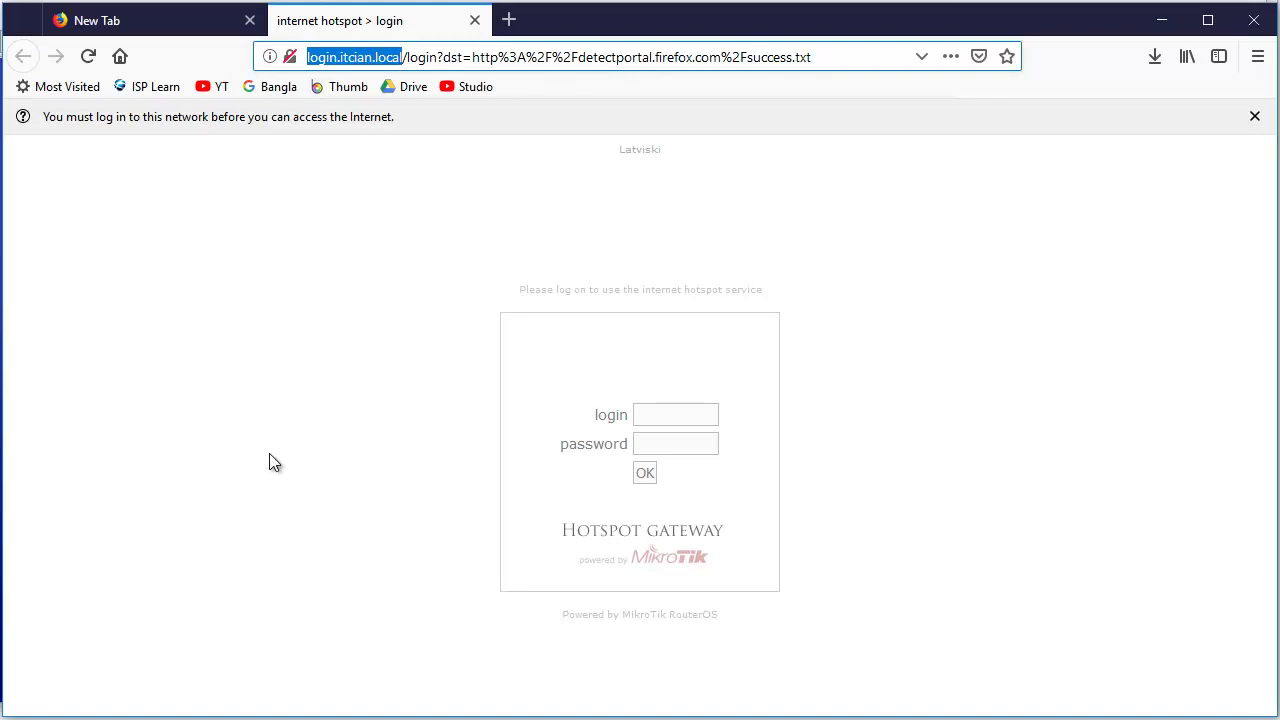
- Sign in on the hotspot login form with the test user's password, dismissing the insecure-login warnings
{"action": "left_click", "coordinate": [680, 418]}
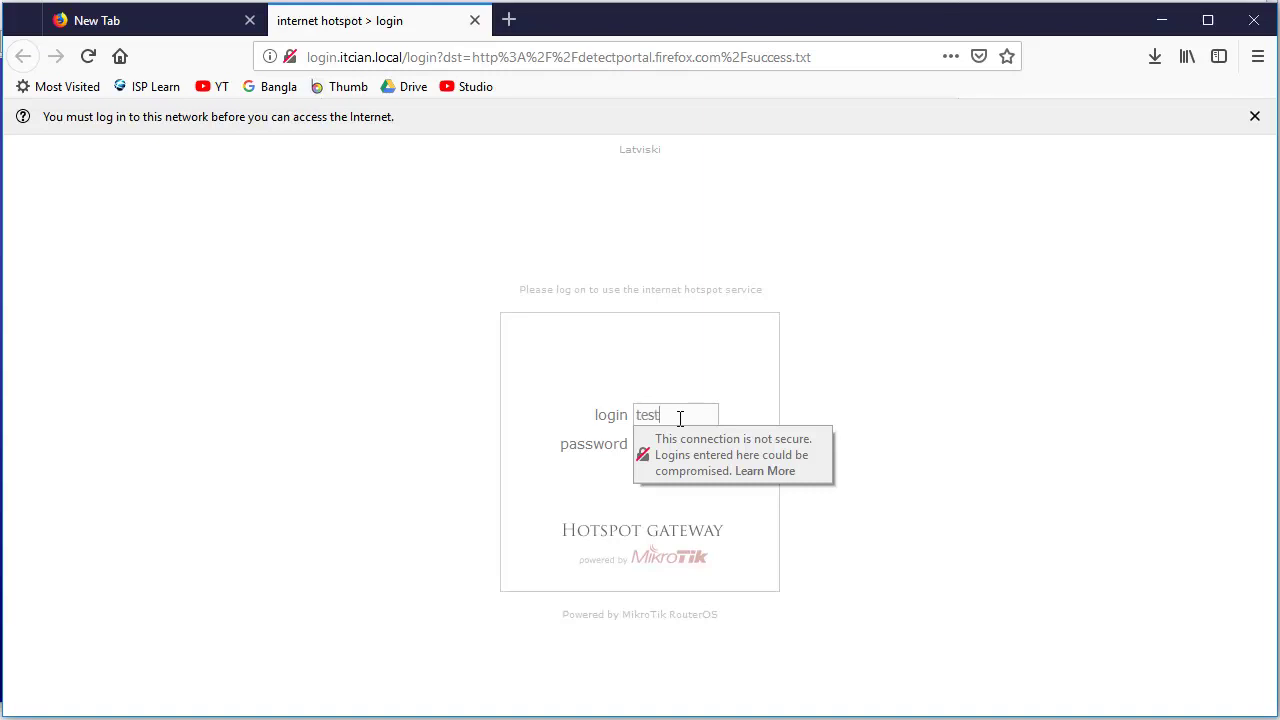
{"action": "left_click", "coordinate": [611, 490]}
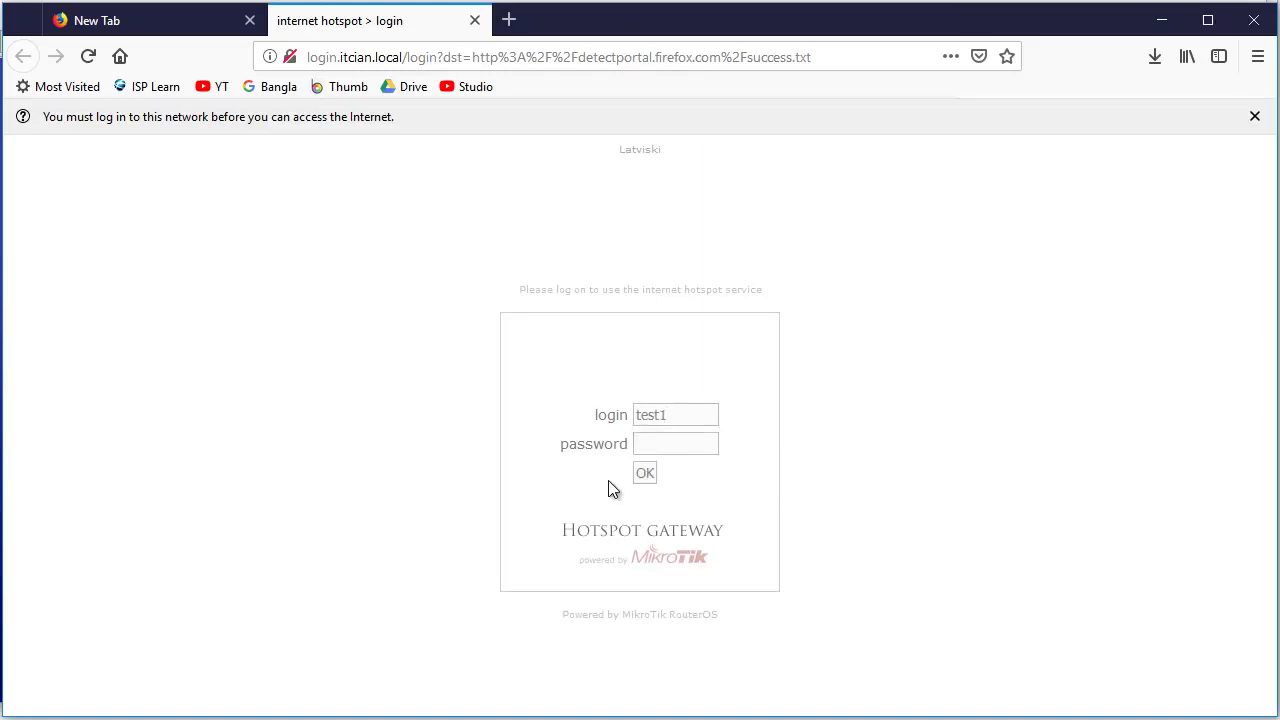
{"action": "left_click", "coordinate": [664, 443]}
{"action": "type", "text": "12345"}
{"action": "left_click", "coordinate": [730, 455]}
{"action": "left_click", "coordinate": [645, 475]}
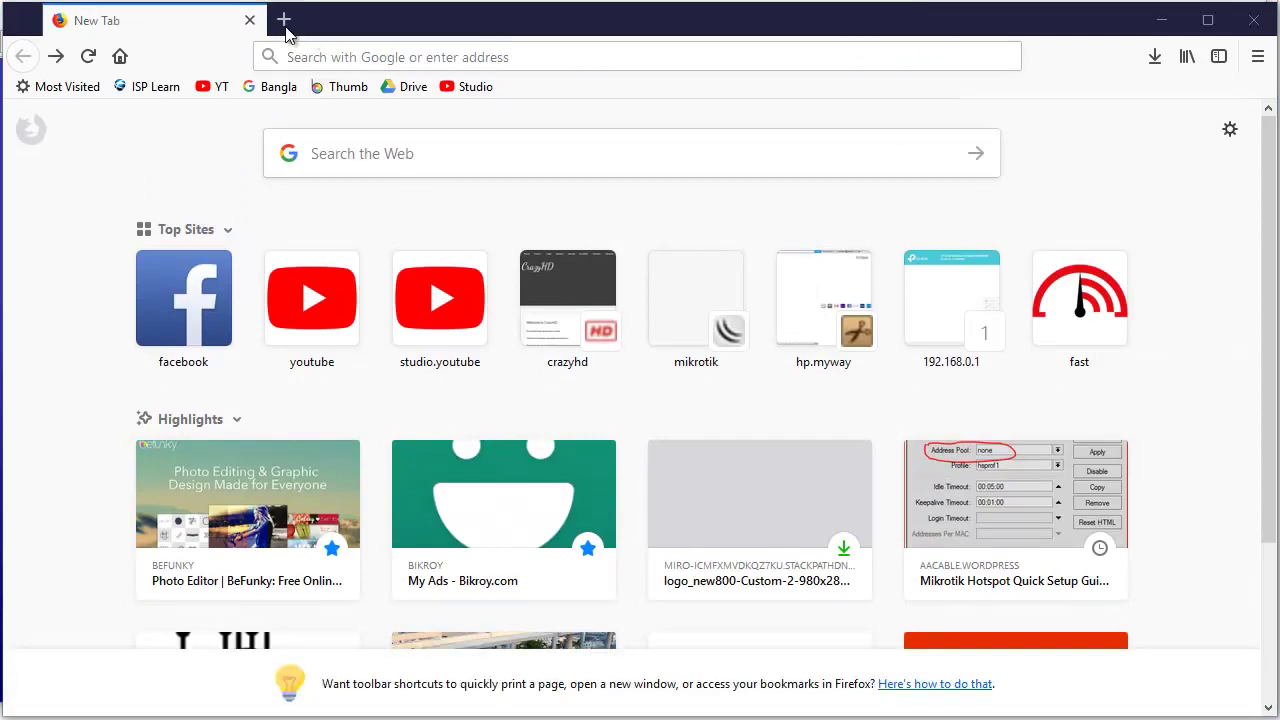
- Load fast.com through the address bar's autocomplete to check connection speed
{"action": "left_click", "coordinate": [336, 46]}
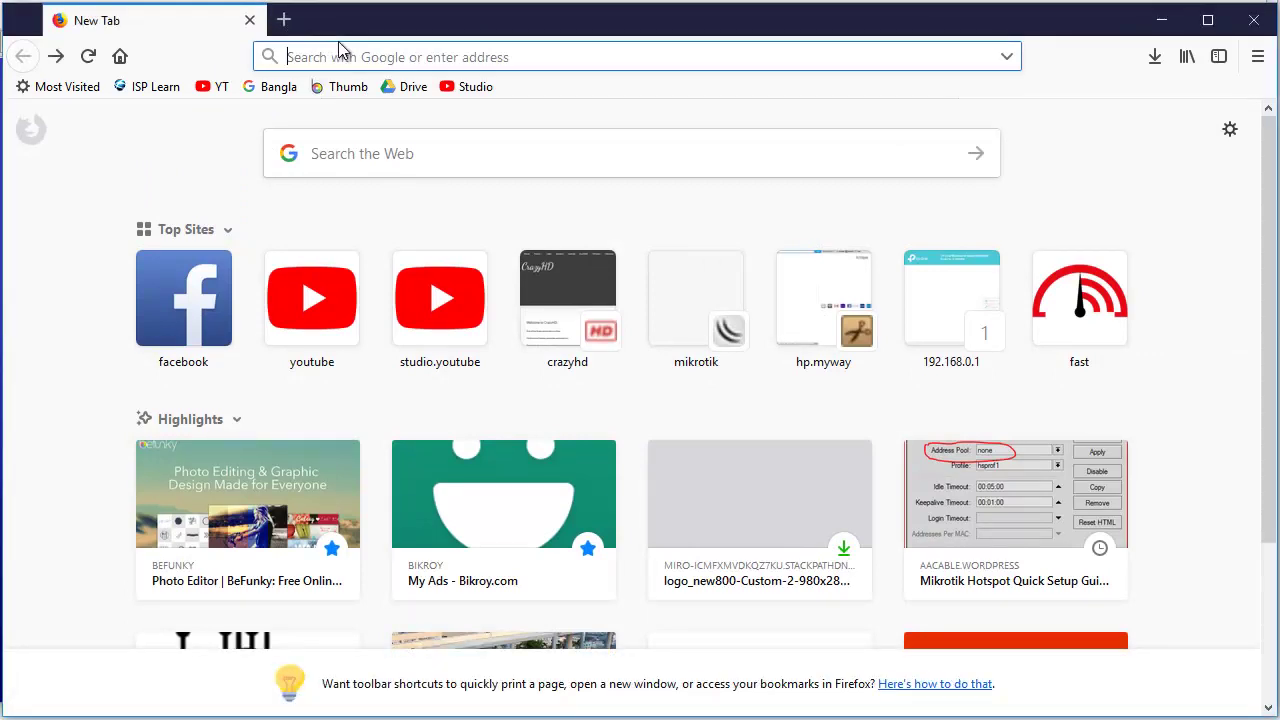
{"action": "type", "text": "fast.com"}
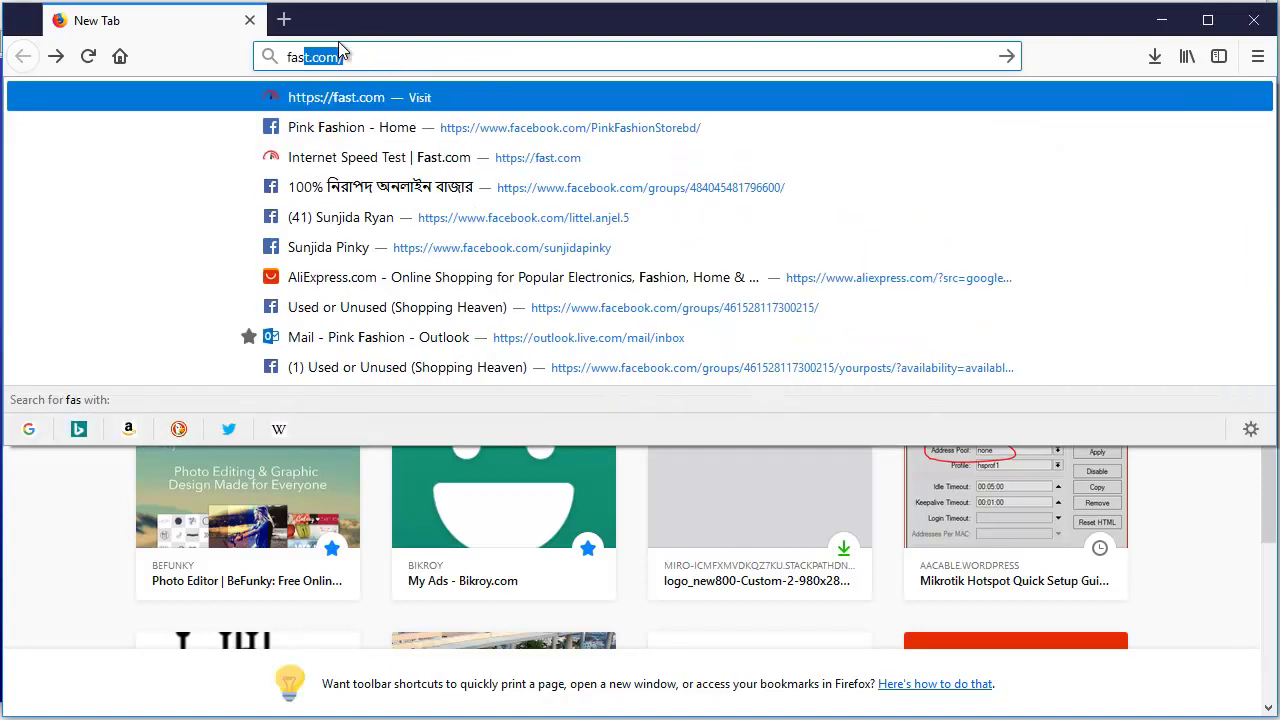
{"action": "key", "text": "Return"}
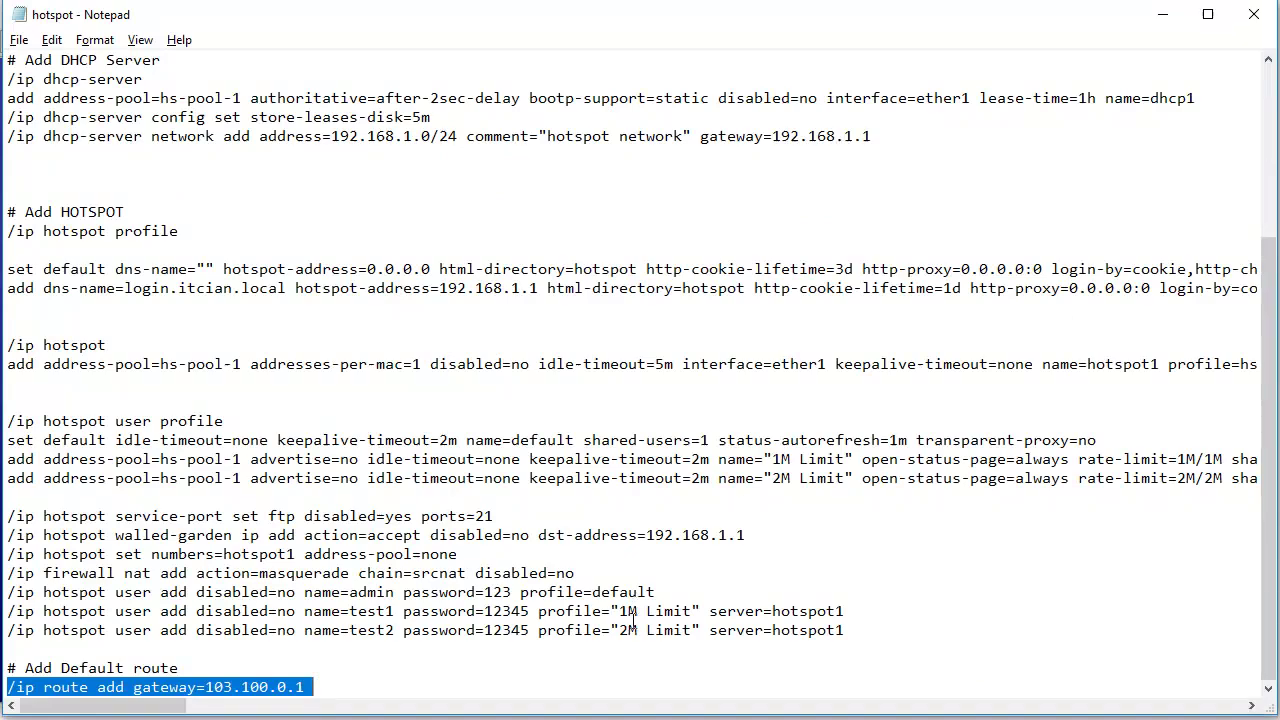
- Highlight the 1M Limit profile on the test1 user line of the Notepad hotspot script
{"action": "left_click_drag", "start_coordinate": [609, 610], "coordinate": [701, 611]}
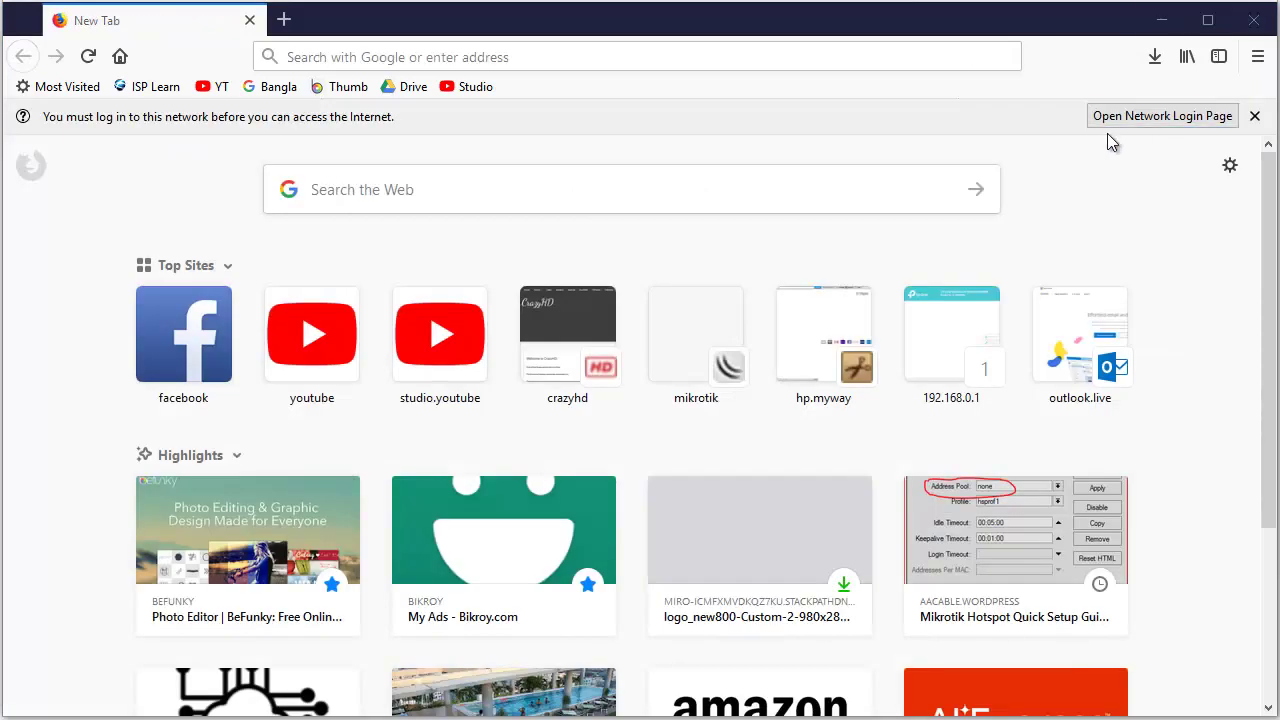
- Log in on the hotspot network login page with the second test user's login name and password
{"action": "left_click", "coordinate": [1120, 119]}
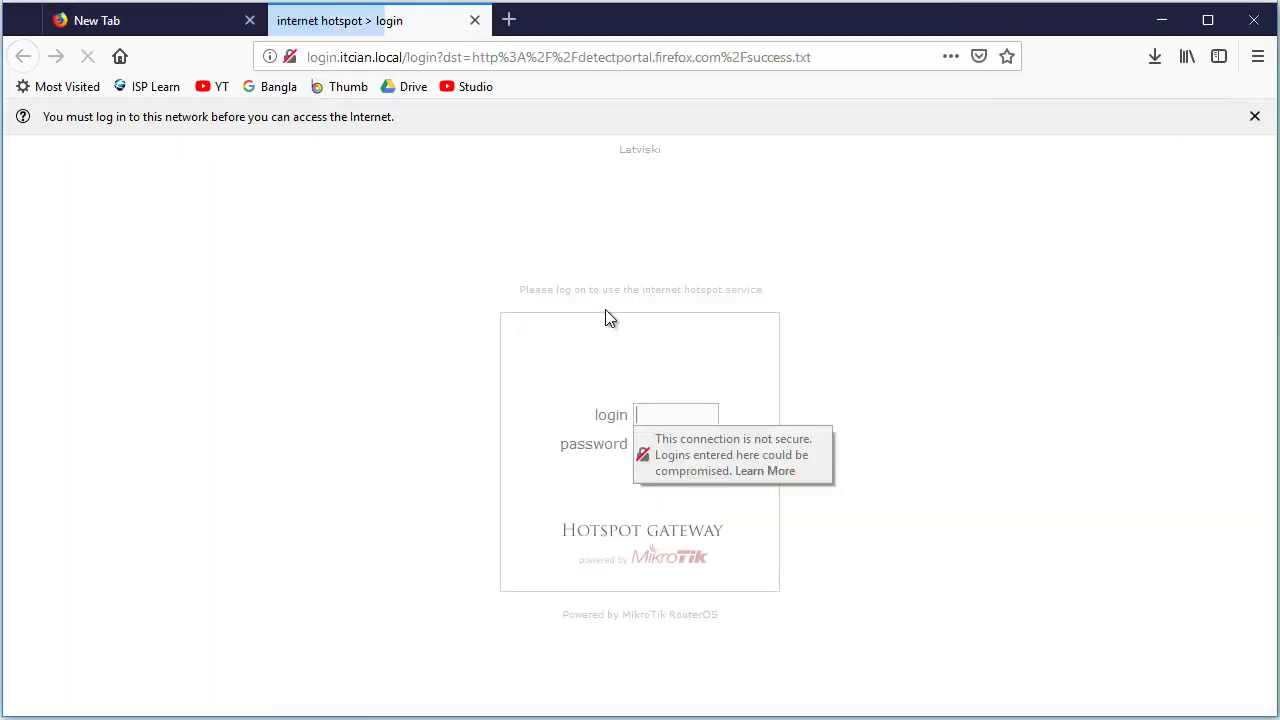
{"action": "left_click", "coordinate": [667, 417]}
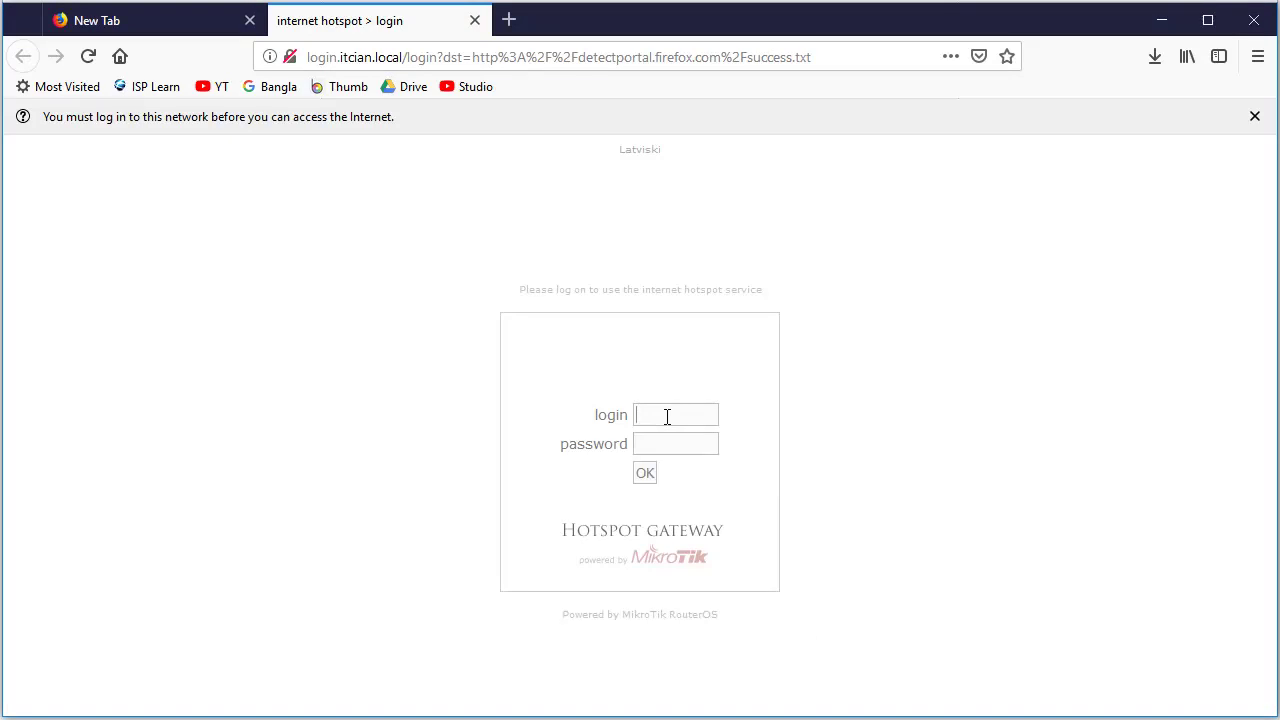
{"action": "type", "text": "test2"}
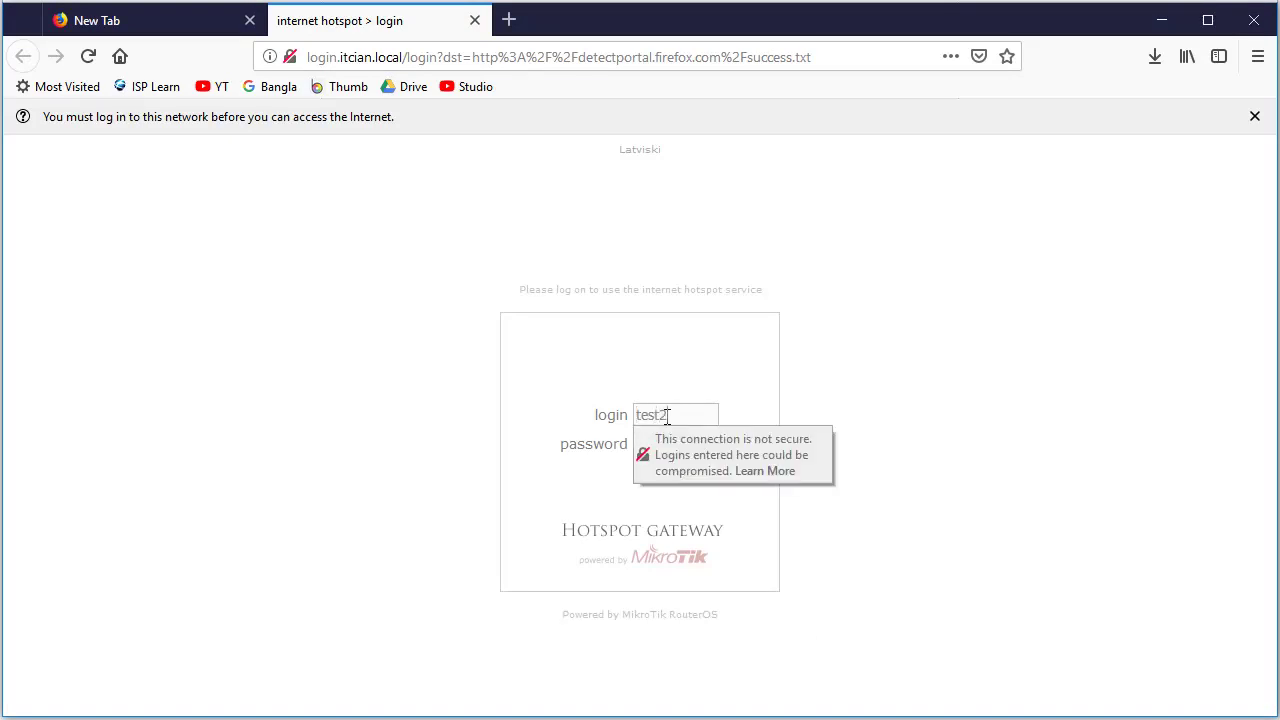
{"action": "key", "text": "Tab"}
{"action": "type", "text": "test"}
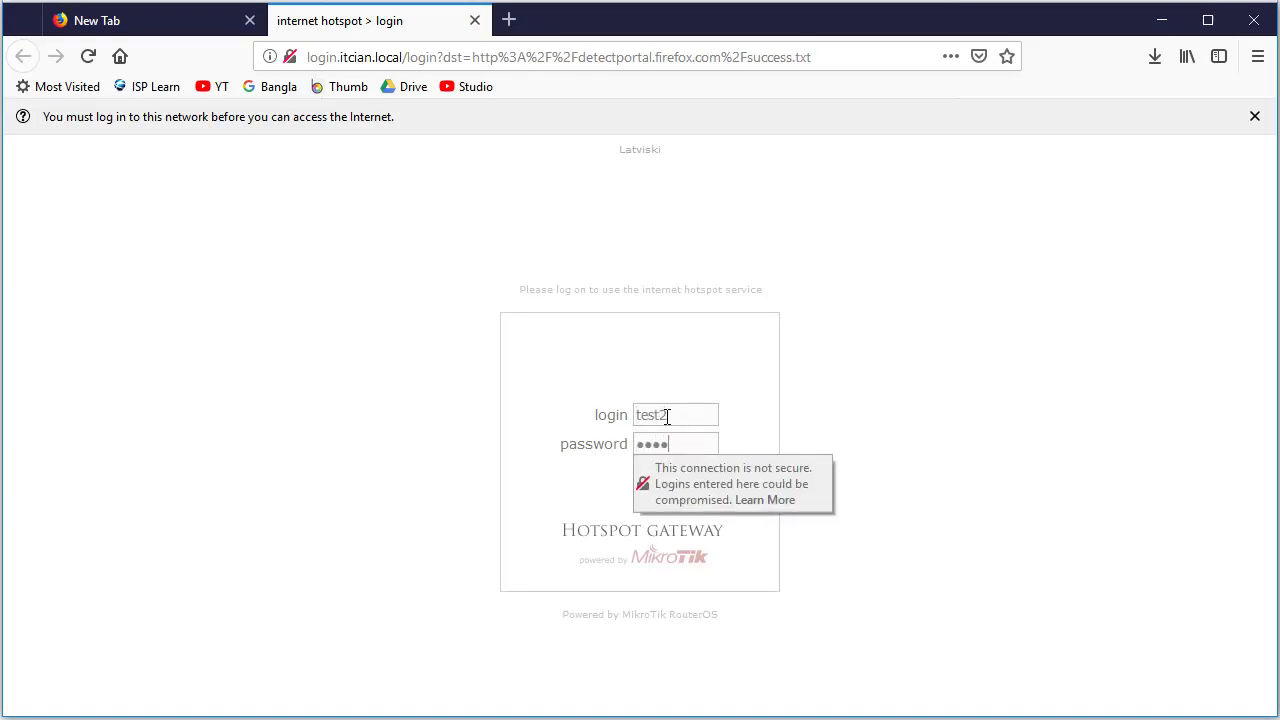
{"action": "type", "text": "2"}
{"action": "left_click", "coordinate": [648, 474]}
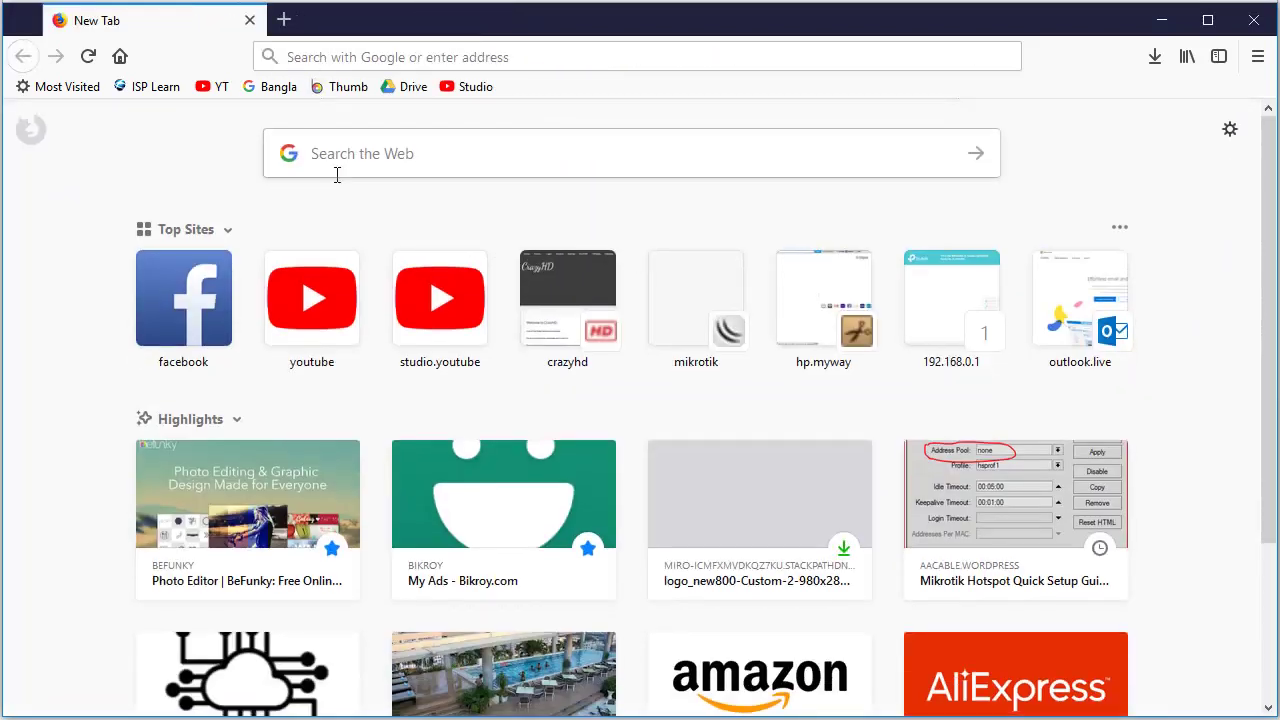
- Rerun the fast.com speed test, which now measures about 1.2 Mbps
{"action": "left_click", "coordinate": [407, 56]}
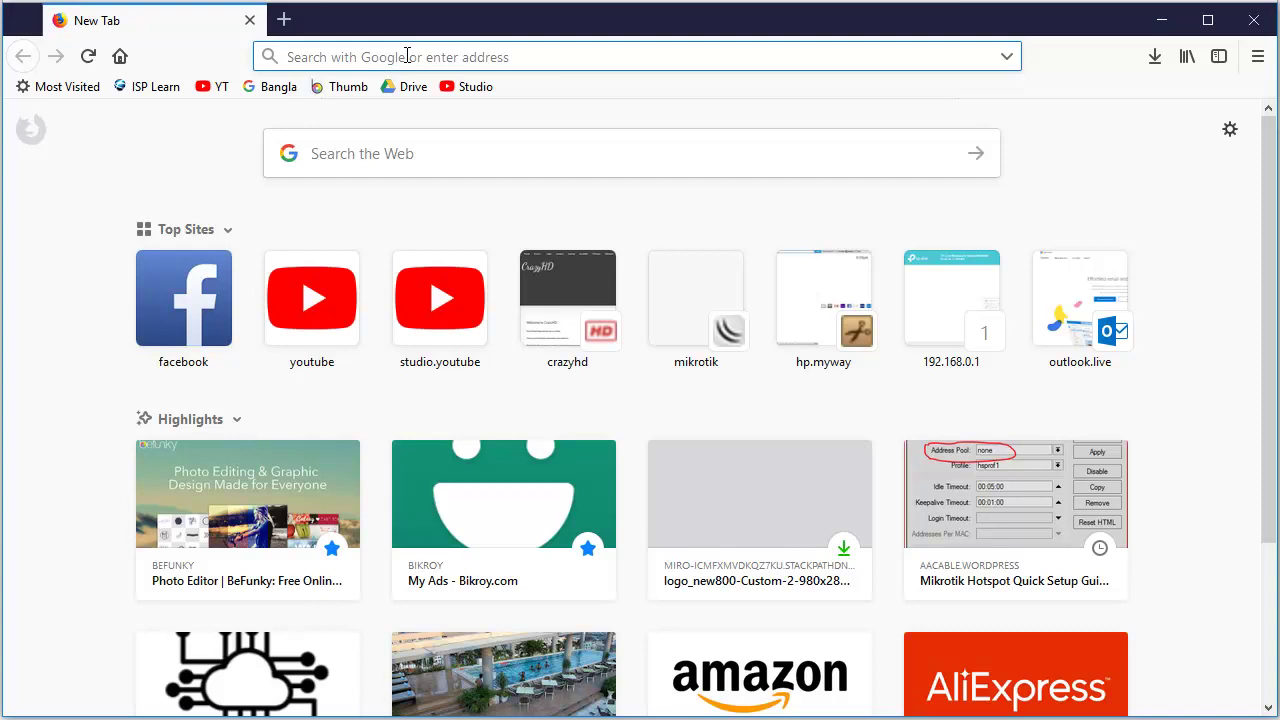
{"action": "type", "text": "fas"}
{"action": "key", "text": "Return"}
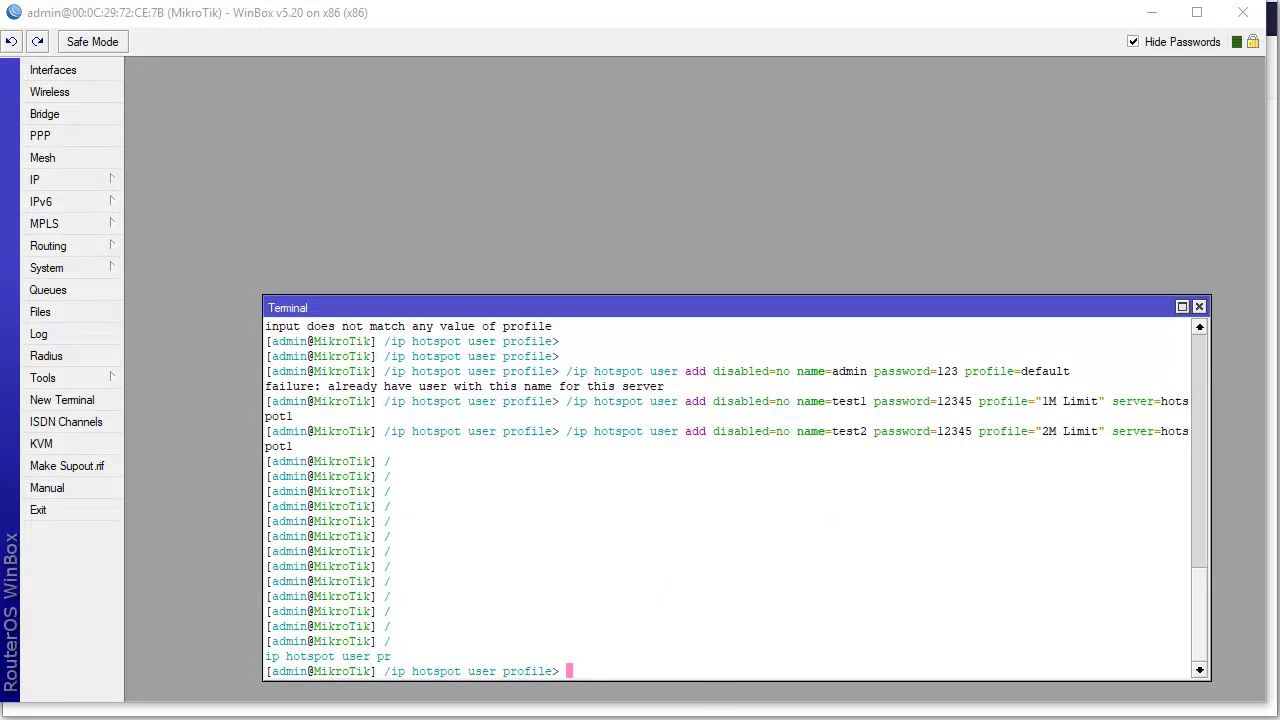
- Close the WinBox Terminal window and expand the IP menu in the sidebar
{"action": "mouse_move", "coordinate": [859, 716]}
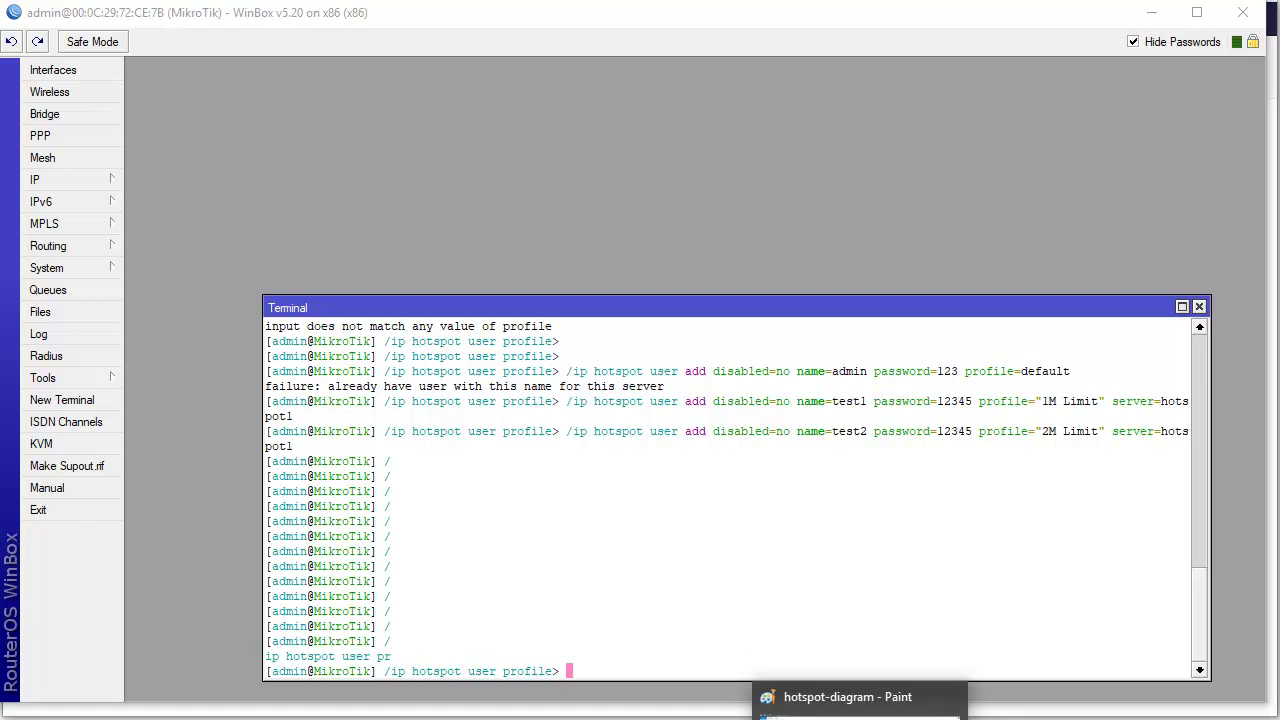
{"action": "mouse_move", "coordinate": [664, 716]}
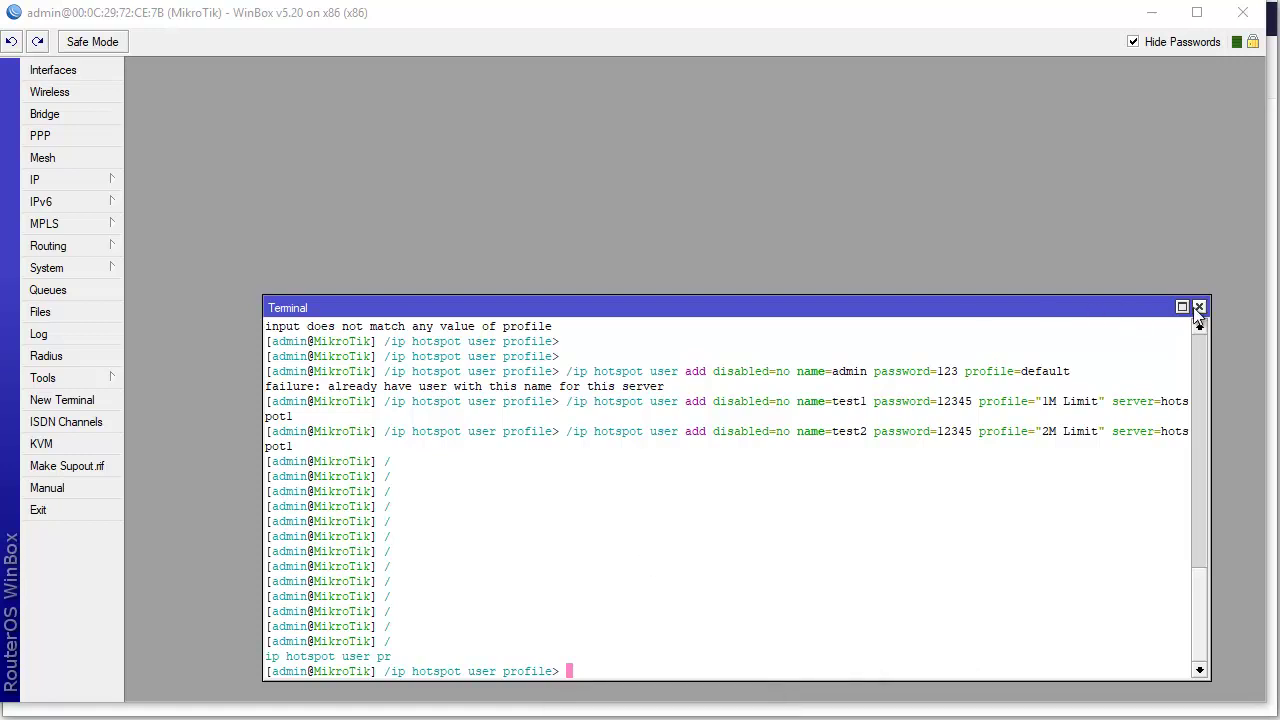
{"action": "left_click", "coordinate": [1199, 307]}
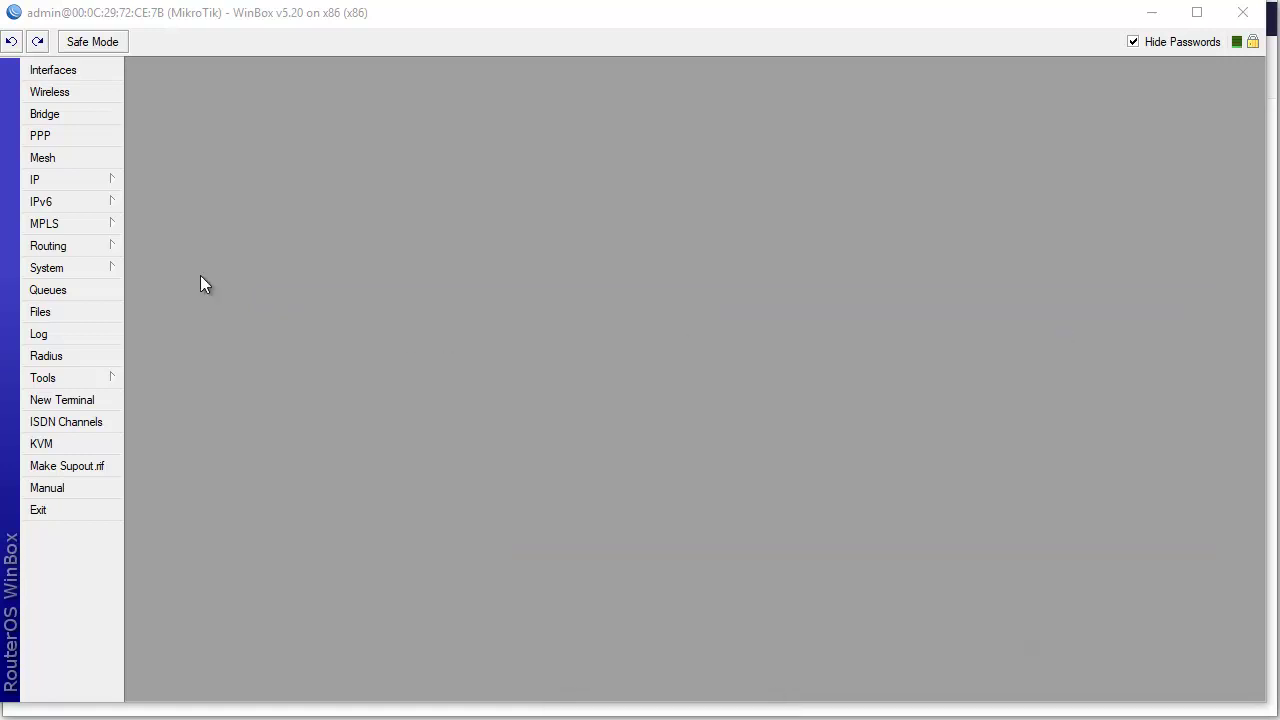
{"action": "left_click", "coordinate": [65, 183]}
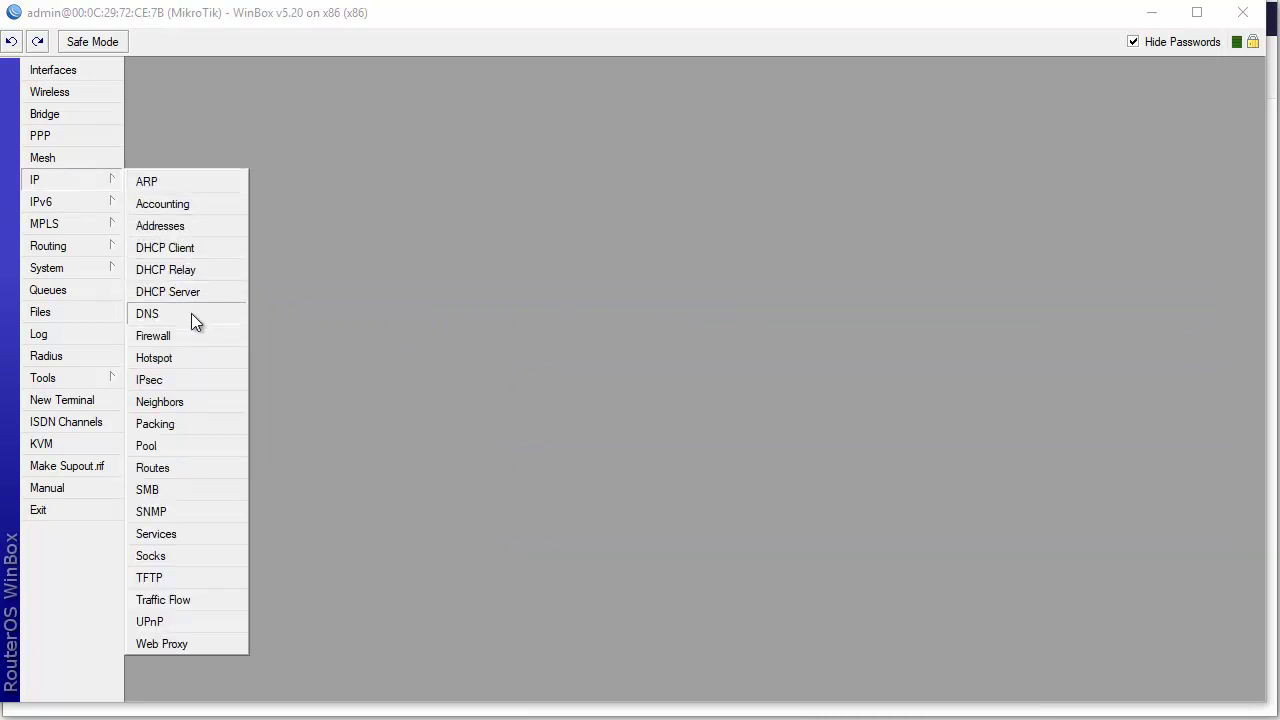
- Open IP > Hotspot's Active list and select the test user's session from 192.168.1.251
{"action": "left_click", "coordinate": [183, 350]}
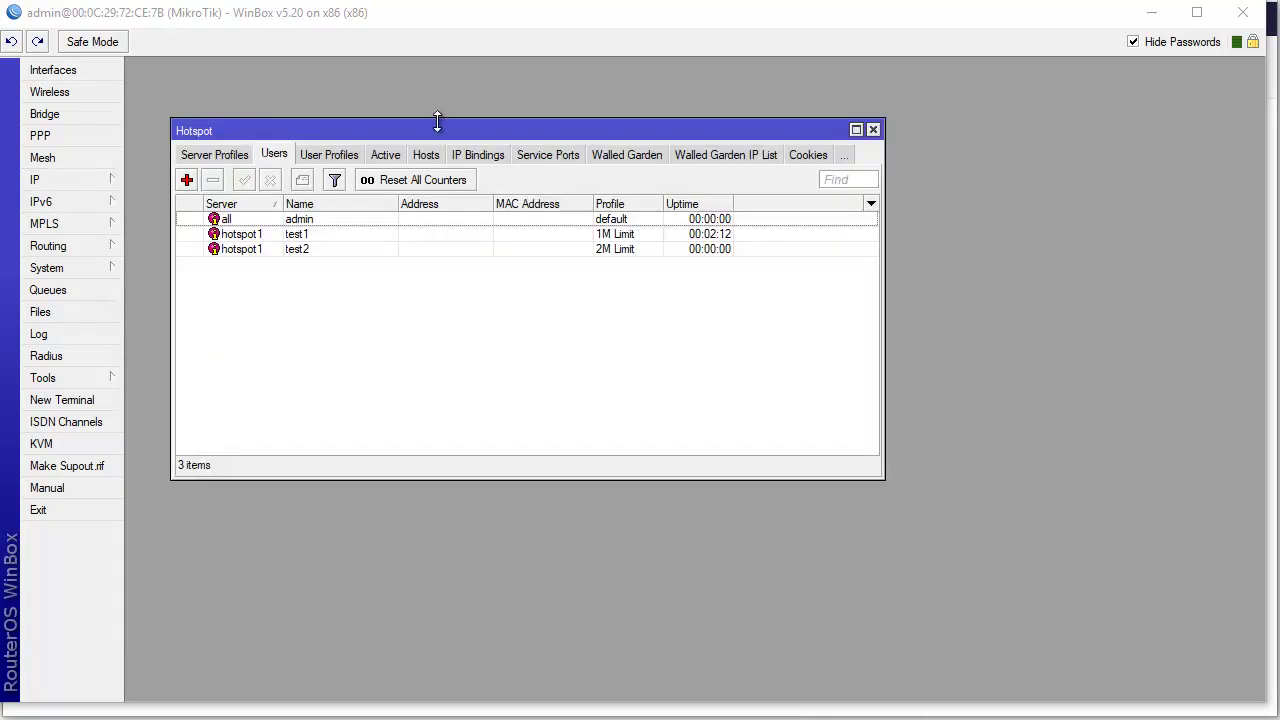
{"action": "left_click_drag", "start_coordinate": [445, 133], "coordinate": [514, 143]}
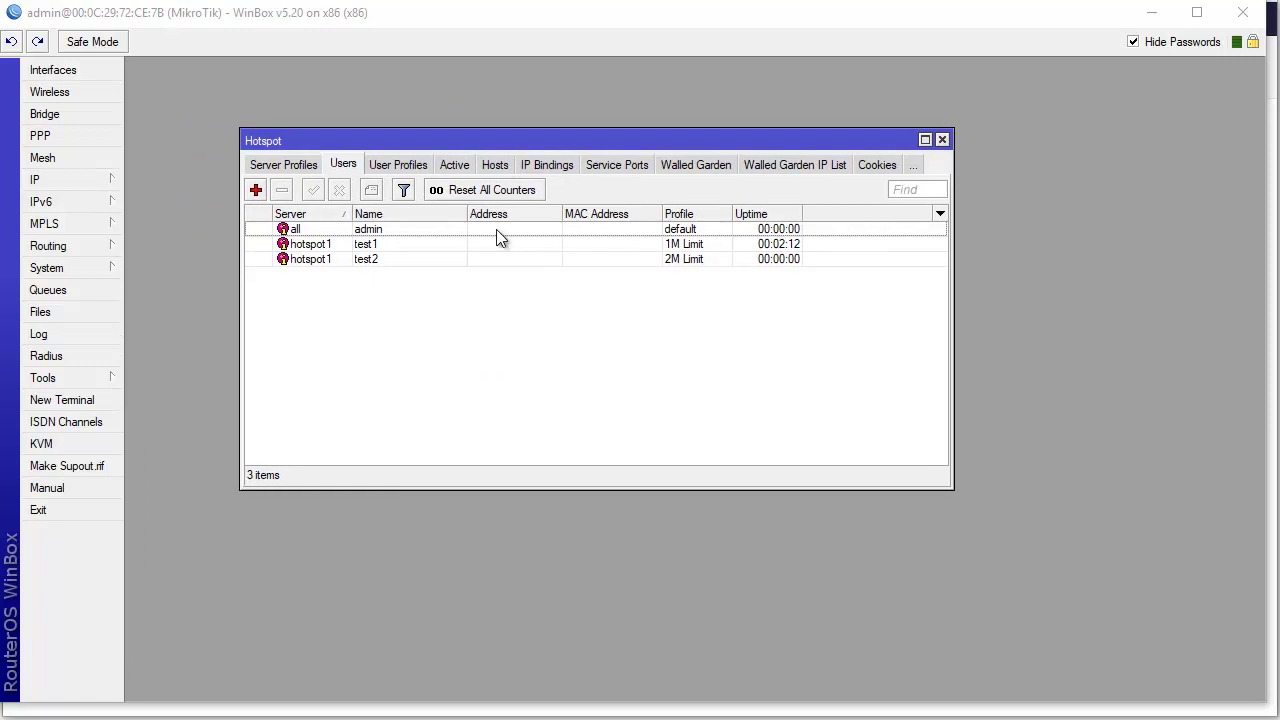
{"action": "left_click", "coordinate": [462, 170]}
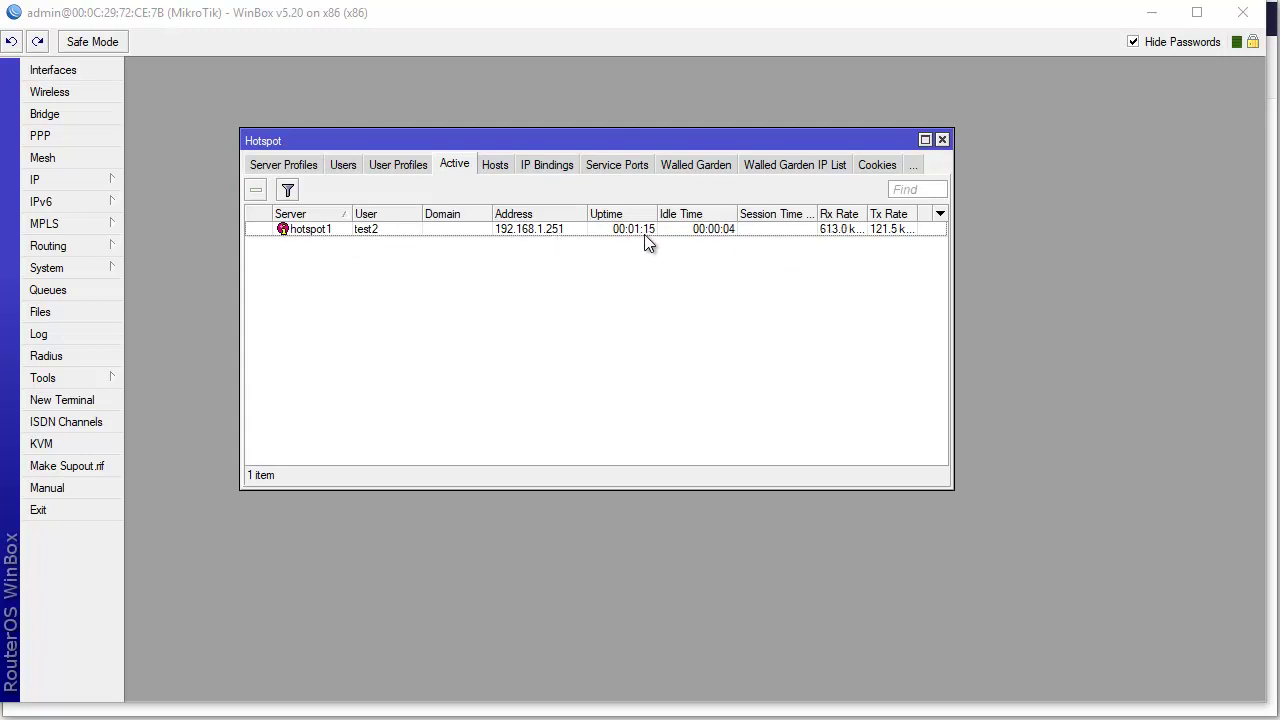
{"action": "left_click_drag", "start_coordinate": [954, 245], "coordinate": [1136, 245]}
{"action": "left_click", "coordinate": [888, 231]}
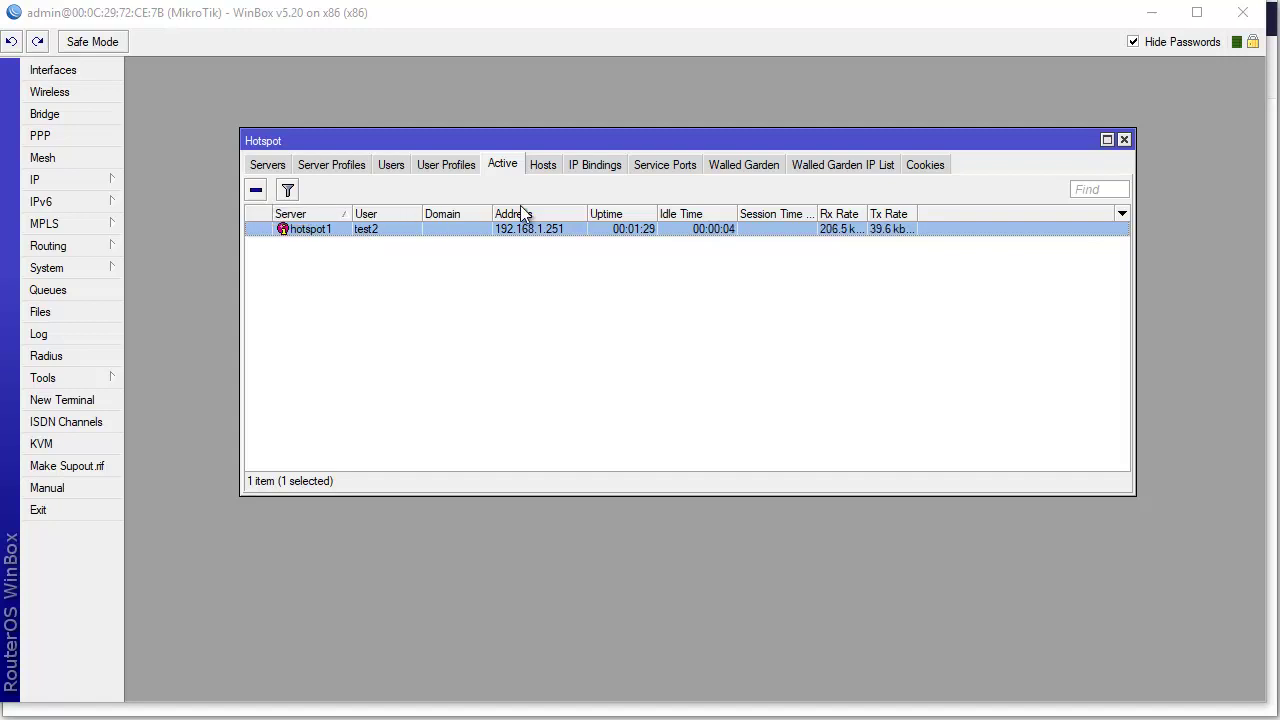
- Review the hotspot's Hosts, Walled Garden, Service Ports, IP Bindings, User Profiles, Users, Server Profiles and Servers tabs
{"action": "left_click", "coordinate": [548, 167]}
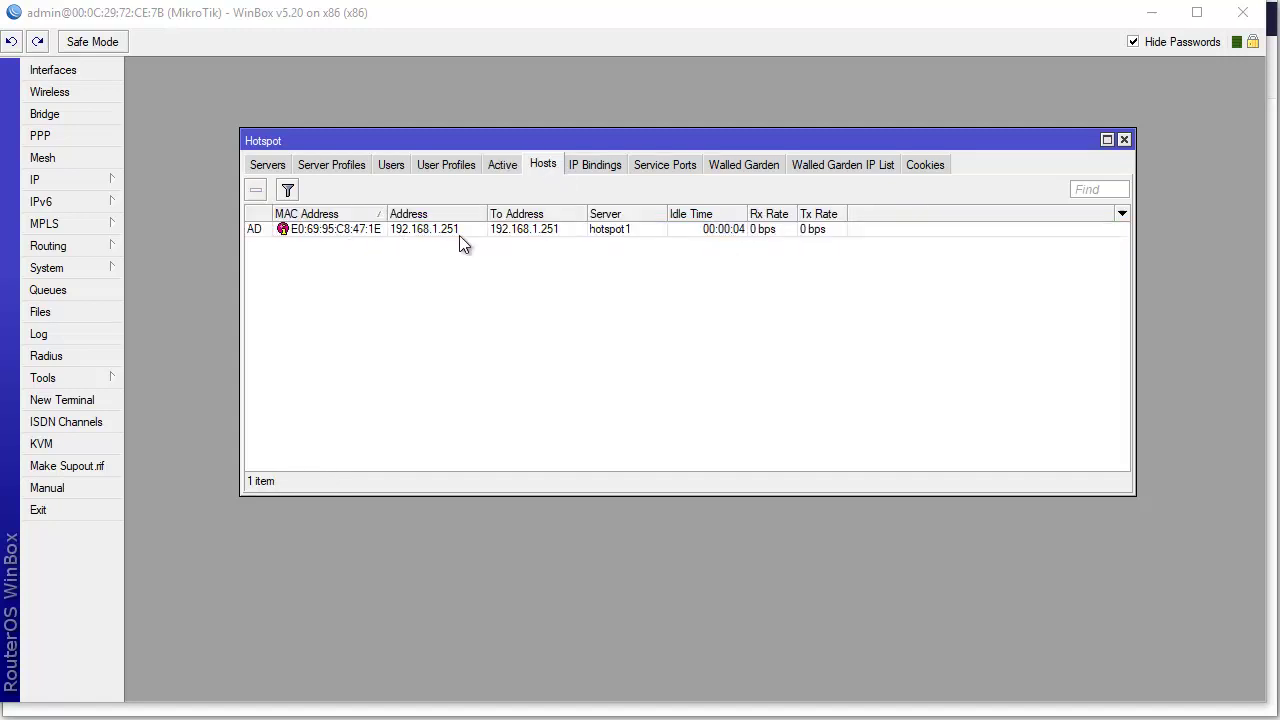
{"action": "left_click", "coordinate": [314, 235]}
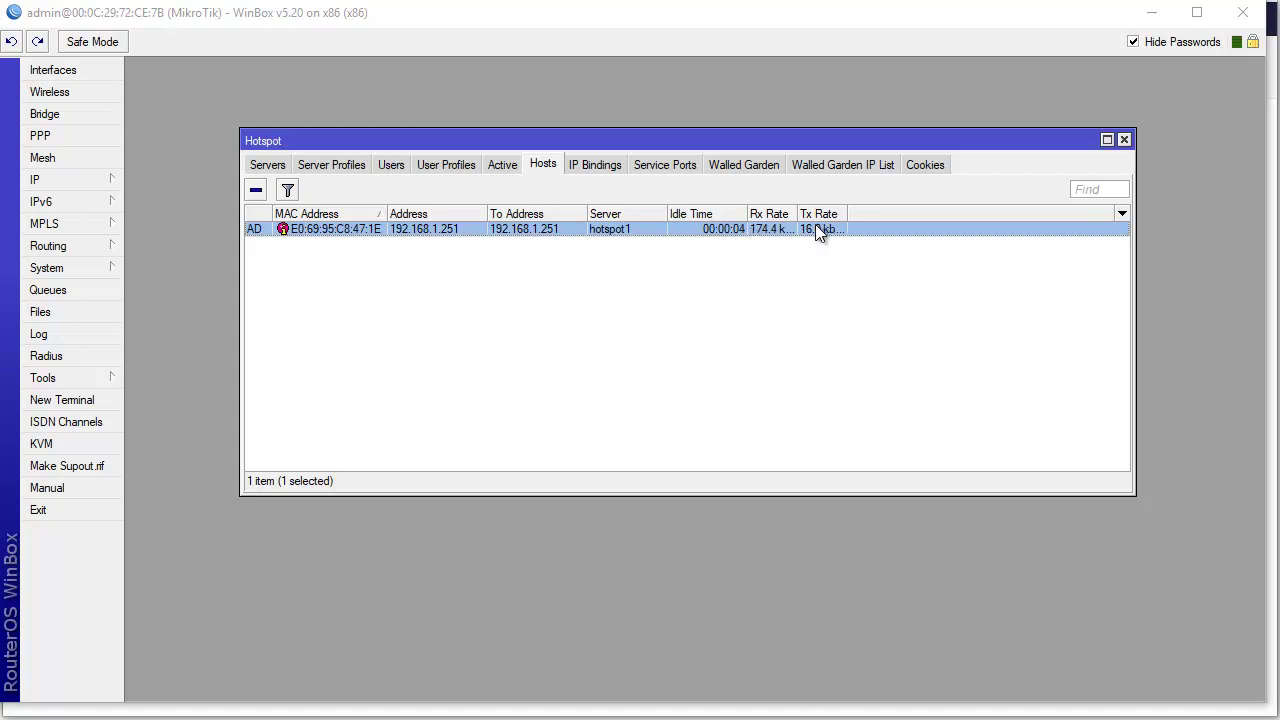
{"action": "left_click", "coordinate": [731, 166]}
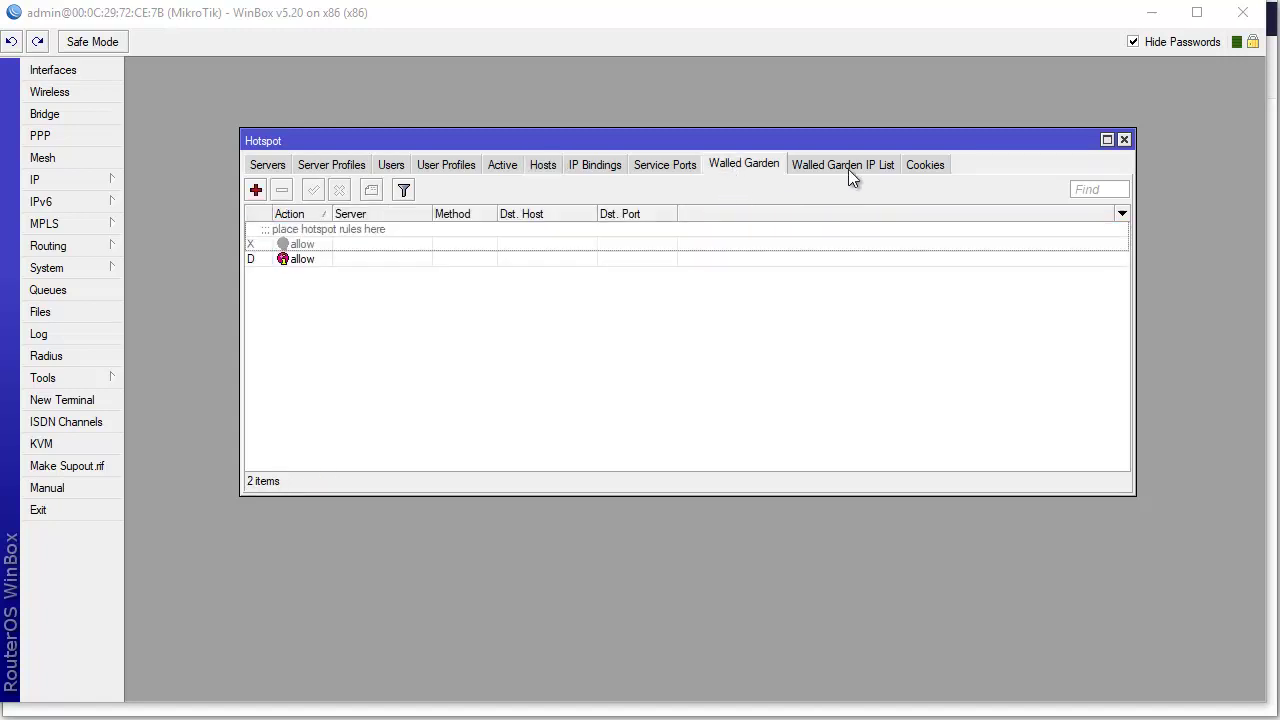
{"action": "left_click", "coordinate": [641, 168]}
{"action": "left_click", "coordinate": [594, 168]}
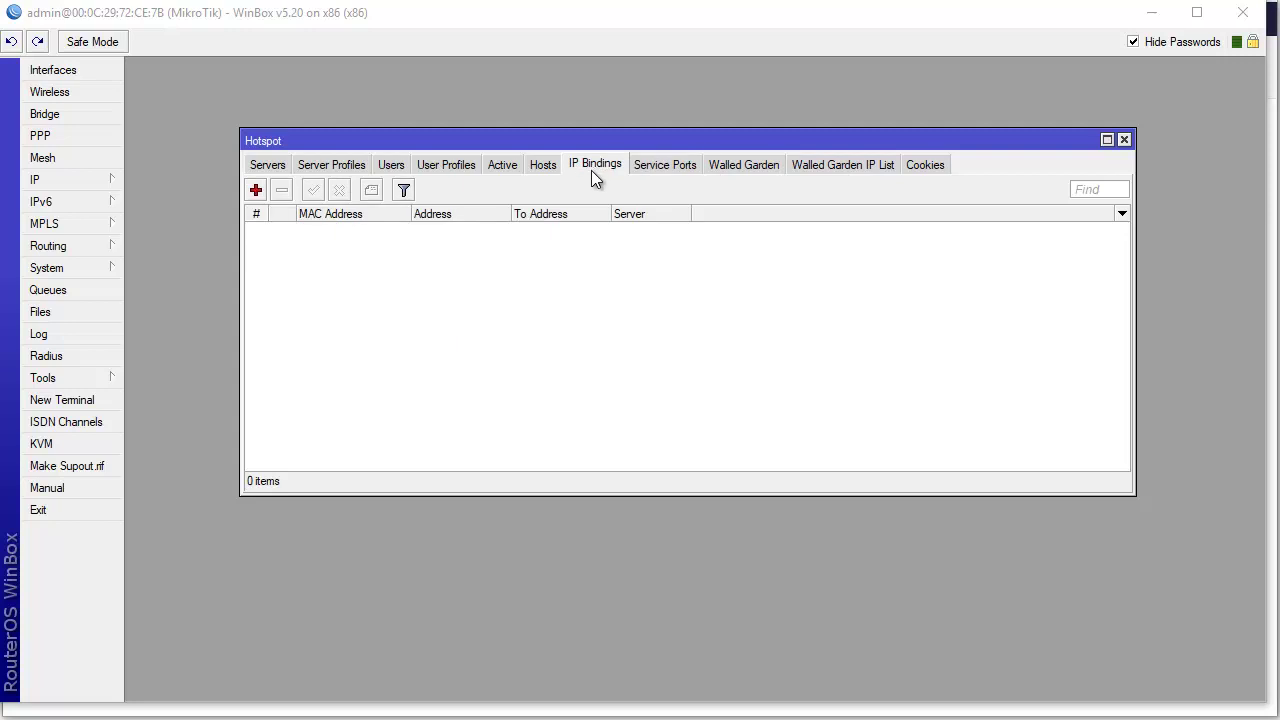
{"action": "left_click", "coordinate": [440, 168]}
{"action": "left_click", "coordinate": [385, 168]}
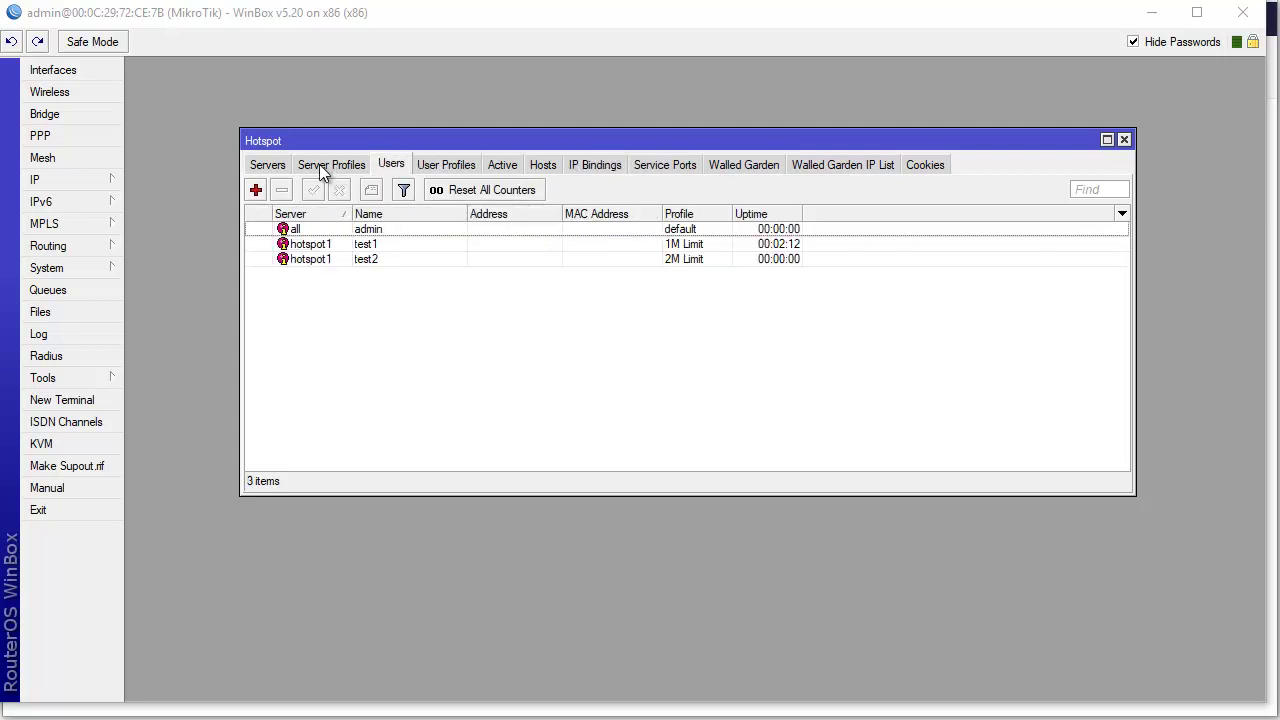
{"action": "left_click", "coordinate": [325, 168]}
{"action": "left_click", "coordinate": [268, 168]}
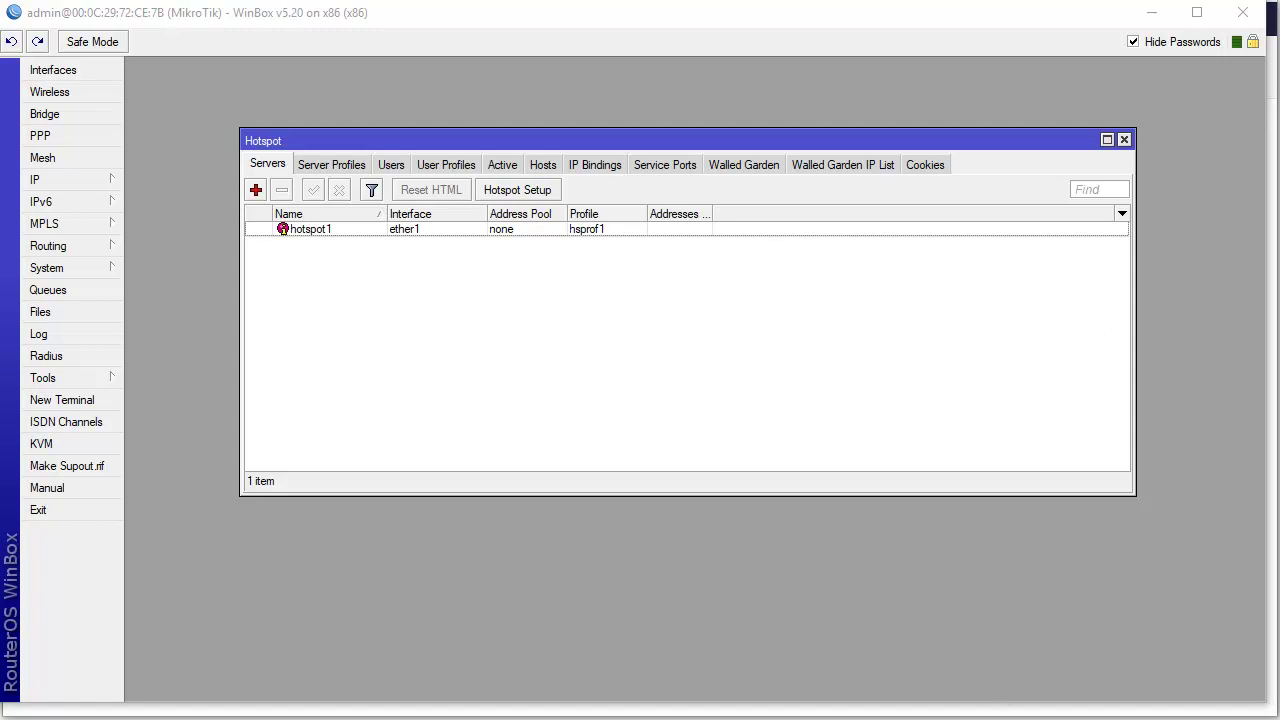
- Return to the Notepad hotspot script showing the user-add lines with 1M and 2M Limit profiles
{"action": "key", "text": "alt+Tab"}
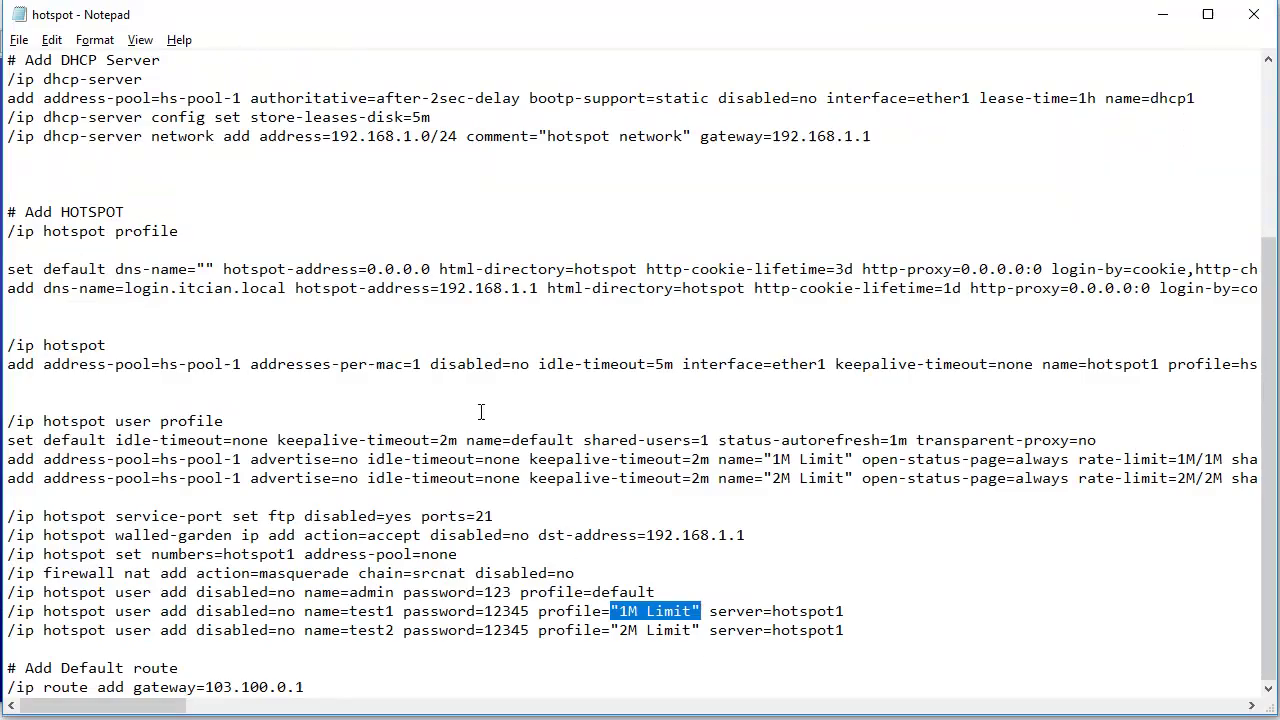
{"action": "scroll", "coordinate": [421, 519], "scroll_direction": "up", "scroll_amount": 4}
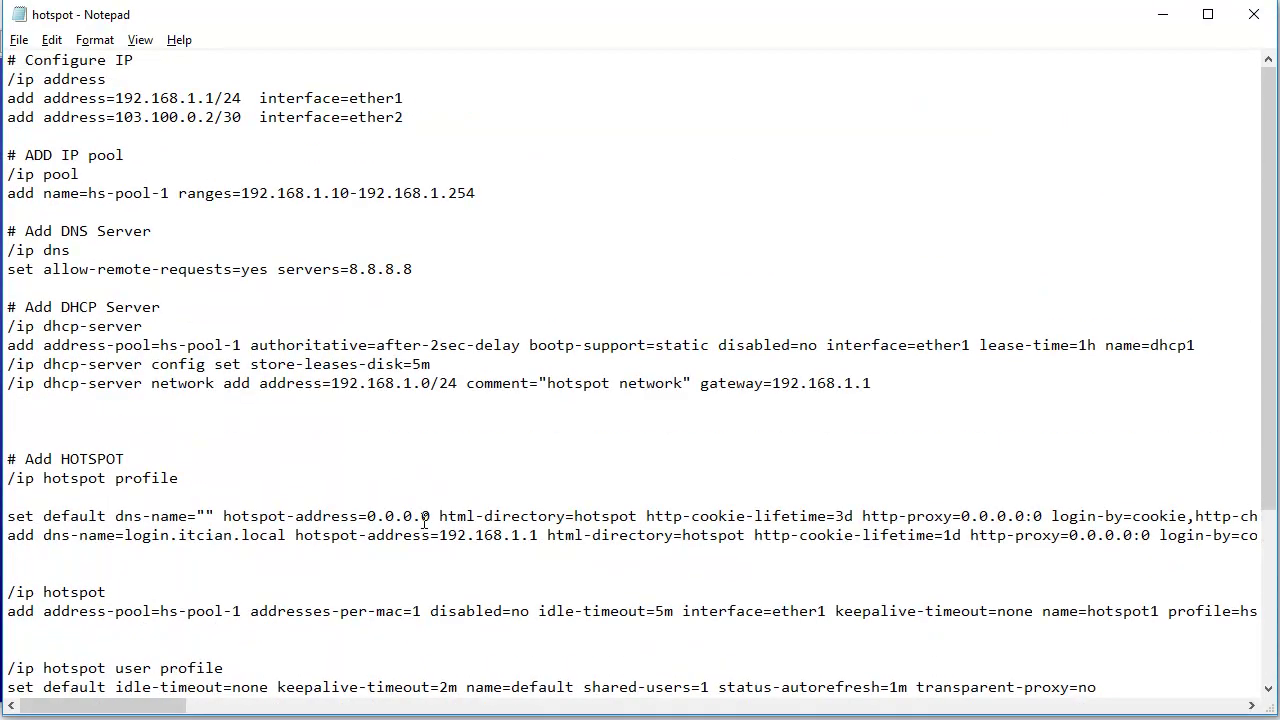
{"action": "scroll", "coordinate": [424, 515], "scroll_direction": "down", "scroll_amount": 4}
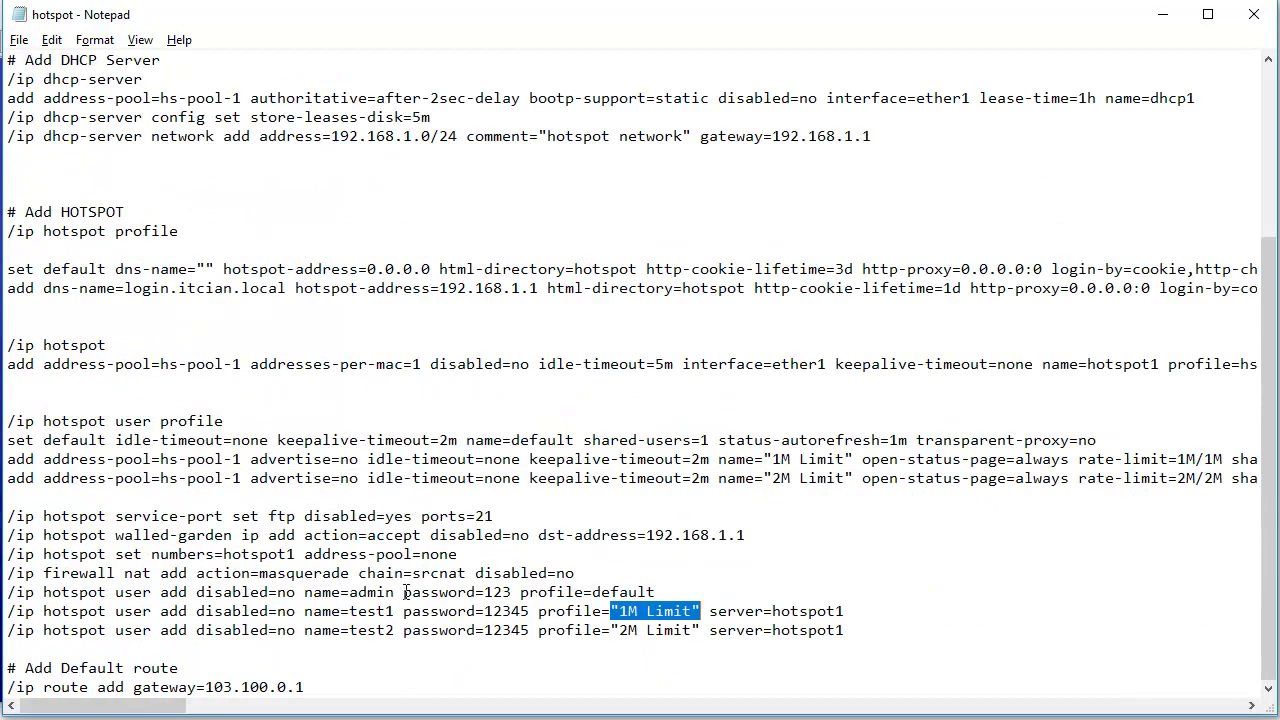